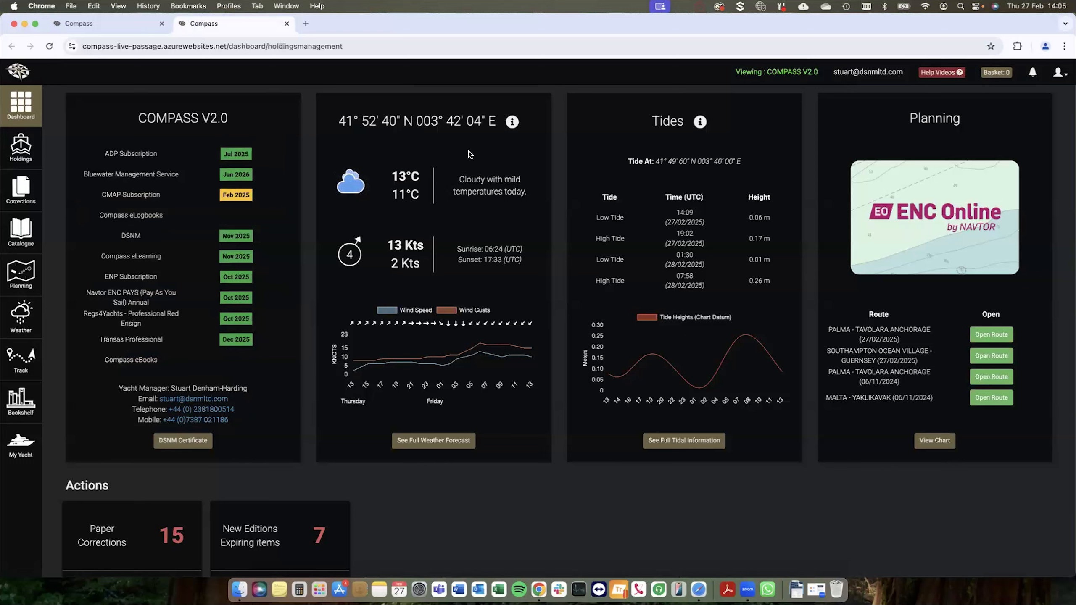
Step: Open the New Editions & Expiring Items report from the dashboard actions, enlarge it for reading, and close it
mouse_move(455, 326)
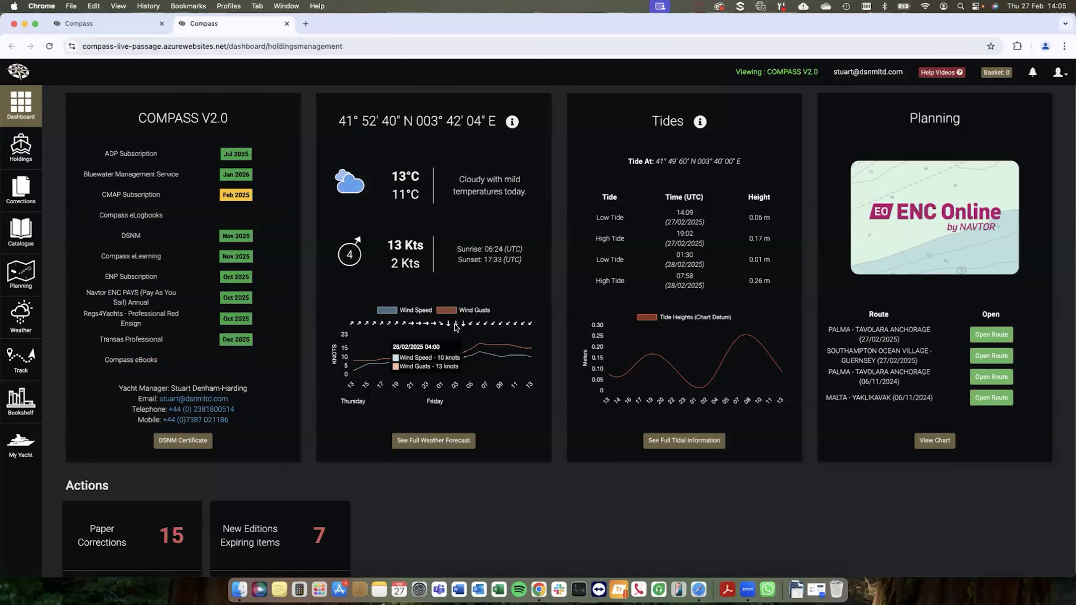
scroll(455, 325, "down", 1)
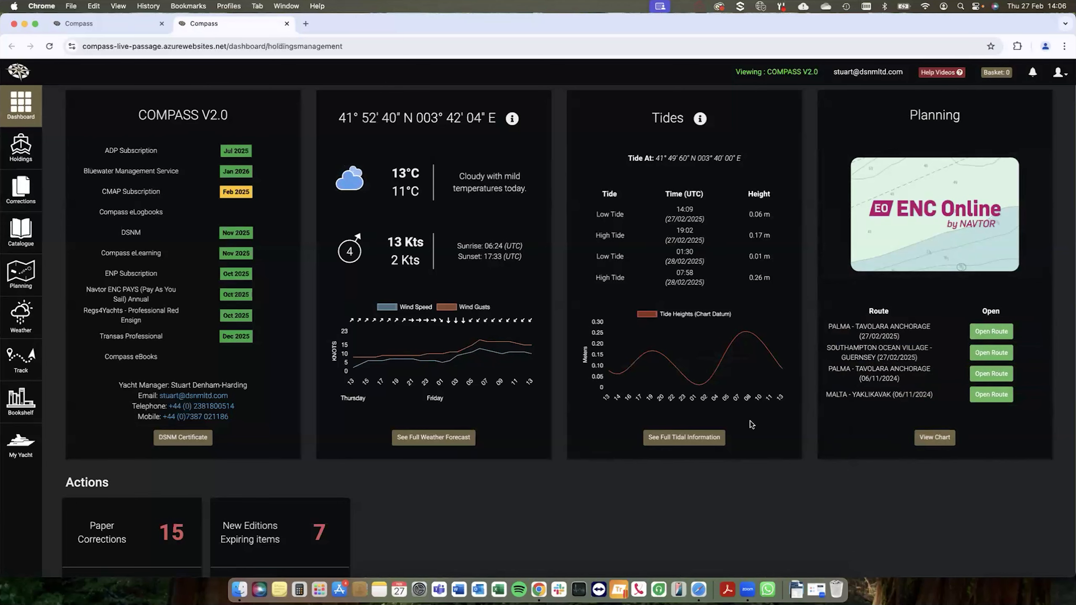
scroll(695, 449, "down", 5)
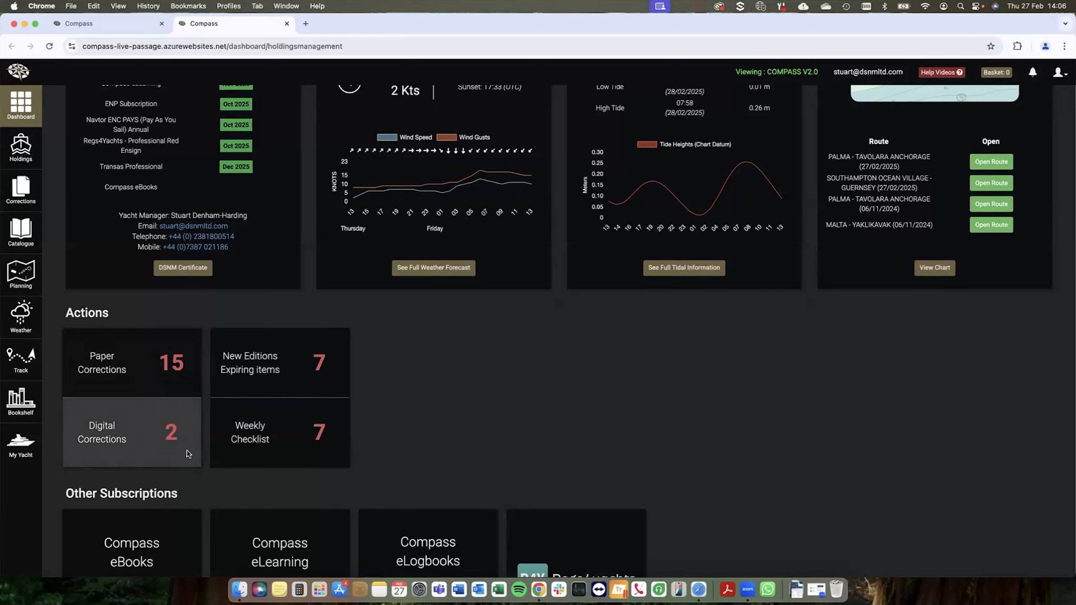
left_click(228, 388)
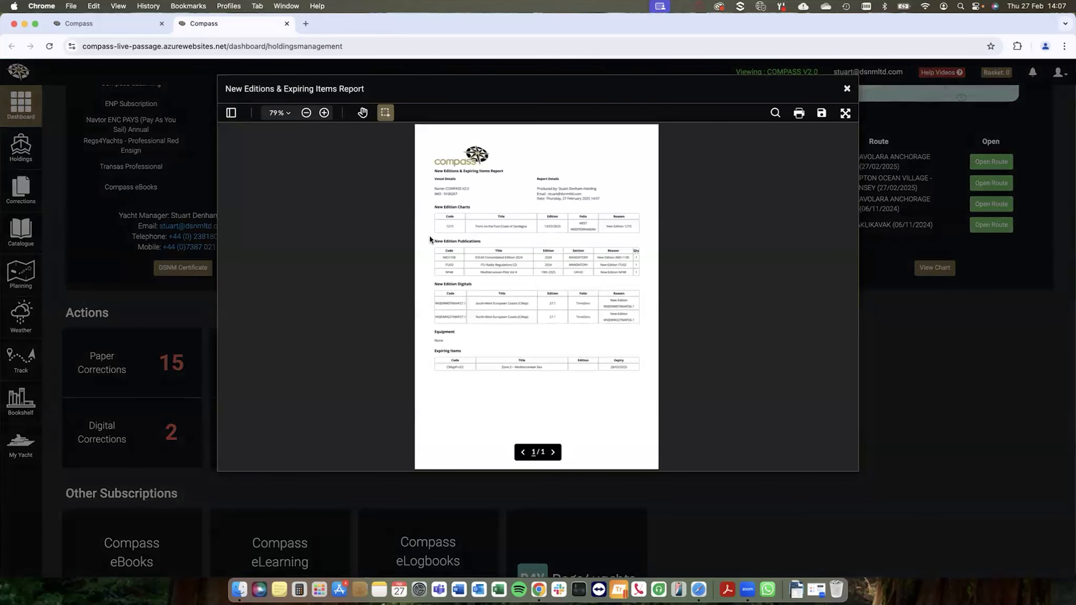
left_click(324, 112)
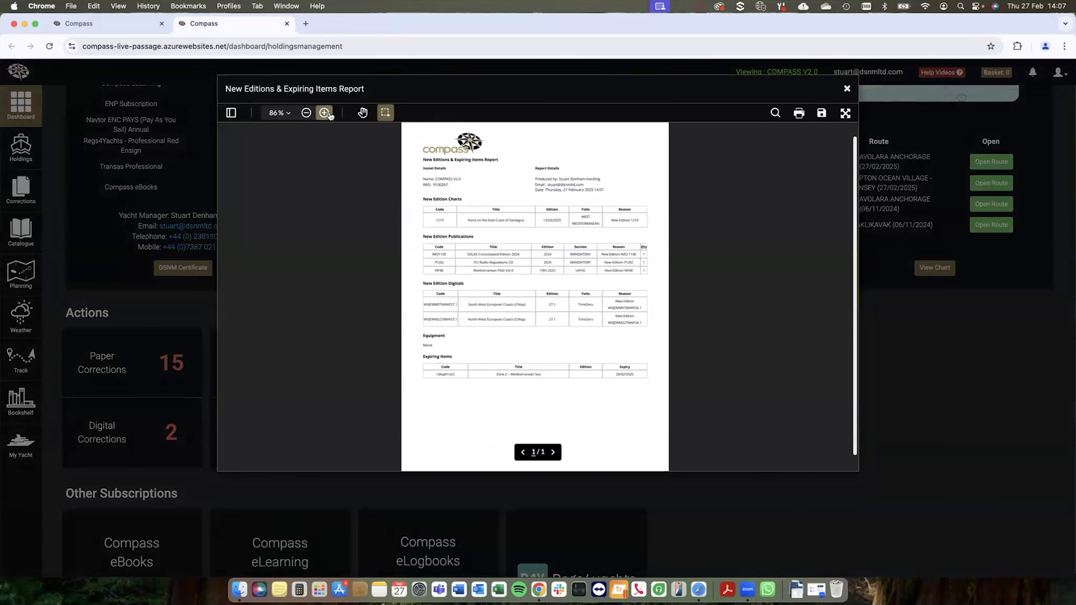
left_click(324, 112)
scroll(444, 217, "up", 1)
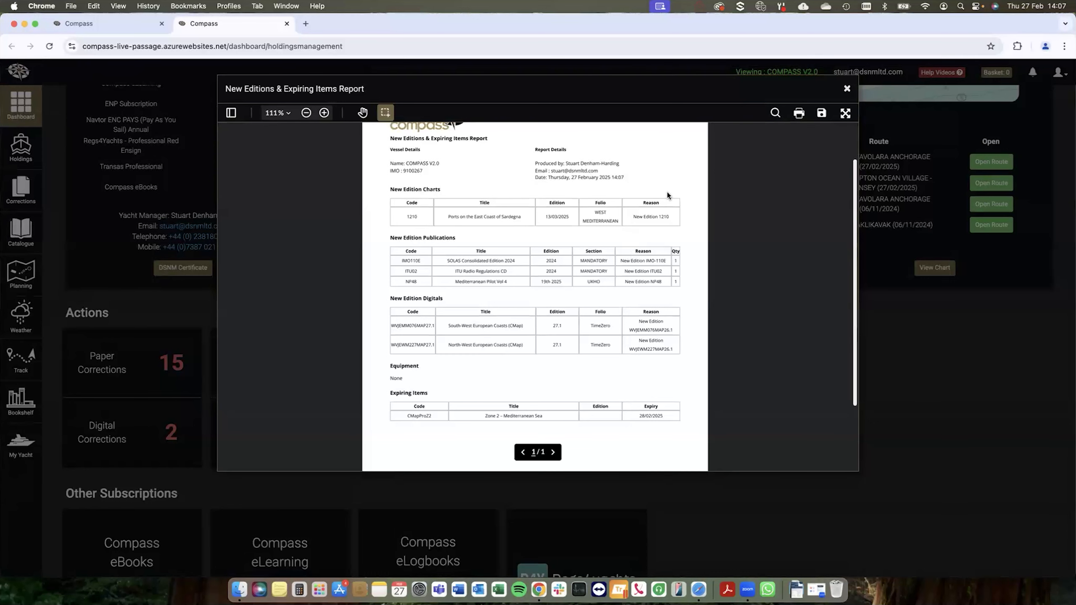
left_click(847, 90)
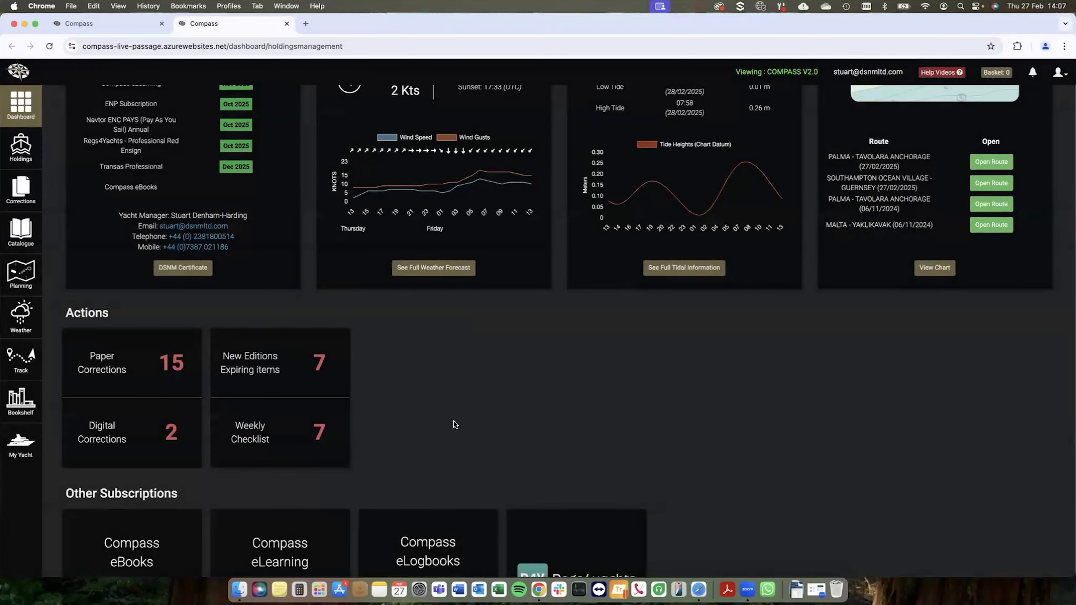
Step: Review the dashboard's other subscriptions and display the active WEST MEDITERRANEAN chart folio in the yacht's holdings
scroll(454, 419, "down", 2)
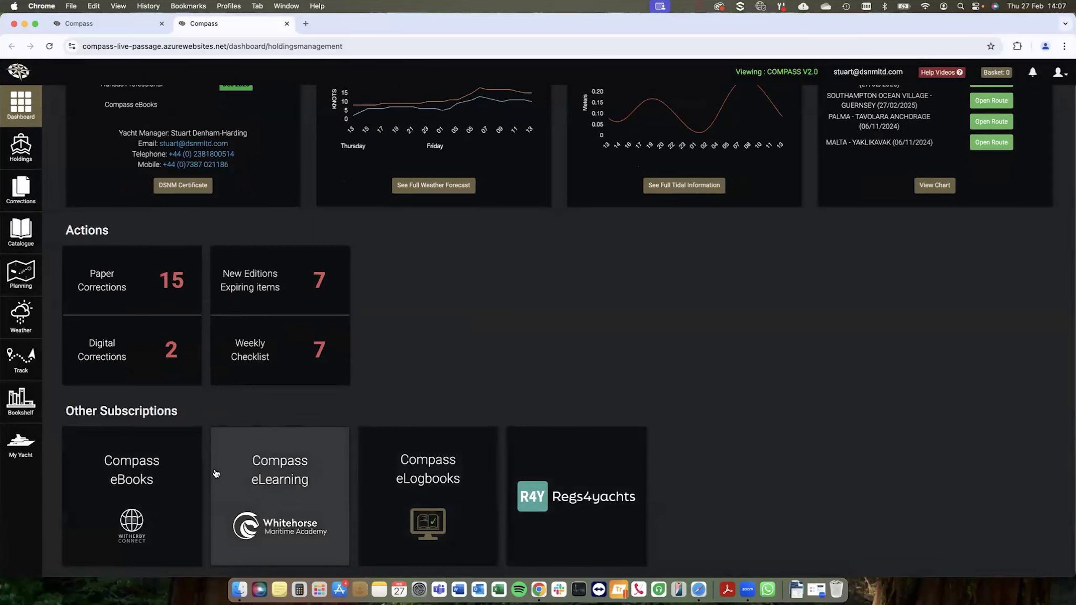
scroll(460, 365, "up", 5)
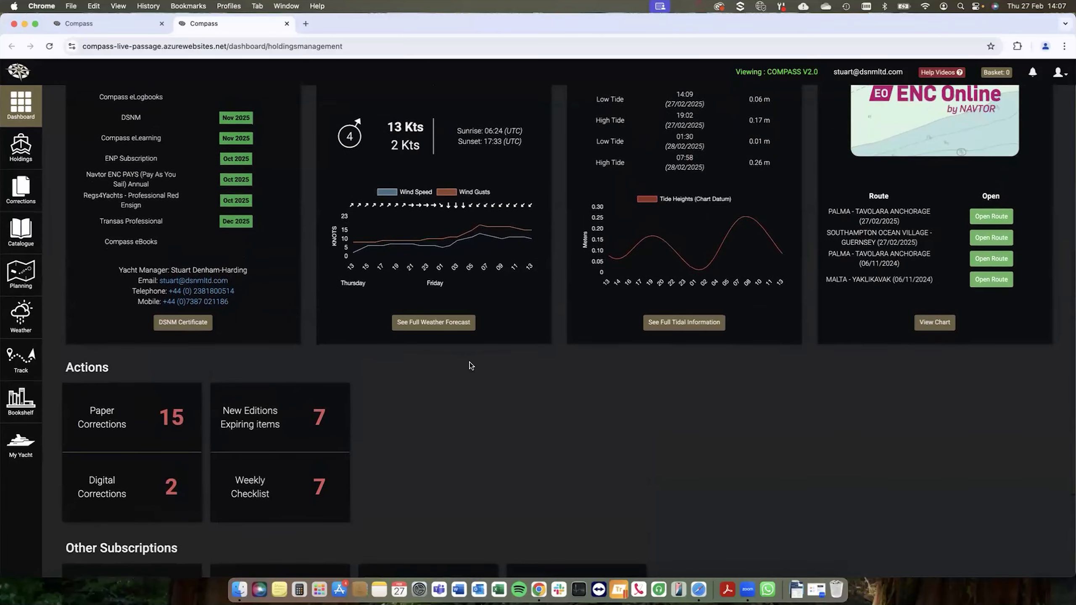
scroll(471, 362, "up", 4)
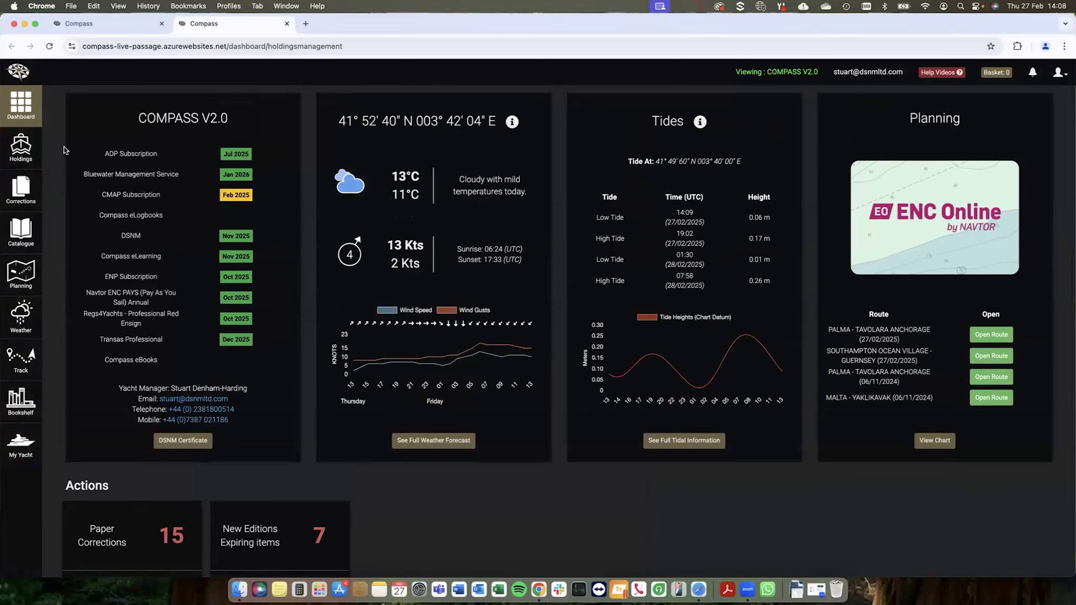
left_click(26, 152)
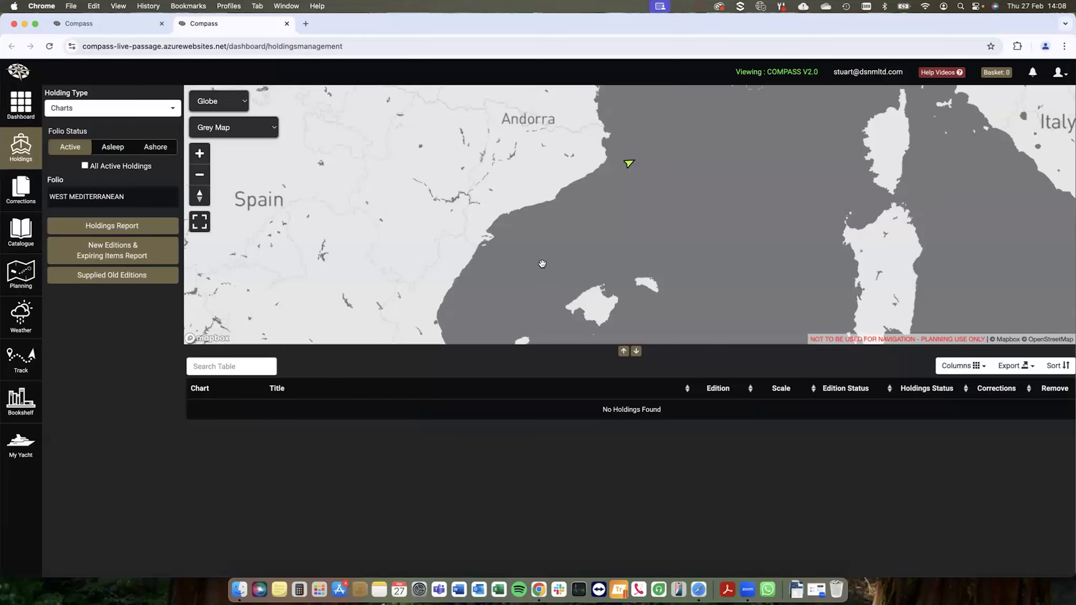
scroll(547, 268, "down", 2)
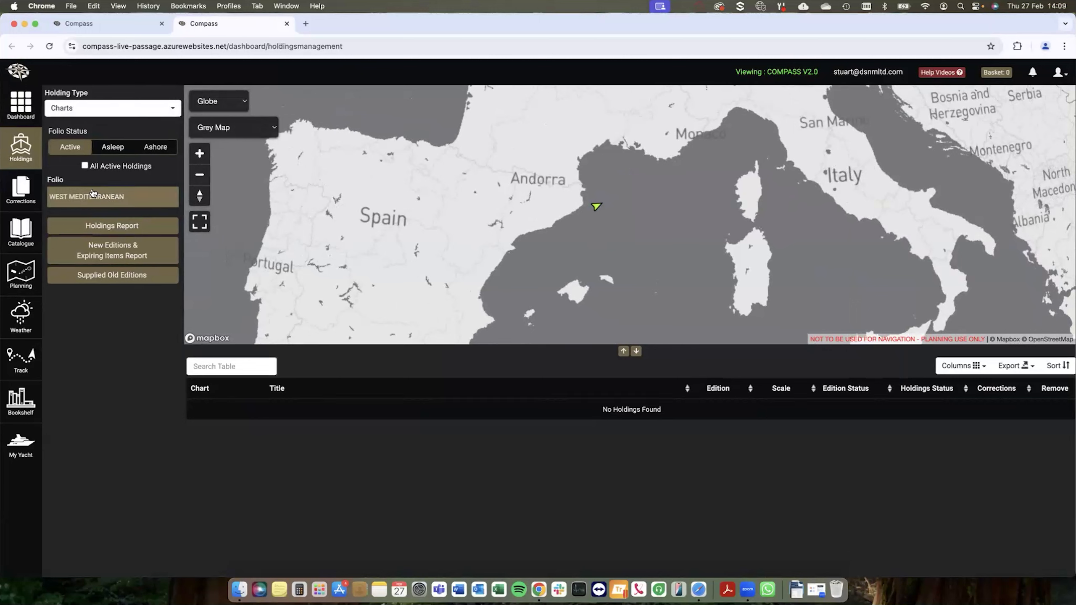
left_click(118, 198)
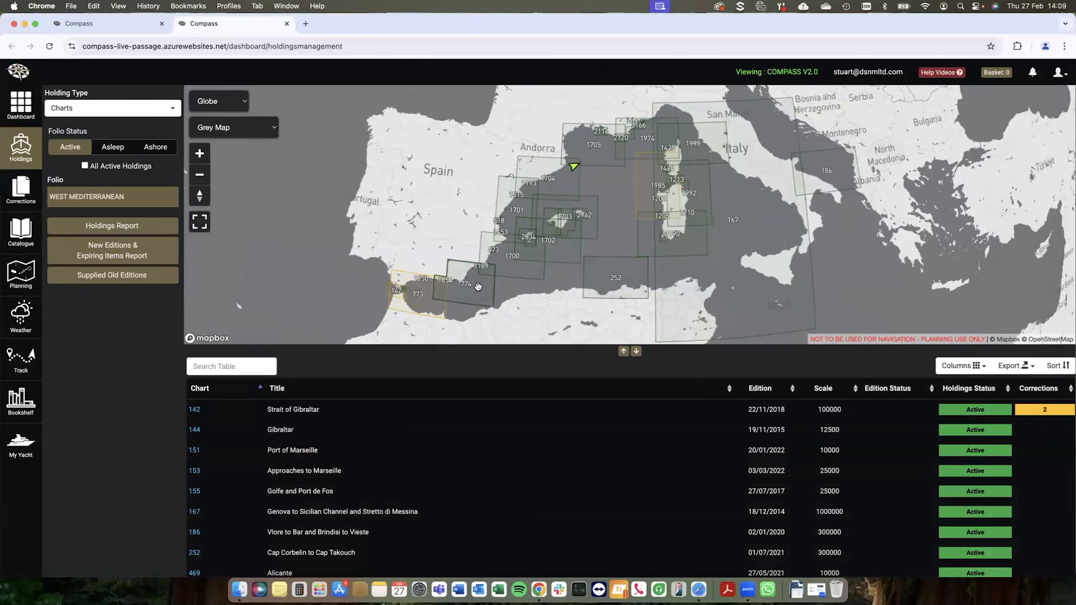
Step: Select chart 773, Strait of Gibraltar to Isla de Alboran, on the map and open its list of corrections
left_click_drag(523, 308, 496, 305)
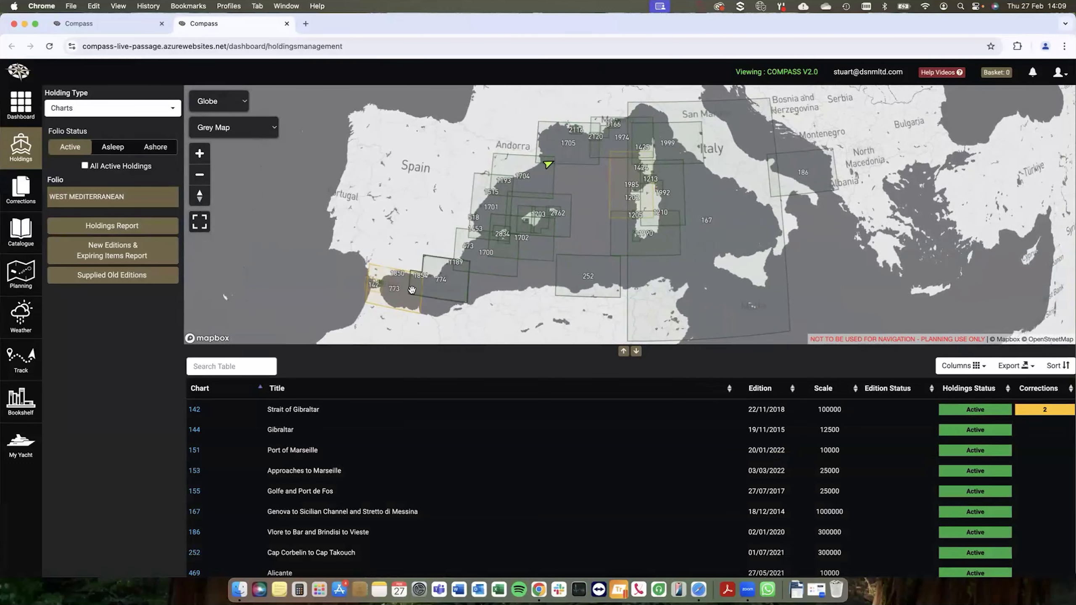
left_click_drag(418, 320, 440, 306)
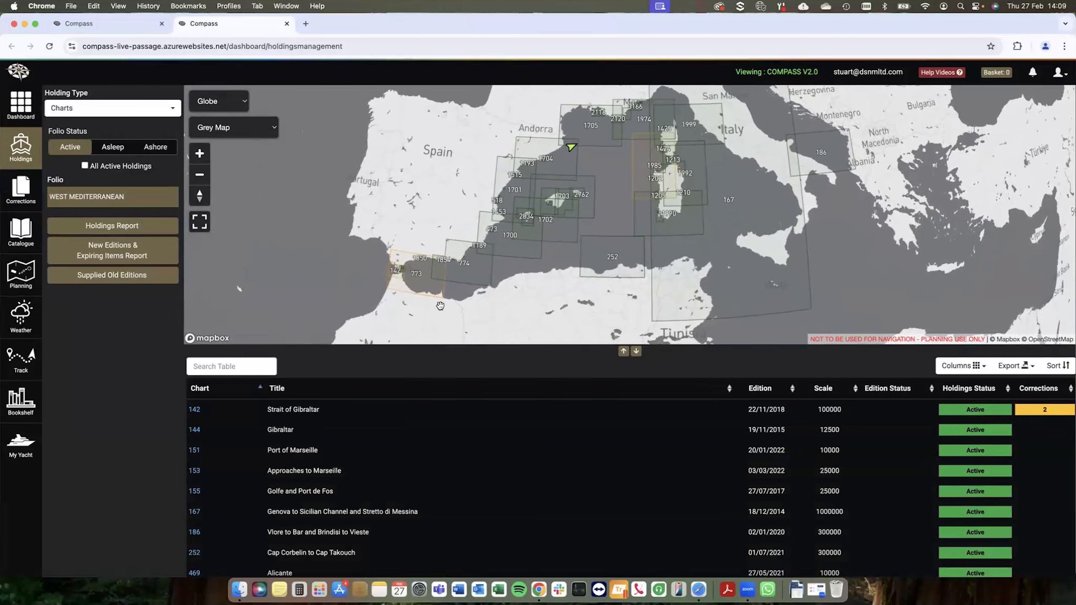
left_click(417, 282)
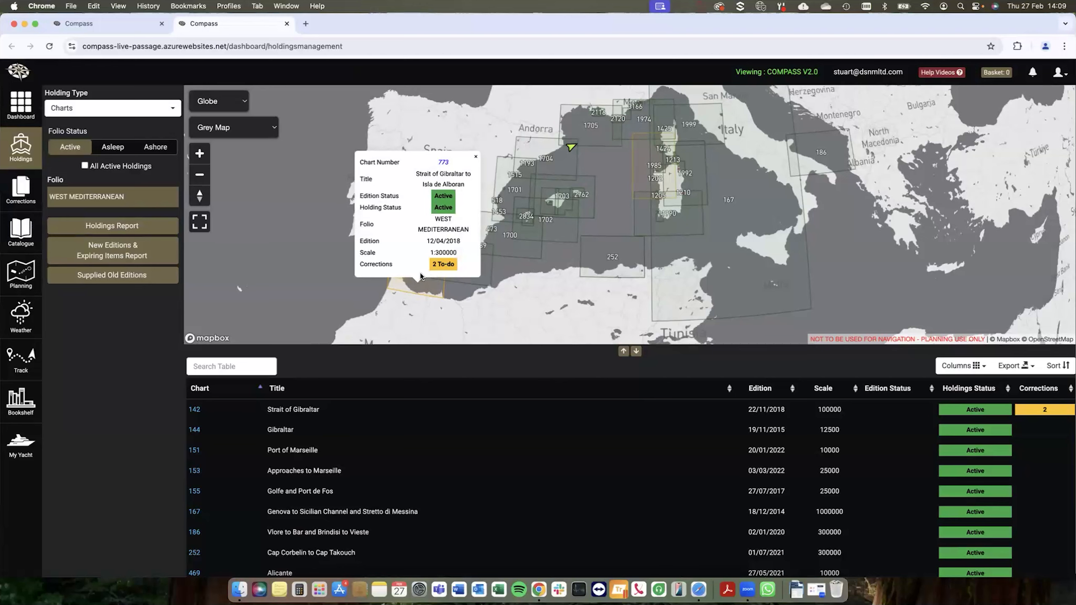
scroll(420, 290, "up", 3)
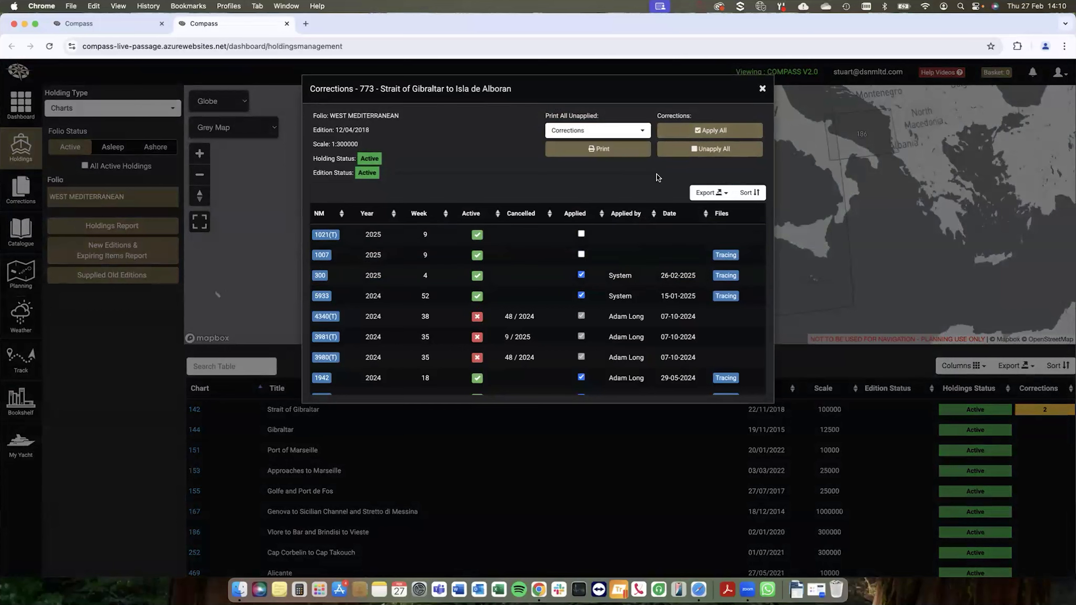
Step: Try marking correction 1007 of chart 773 as applied, clear the mark again, and close the corrections list
left_click(582, 255)
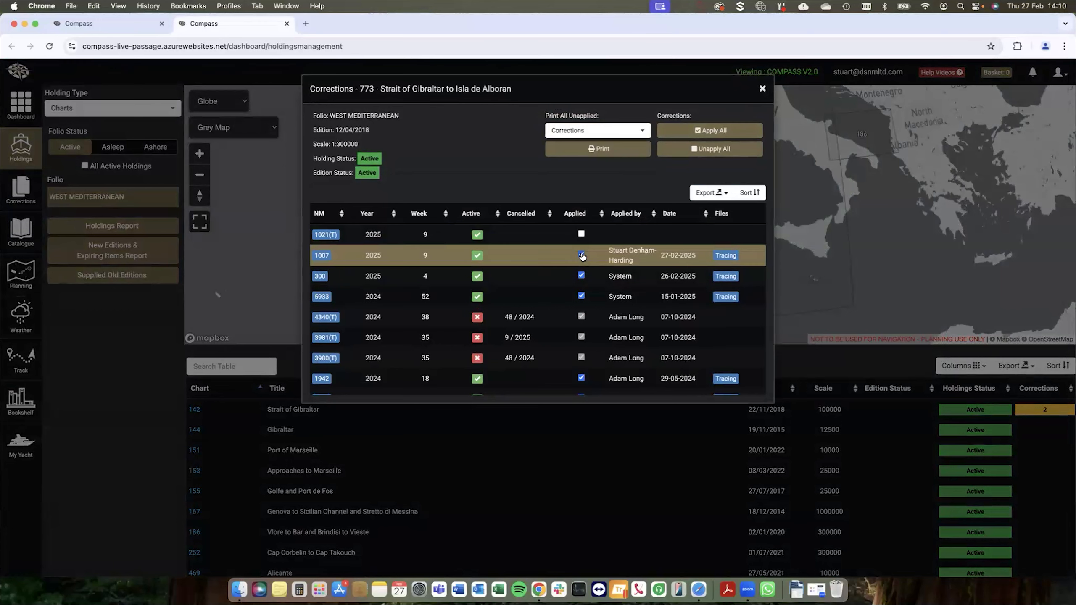
left_click(581, 255)
left_click(762, 88)
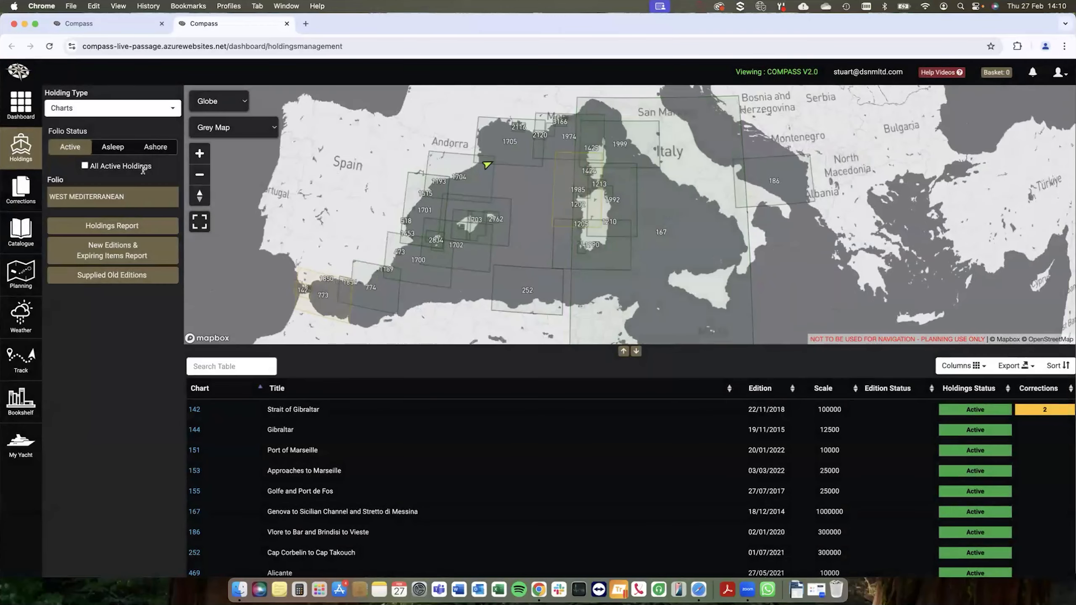
Step: Display the asleep EAST MEDITERRANEAN chart folio and the ashore CARIBBEAN / CROSSING chart folio
left_click(122, 149)
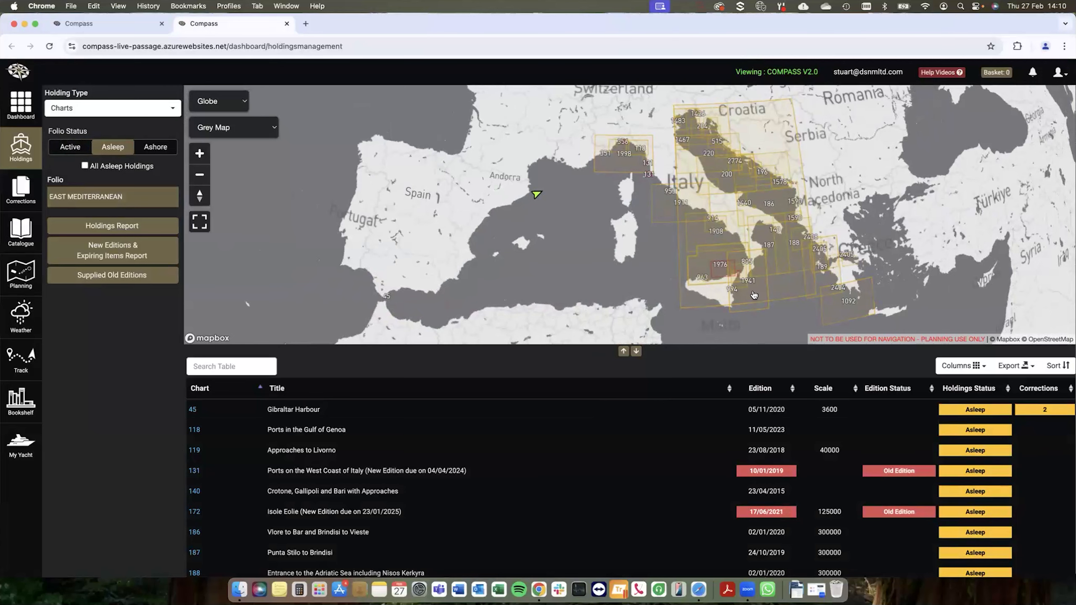
left_click(157, 147)
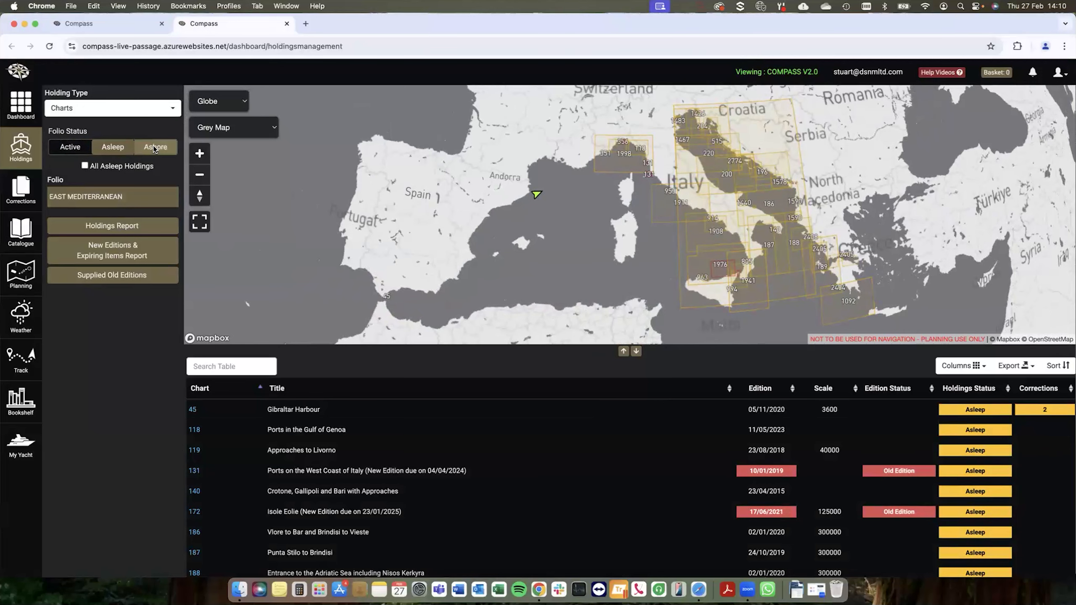
left_click(144, 198)
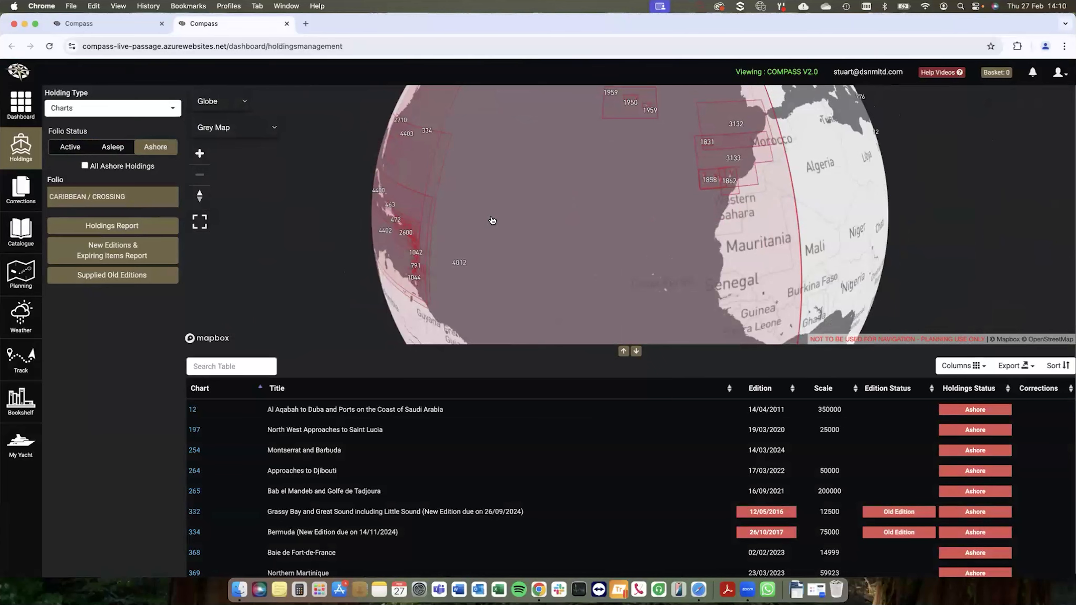
Step: Examine the ashore CARIBBEAN / CROSSING chart coverage on the globe, from the Caribbean across the Atlantic to the Mediterranean
left_click_drag(492, 221, 577, 214)
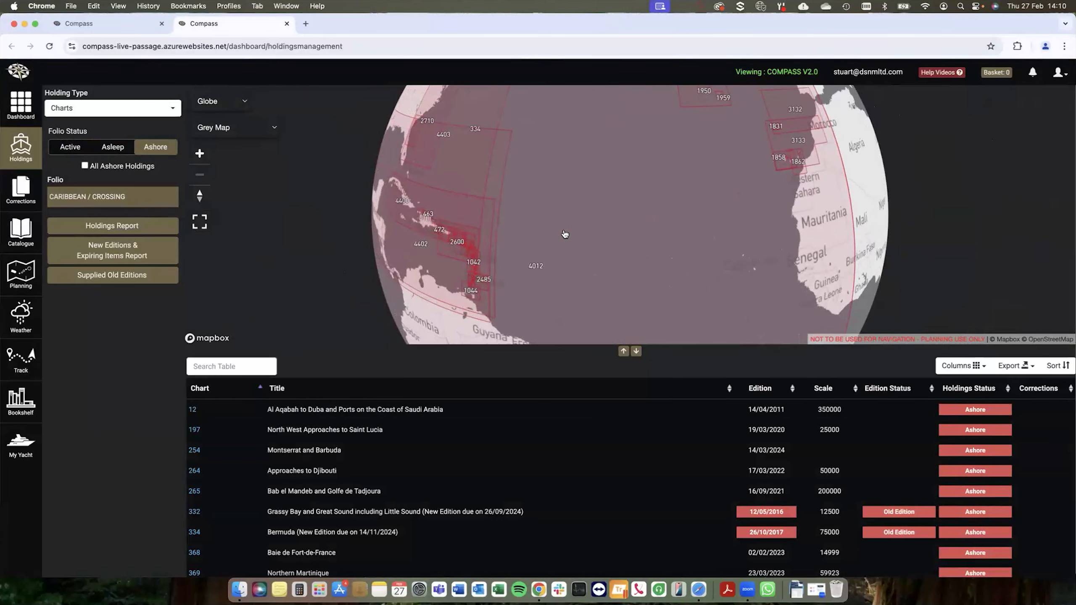
left_click_drag(643, 218, 613, 223)
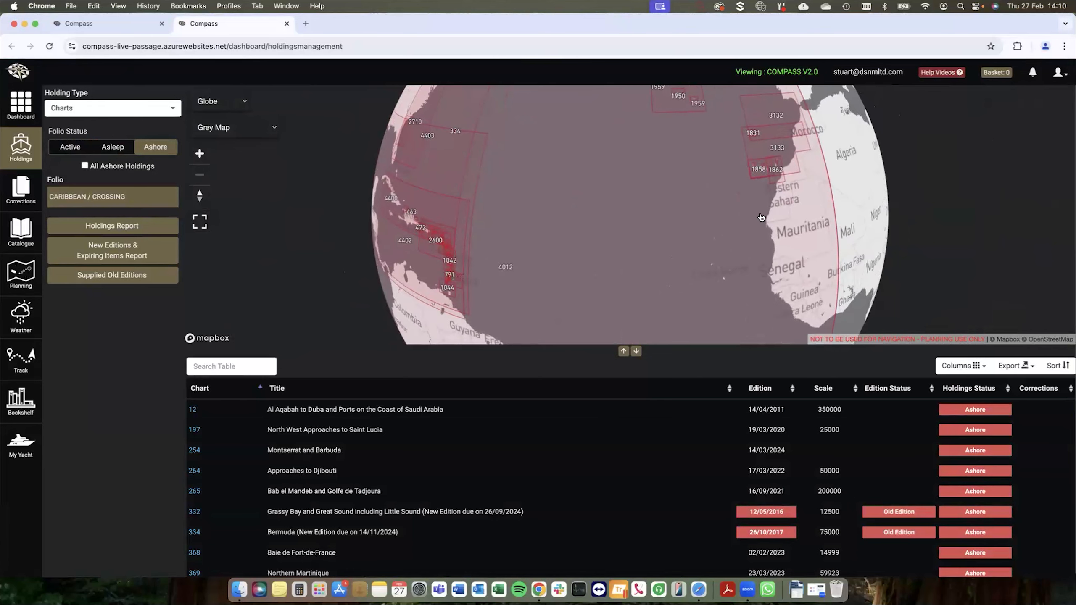
left_click_drag(763, 219, 630, 243)
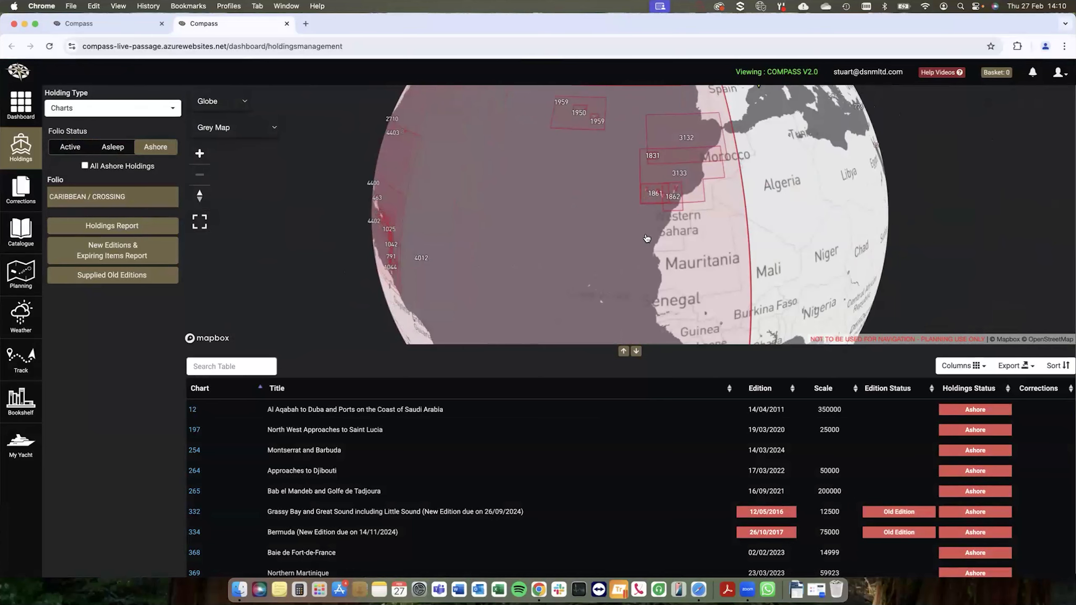
left_click_drag(789, 189, 631, 283)
scroll(679, 166, "up", 2)
scroll(679, 166, "up", 1)
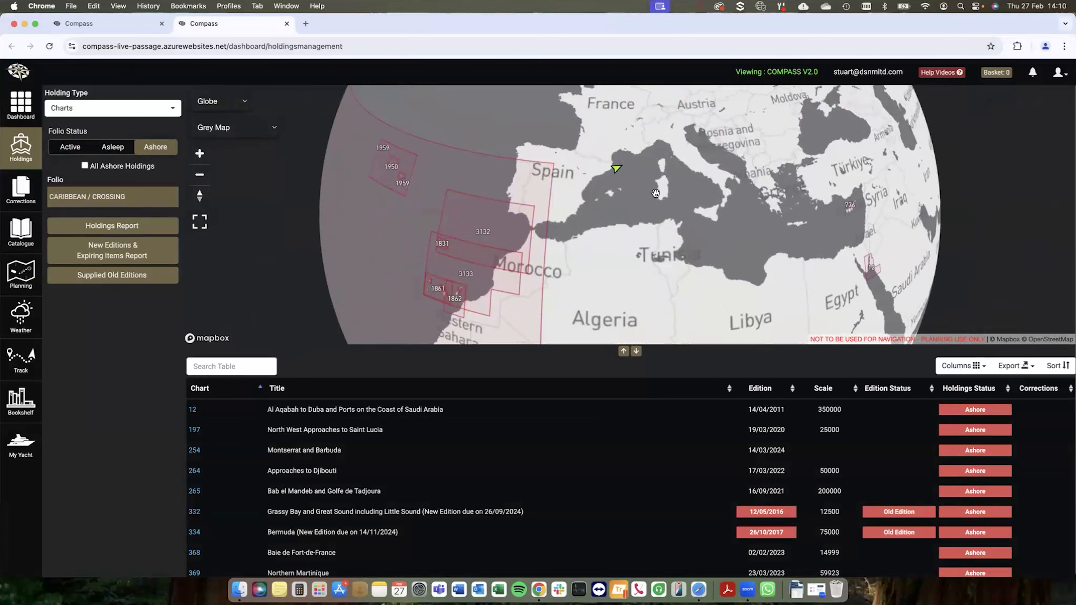
left_click_drag(646, 211, 626, 223)
scroll(623, 217, "up", 5)
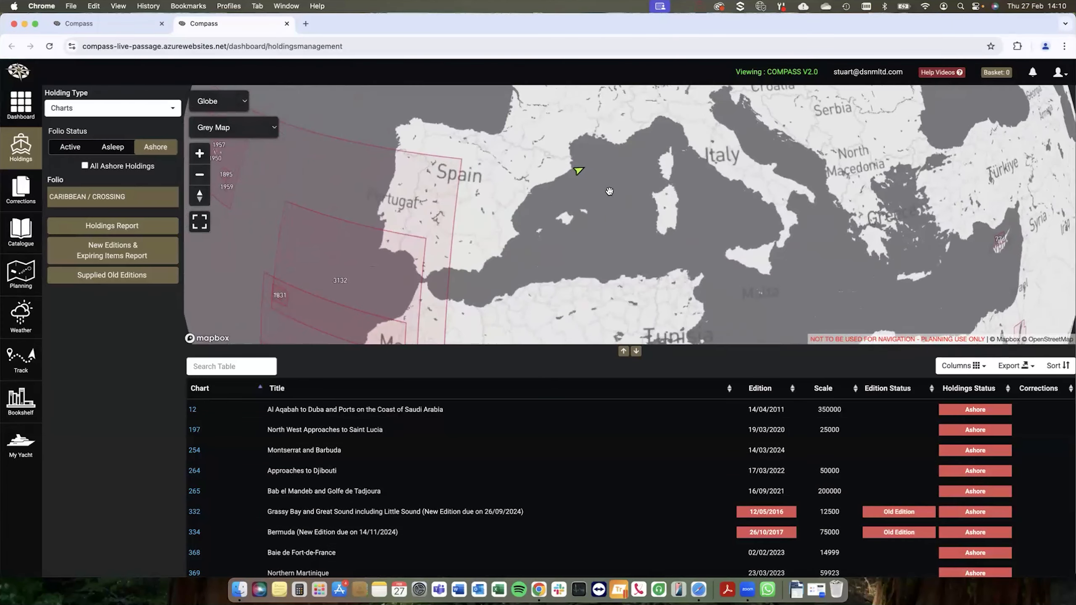
Step: Switch the holdings to active Publications and examine the coverage of the UKHO section on the map
left_click(72, 147)
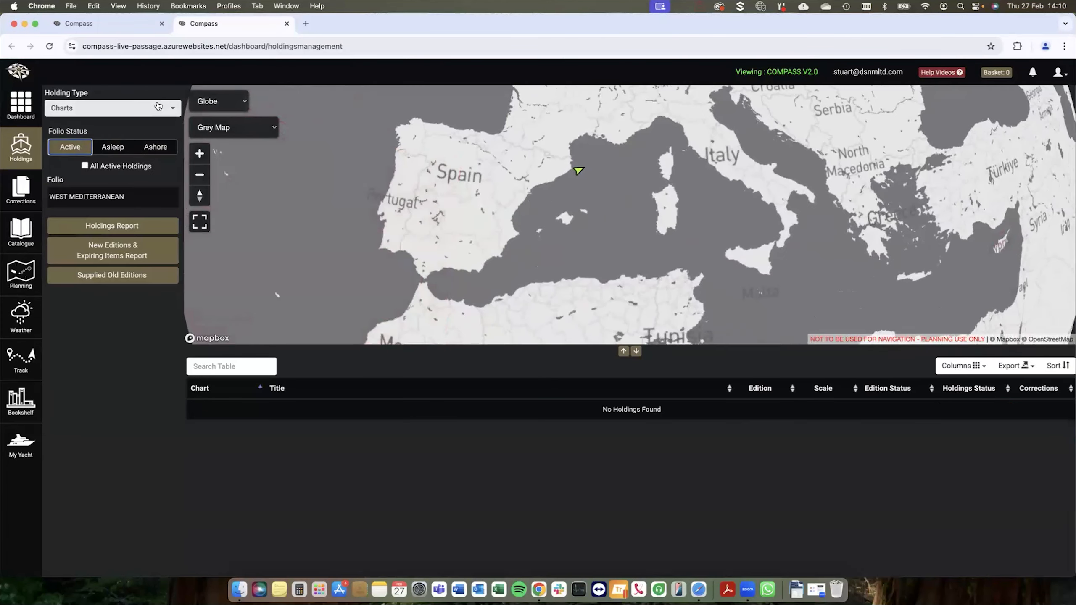
left_click(159, 108)
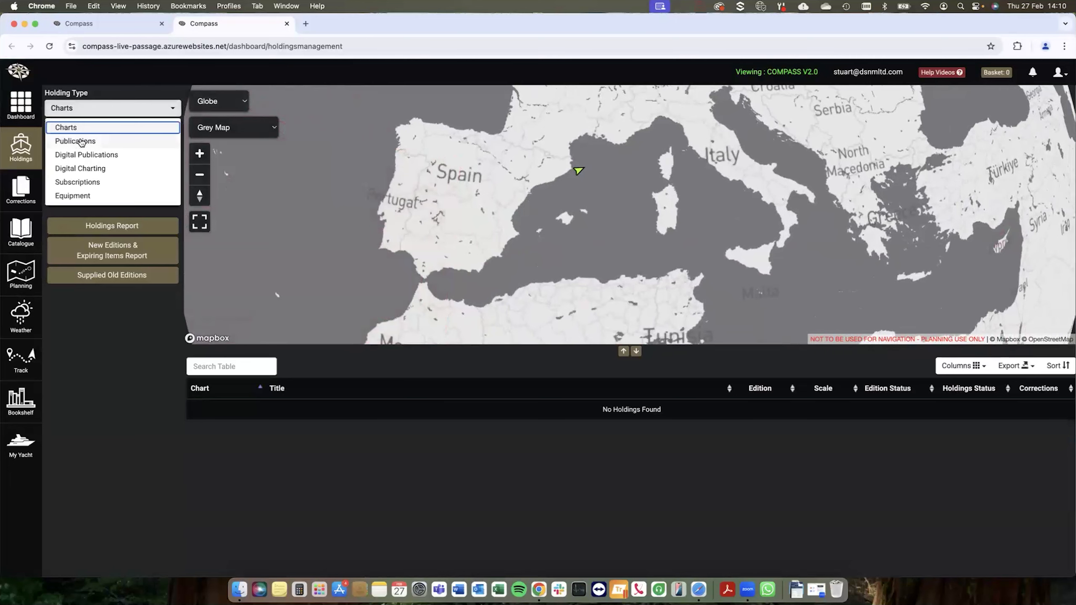
left_click(82, 142)
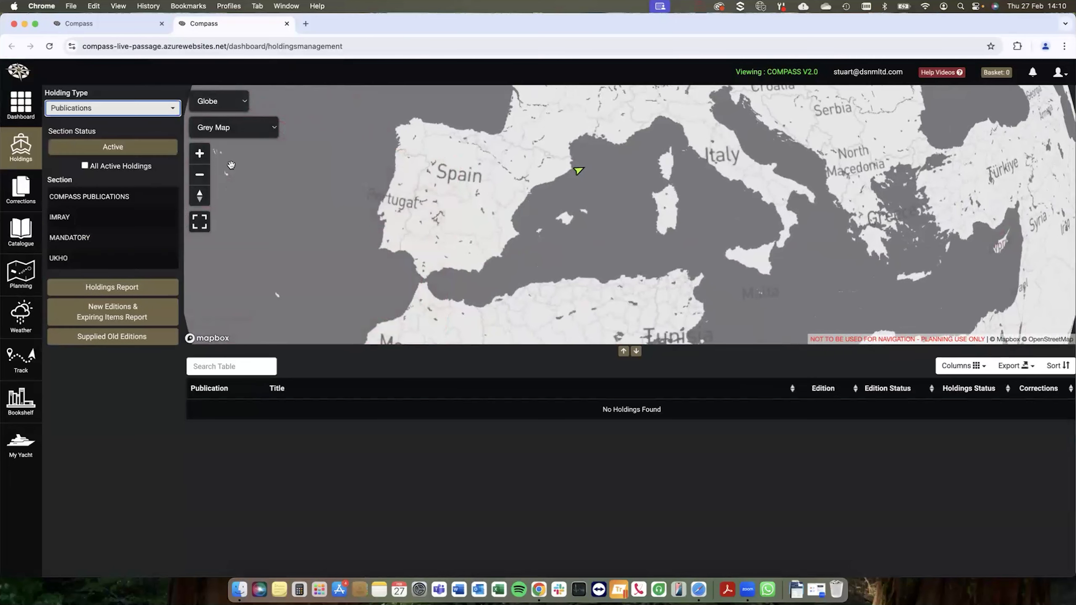
left_click(86, 110)
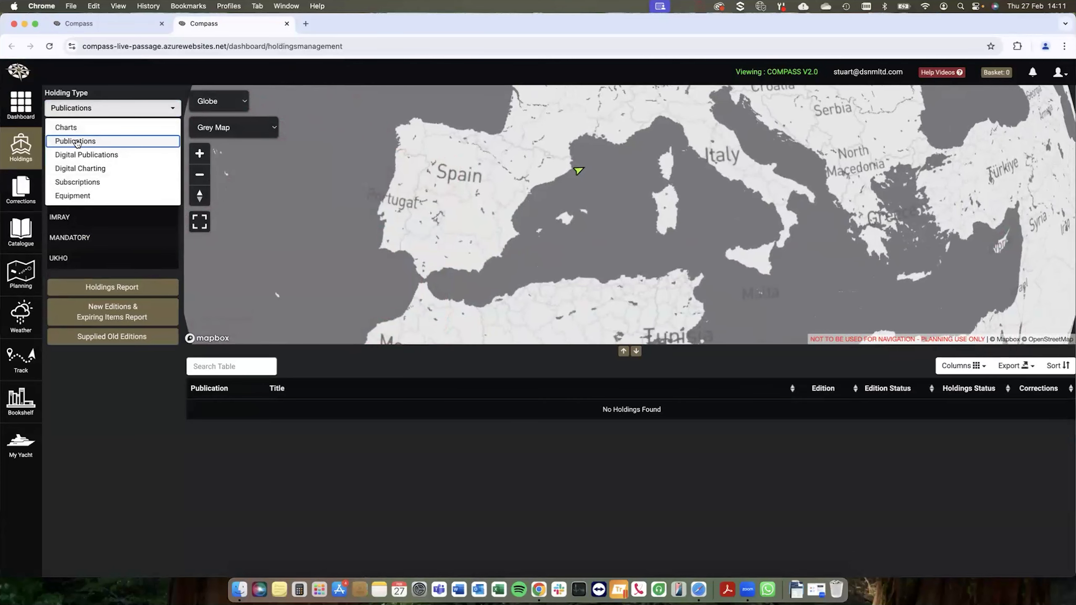
left_click(84, 259)
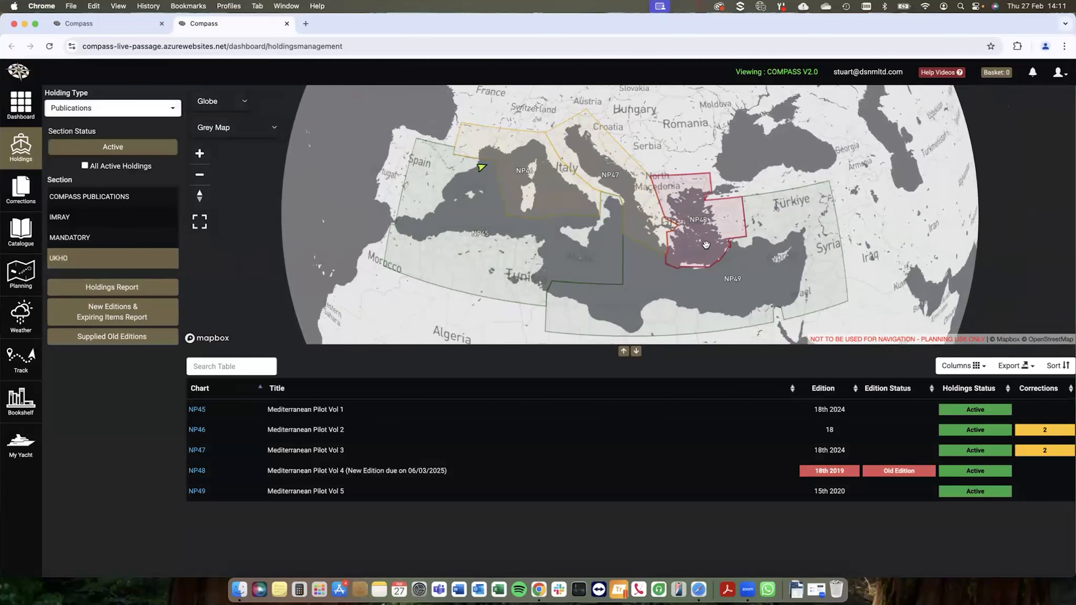
left_click_drag(709, 244, 647, 249)
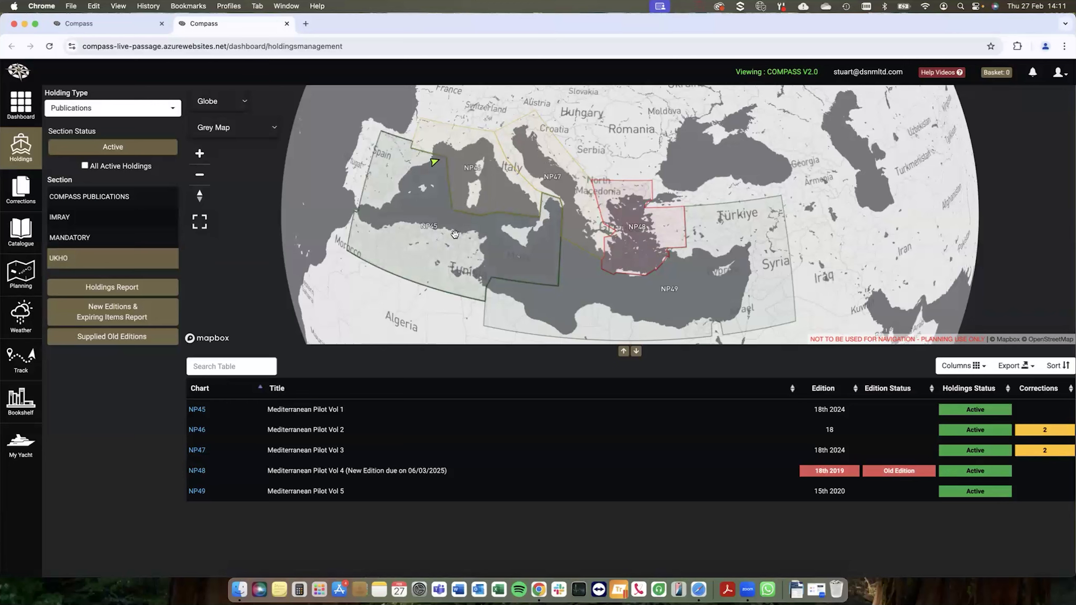
left_click_drag(376, 268, 421, 272)
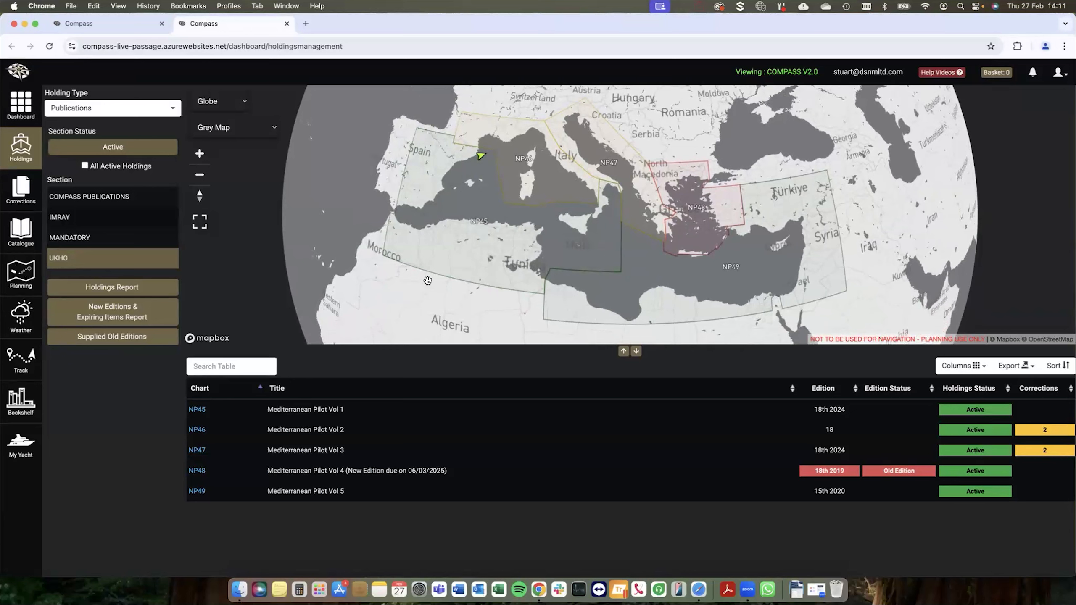
Step: Display the Charts corrections for week 9 of 2025 and examine the affected charts' coverage on the map
left_click(28, 193)
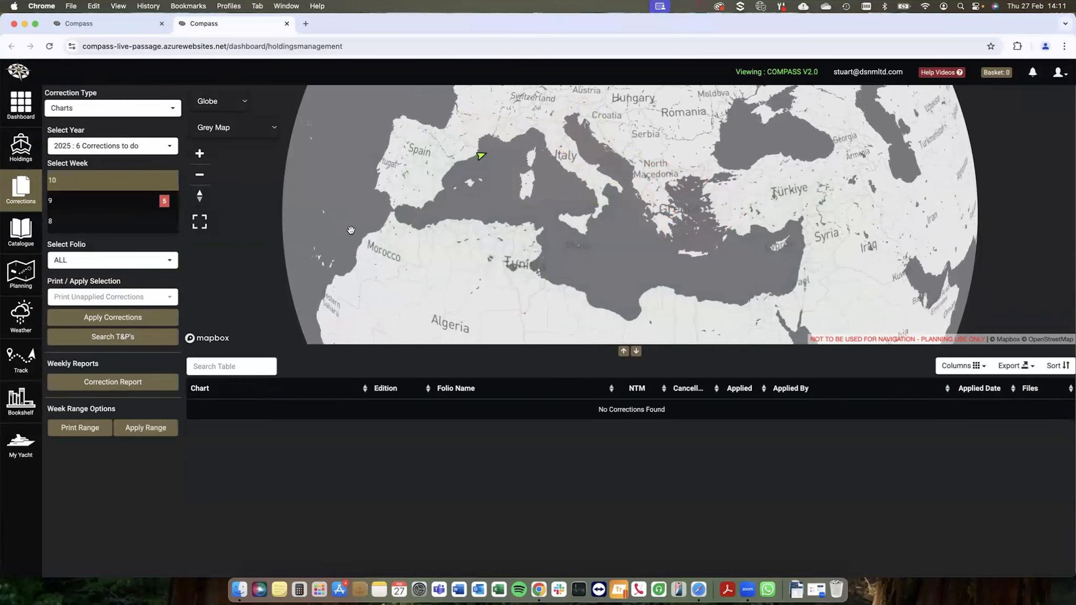
left_click_drag(463, 224, 484, 241)
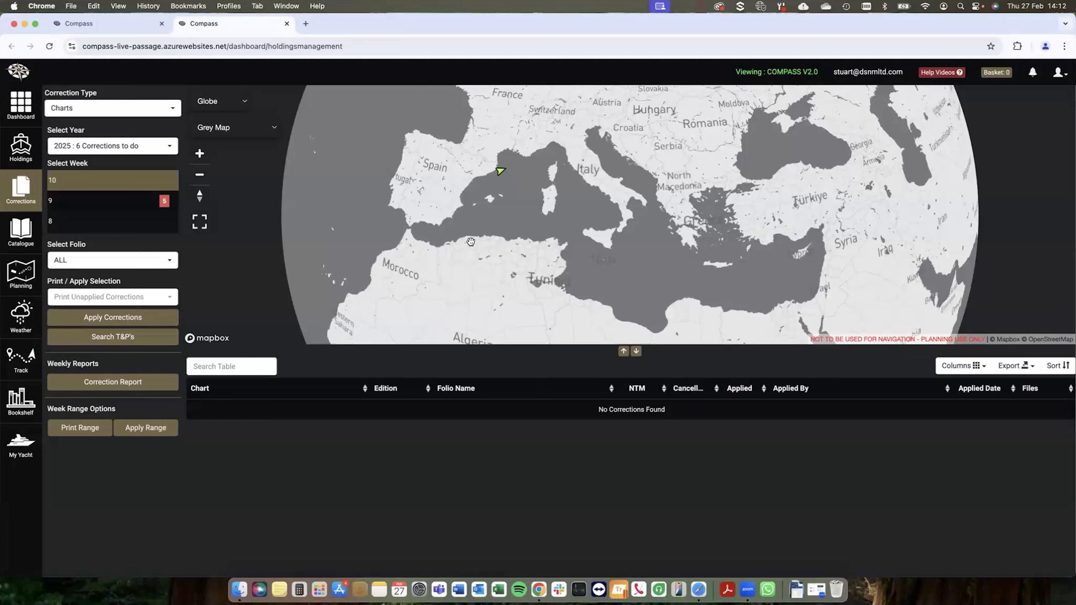
left_click(122, 206)
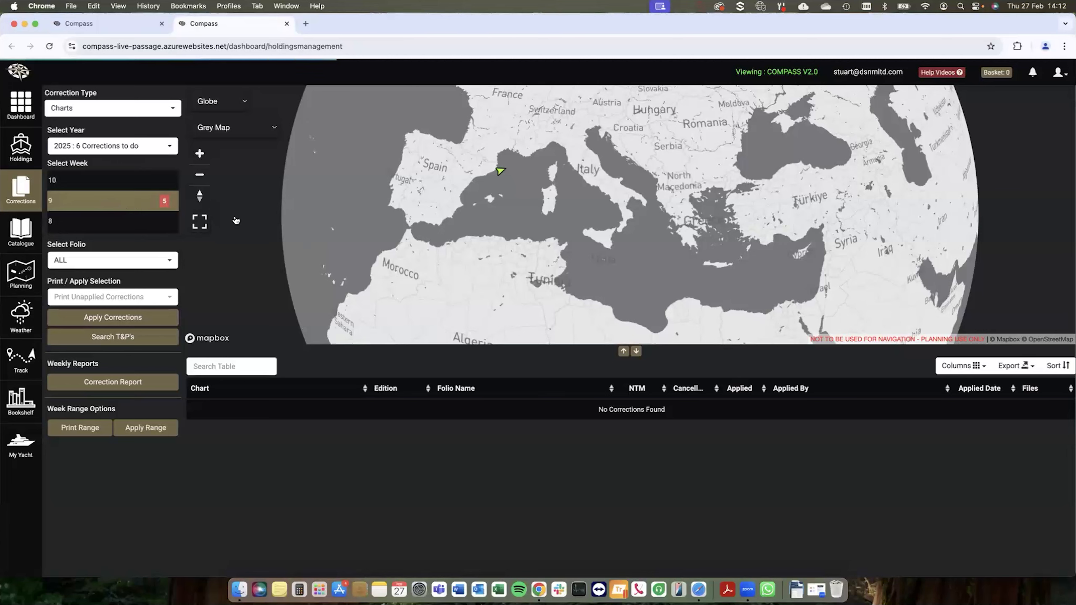
left_click_drag(513, 264, 593, 225)
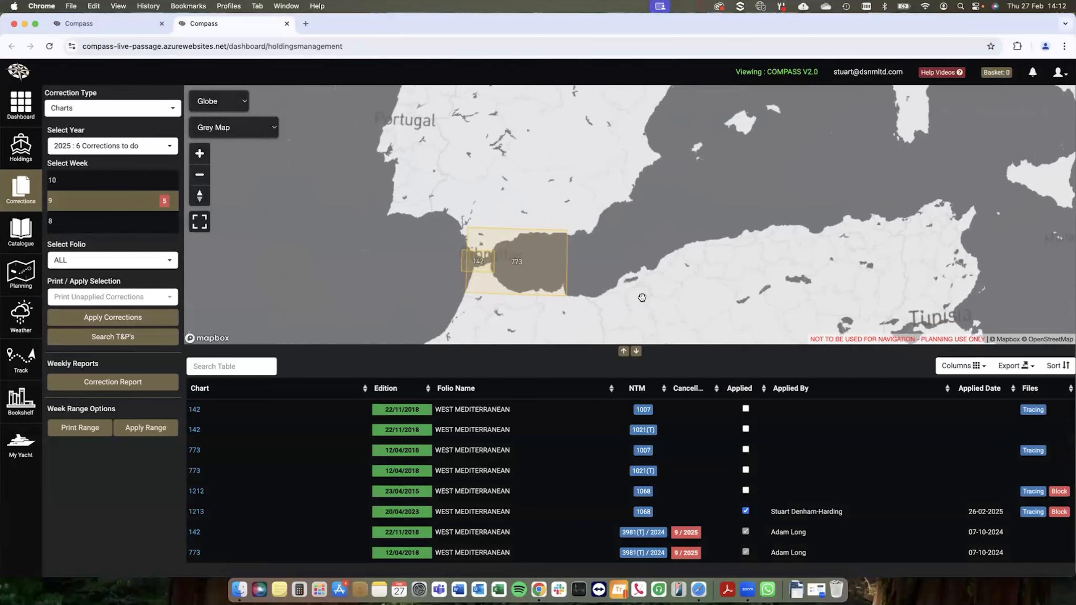
scroll(642, 293, "down", 4)
left_click_drag(641, 293, 566, 330)
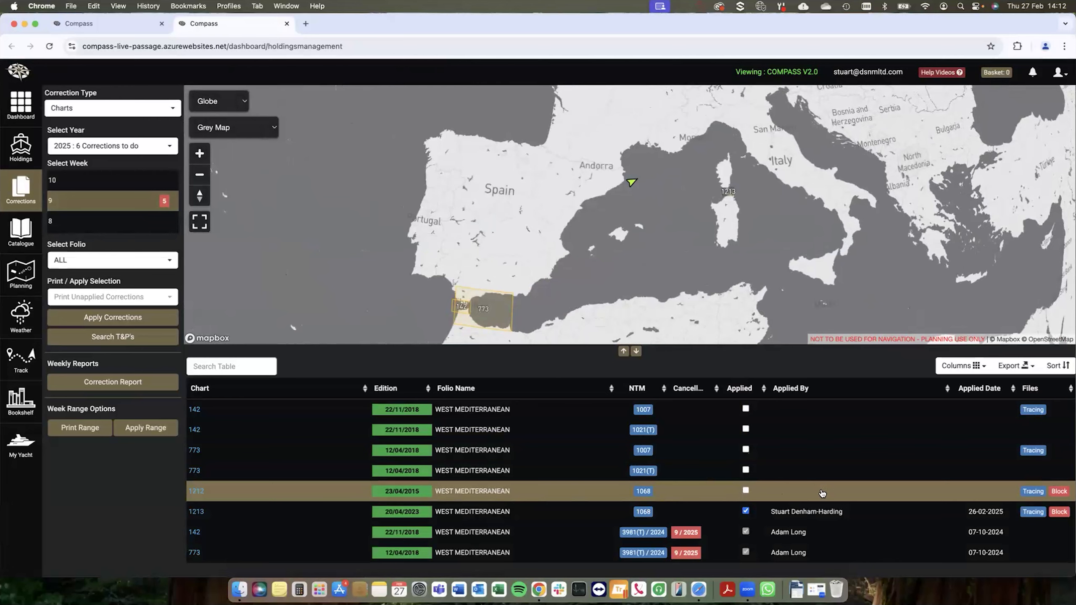
Step: Mark as applied correction 1068 of chart 1212 and corrections 1007 and 1021(T) of charts 773 and 142
left_click(746, 492)
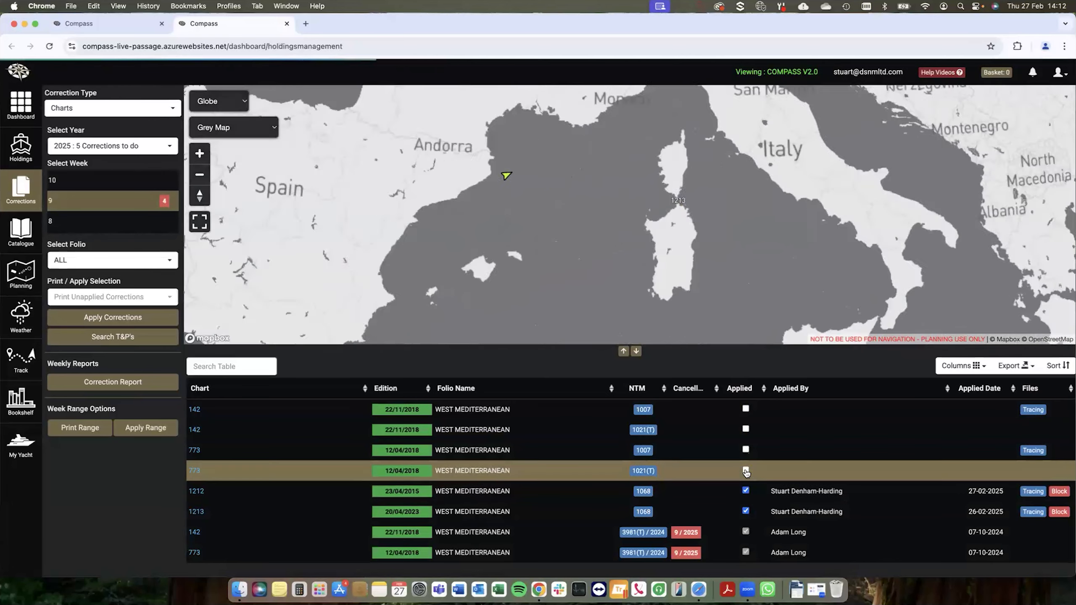
left_click(745, 470)
left_click(745, 450)
left_click(746, 430)
left_click(746, 410)
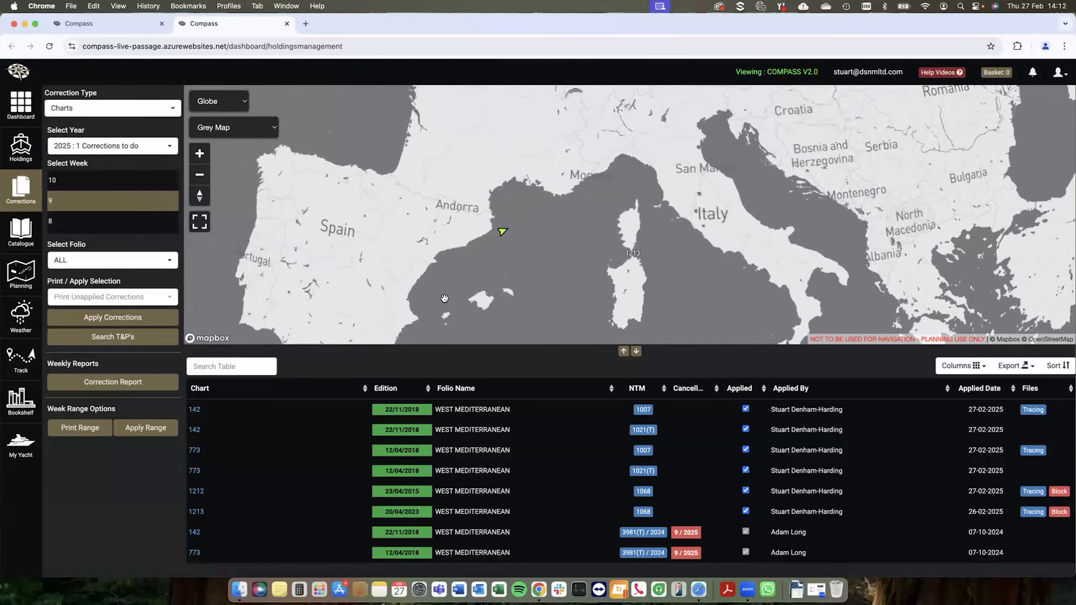
Step: Review the Publications corrections for week 8, and return to the Charts corrections to examine week 9's coverage on the map
left_click(140, 109)
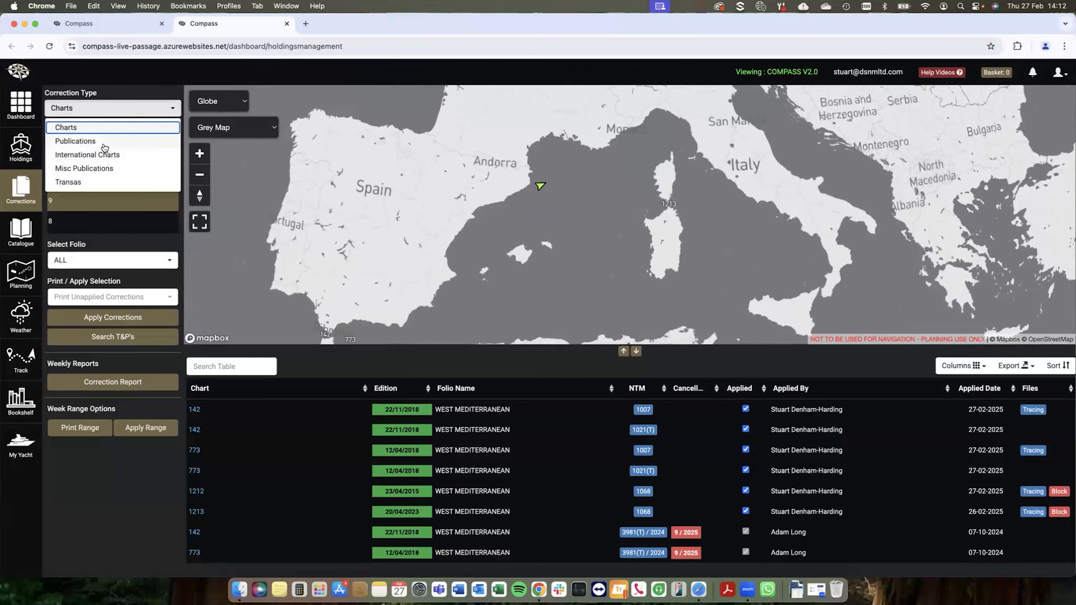
left_click(103, 142)
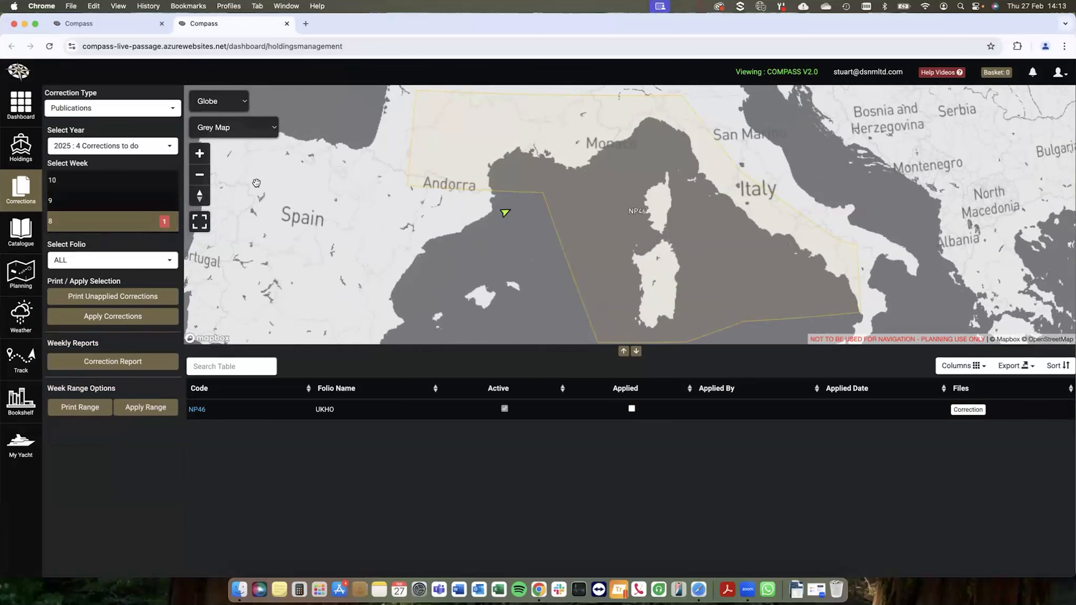
left_click(129, 109)
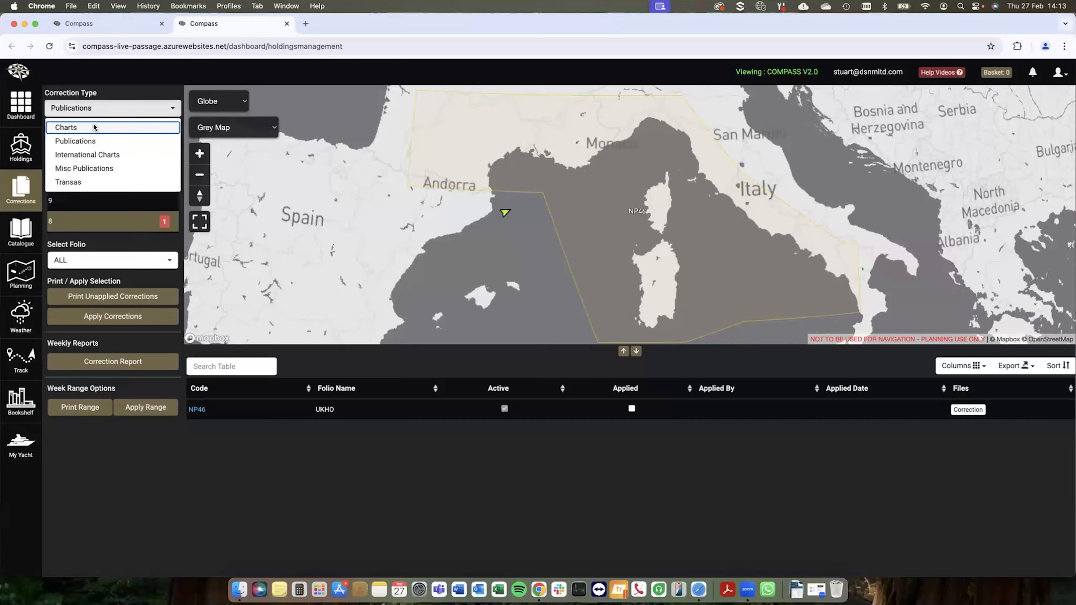
left_click(95, 128)
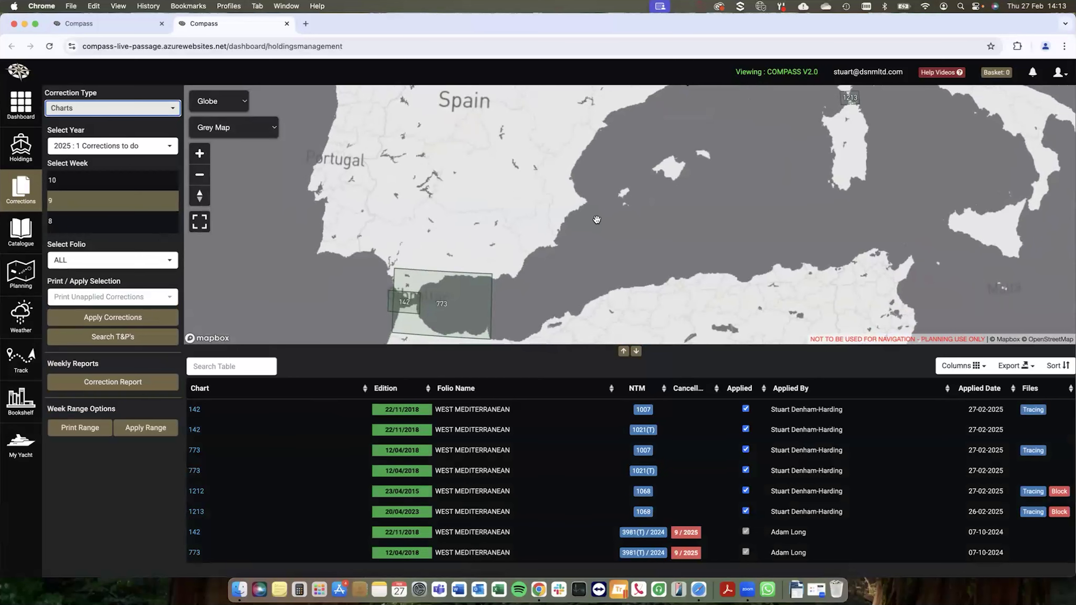
left_click_drag(693, 222, 645, 253)
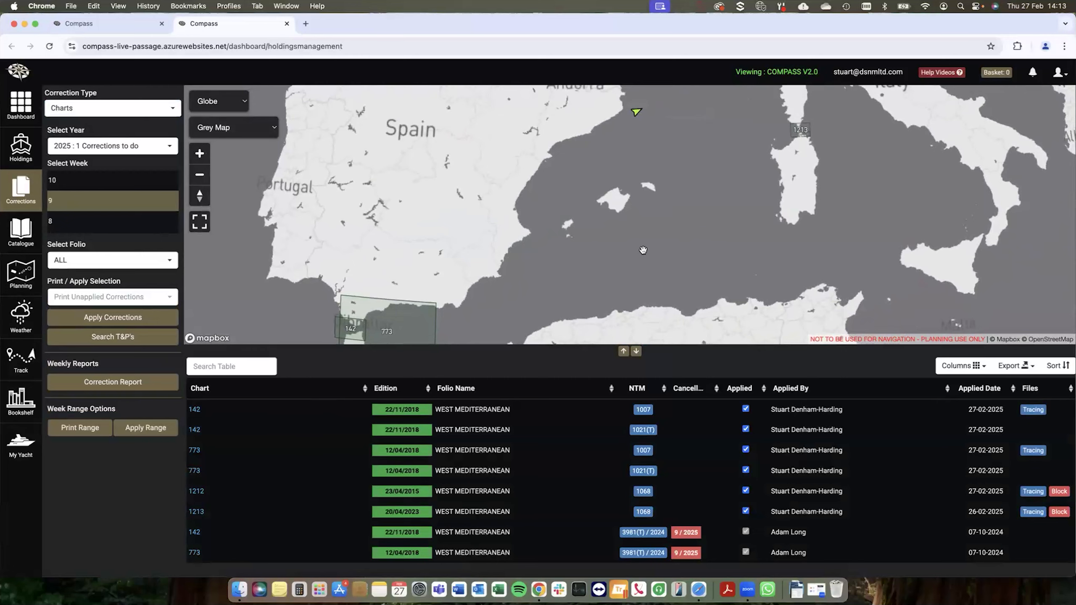
scroll(691, 221, "down", 3)
left_click_drag(691, 220, 618, 242)
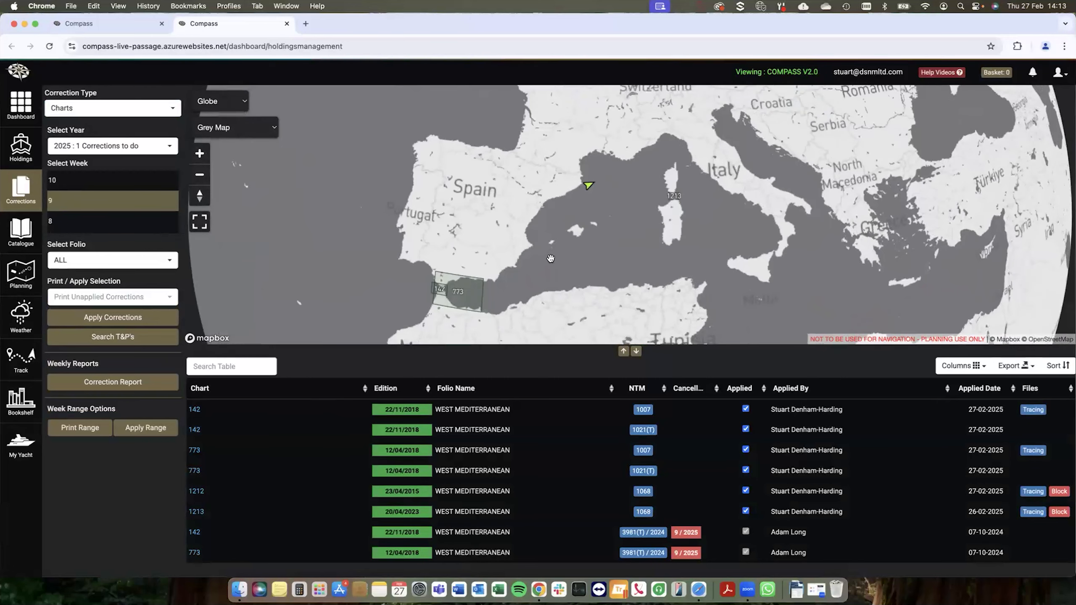
Step: Search the catalogue by text for "malta" and restrict the product type to Equipment with the sub product type Flags
left_click(26, 235)
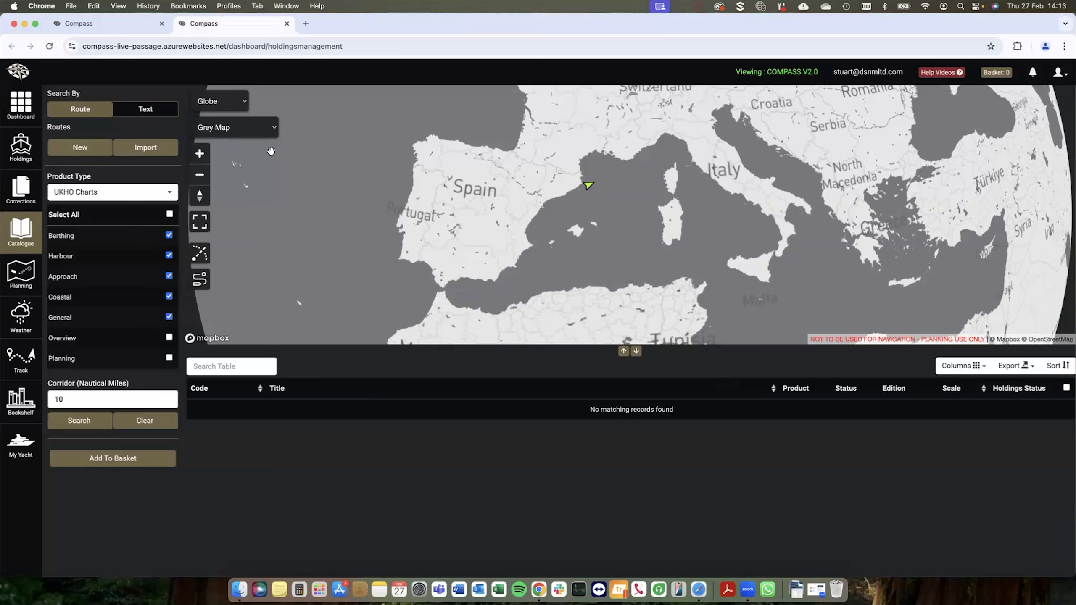
left_click(155, 111)
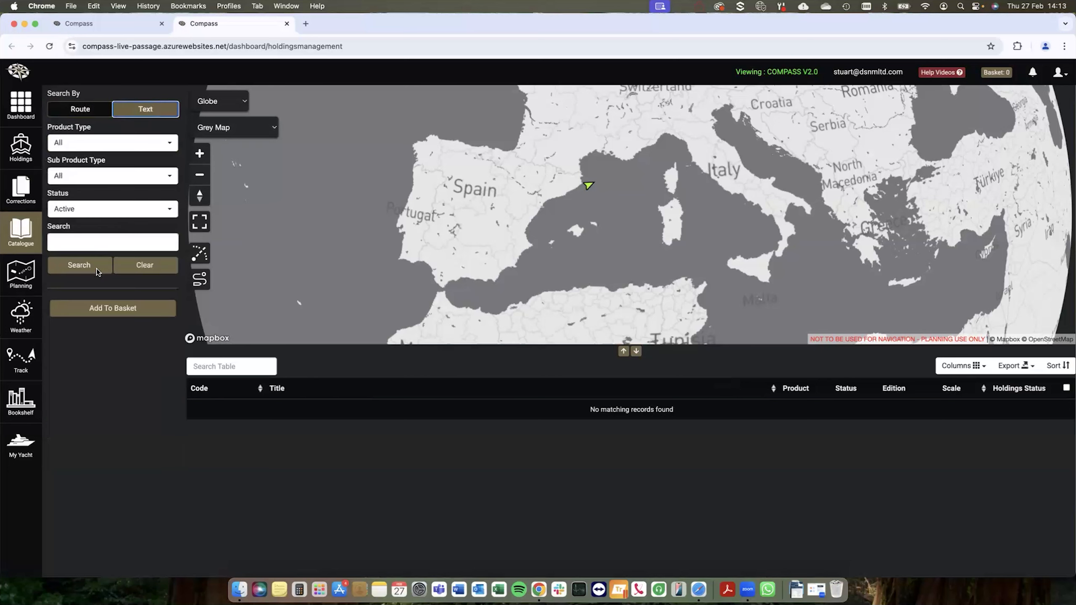
left_click(82, 241)
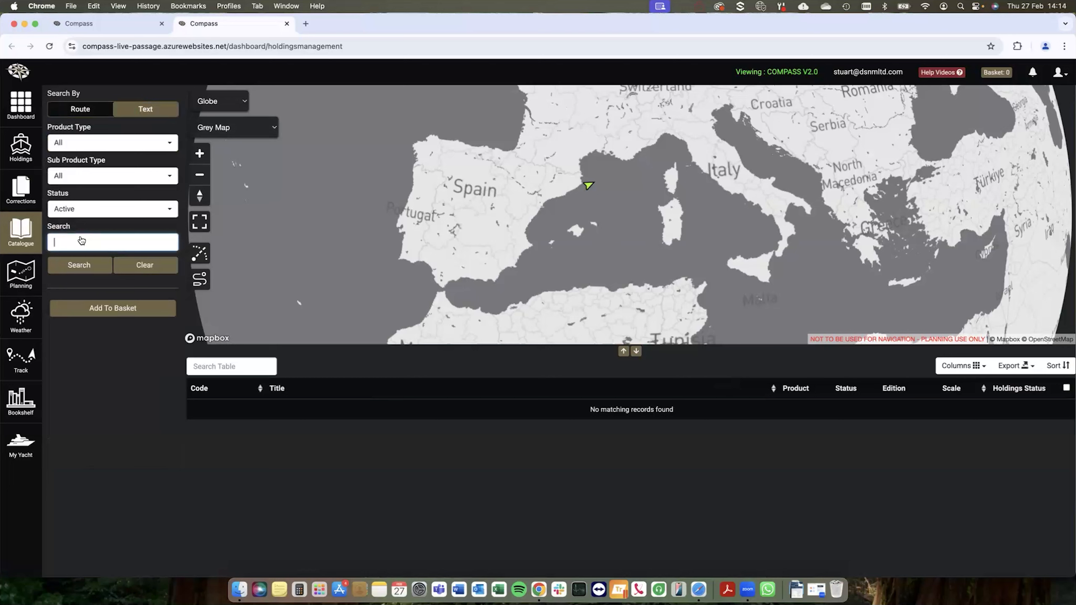
type("malta")
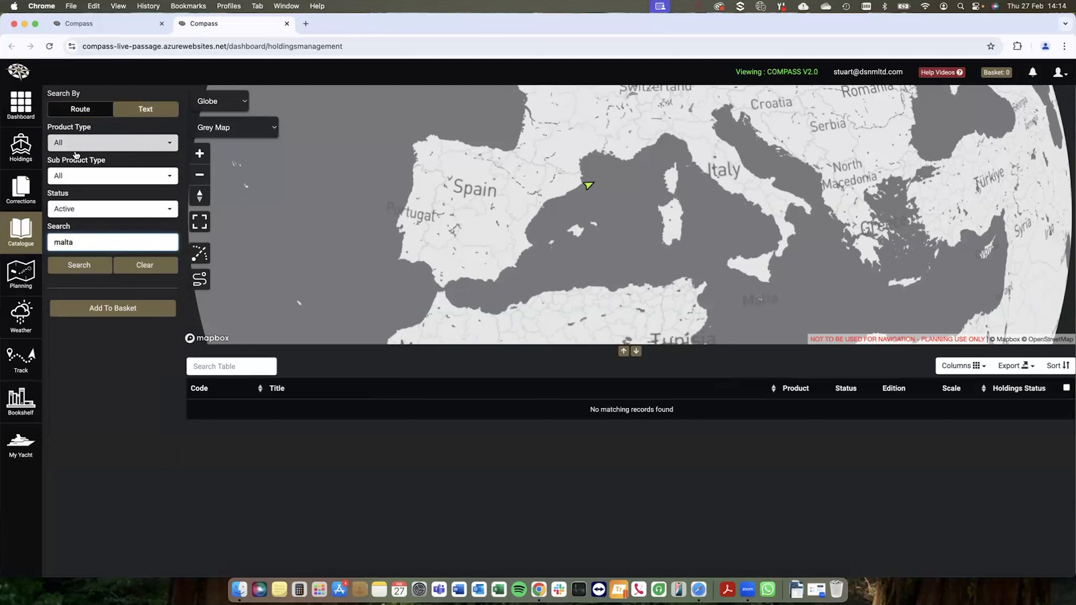
left_click(85, 143)
left_click(75, 326)
left_click(85, 175)
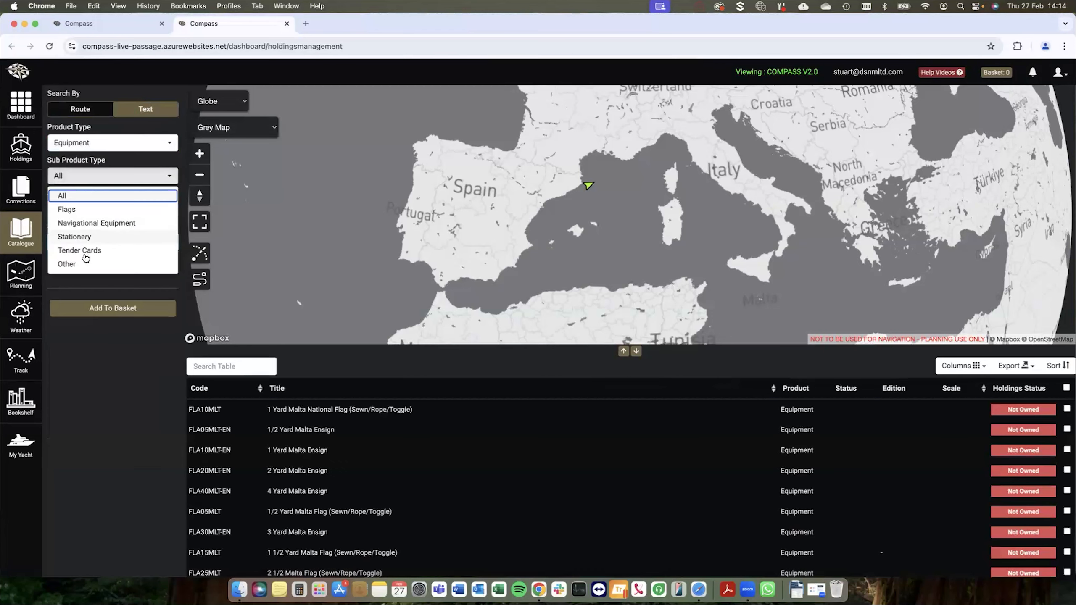
left_click(77, 209)
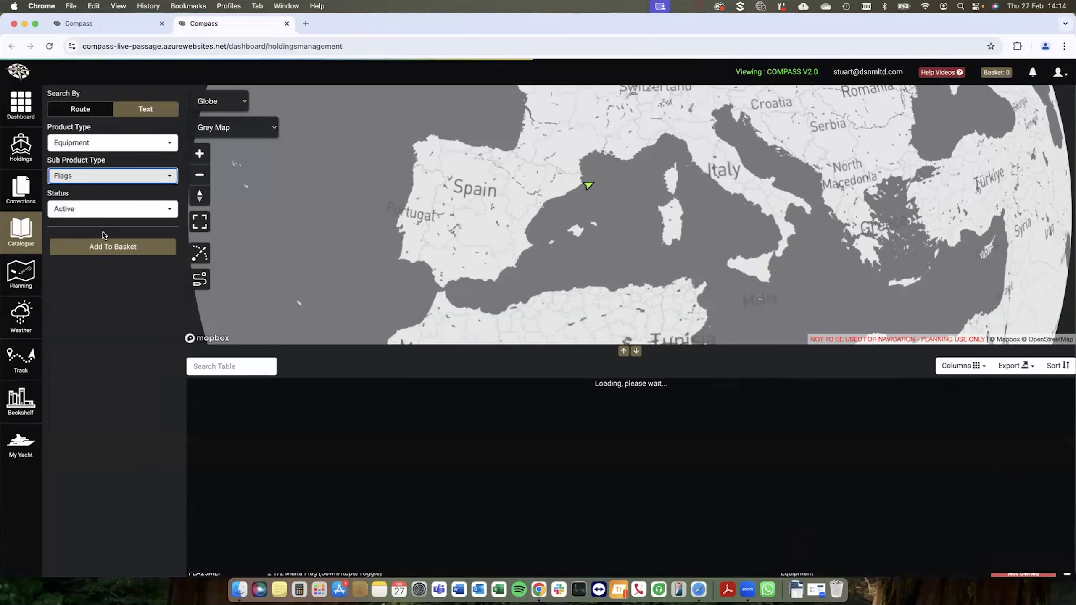
Step: Filter the flags table for "malta" and try selecting the 4 Yard Malta Ensign, clearing the selection again
left_click(211, 367)
type("malta")
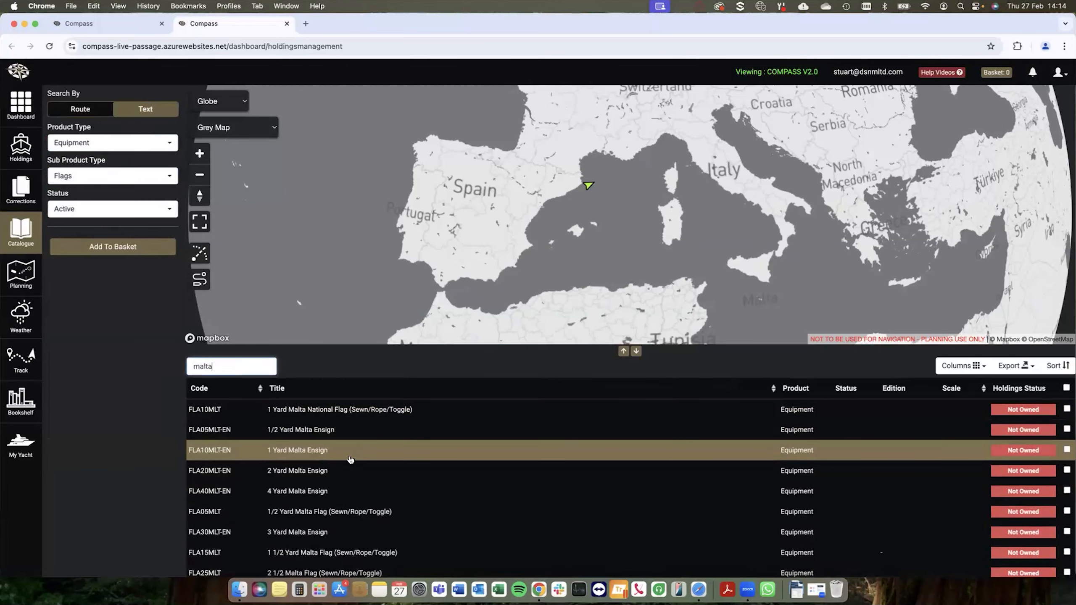
scroll(348, 461, "down", 1)
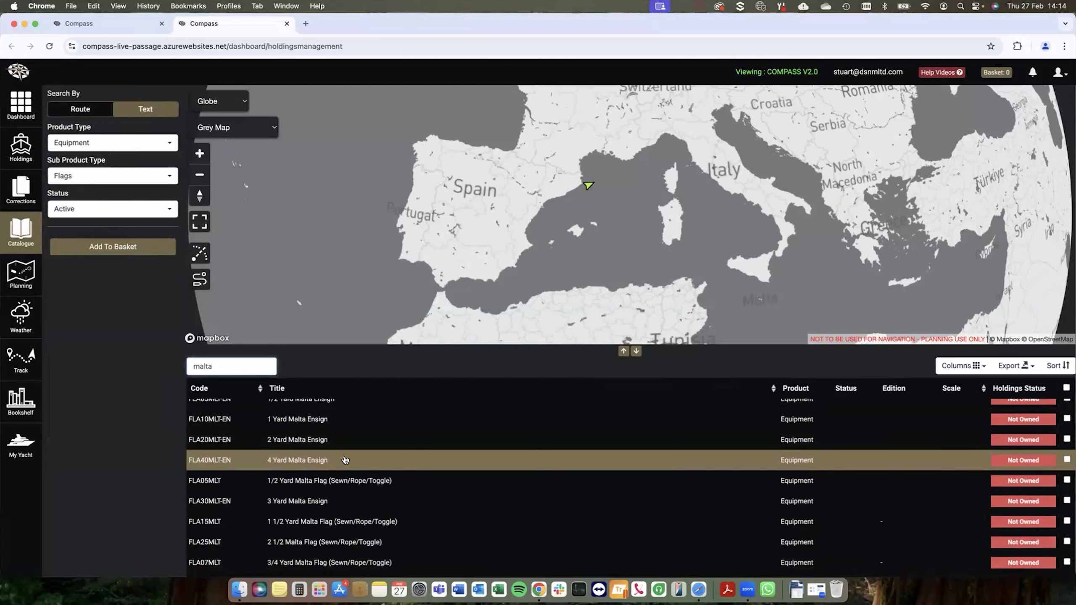
left_click(1066, 460)
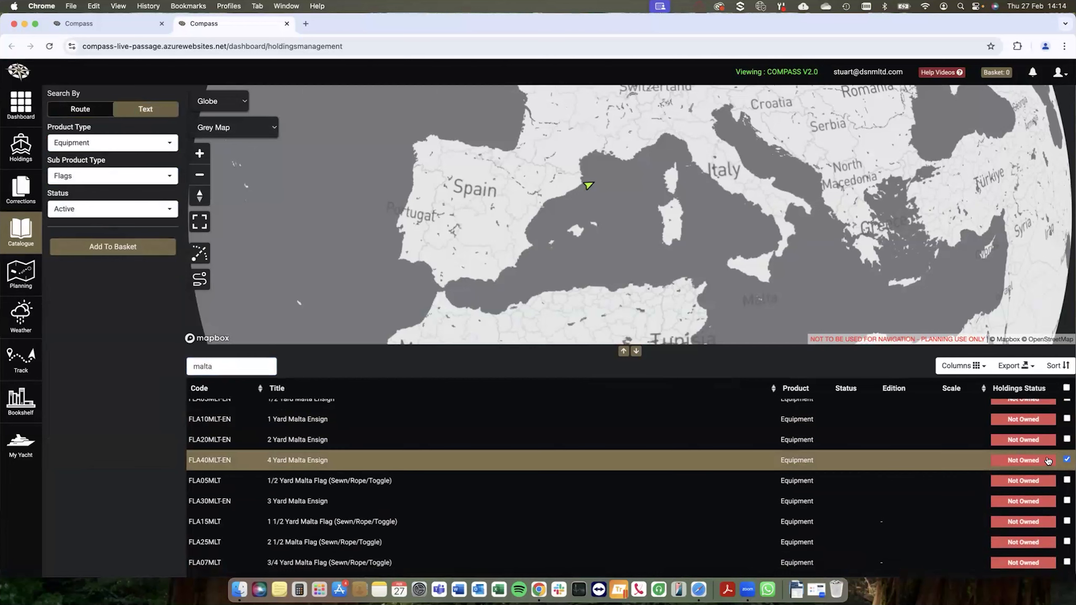
left_click(1067, 460)
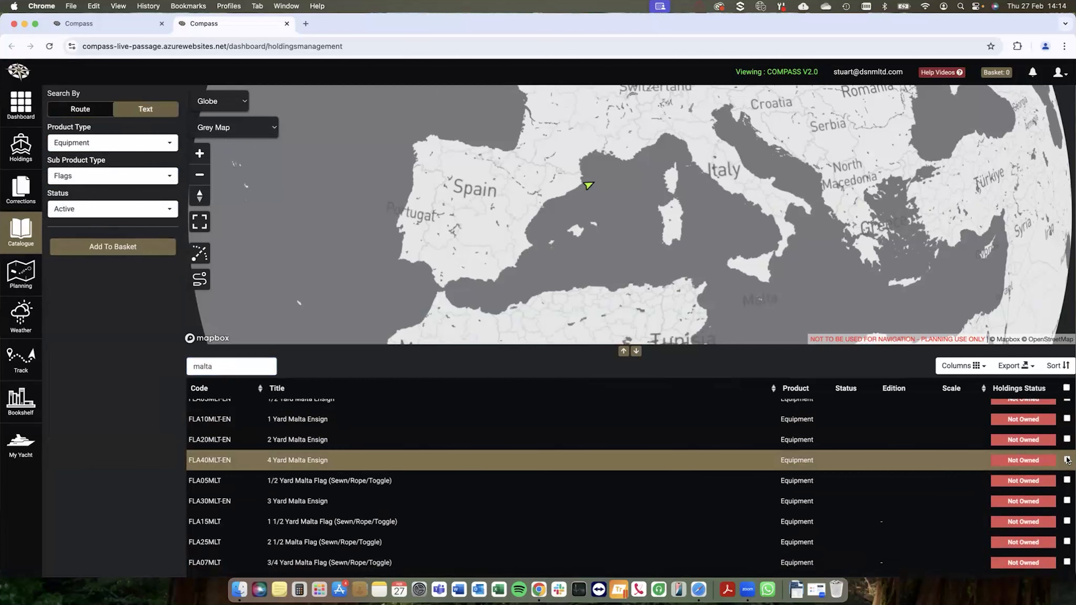
Step: Set the product type to UKHO Charts and draw a route from the Strait of Gibraltar along Portugal's coast to northwest Spain
left_click(123, 144)
left_click(82, 176)
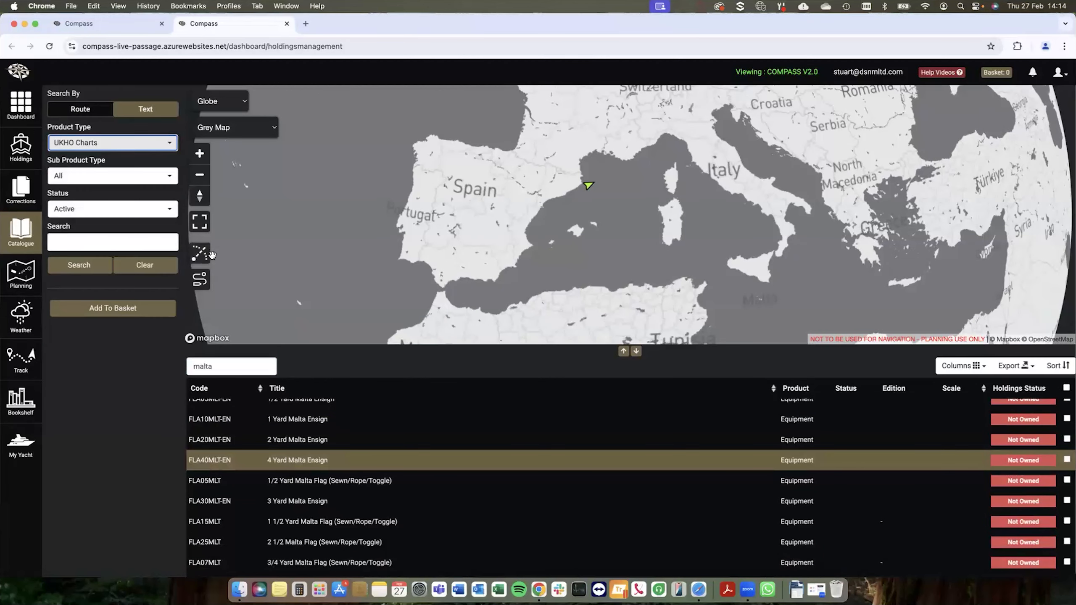
left_click(200, 286)
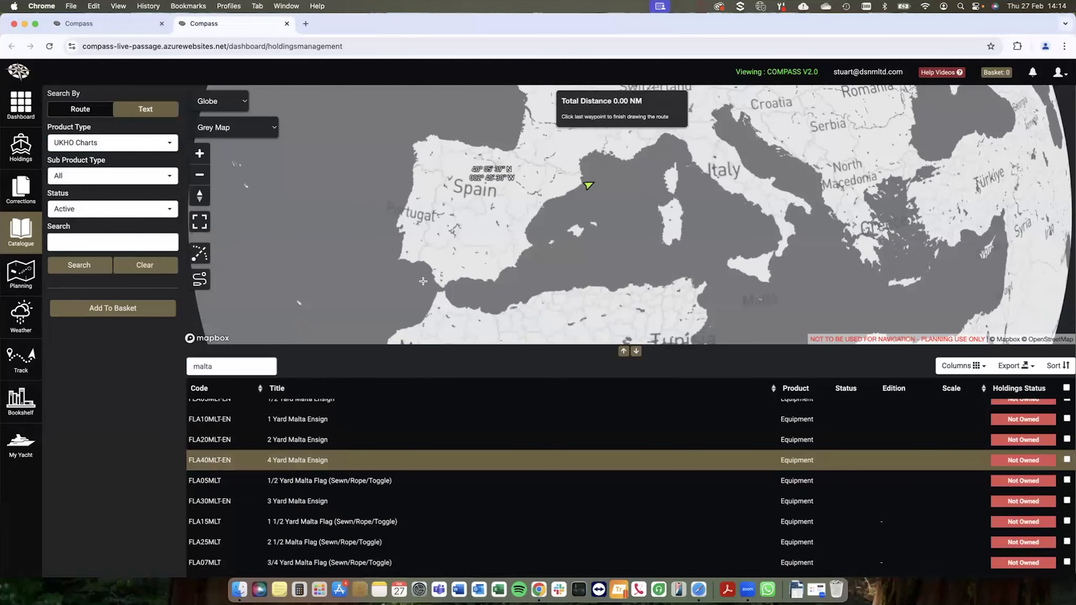
left_click(441, 290)
left_click(388, 260)
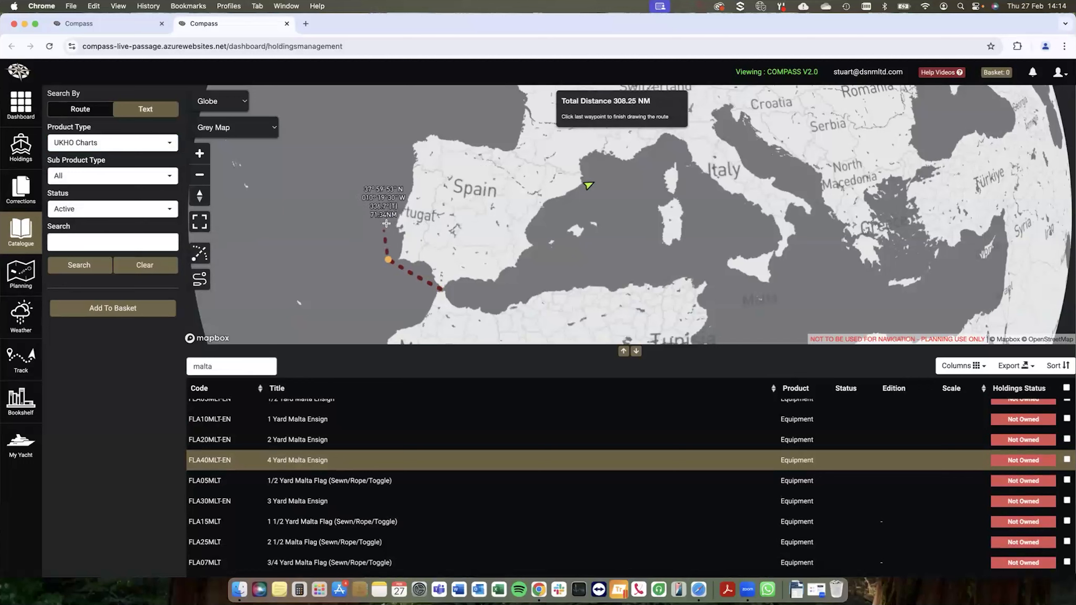
left_click(407, 148)
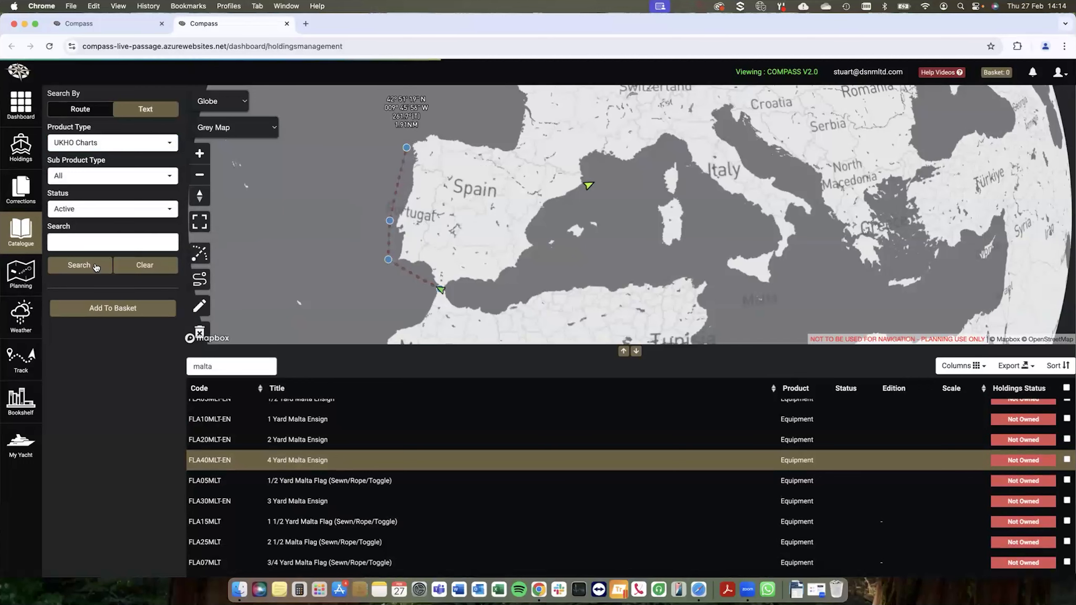
Step: Search the catalogue by route for UKHO Charts within a 50 nautical mile corridor and view their coverage along the route
left_click(80, 109)
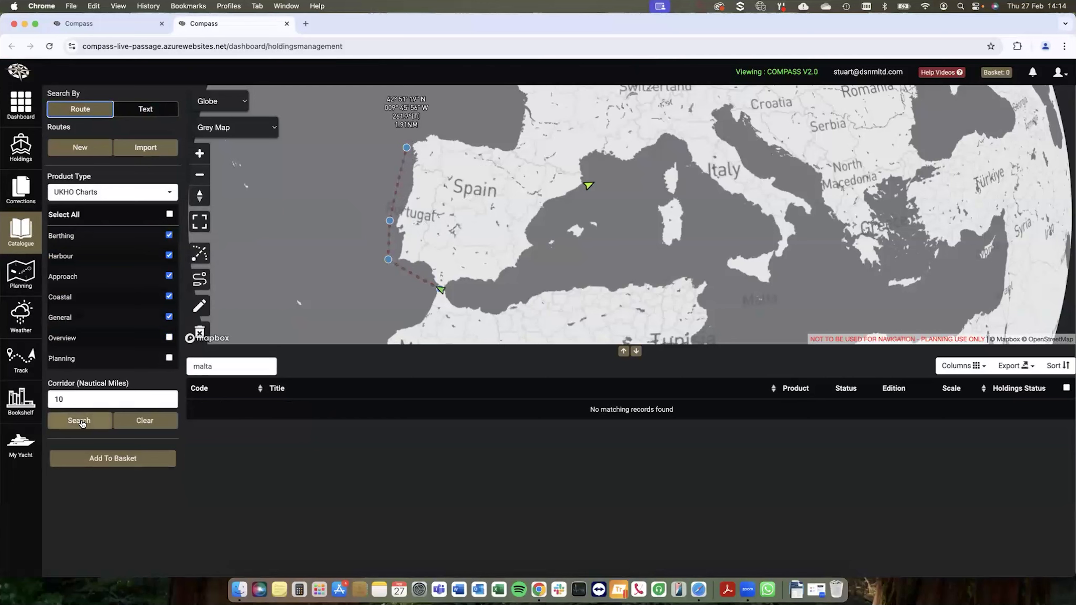
double_click(52, 402)
type("50")
left_click(71, 419)
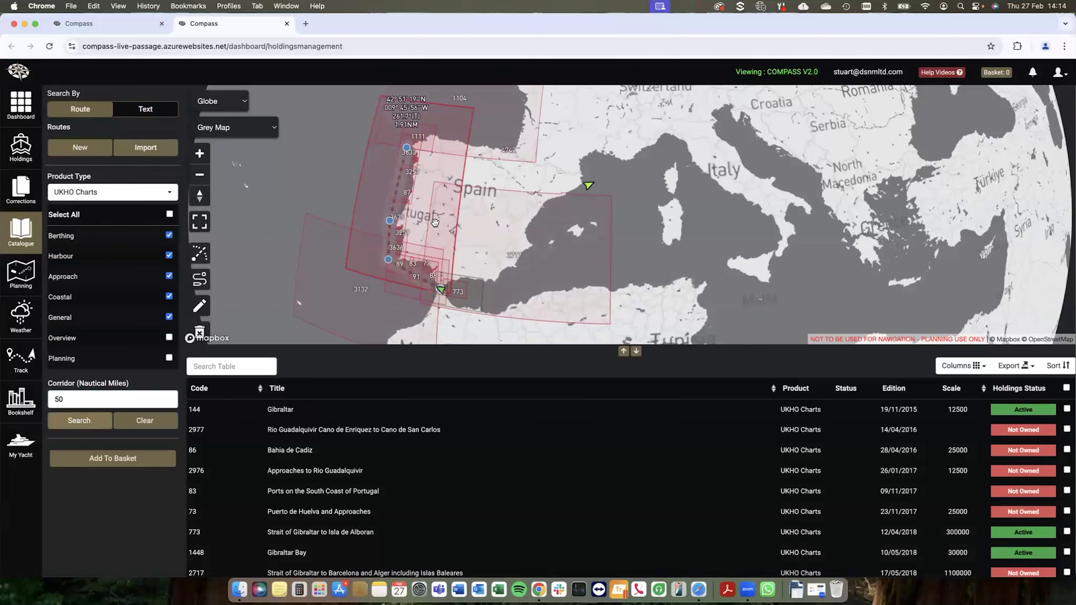
left_click_drag(494, 242, 540, 234)
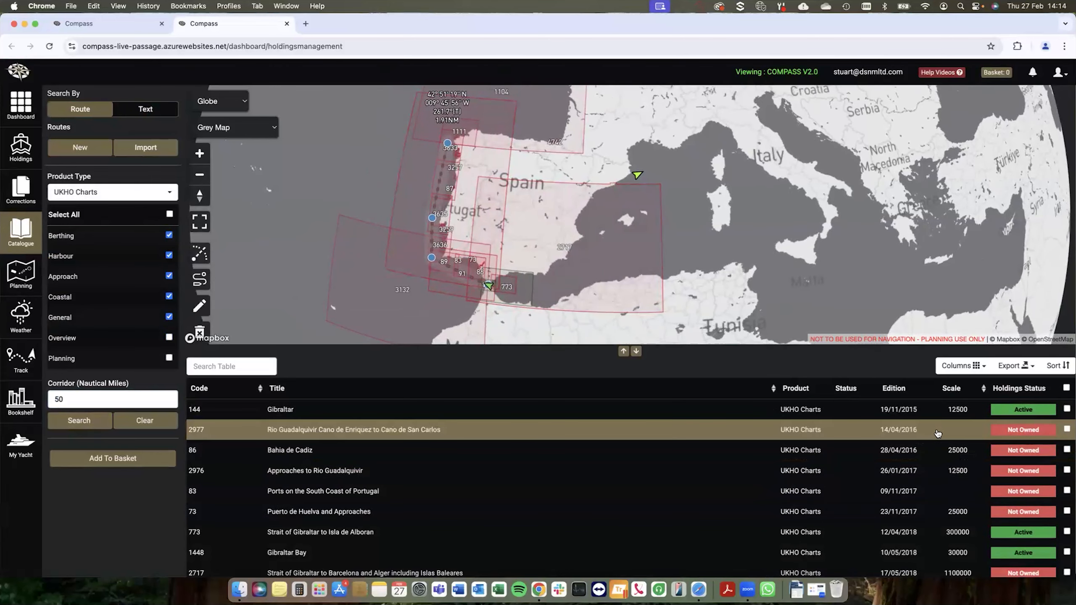
Step: Add charts 2977, 86 (Bahia de Cadiz) and 2976 (Approaches to Rio Guadalquivir) to the basket
left_click(1067, 429)
left_click(1067, 449)
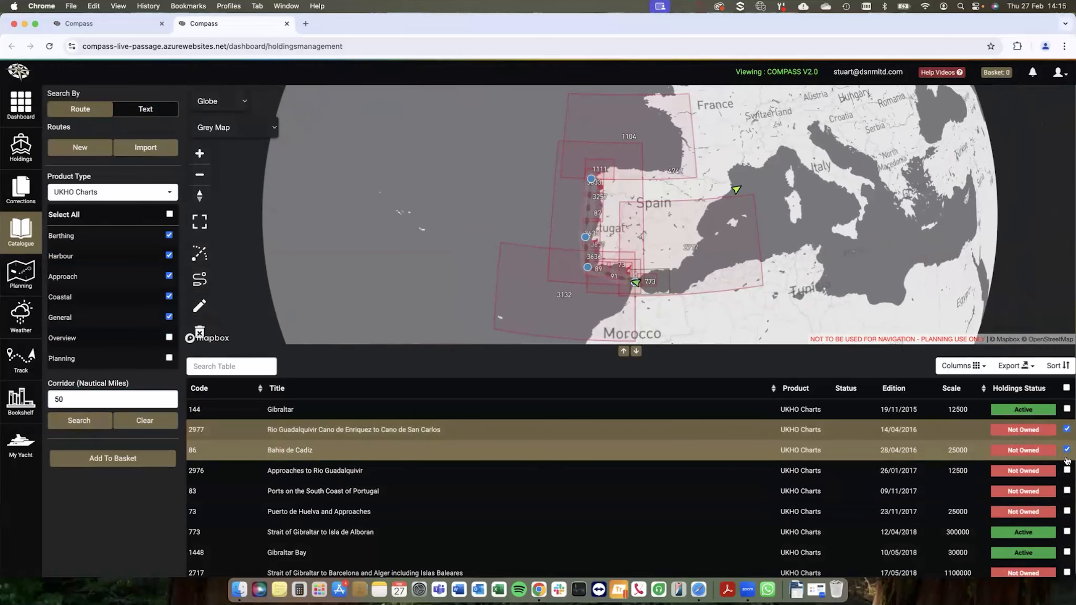
left_click(1067, 470)
left_click(153, 462)
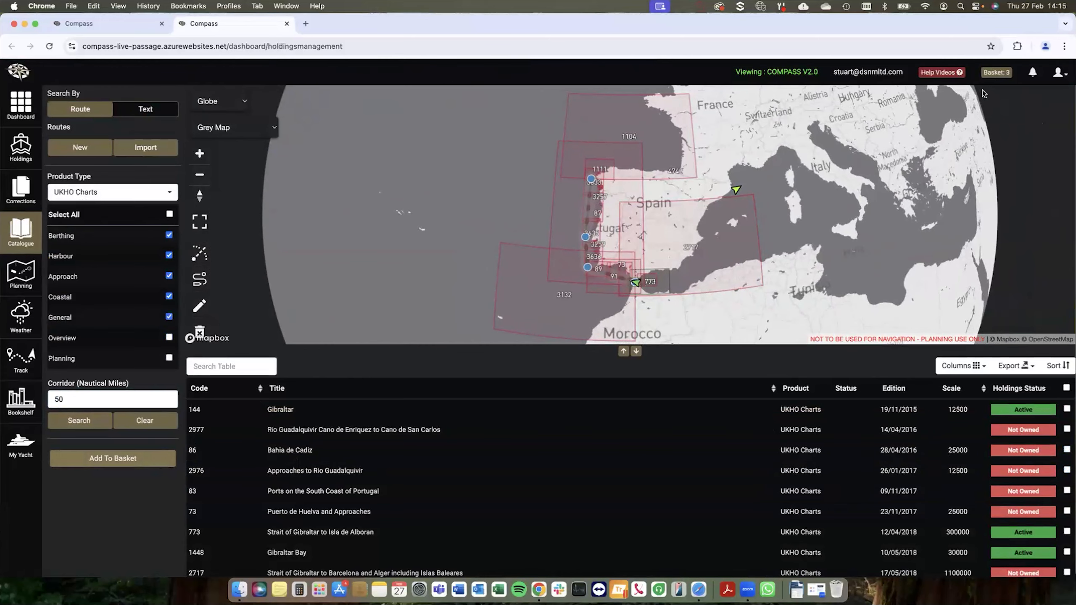
Step: Open the basket and remove charts 2977, 86 and 2976 from it
left_click(997, 72)
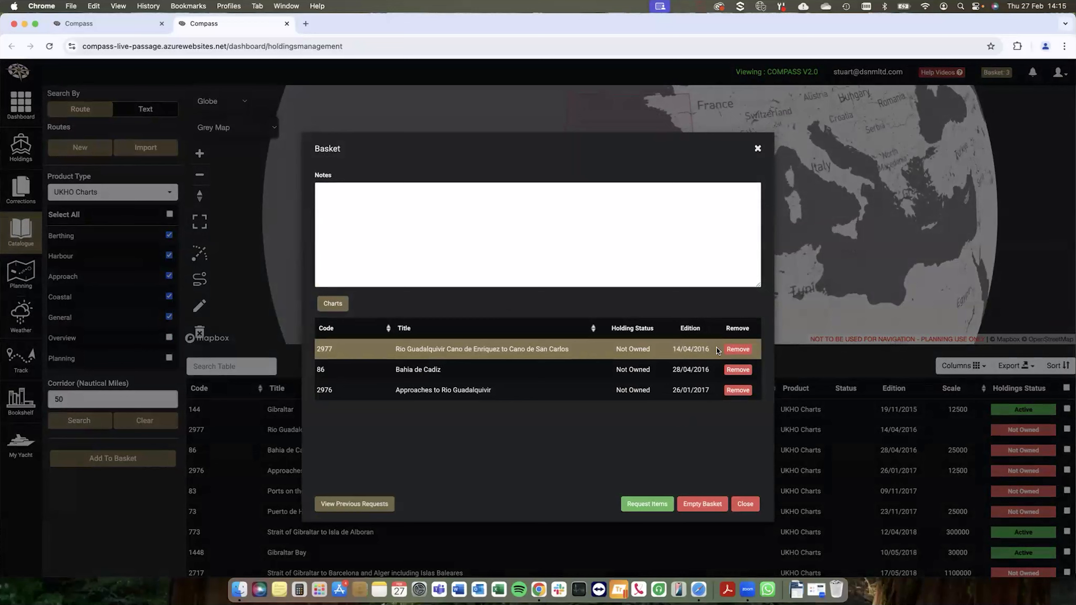
left_click(738, 351)
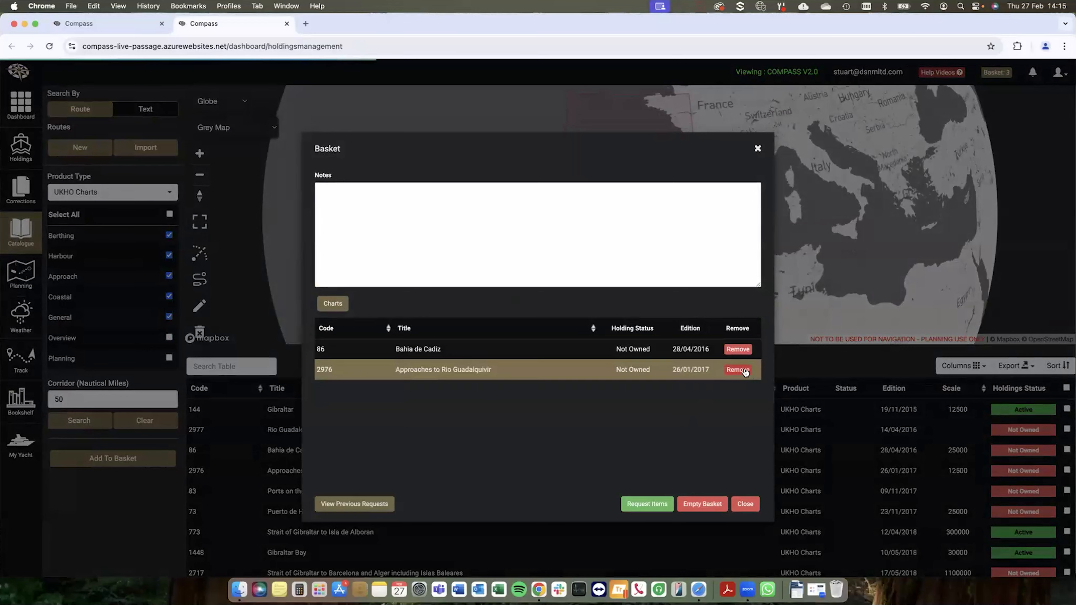
left_click(738, 351)
left_click(738, 349)
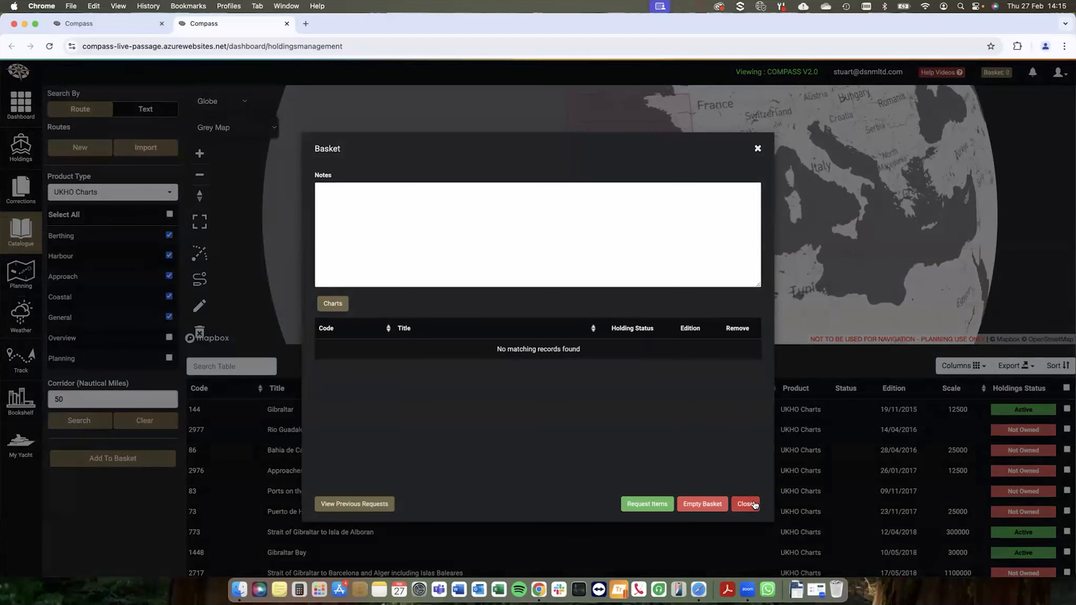
Step: Close the basket, clear the catalogue search results and delete the drawn route from the map
left_click(745, 504)
left_click_drag(732, 318, 709, 318)
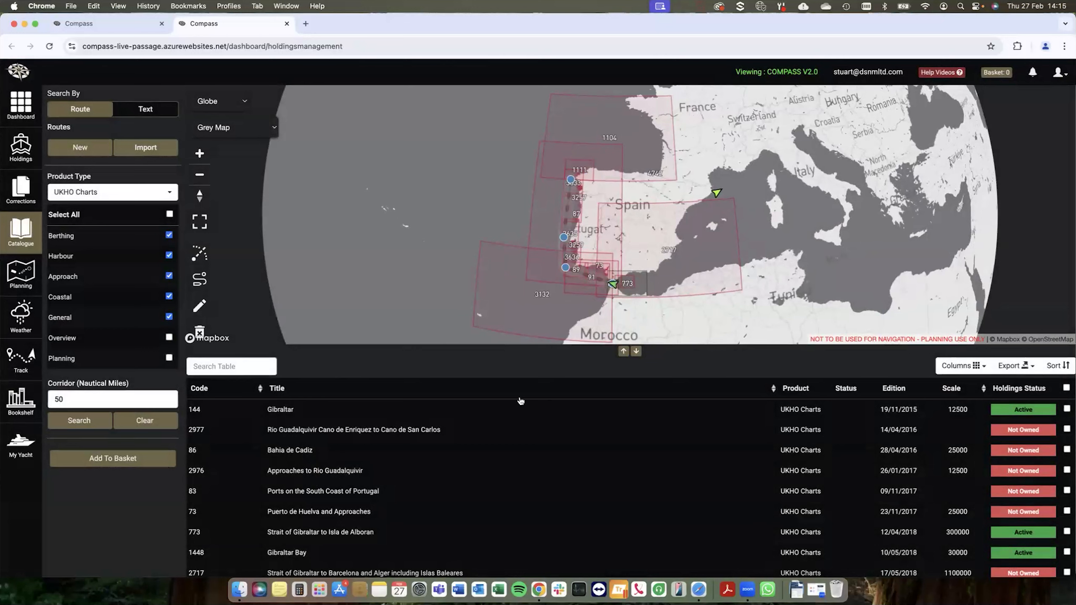
left_click(145, 420)
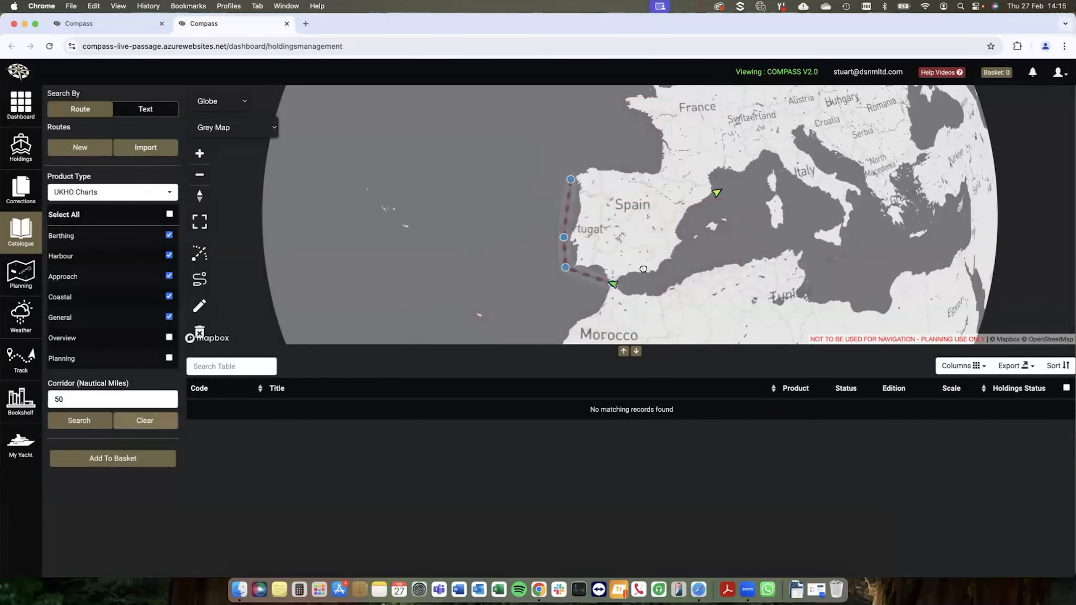
left_click_drag(643, 270, 631, 271)
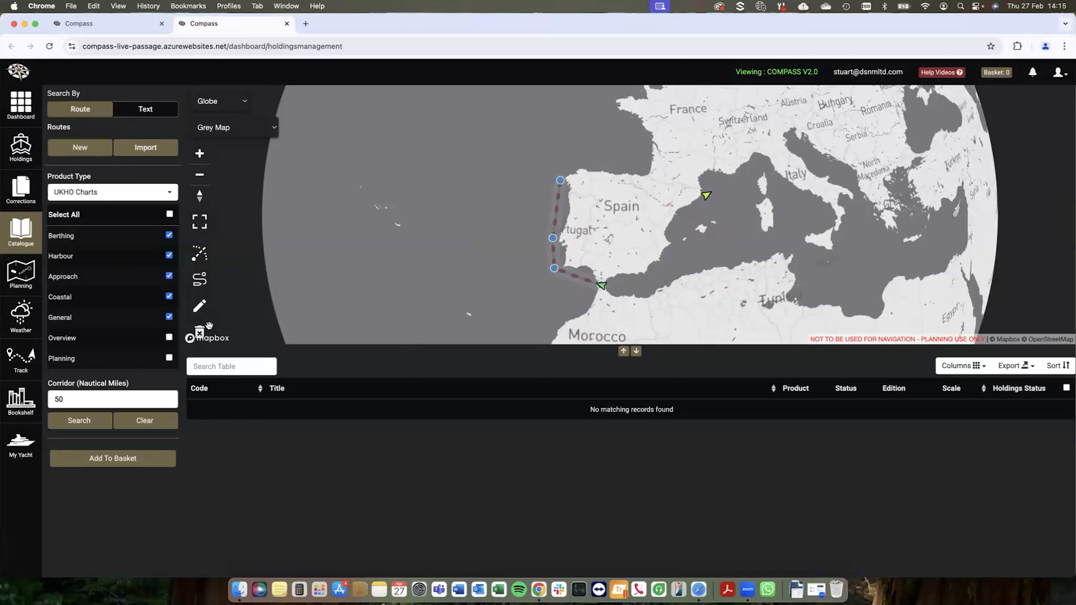
left_click(199, 332)
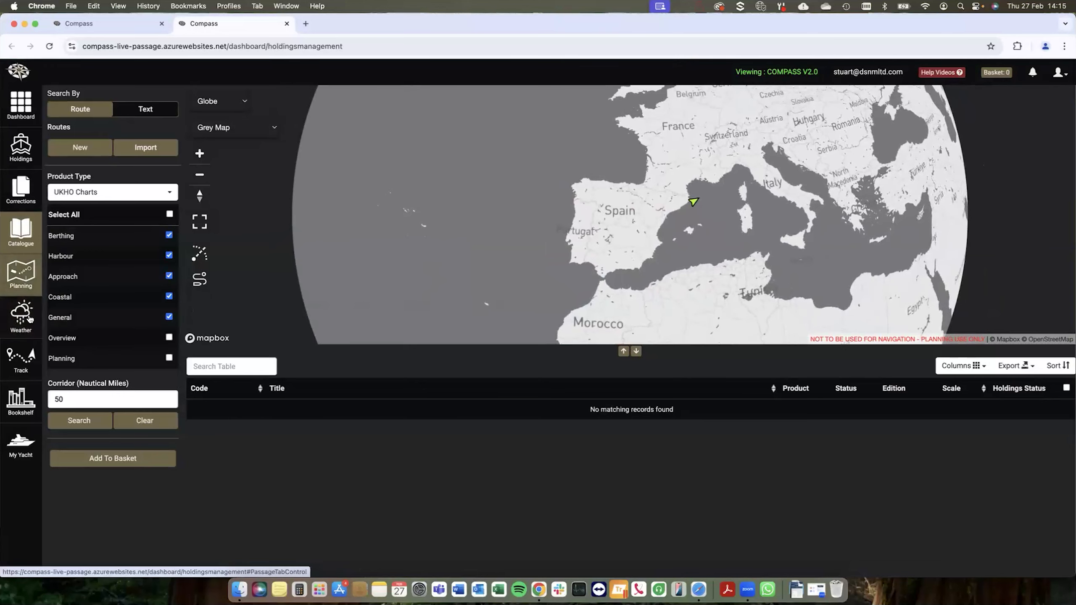
Step: Open the weather section and show the wind forecast for a point on Sardinia's northeast coast
left_click(26, 327)
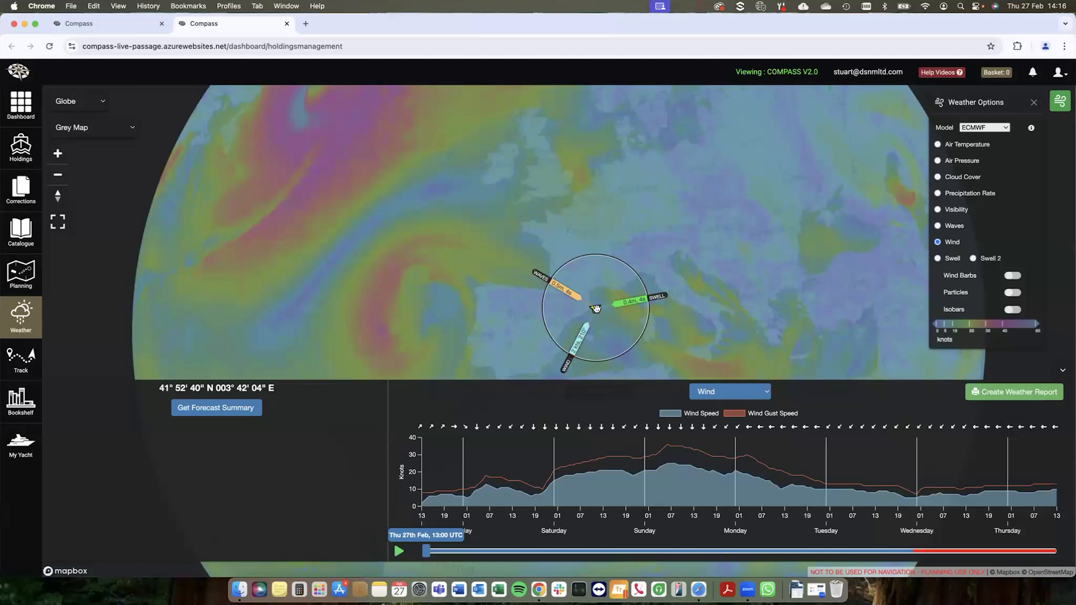
left_click_drag(634, 333, 627, 310)
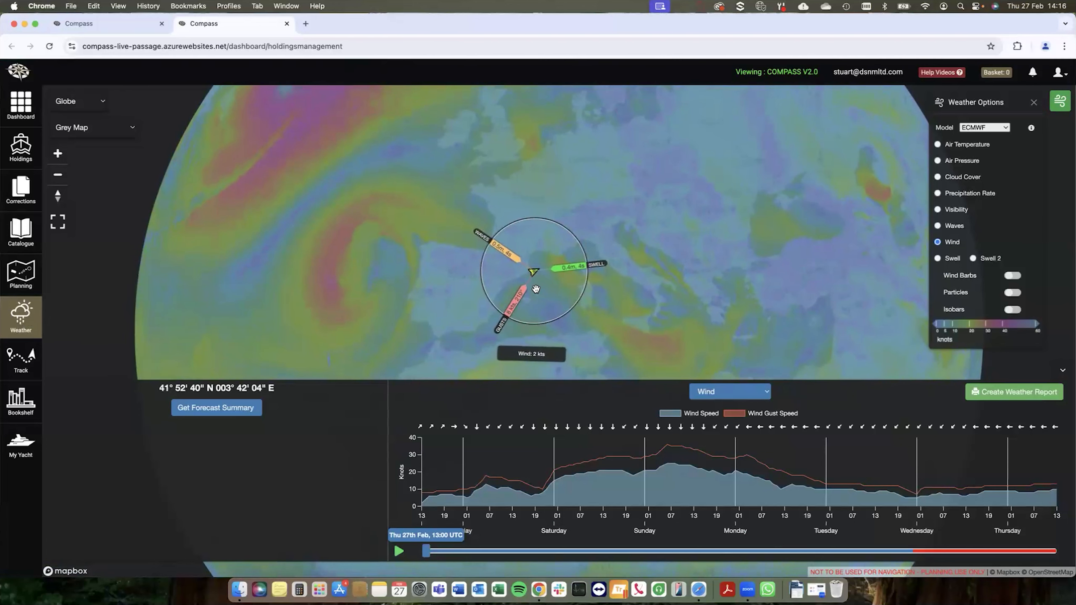
scroll(534, 273, "up", 1)
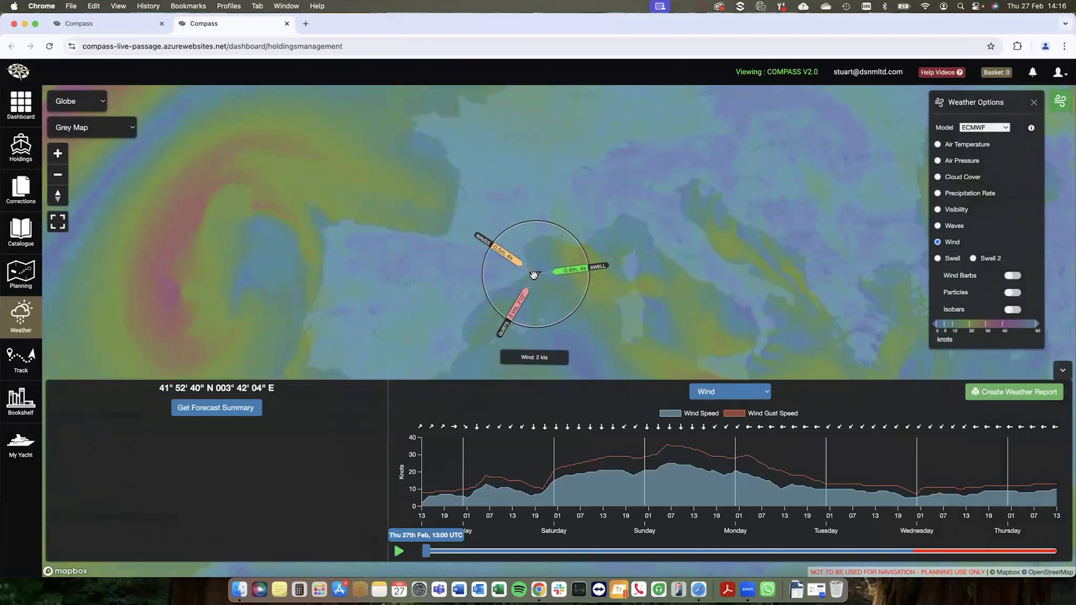
left_click_drag(644, 307, 614, 291)
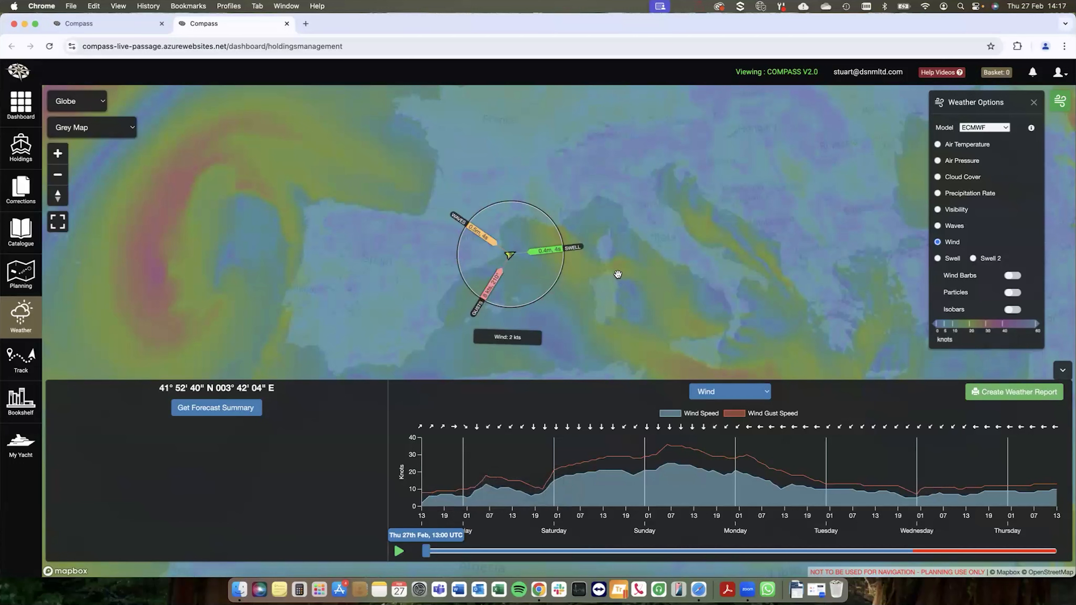
left_click(618, 275)
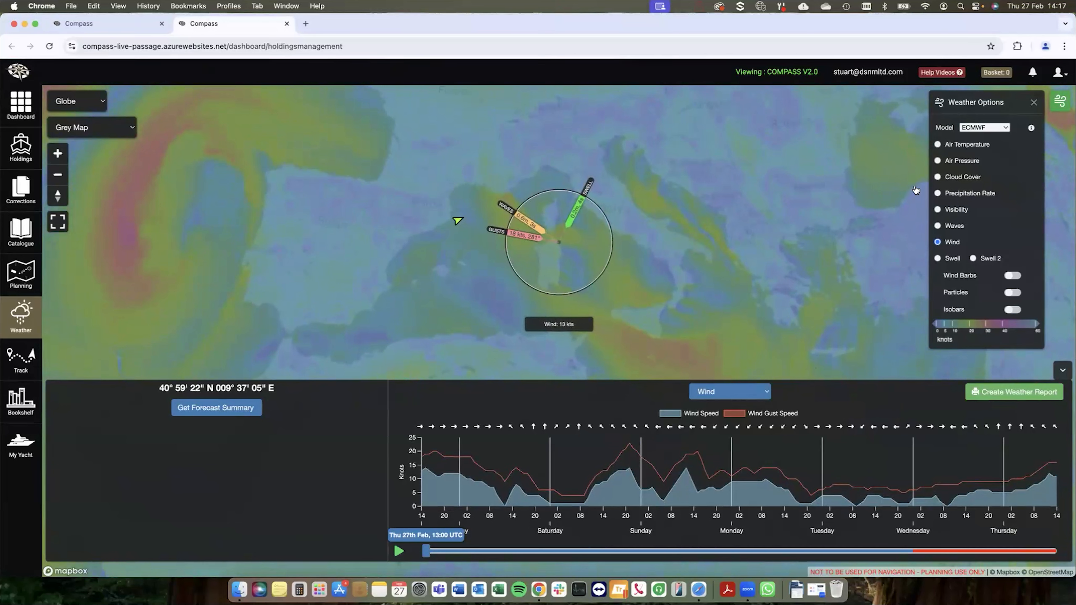
Step: Show air temperature on both the map and the forecast graph, and set the forecast time to Sat 1st Mar, 7:00 UTC
left_click(989, 129)
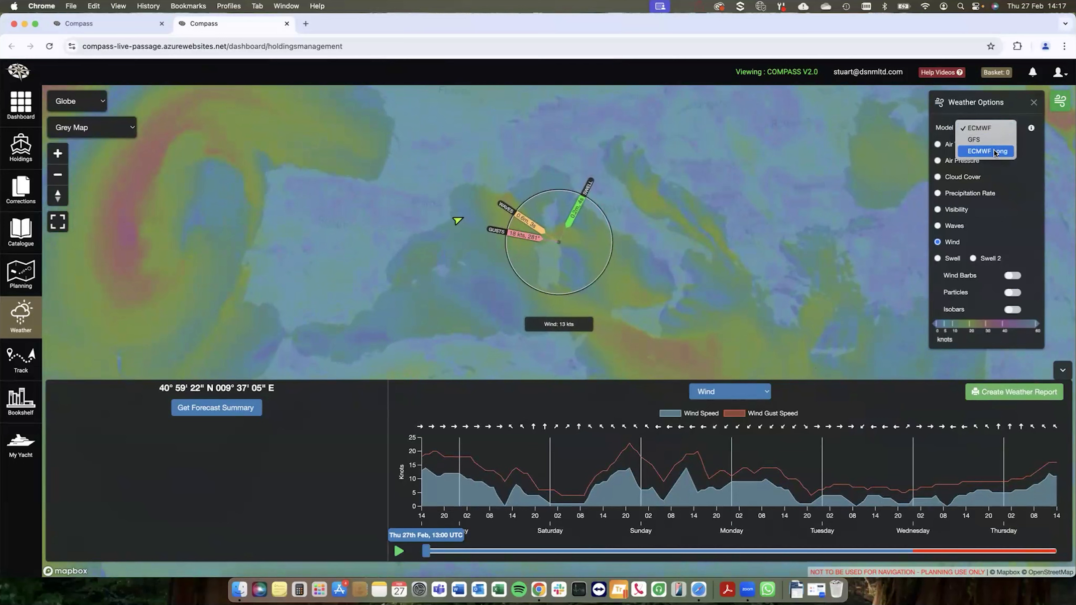
left_click(1013, 176)
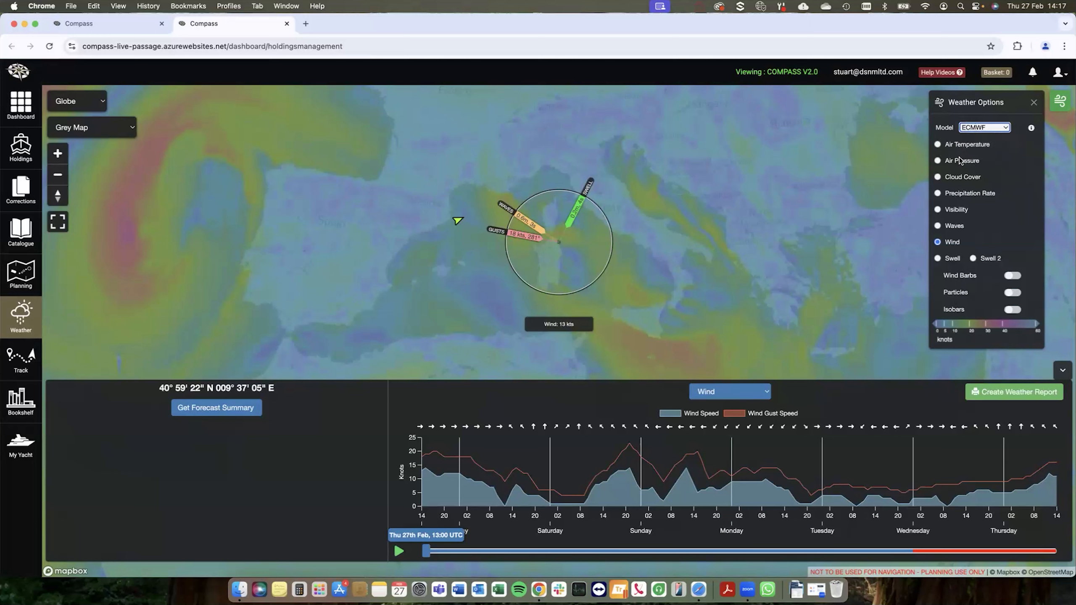
left_click(939, 145)
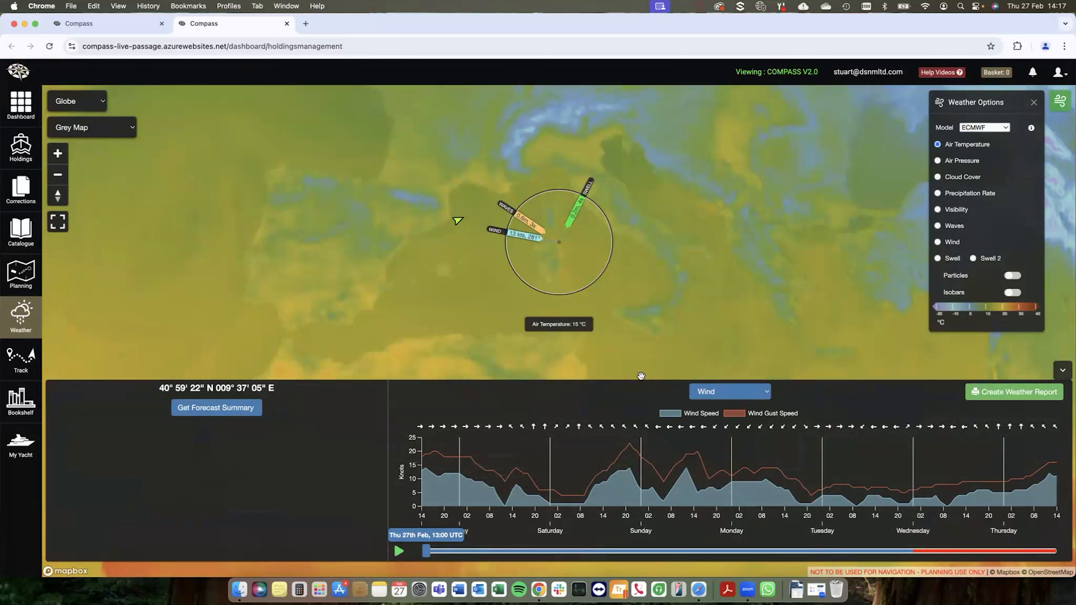
left_click(720, 391)
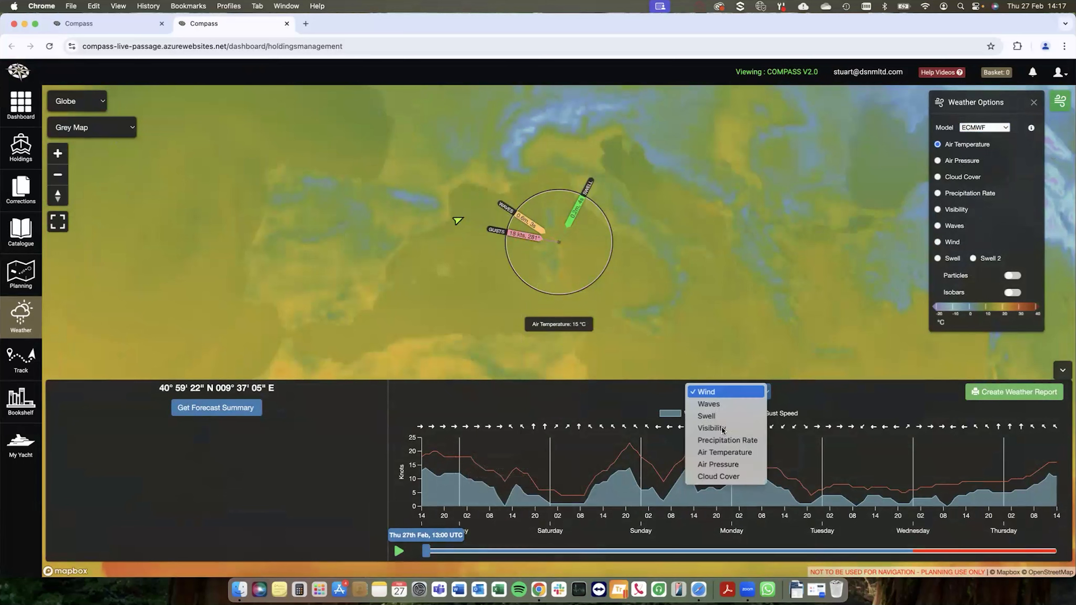
left_click(725, 452)
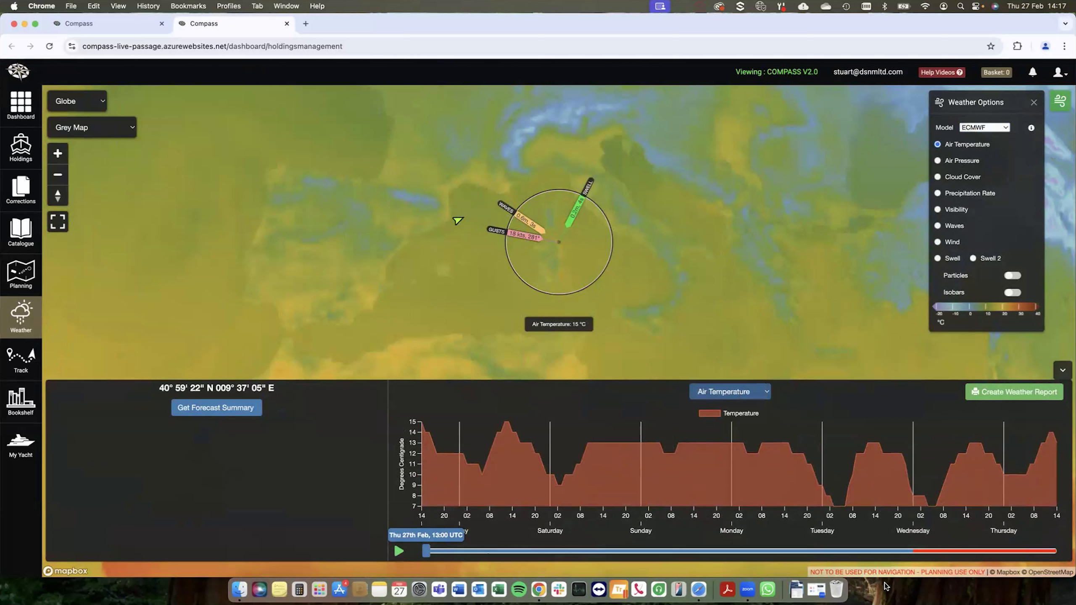
left_click_drag(427, 552, 585, 552)
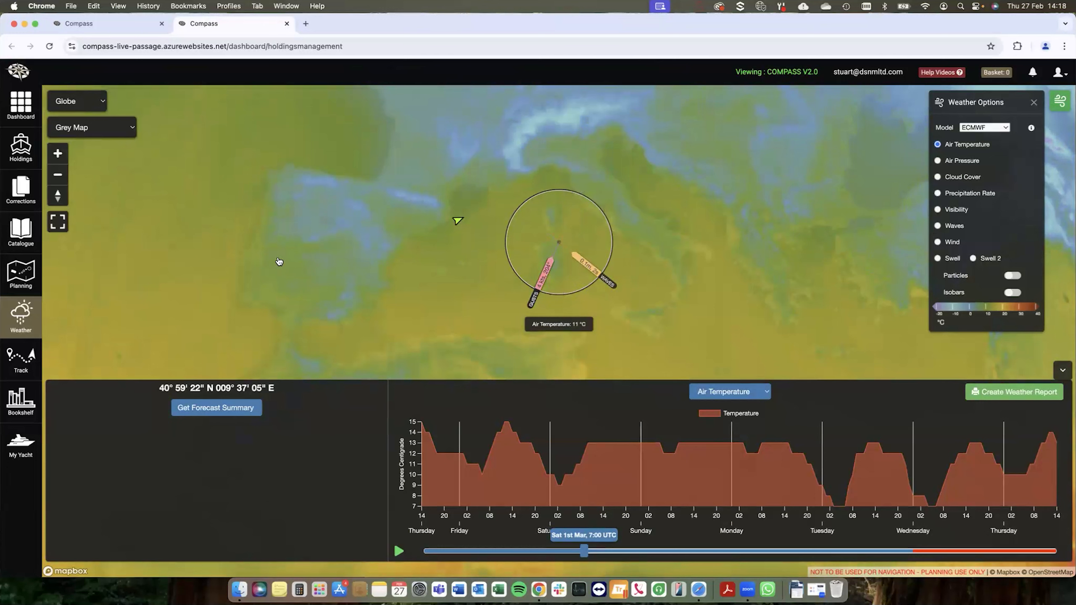
Step: Switch both the map layer and the forecast graph to Waves
left_click(937, 226)
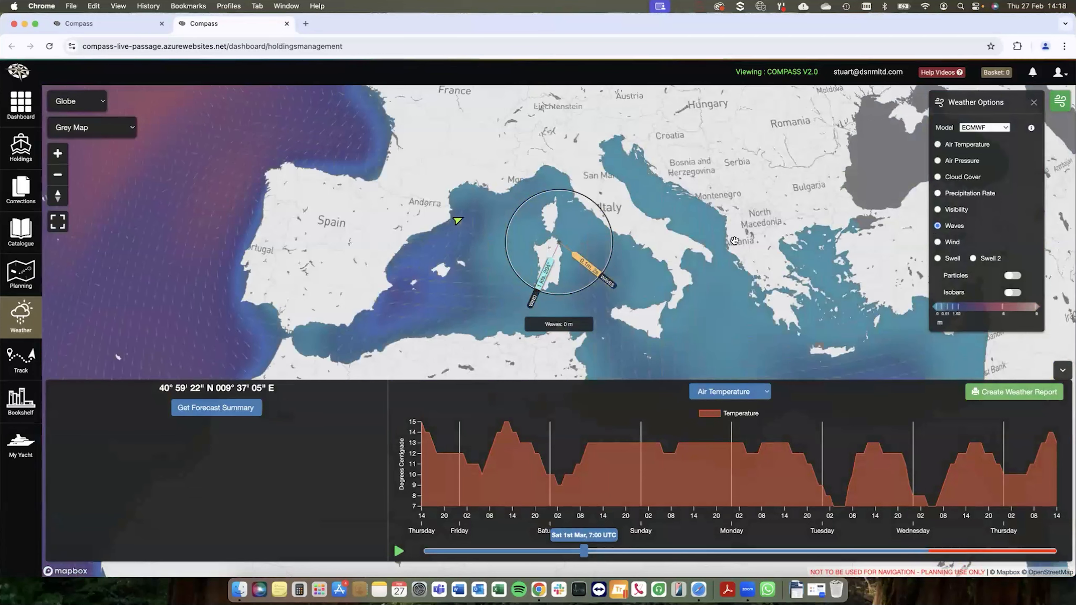
left_click(737, 395)
key("Up")
key("Up")
key("Up")
key("Up")
key("Return")
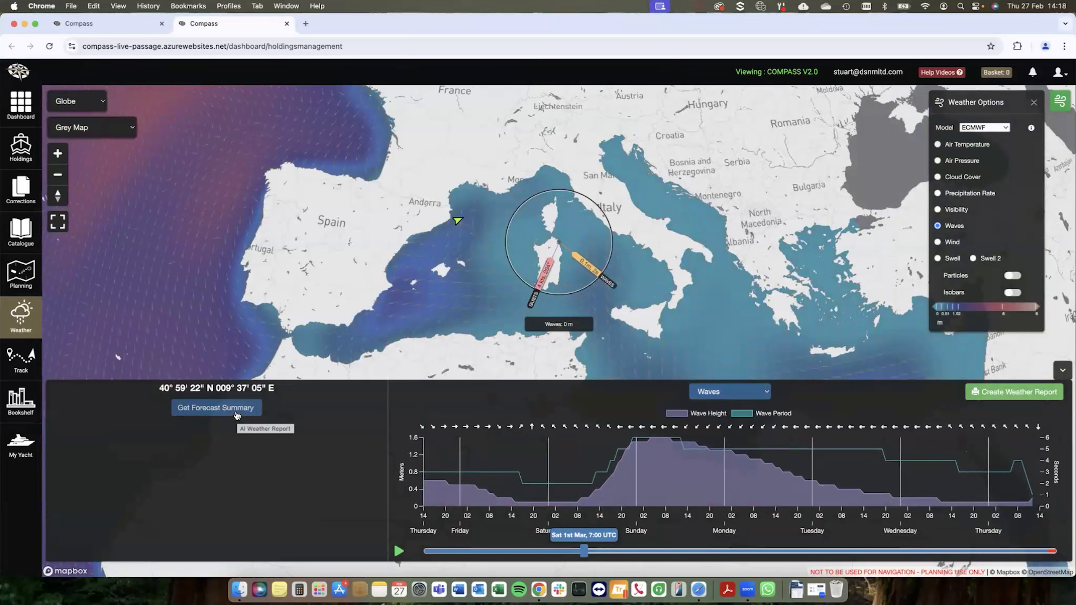
Step: Generate the AI forecast summary for the chosen location and select its short and long range text
left_click(238, 415)
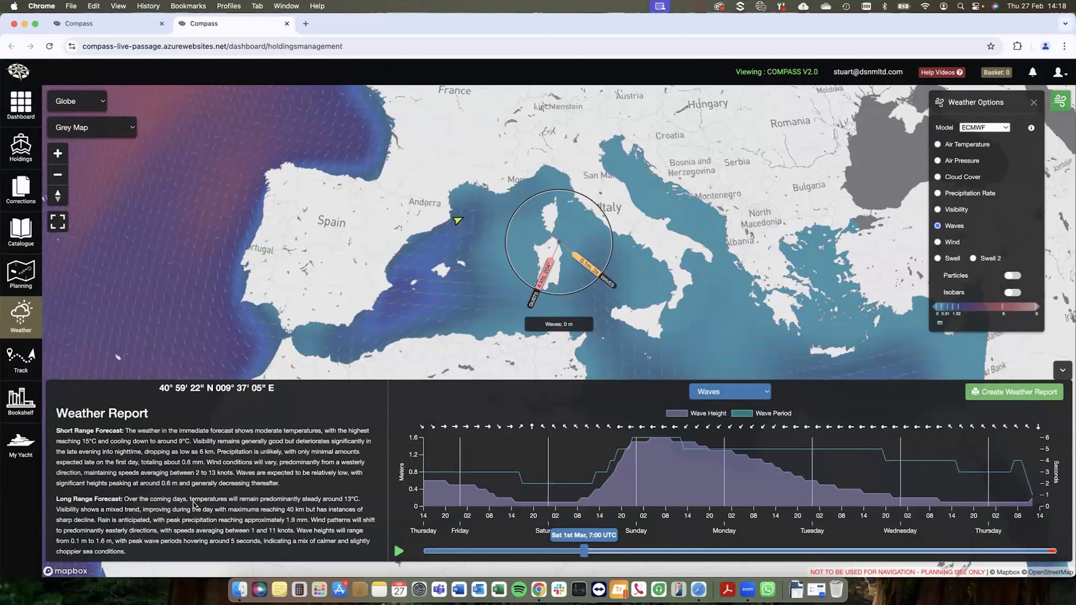
scroll(193, 507, "down", 1)
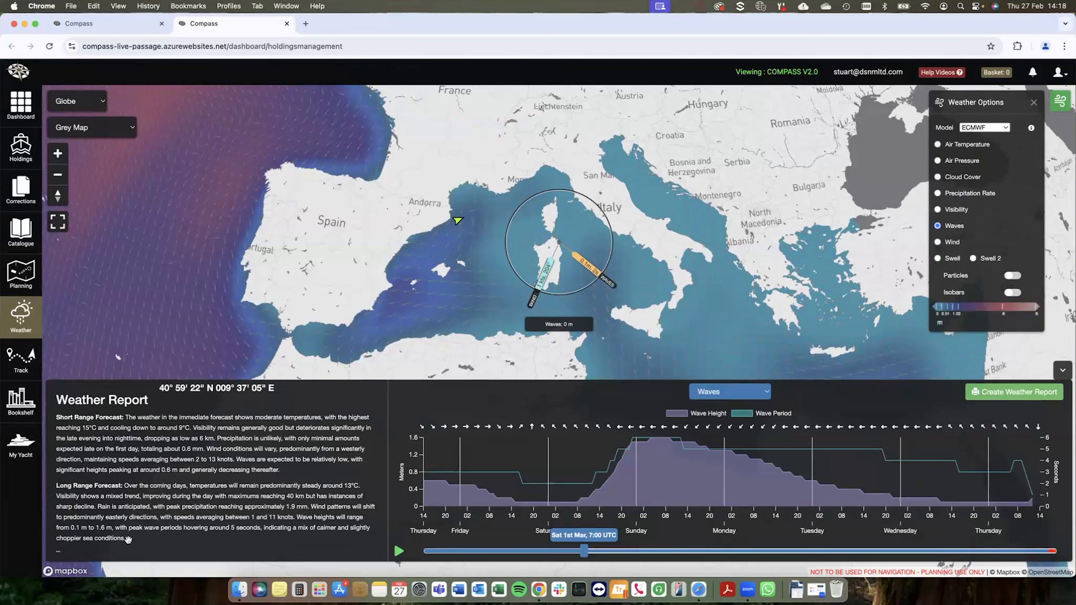
mouse_move(127, 539)
left_mouse_down()
mouse_move(57, 443)
mouse_move(53, 417)
mouse_move(127, 417)
left_mouse_up()
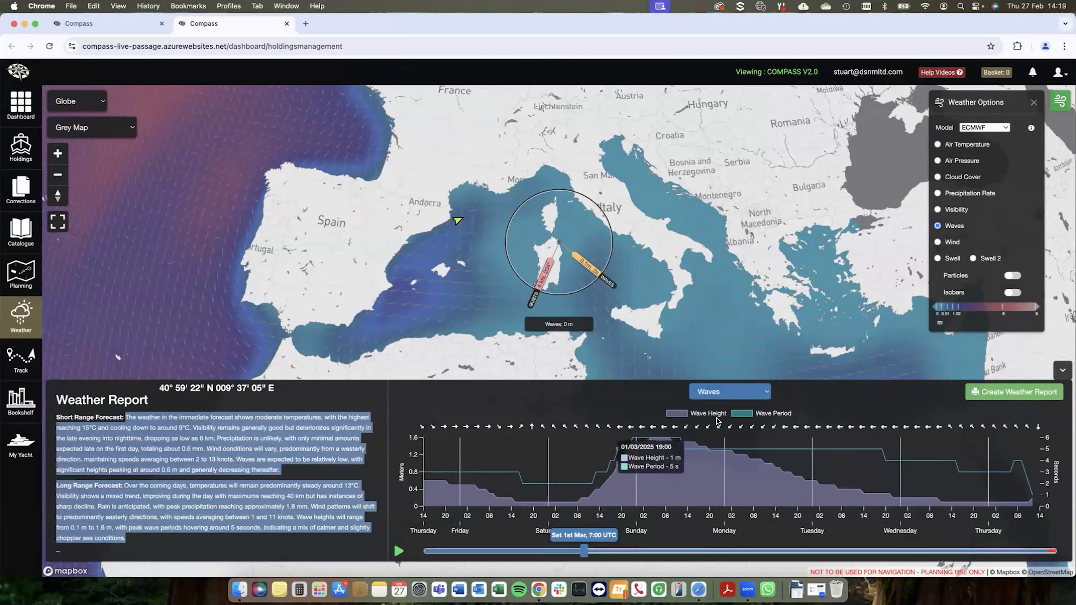
left_click(1009, 393)
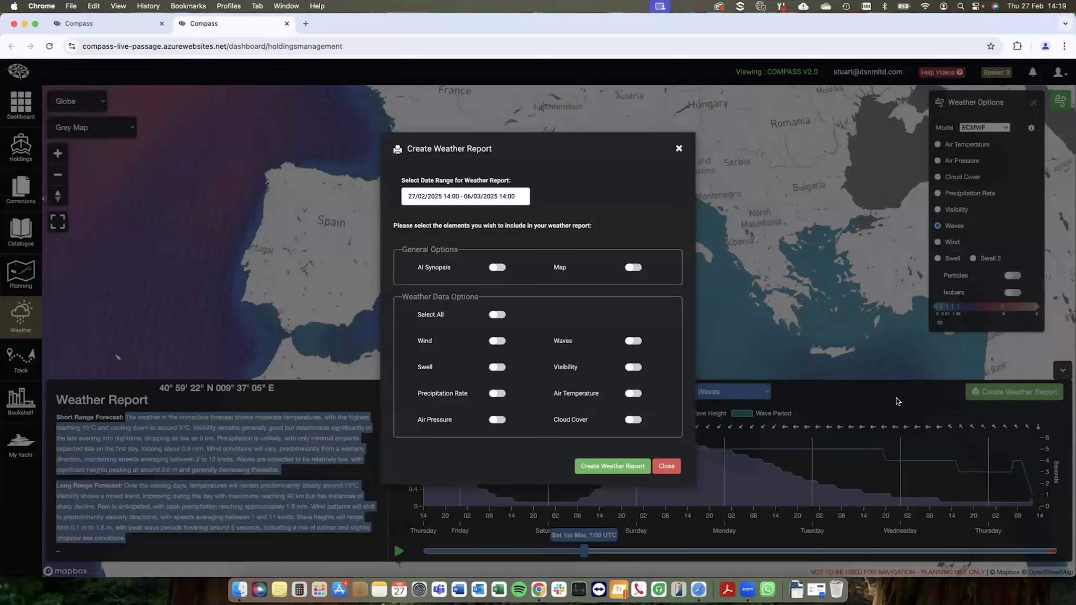
left_click(464, 201)
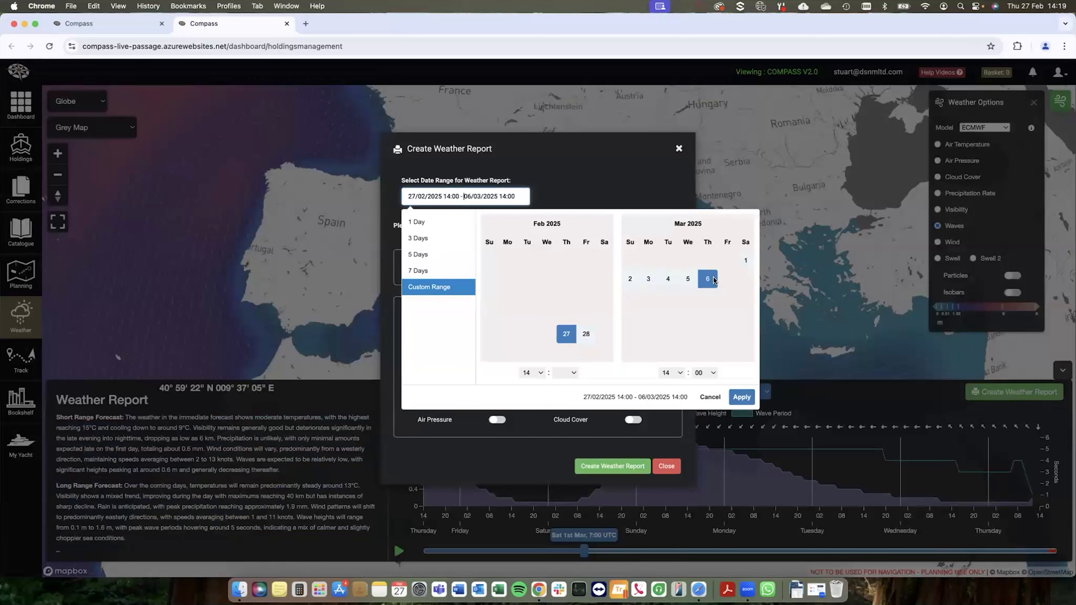
left_click(566, 334)
left_click(747, 262)
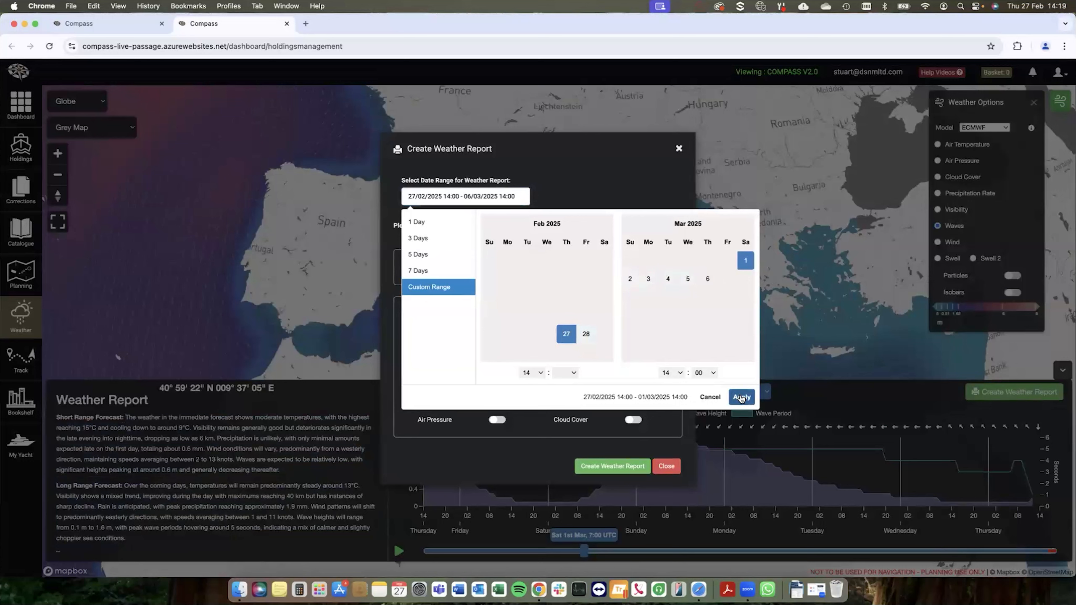
left_click(740, 397)
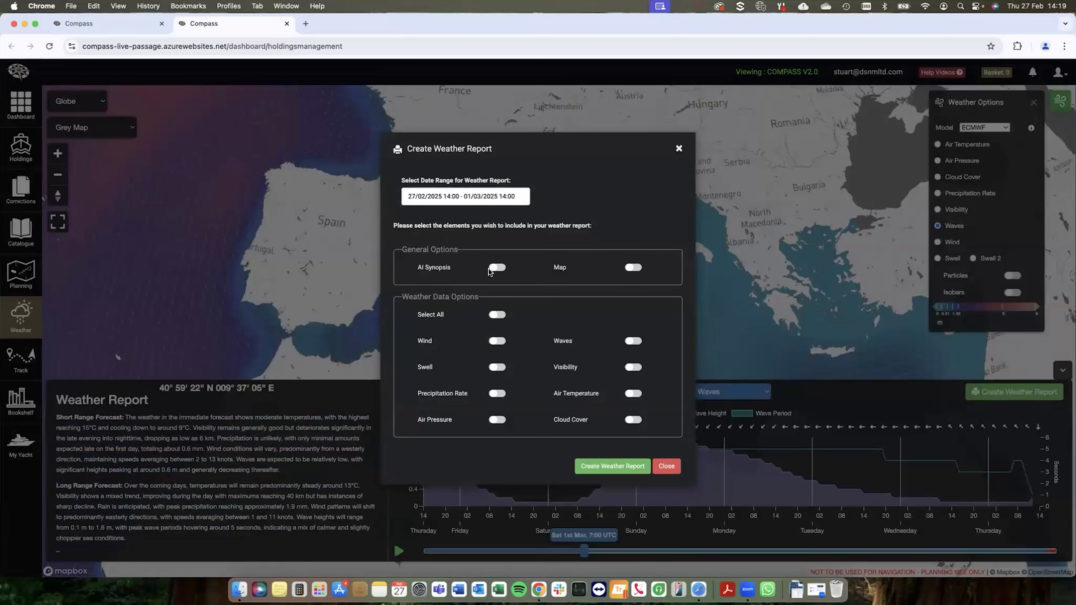
left_click(489, 271)
left_click(635, 271)
left_click(663, 466)
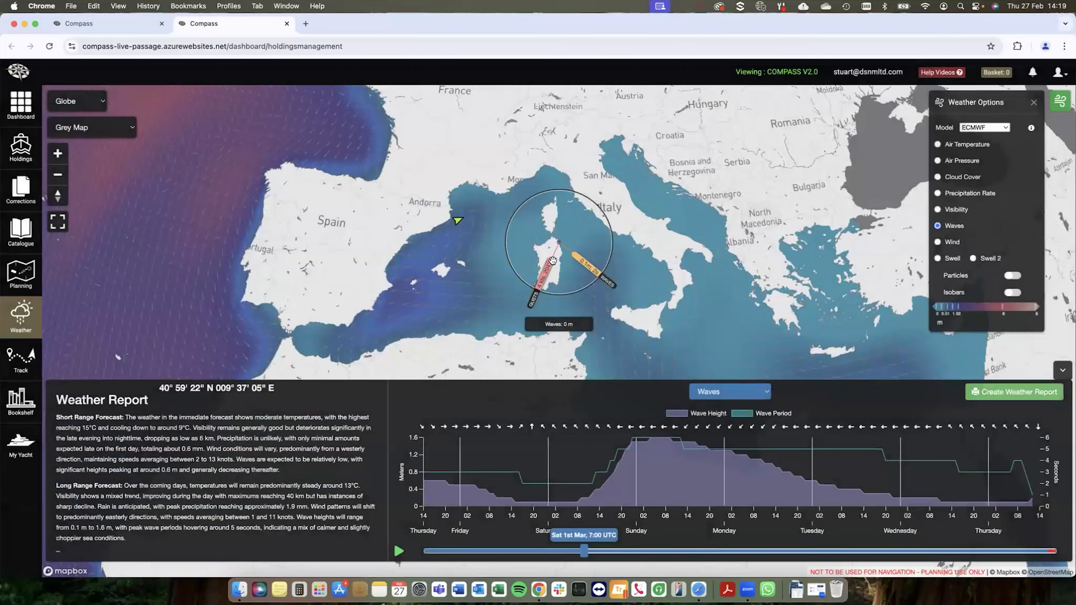
Step: Pick a forecast point at 40° 55' 35" N 009° 37' 37" E and set its weather report range to 27/02/2025 14:00 - 01/03/2025 14:00
scroll(554, 256, "up", 5)
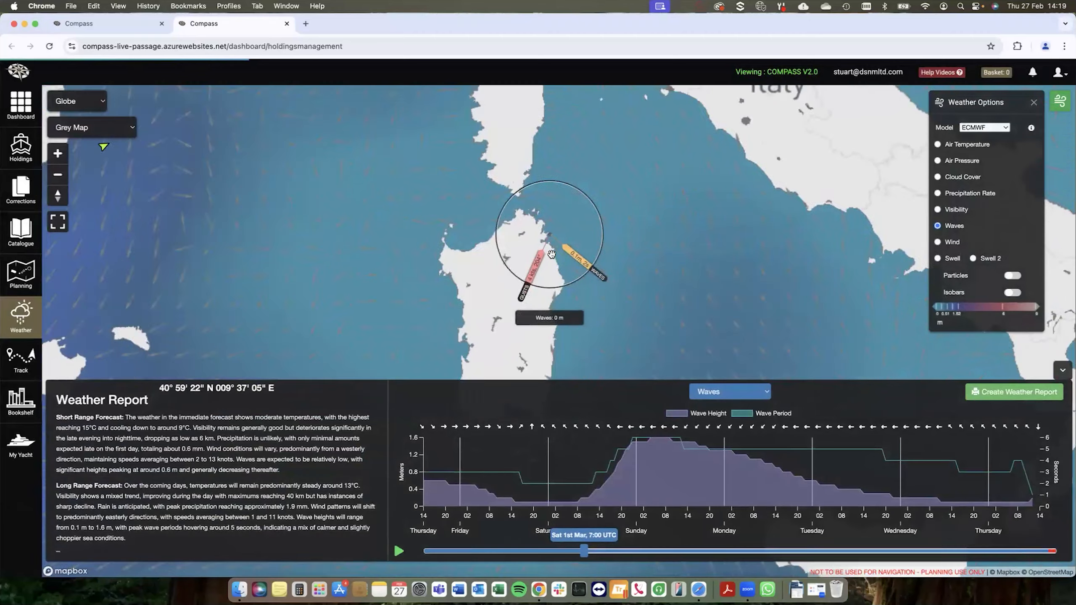
scroll(563, 245, "down", 3)
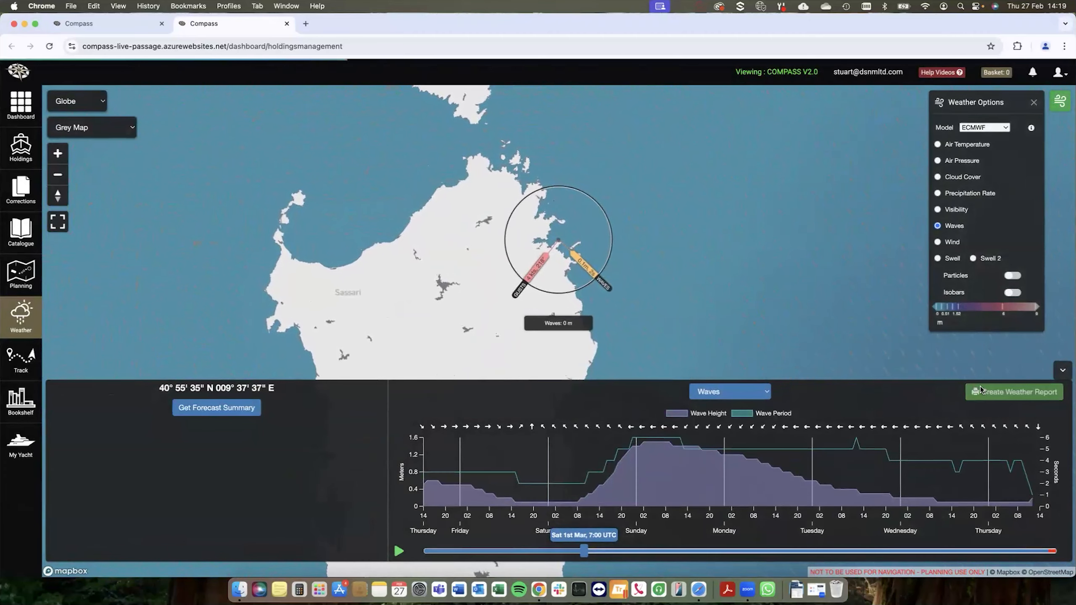
left_click(1014, 392)
left_click(491, 196)
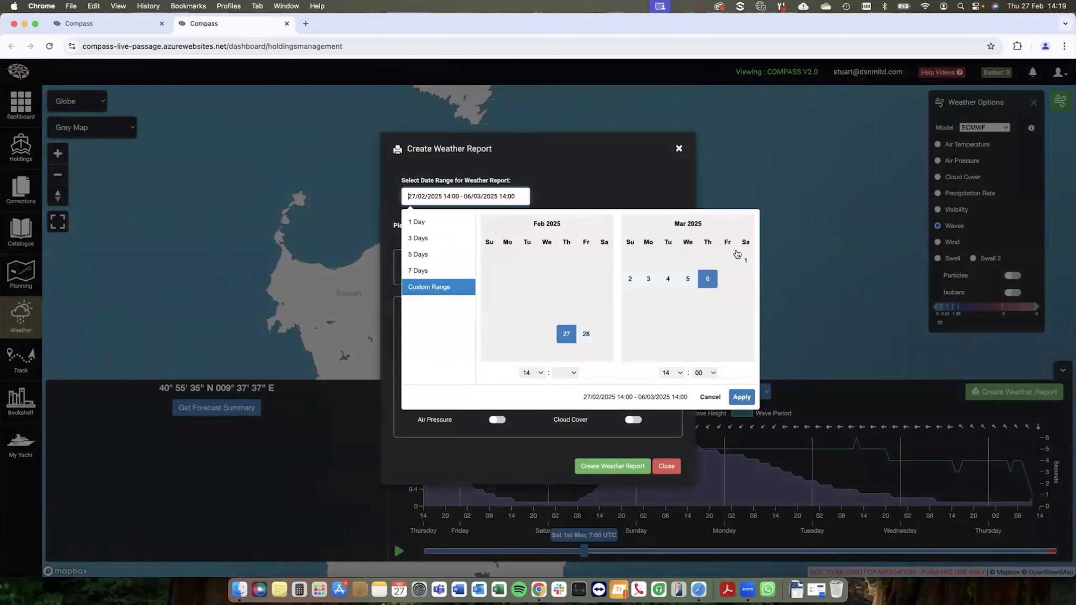
left_click(567, 334)
left_click(746, 261)
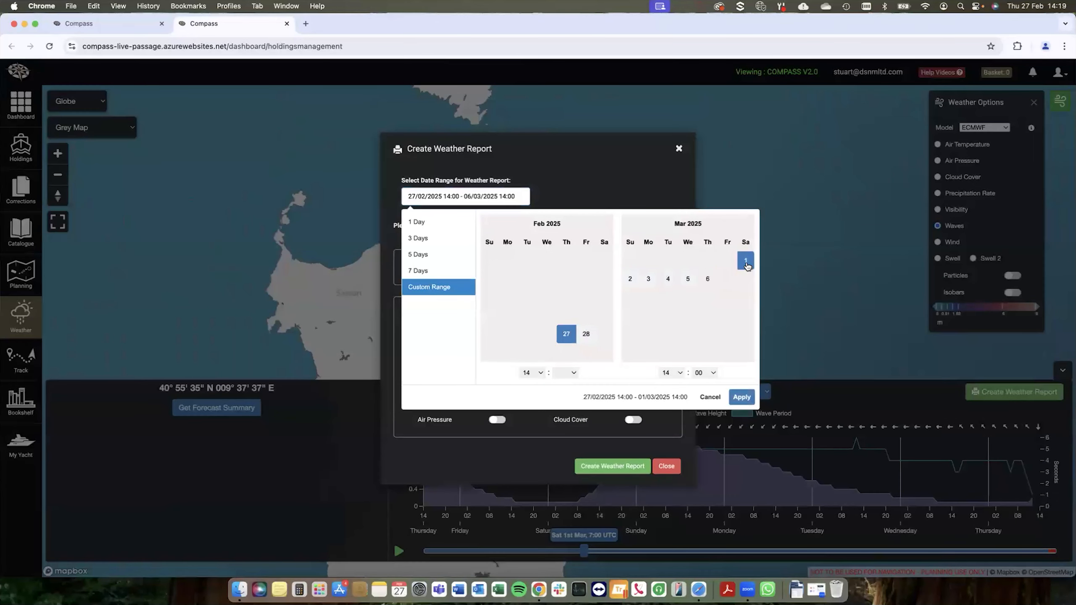
left_click(742, 396)
Step: Create the weather report with AI Synopsis, Map, Wind, Waves and Air Temperature included, and open the downloaded PDF
left_click(498, 267)
left_click(635, 268)
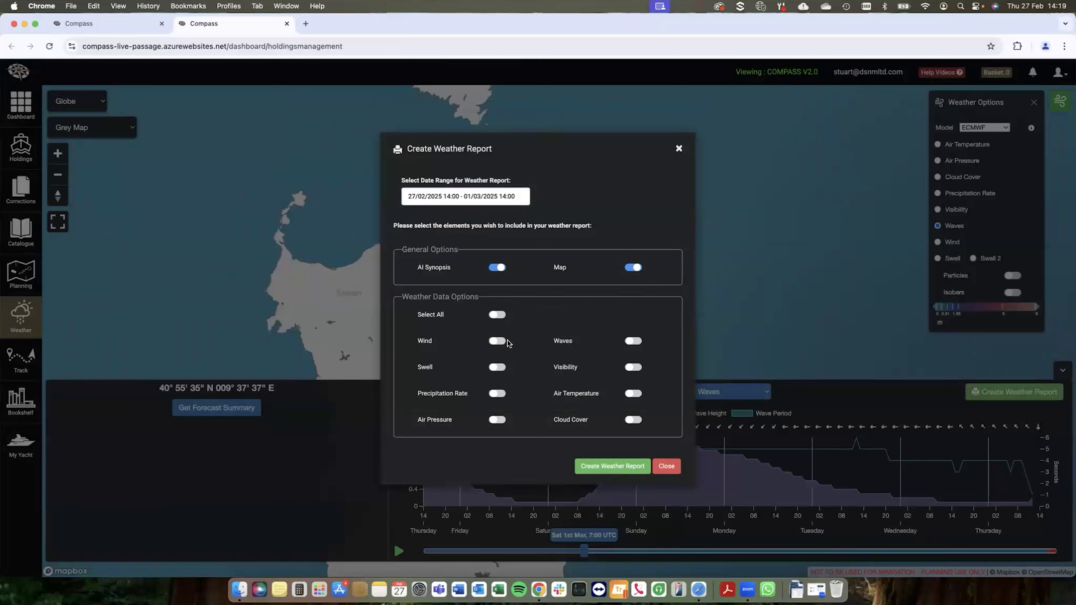
left_click(495, 343)
left_click(632, 394)
left_click(610, 468)
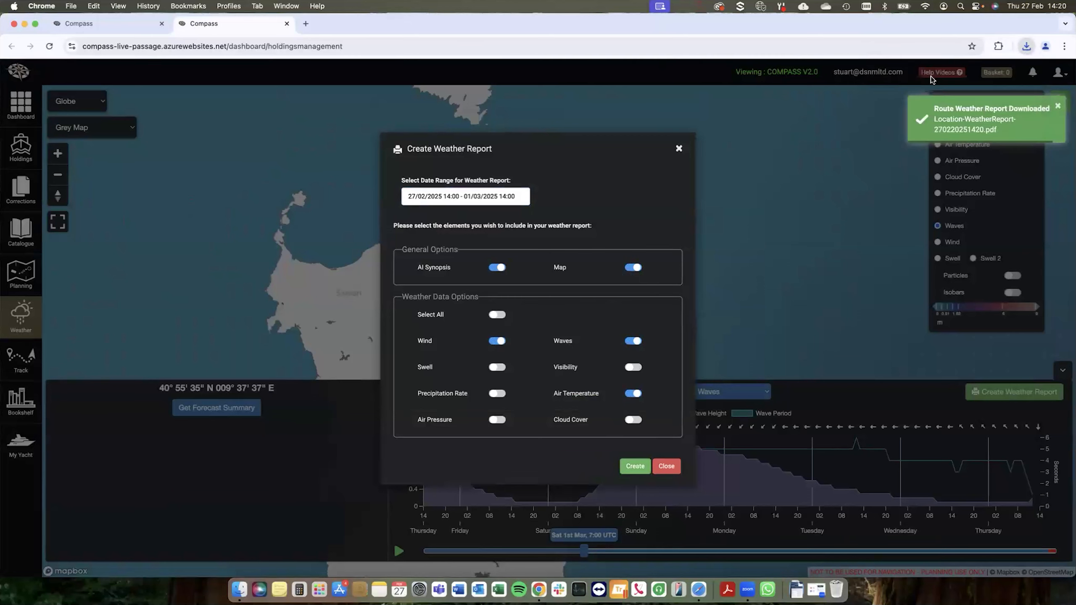
left_click(953, 79)
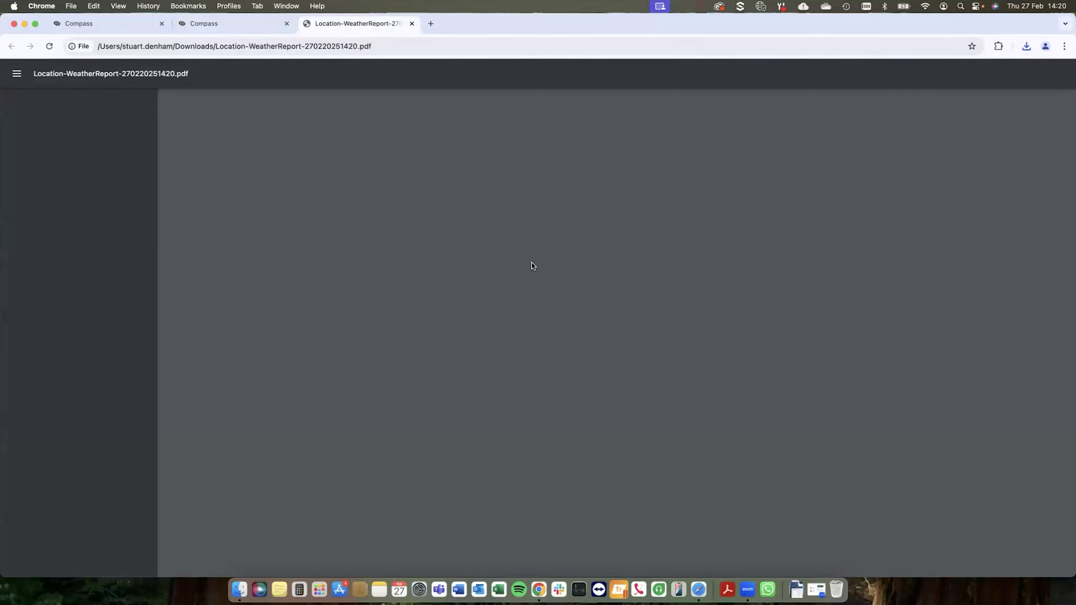
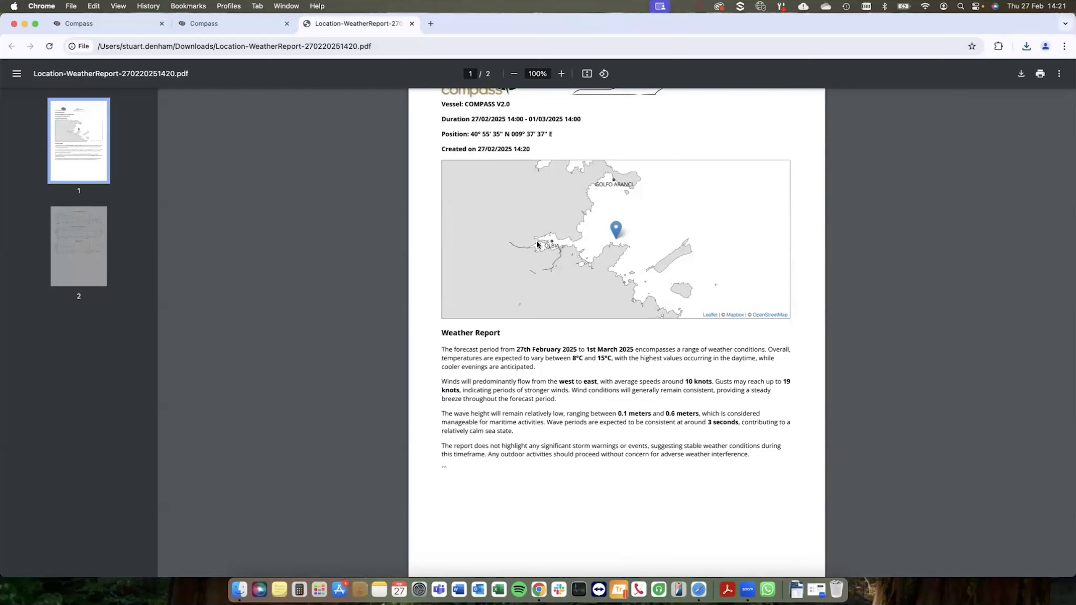
Step: Review the first page of the weather report PDF, return to the Compass weather map and close the report dialog
scroll(542, 240, "up", 3)
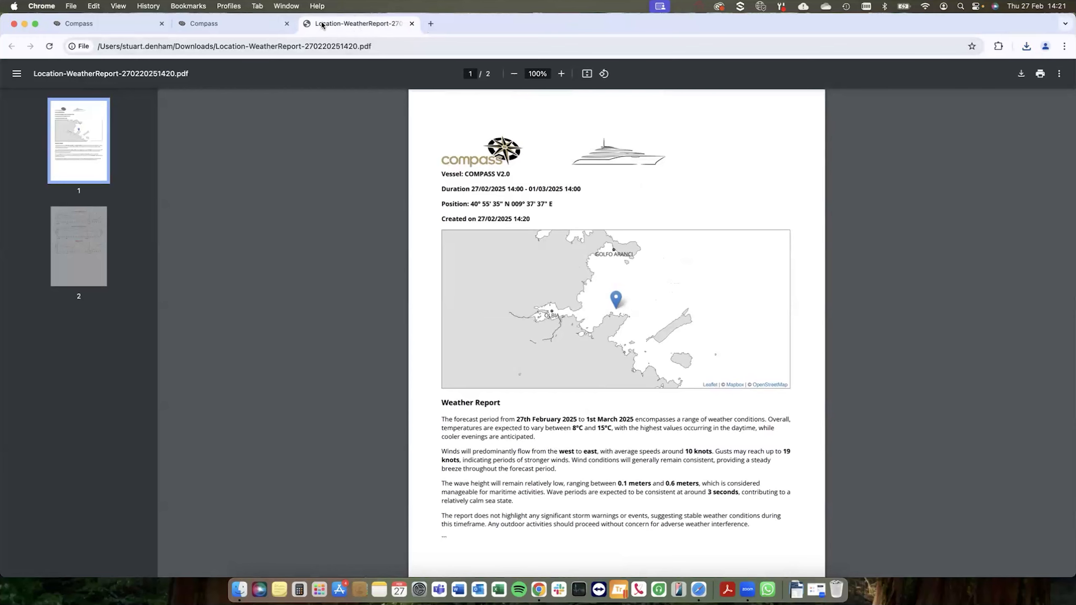
left_click(249, 26)
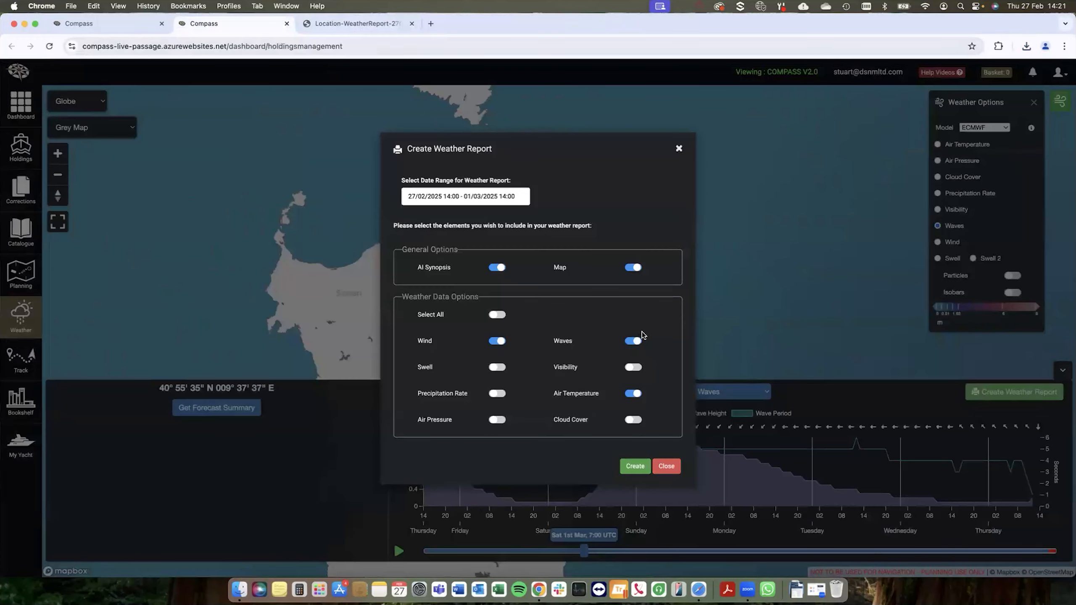
left_click(666, 467)
Step: Pick a forecast point off the northwest coast of Spain at 42° 38' 29" N 009° 41' 55" W
scroll(413, 268, "down", 5)
scroll(414, 268, "up", 2)
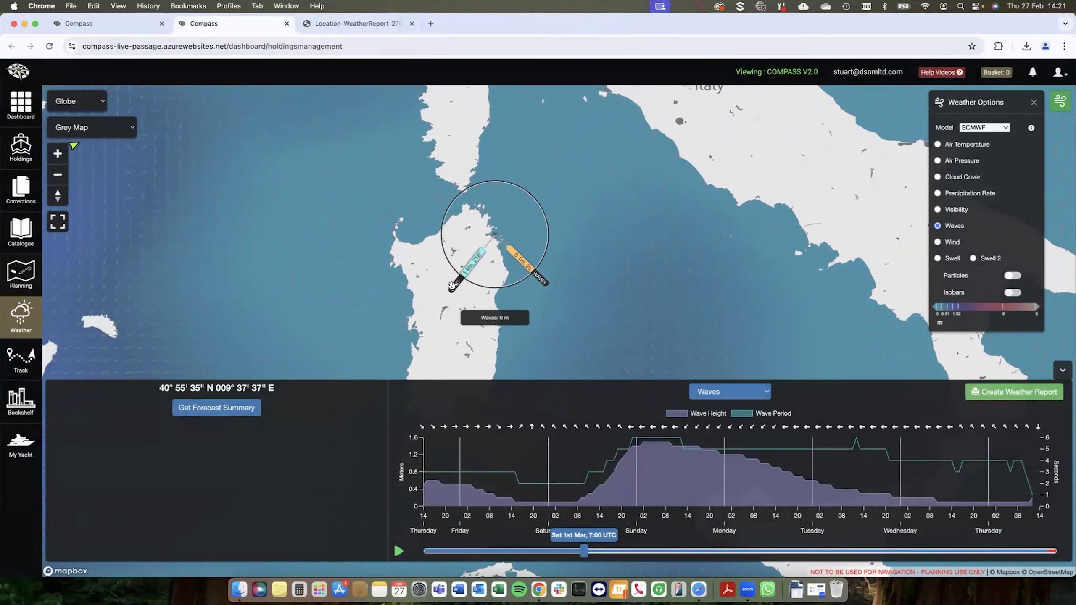
scroll(450, 283, "down", 5)
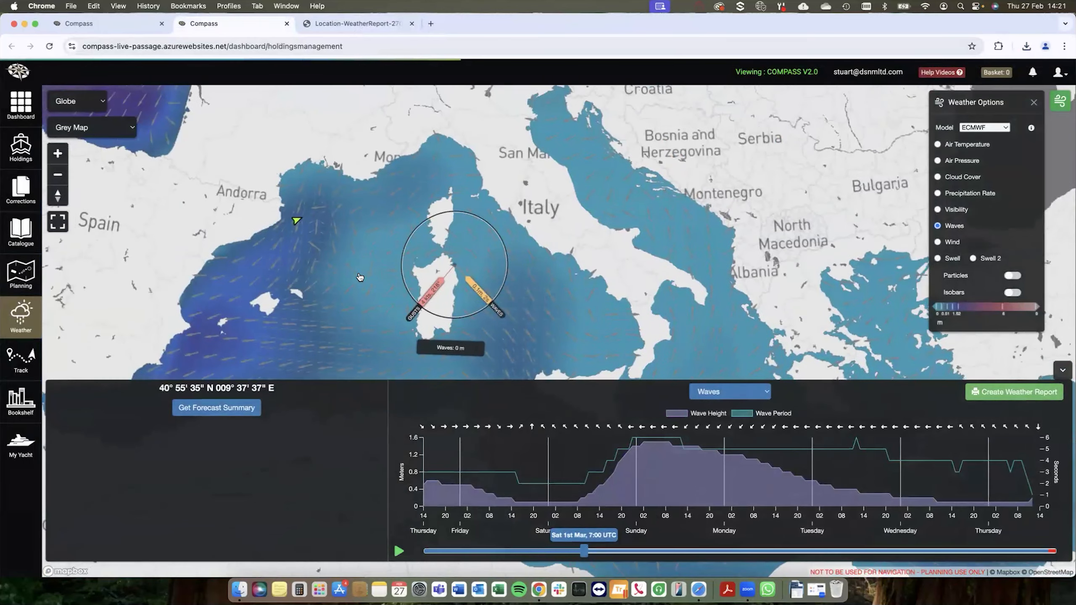
scroll(359, 277, "down", 4)
left_click_drag(246, 244, 473, 221)
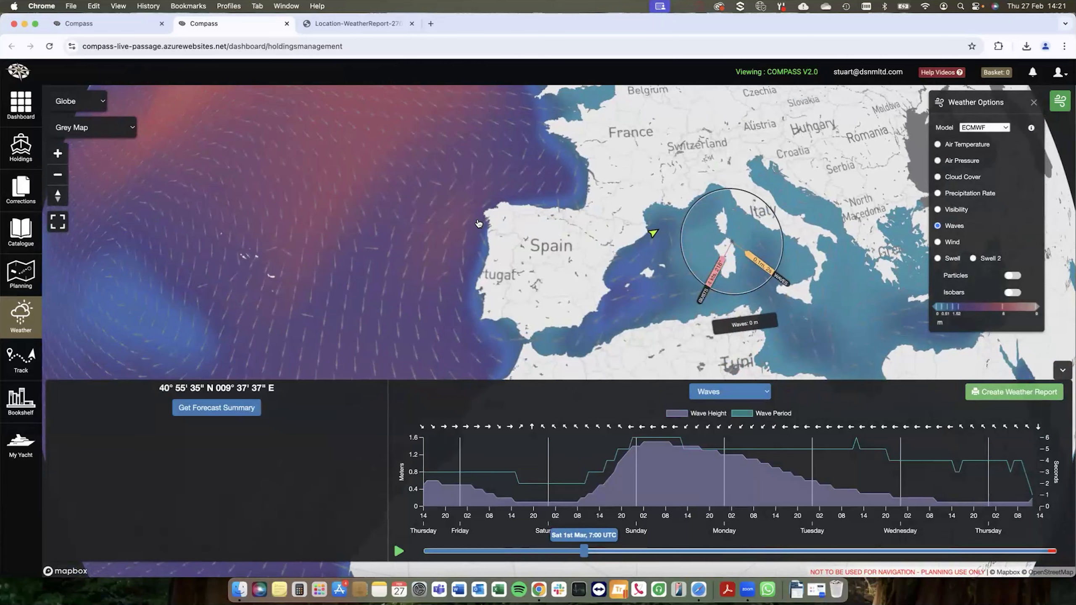
left_click(475, 221)
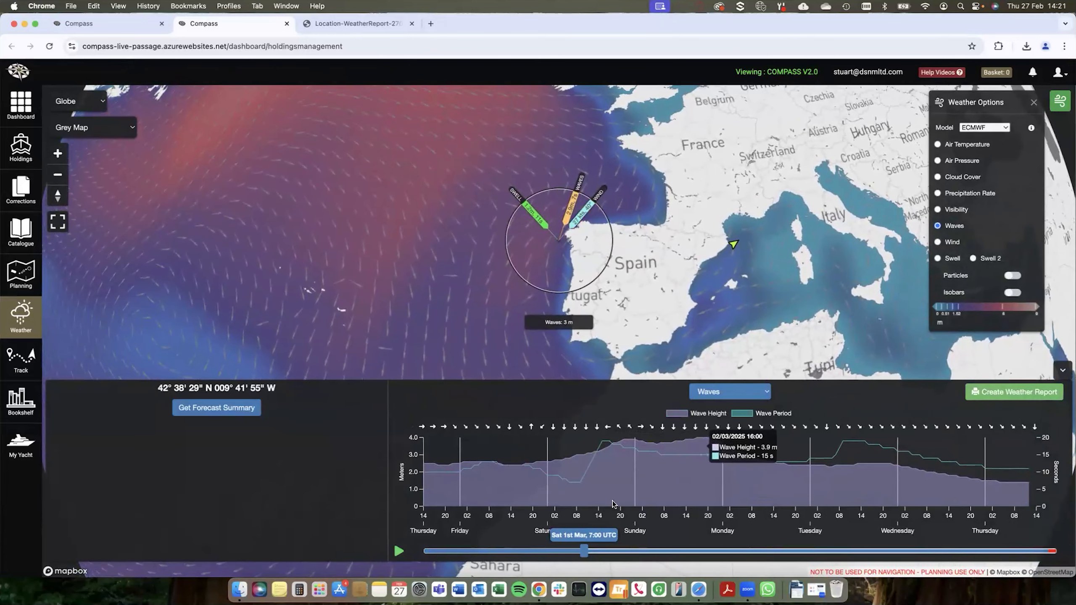
Step: Set the forecast timeline to Thu 27th Feb, 13:00 UTC and check the available weather models, keeping ECMWF
mouse_move(584, 551)
left_mouse_down()
mouse_move(496, 553)
mouse_move(396, 538)
left_mouse_up()
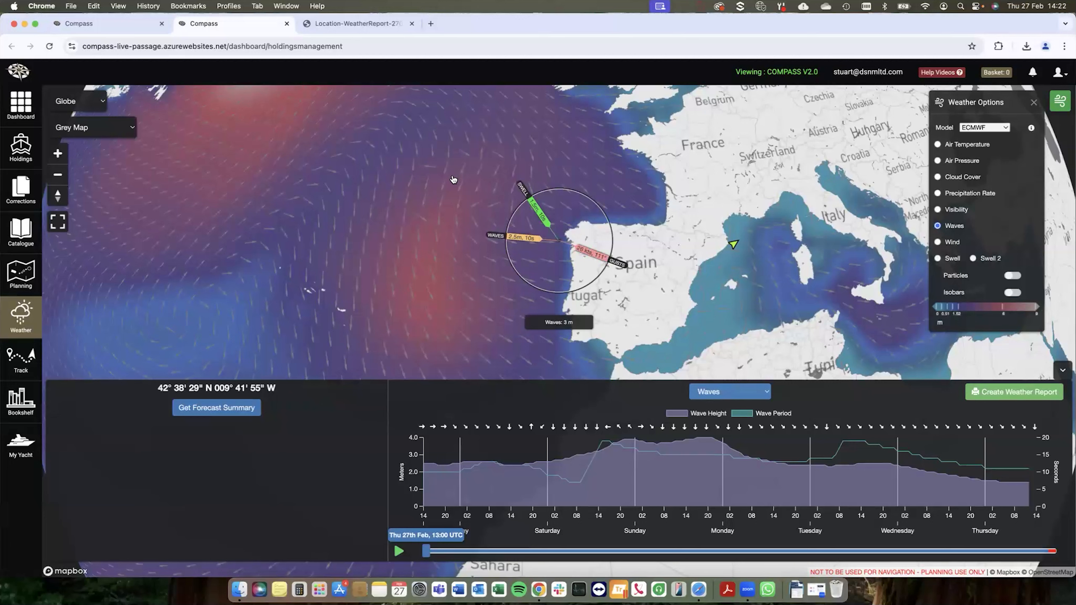
left_click(972, 130)
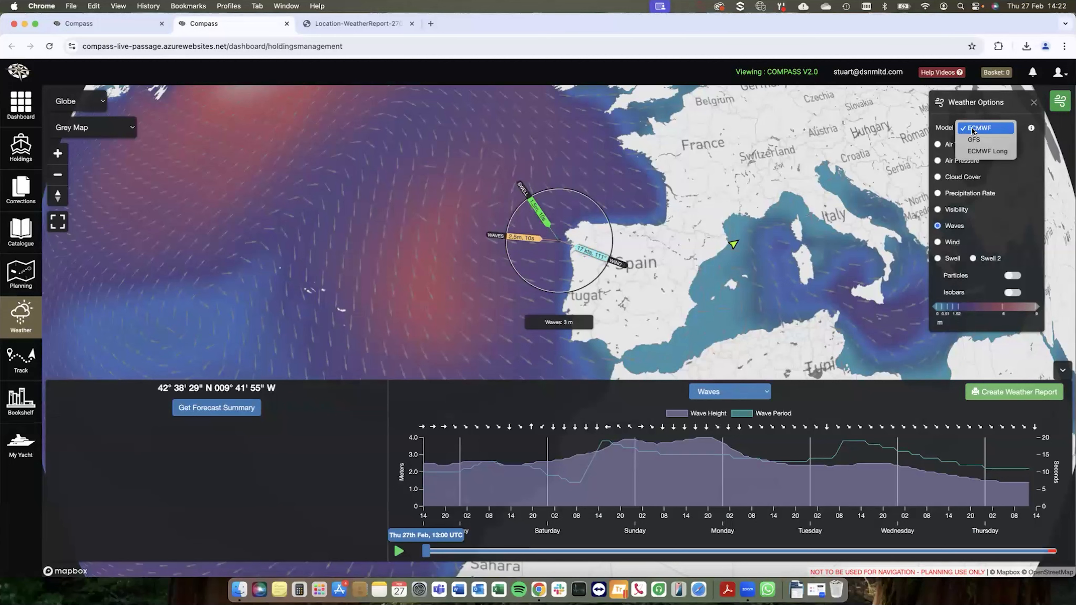
left_click(972, 129)
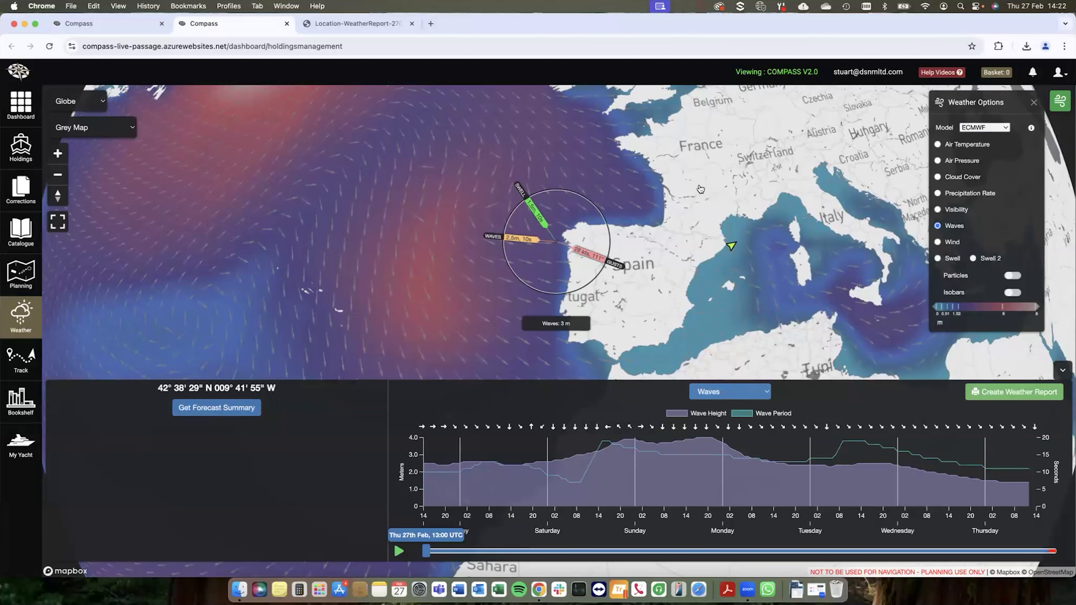
Step: Switch from the weather view to passage planning with its Route Manager
left_click_drag(477, 197, 439, 199)
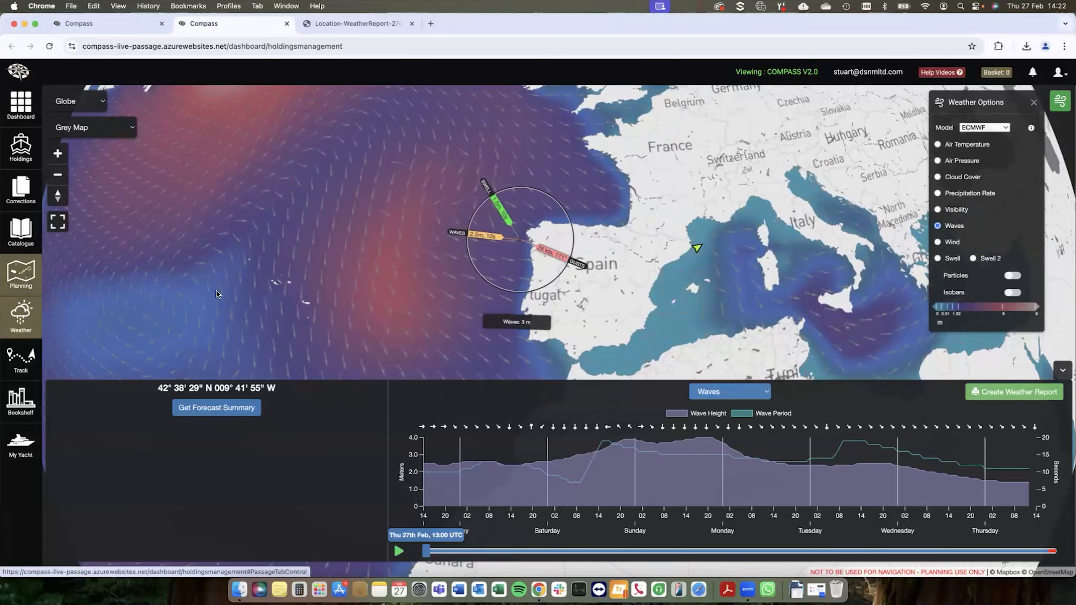
left_click(20, 274)
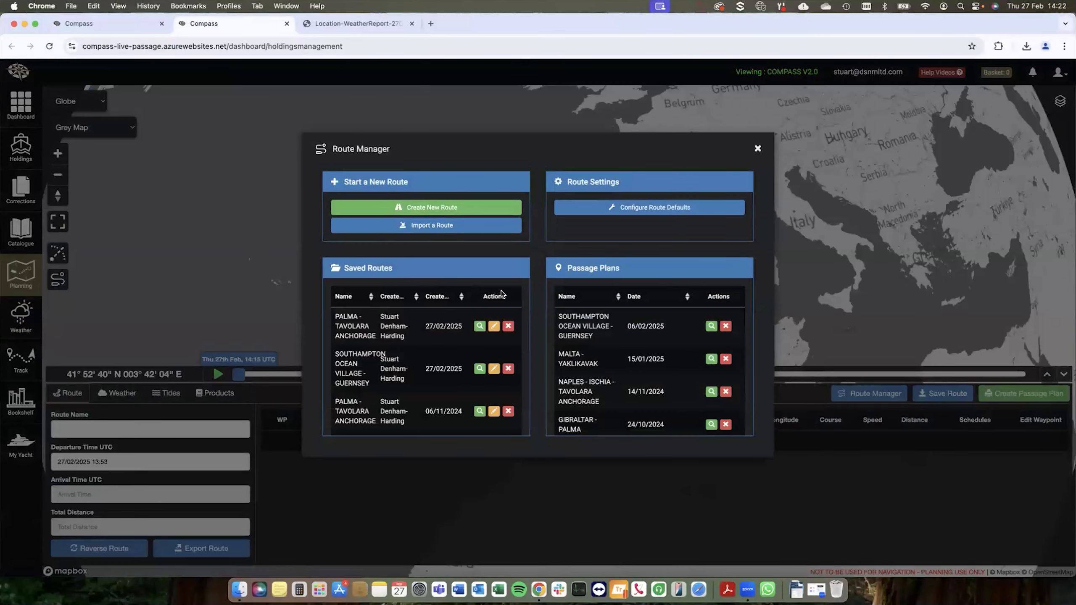
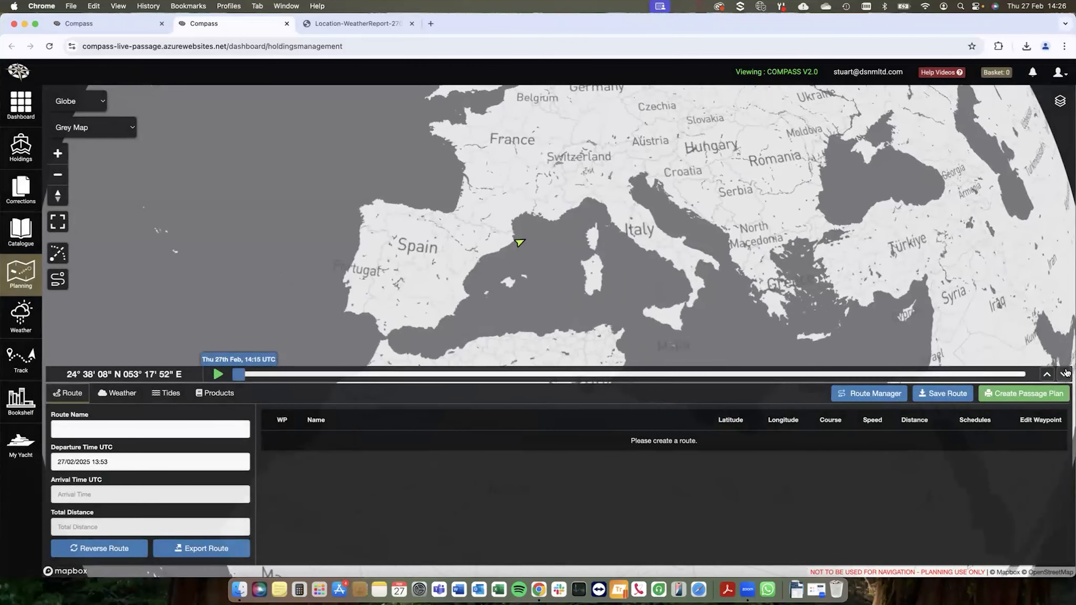
Step: Draw a five-waypoint route about 314 NM long from north of Mallorca eastward through the strait between Corsica and Sardinia
left_click(1064, 375)
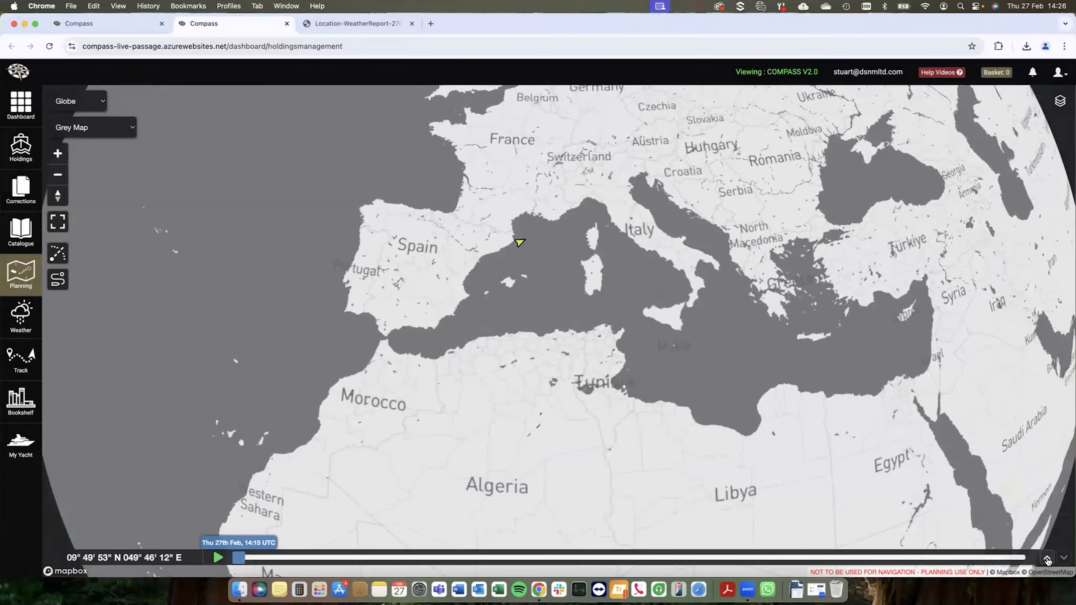
left_click(1047, 558)
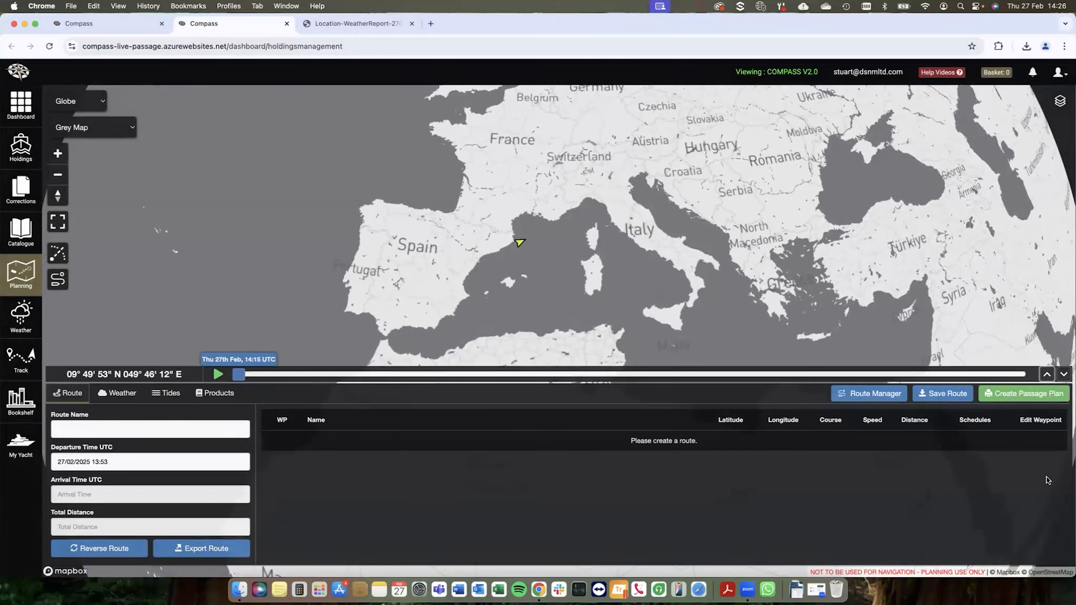
scroll(576, 266, "up", 5)
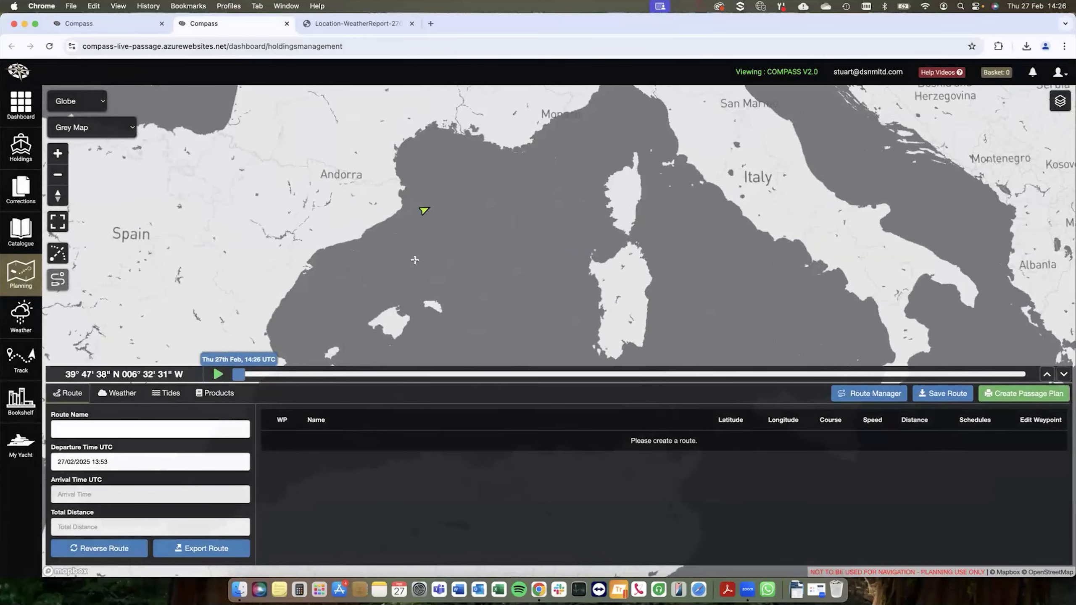
left_click(411, 261)
left_click(519, 238)
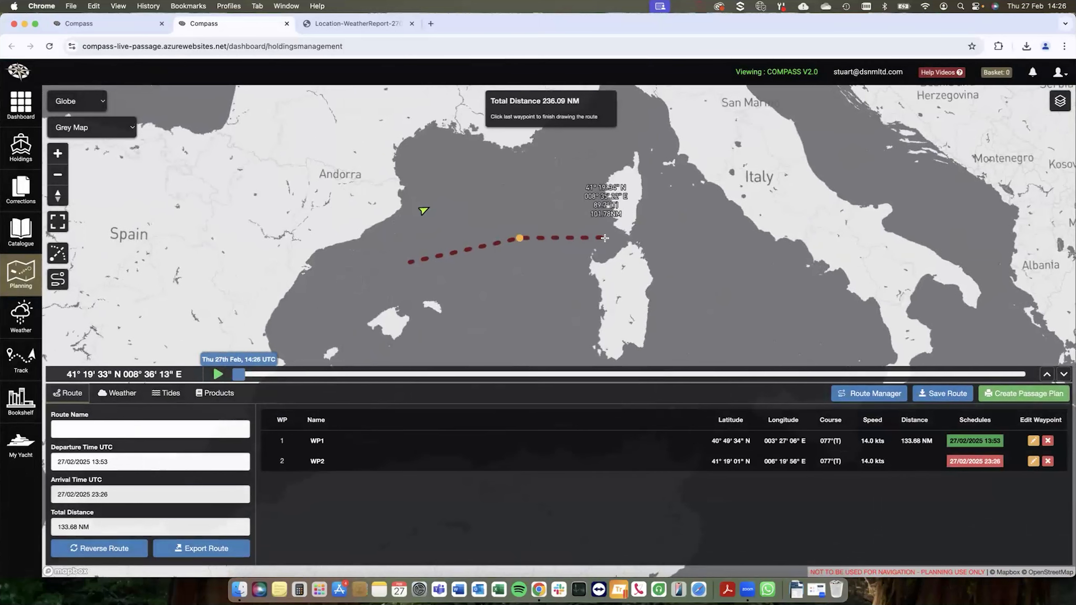
left_click(604, 238)
left_click(638, 237)
left_click(671, 236)
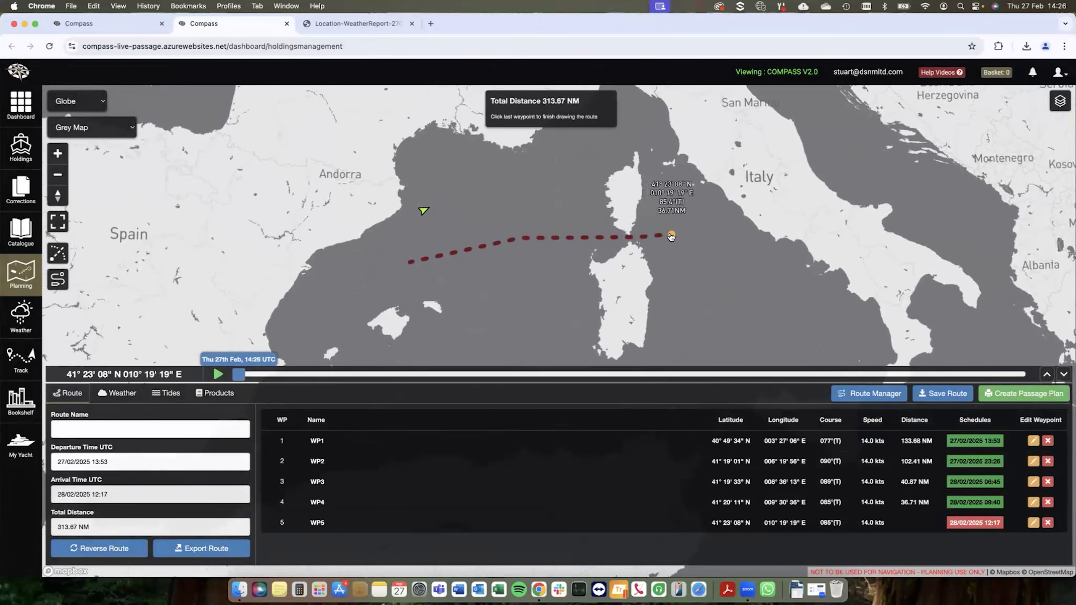
left_click(671, 236)
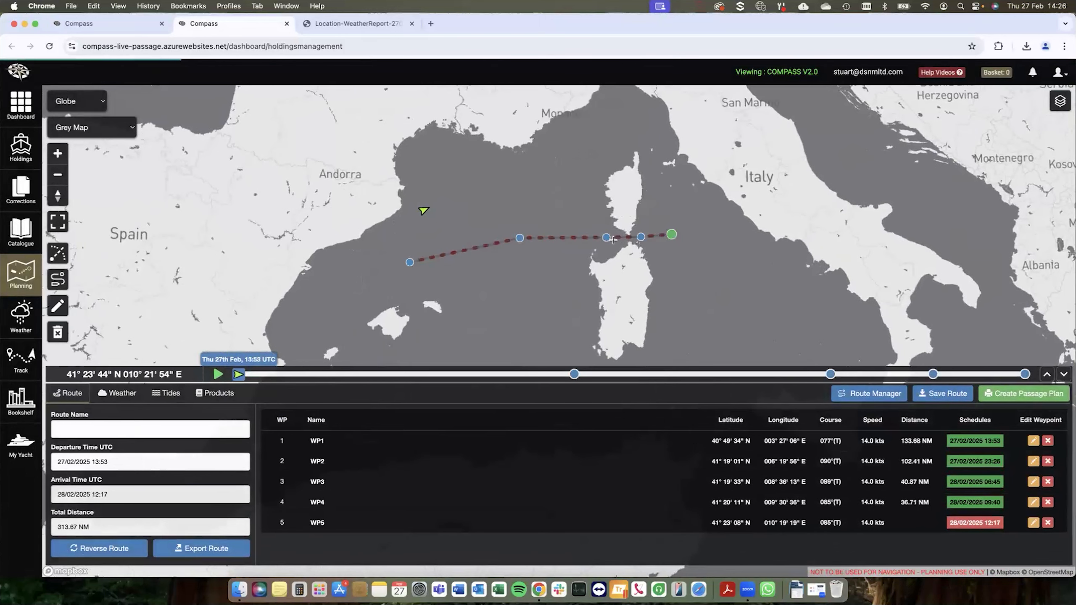
Step: Insert a waypoint in the first leg at about 41° 22' N 004° 38' E, and delete the whole drawn route
left_click(58, 306)
left_click_drag(466, 249, 456, 235)
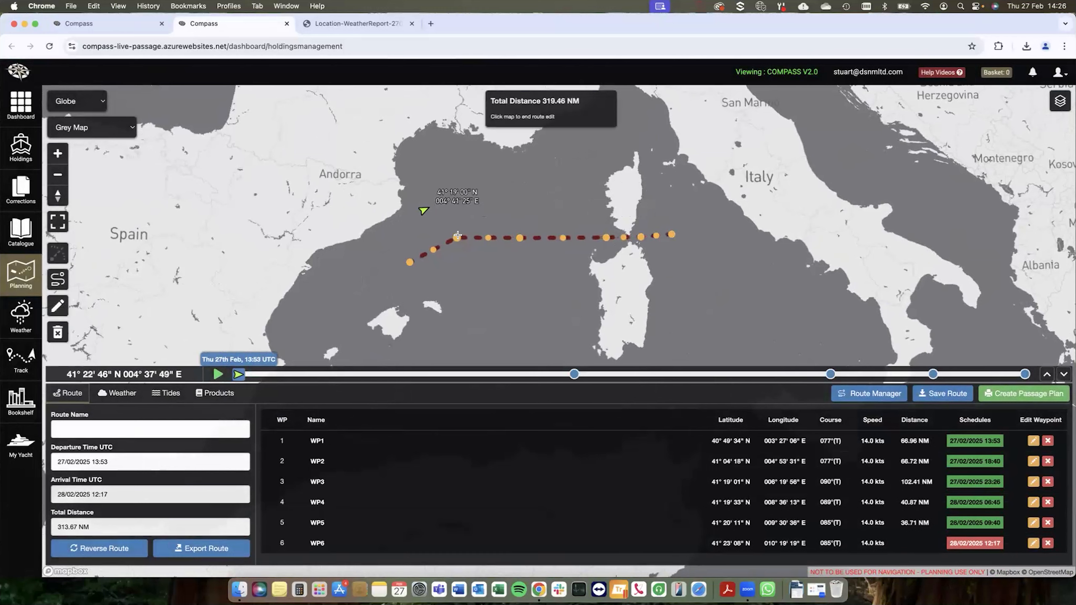
left_click(463, 289)
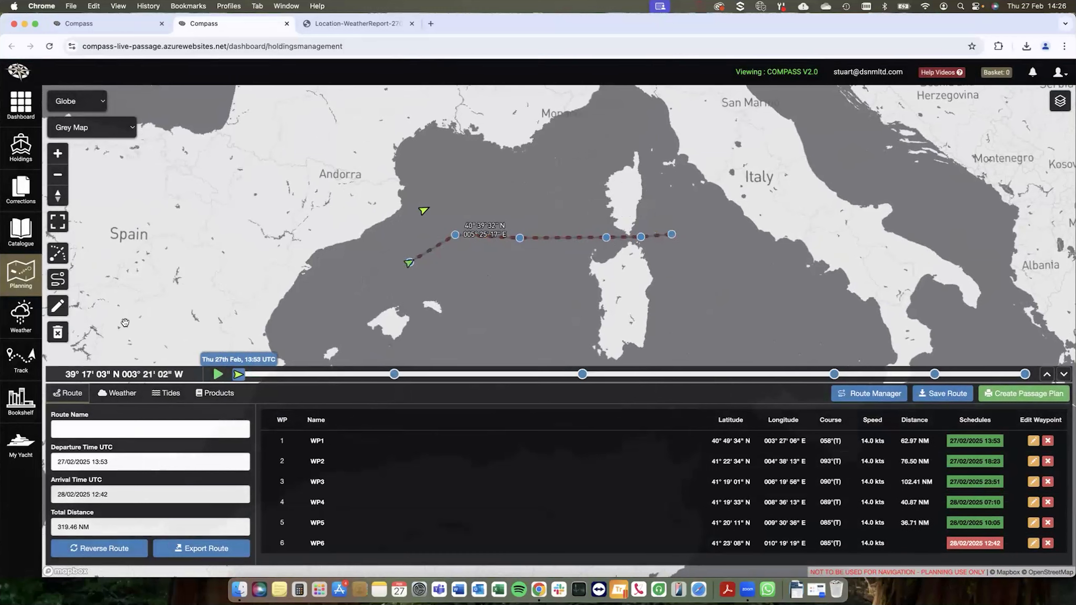
left_click(57, 332)
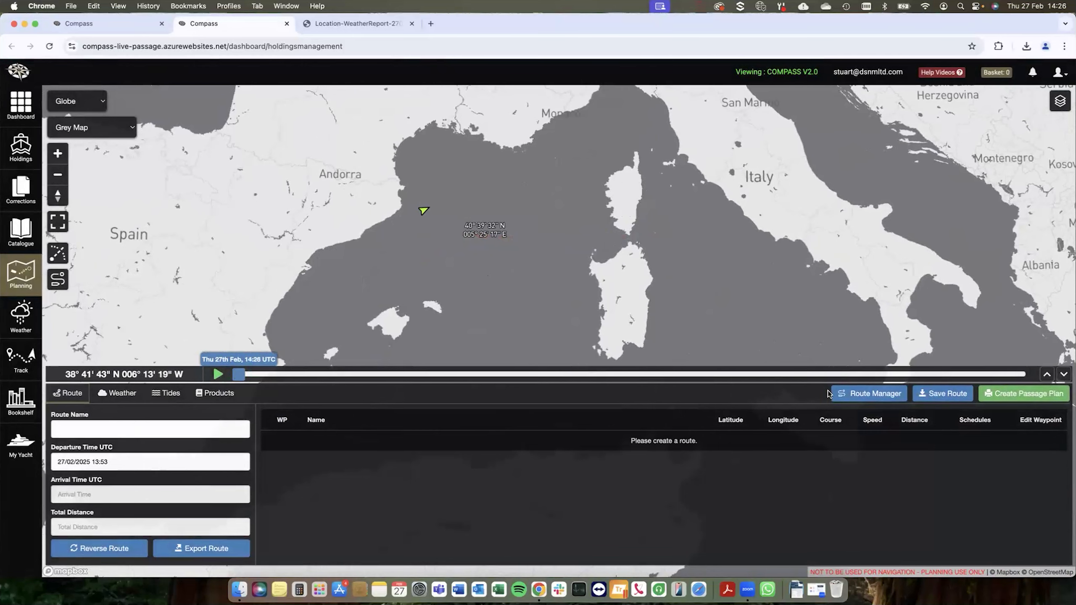
Step: Load the saved route PALMA - TAVOLARA ANCHORAGE dated 27/02/2025 from the Route Manager
left_click(843, 393)
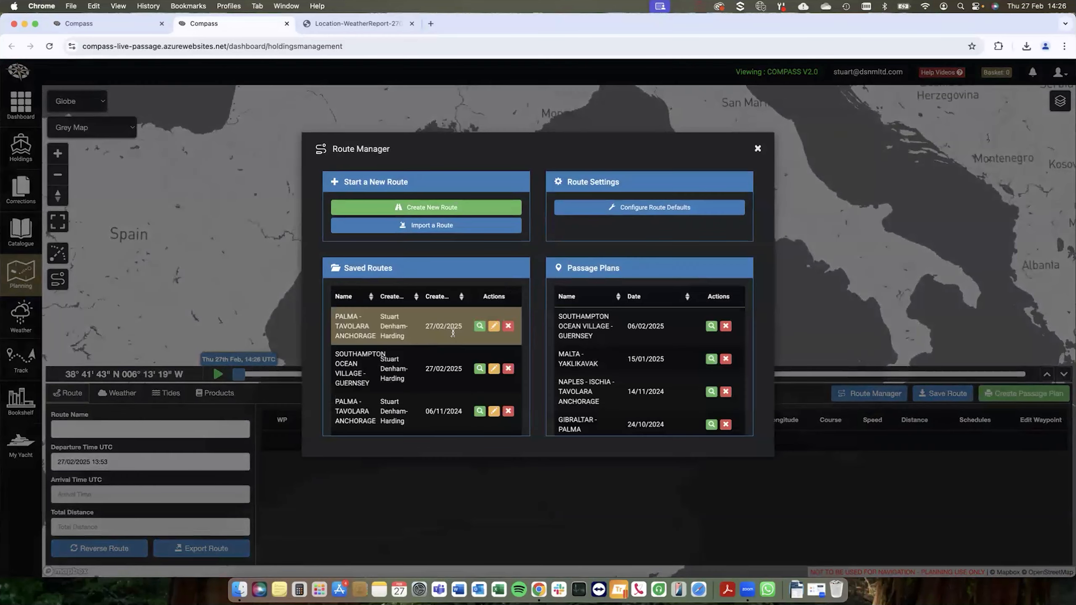
left_click(479, 326)
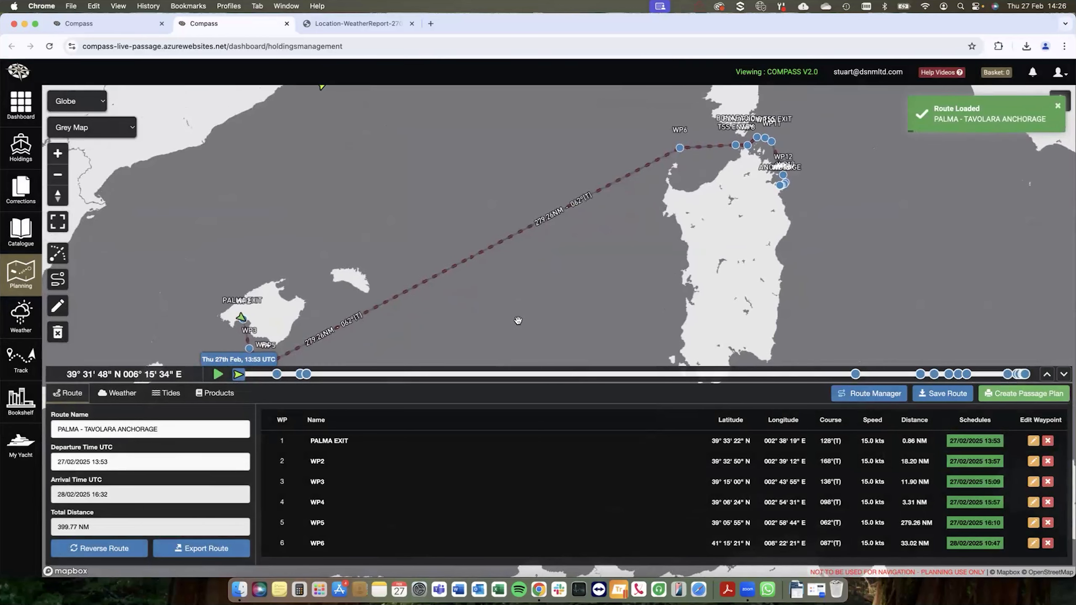
scroll(503, 314, "down", 3)
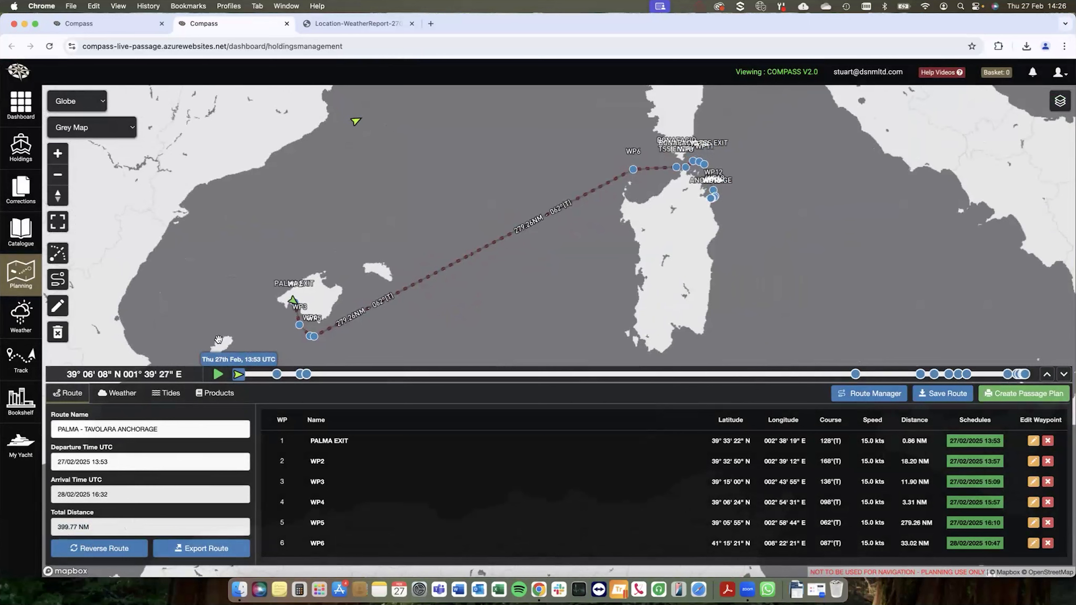
Step: Insert a waypoint midway along the long leg to Sardinia at about 40° 00' N 005° 48' E and finish the route edit
left_click(60, 312)
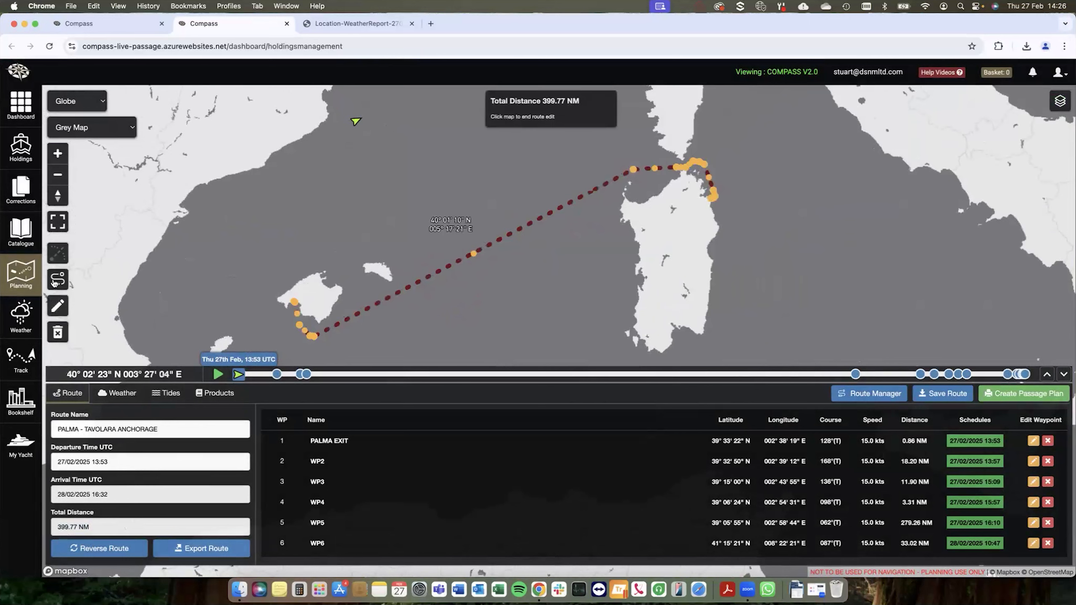
left_click_drag(474, 254, 480, 267)
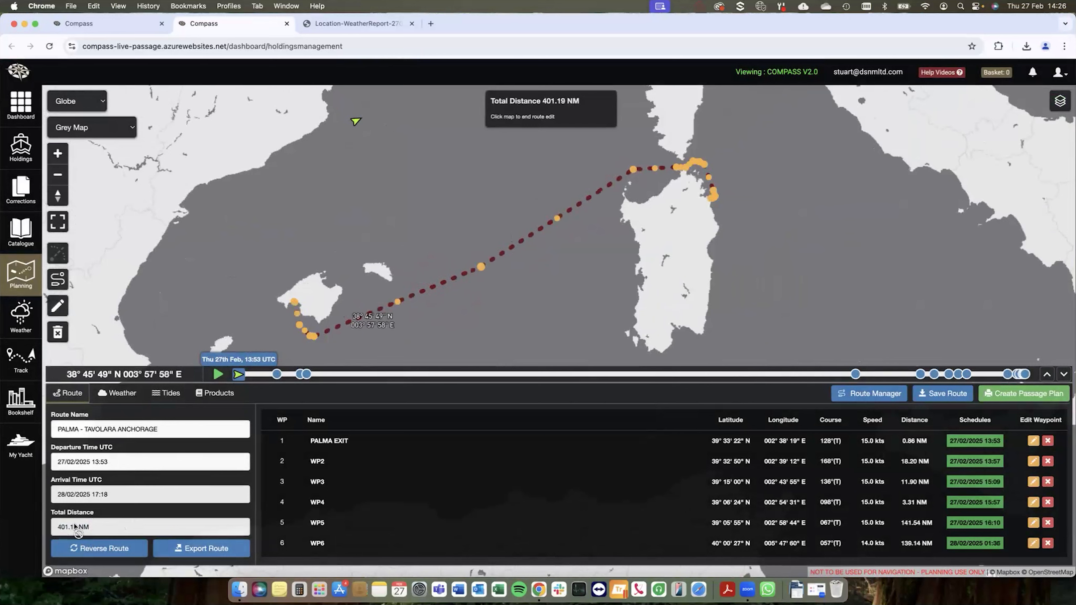
left_click(504, 296)
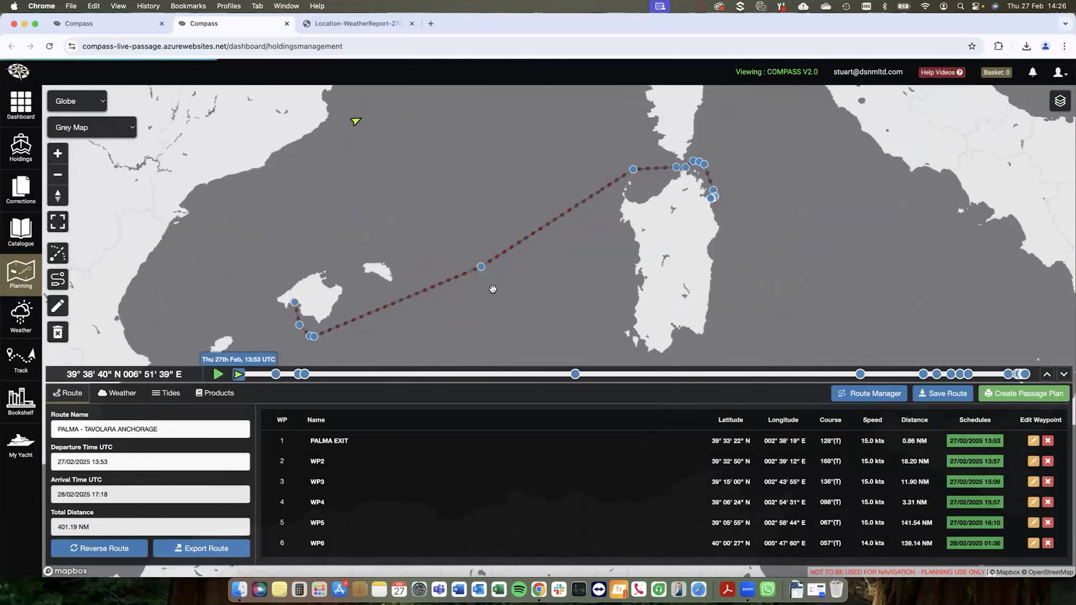
Step: Delete the added waypoint WP6 from the middle of the long leg between Mallorca and Sardinia
left_click(481, 267)
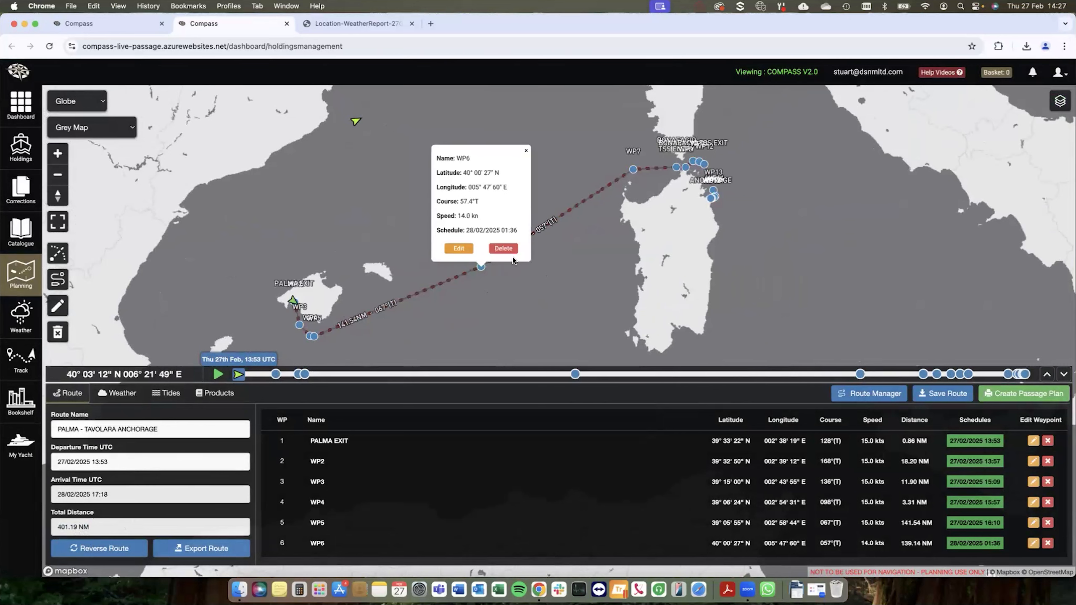
left_click(510, 253)
left_click(645, 214)
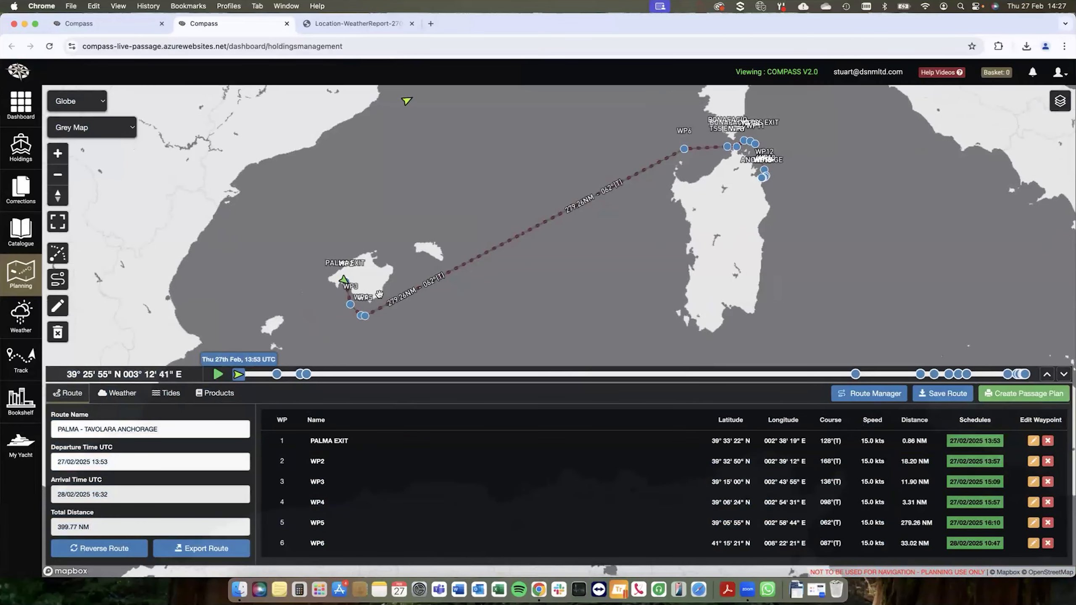
Step: Examine the route from the Palma exit along its legs towards Sardinia, together with the waypoint list
scroll(355, 290, "up", 3)
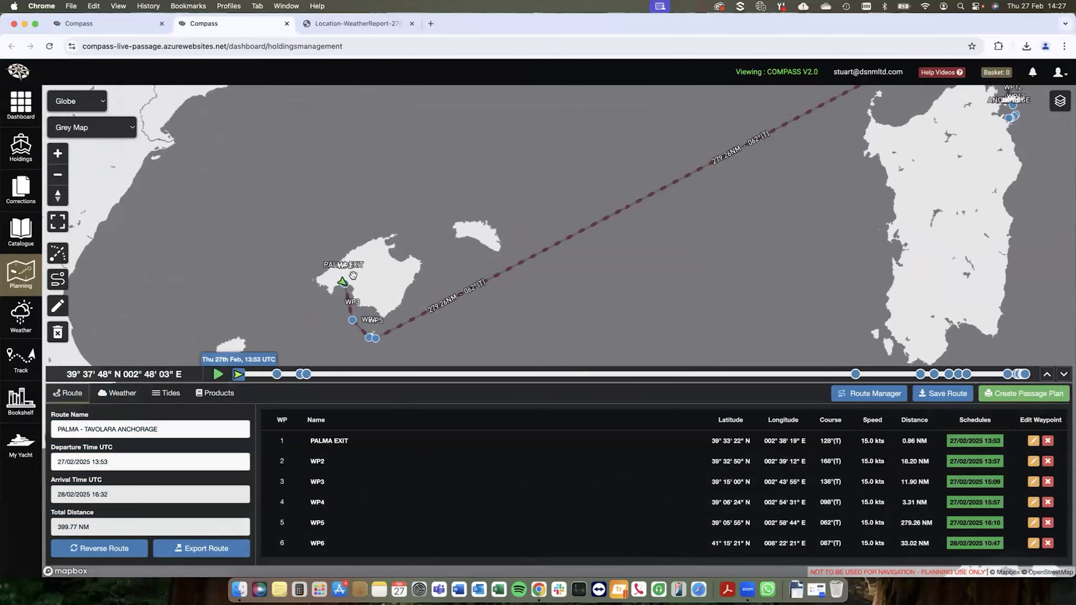
scroll(347, 276, "up", 5)
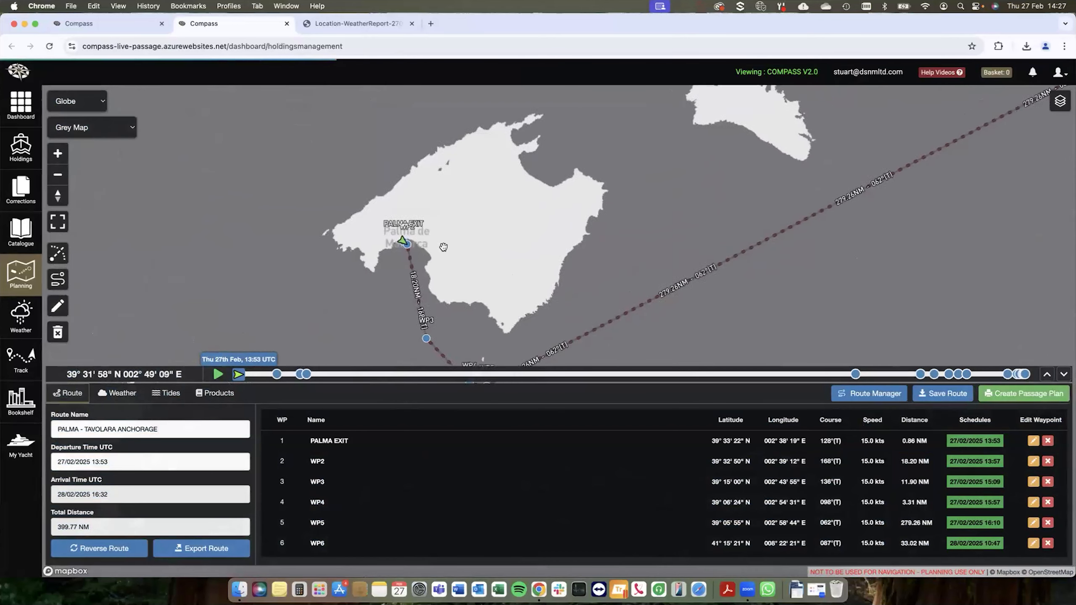
scroll(394, 242, "up", 5)
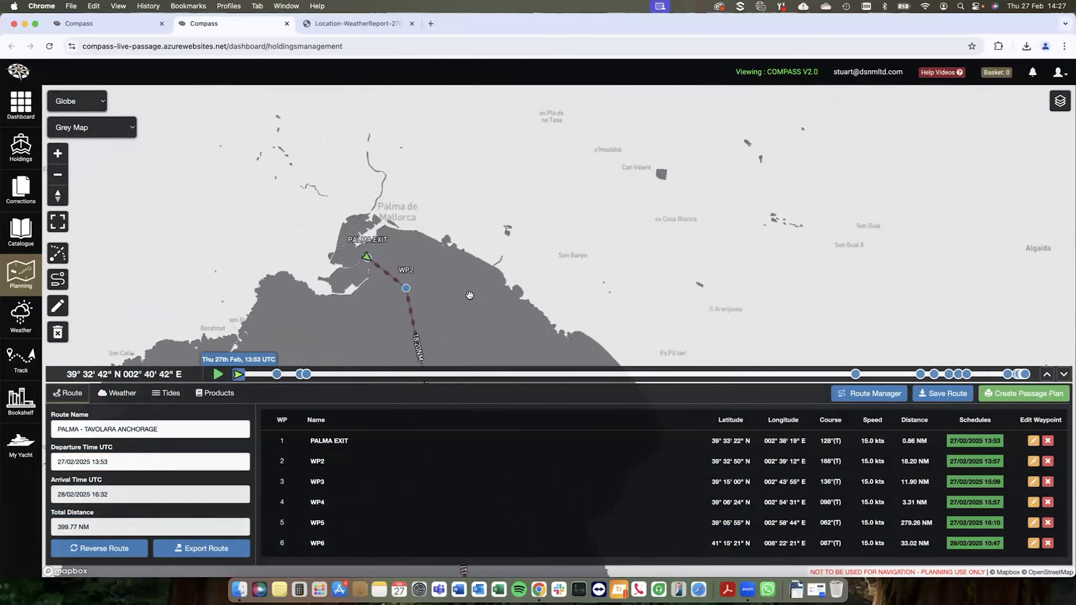
left_click_drag(470, 295, 427, 226)
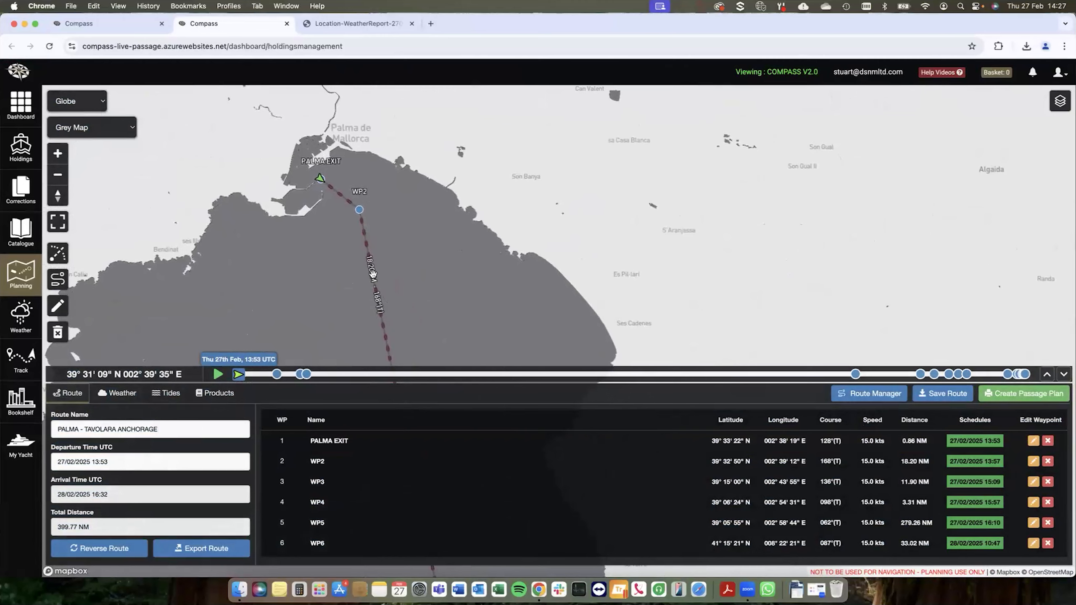
scroll(440, 297, "down", 5)
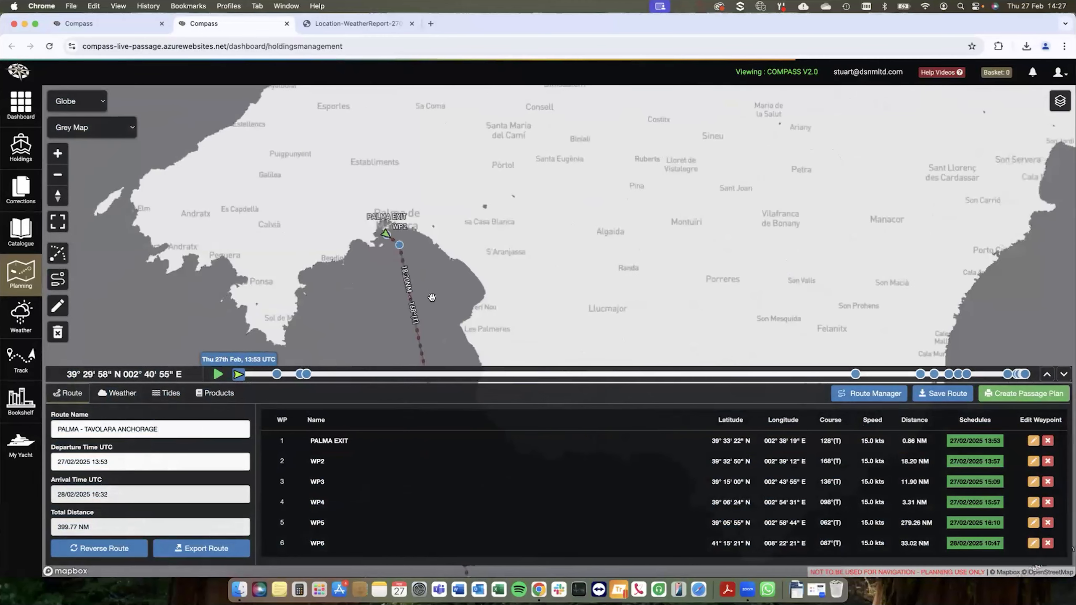
scroll(644, 269, "down", 5)
left_click_drag(758, 217, 526, 286)
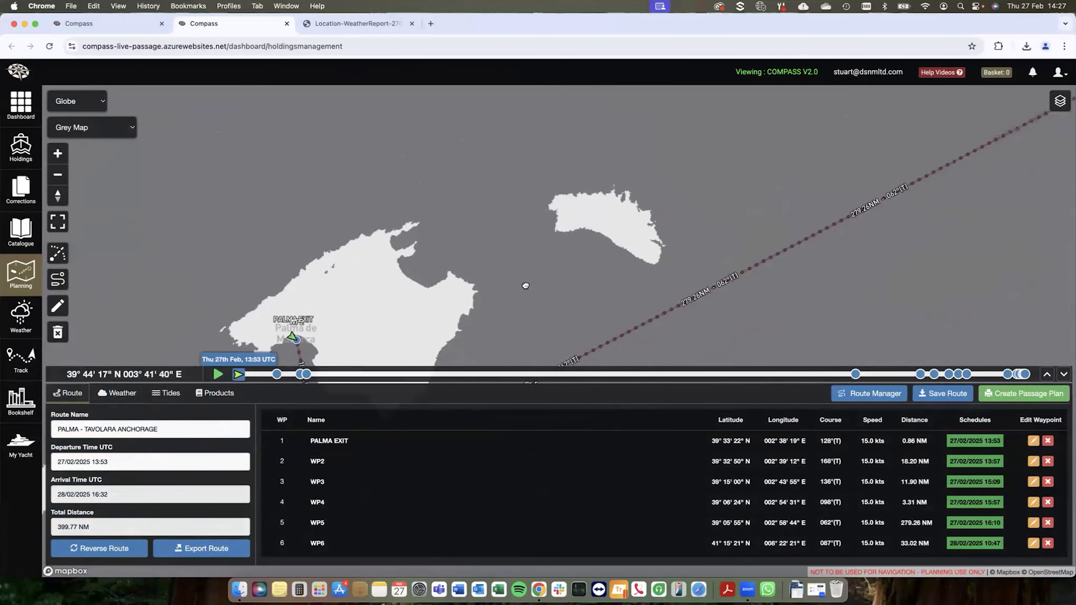
scroll(671, 220, "down", 3)
scroll(671, 219, "down", 5)
scroll(718, 473, "down", 2)
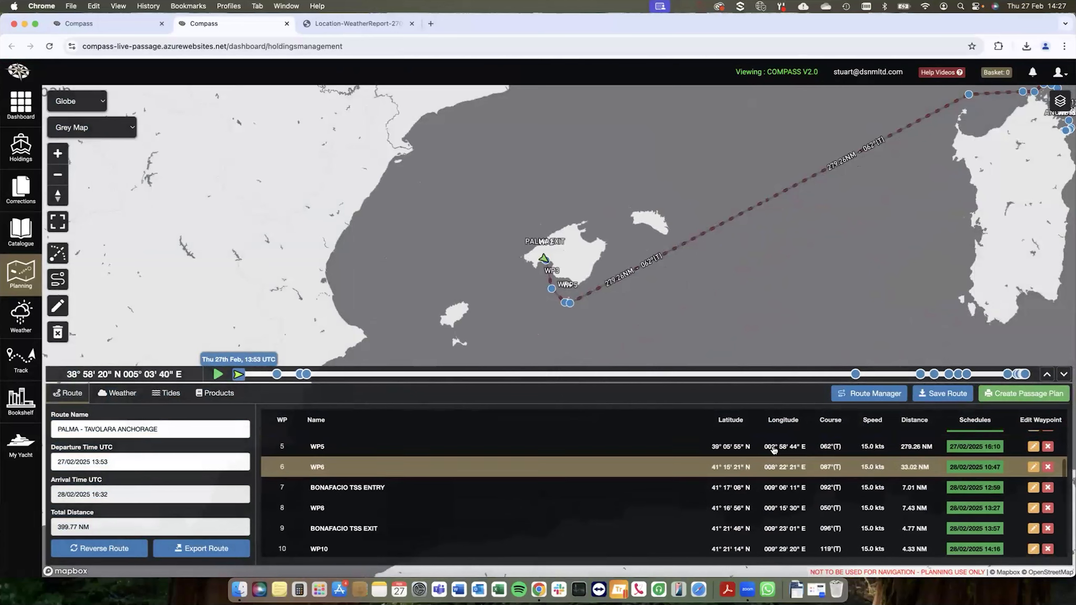
scroll(729, 496, "down", 2)
left_click_drag(796, 242, 676, 314)
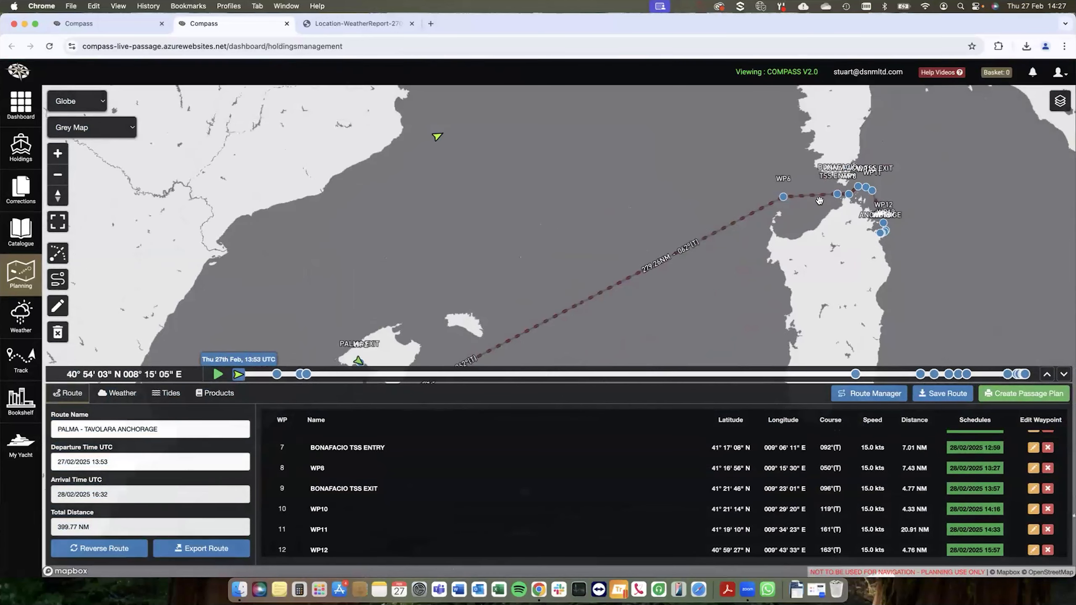
Step: Change the base map to Nautical Chart for the route section through the Strait of Bonifacio
scroll(894, 185, "up", 5)
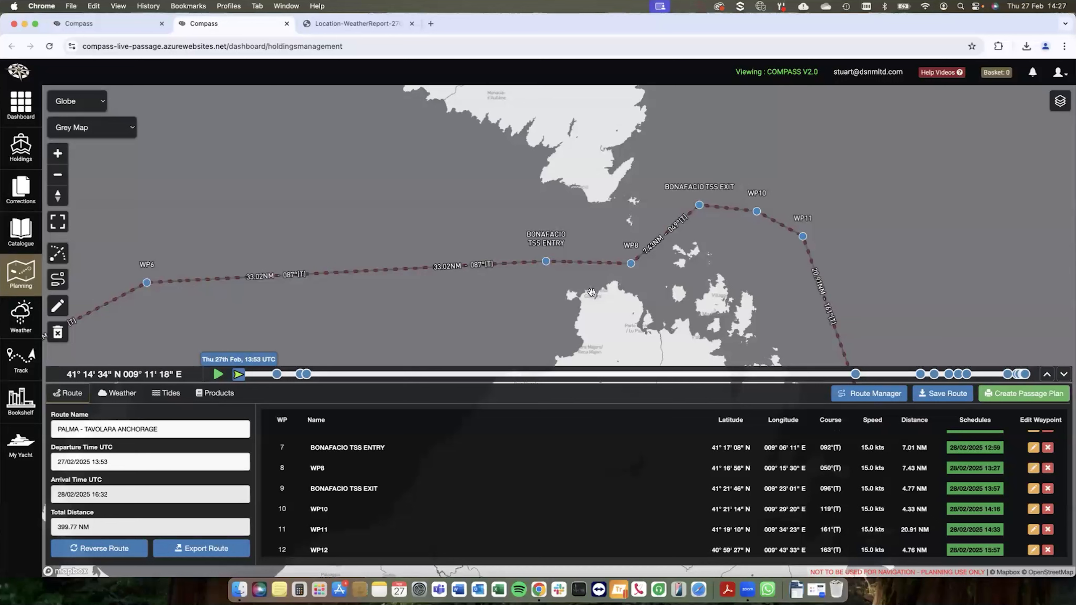
left_click_drag(592, 292, 577, 296)
left_click(109, 137)
left_click(101, 153)
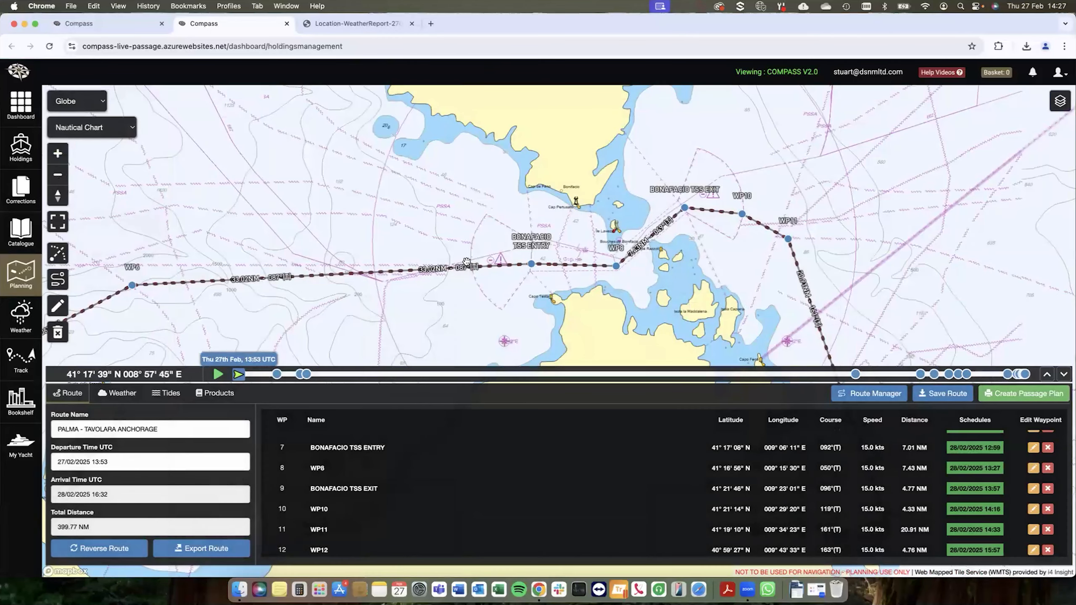
scroll(592, 282, "up", 5)
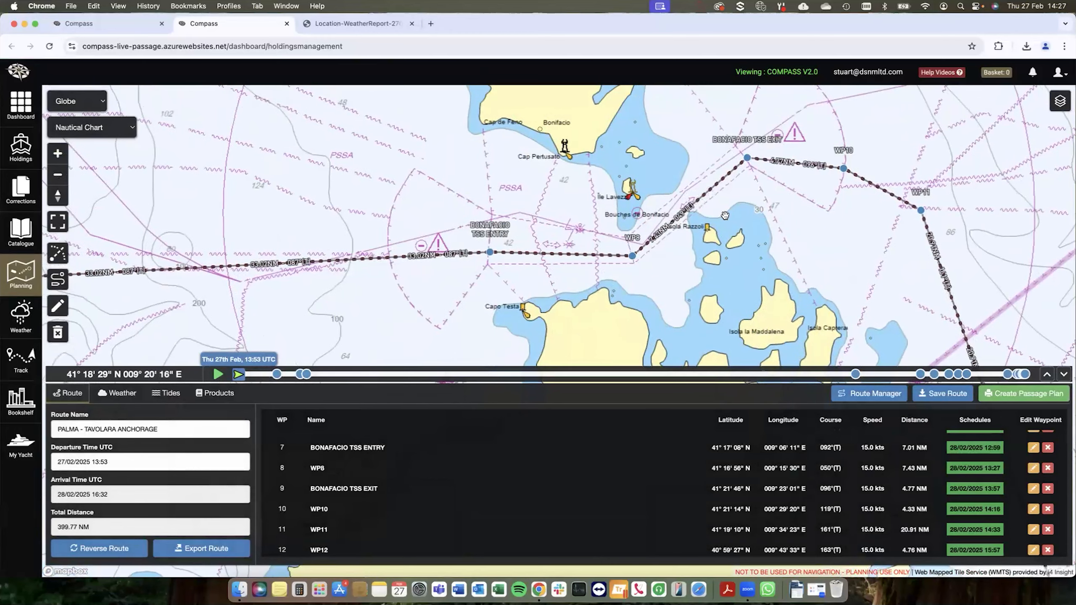
left_click_drag(686, 238, 640, 273)
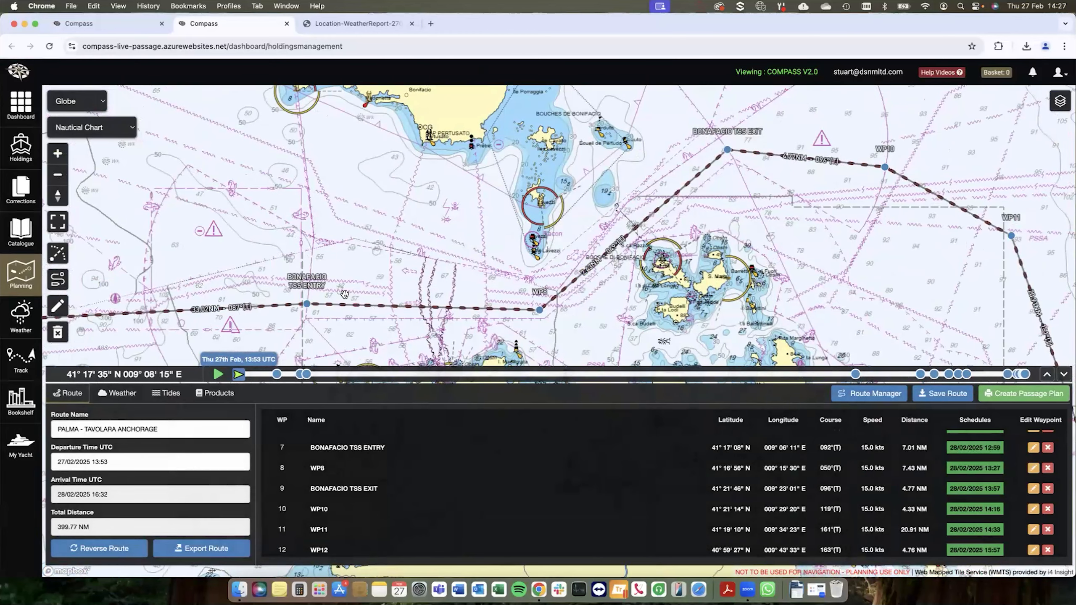
Step: Check the details and notes of the BONAFACIO TSS ENTRY waypoint, close them and return to the route overview
left_click(308, 304)
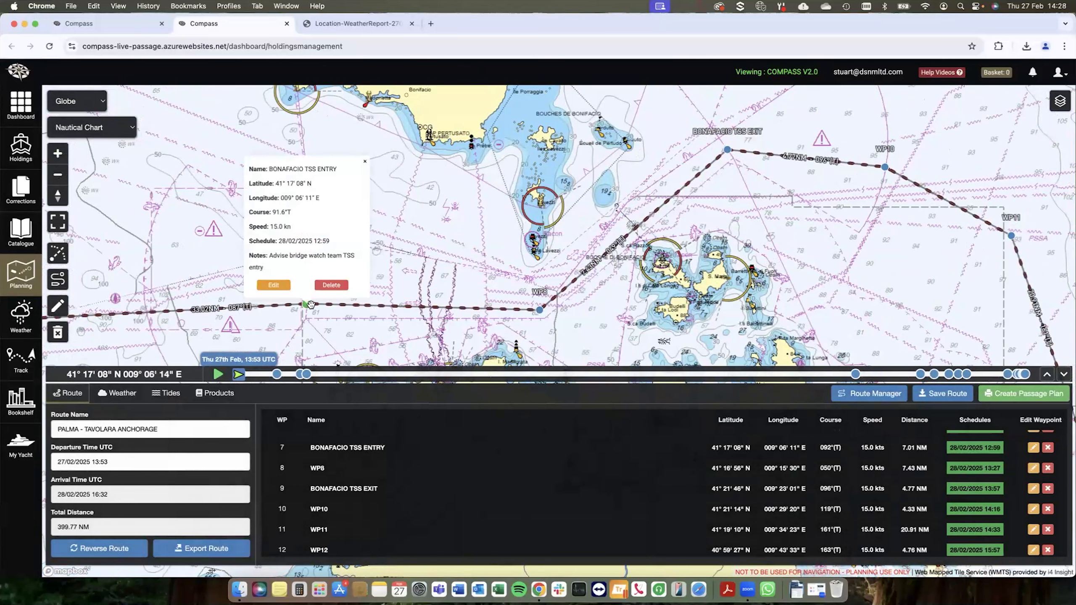
left_click_drag(266, 268, 258, 256)
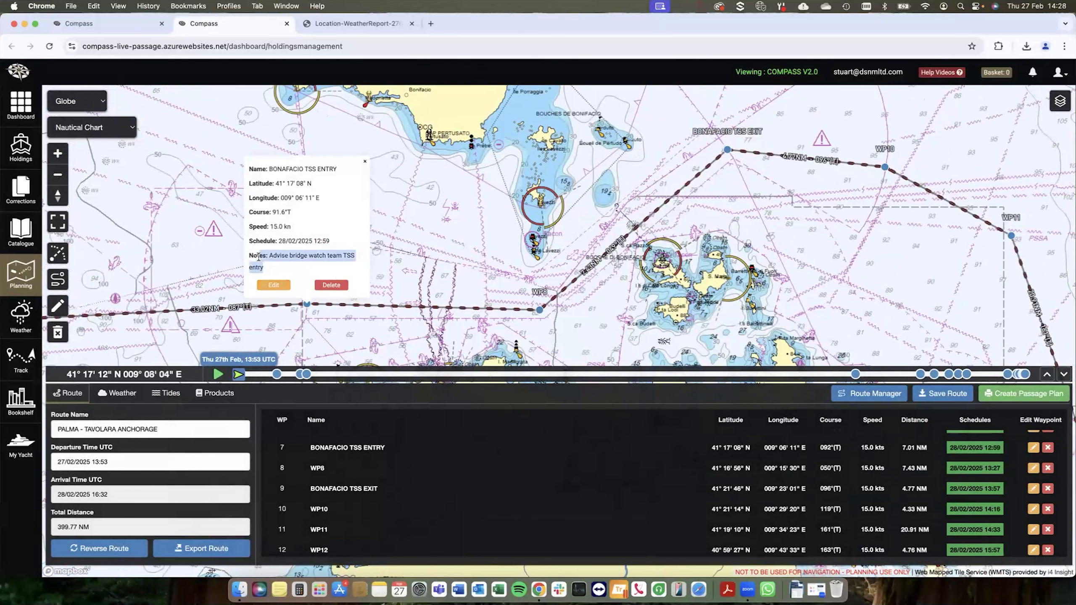
left_click(456, 218)
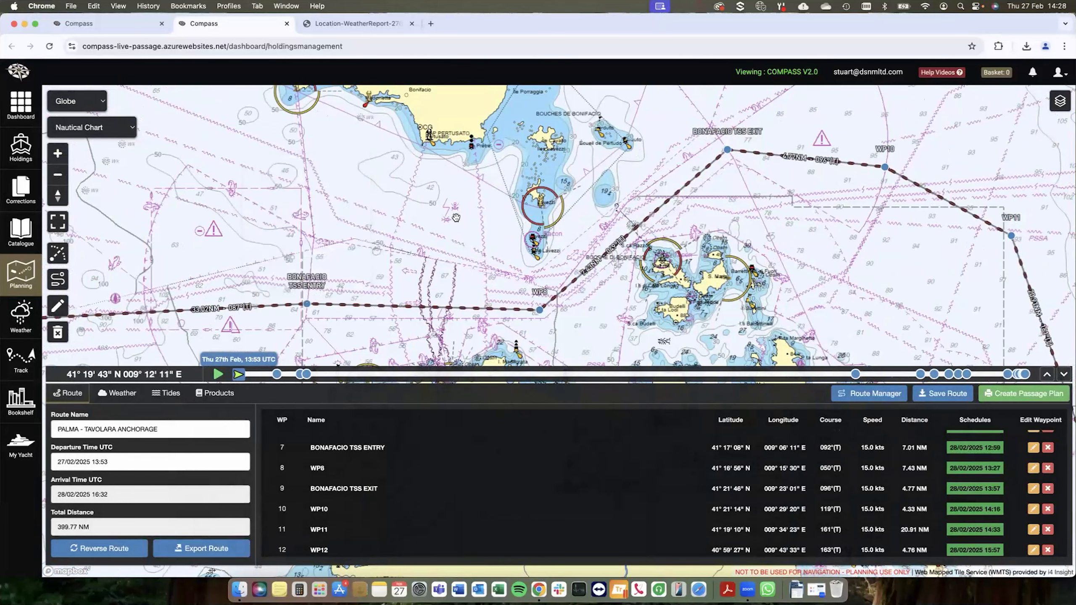
scroll(455, 217, "down", 3)
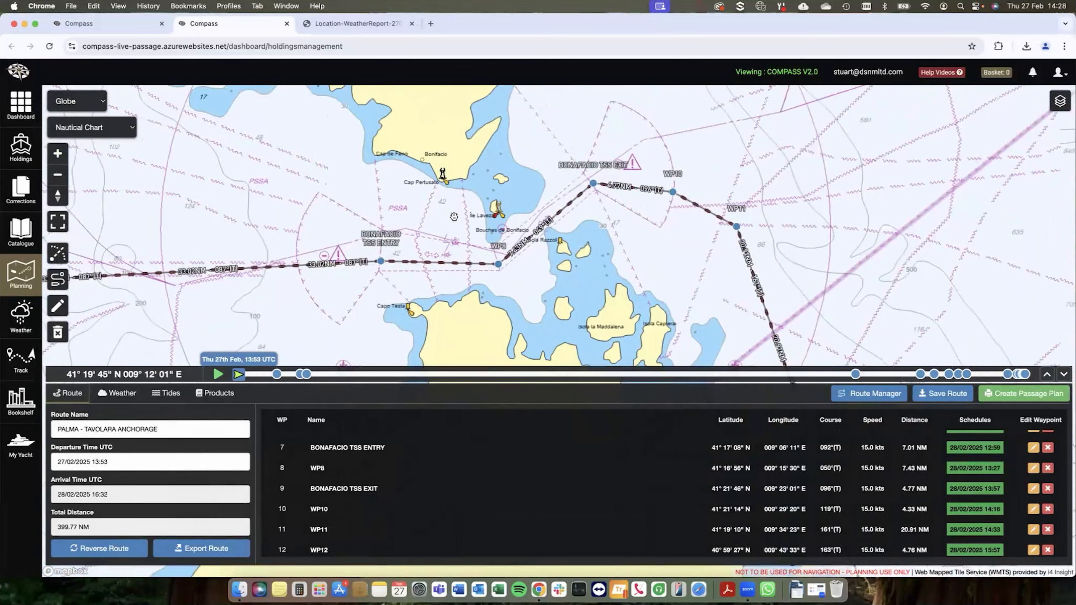
scroll(455, 225, "down", 3)
scroll(464, 281, "down", 3)
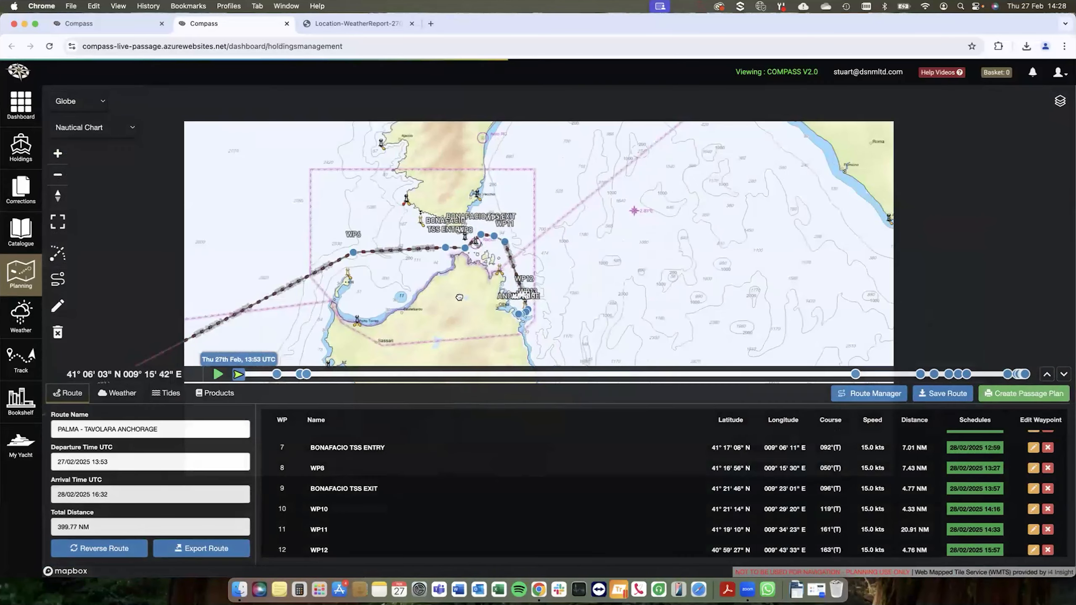
scroll(556, 304, "down", 4)
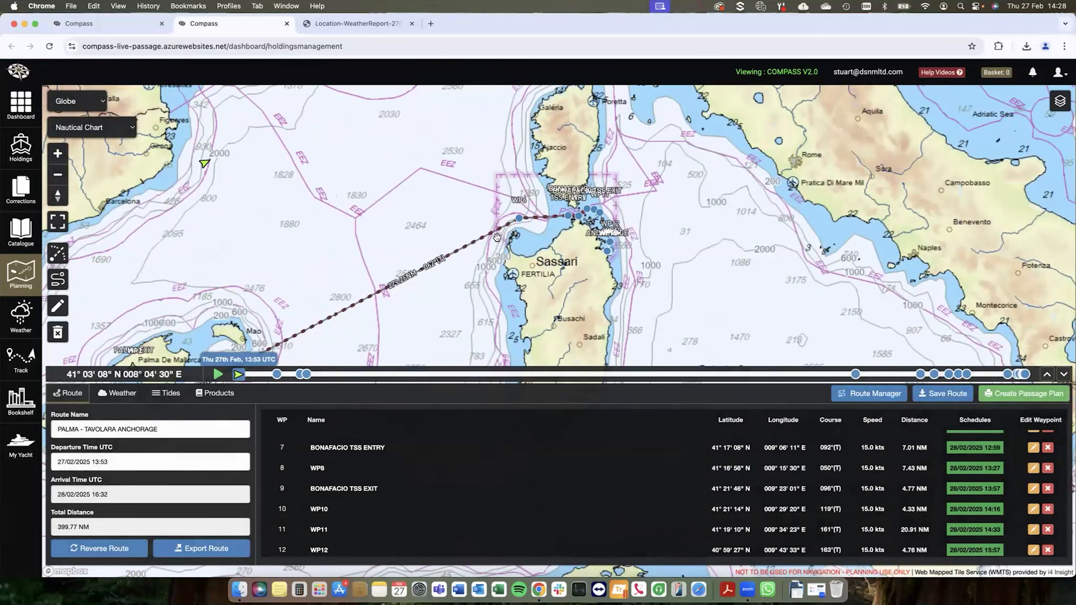
Step: Review the waypoint list and check the settings of the PALMA EXIT waypoint, closing them without changes
scroll(529, 244, "down", 2)
scroll(414, 498, "down", 1)
scroll(413, 483, "down", 3)
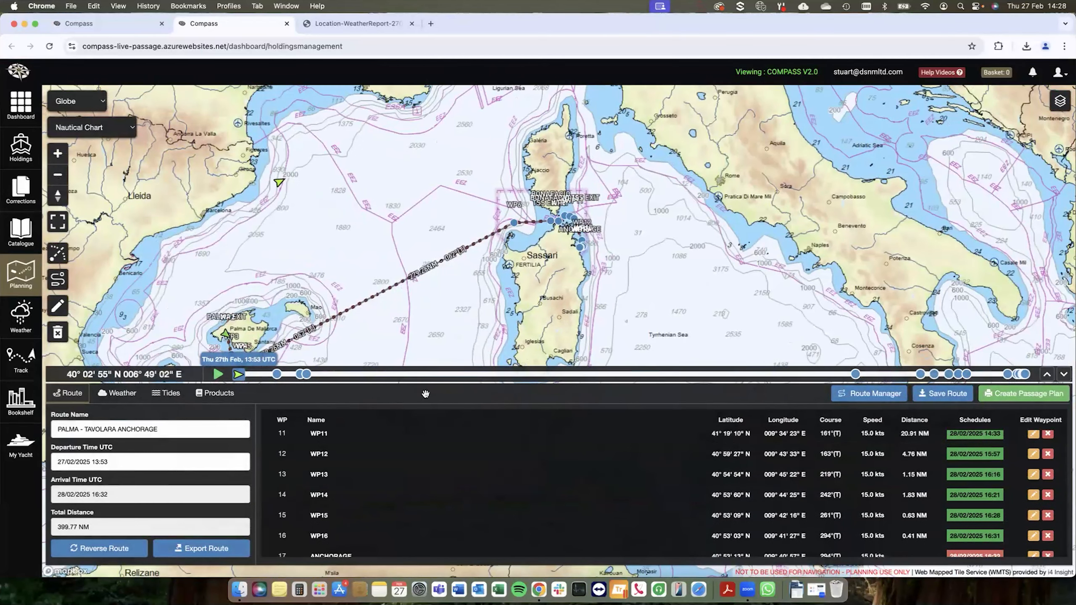
scroll(413, 492, "up", 10)
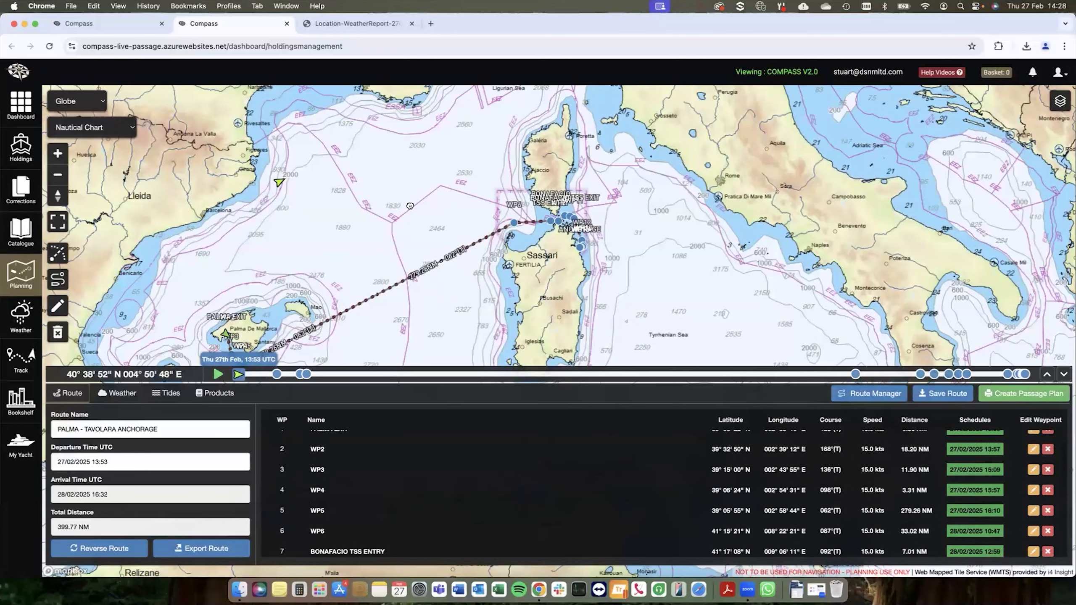
left_click_drag(409, 208, 455, 172)
scroll(310, 317, "up", 2)
scroll(309, 317, "up", 5)
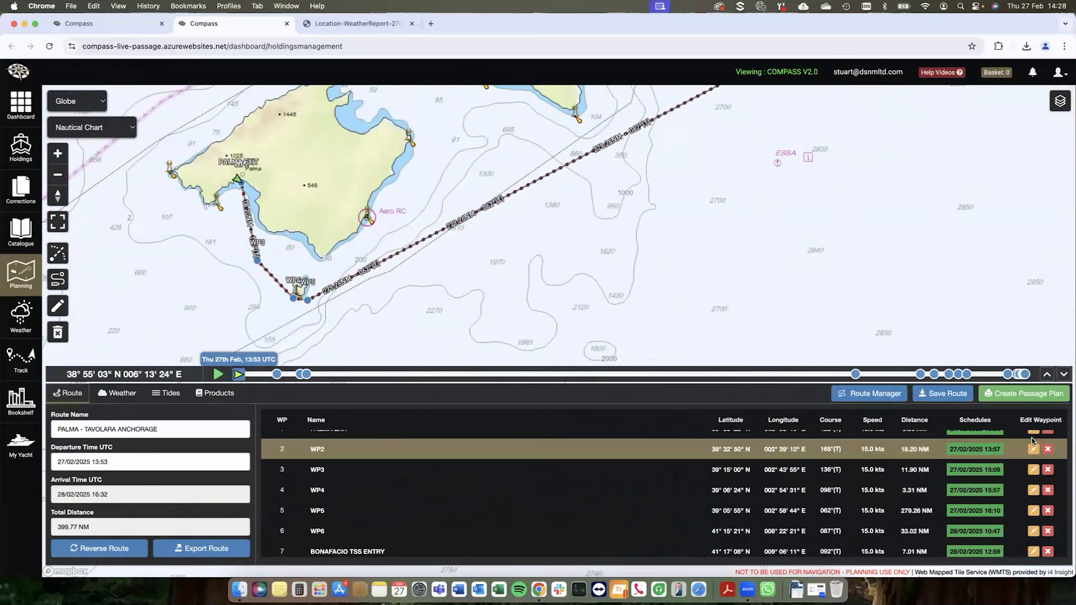
scroll(1034, 441, "up", 1)
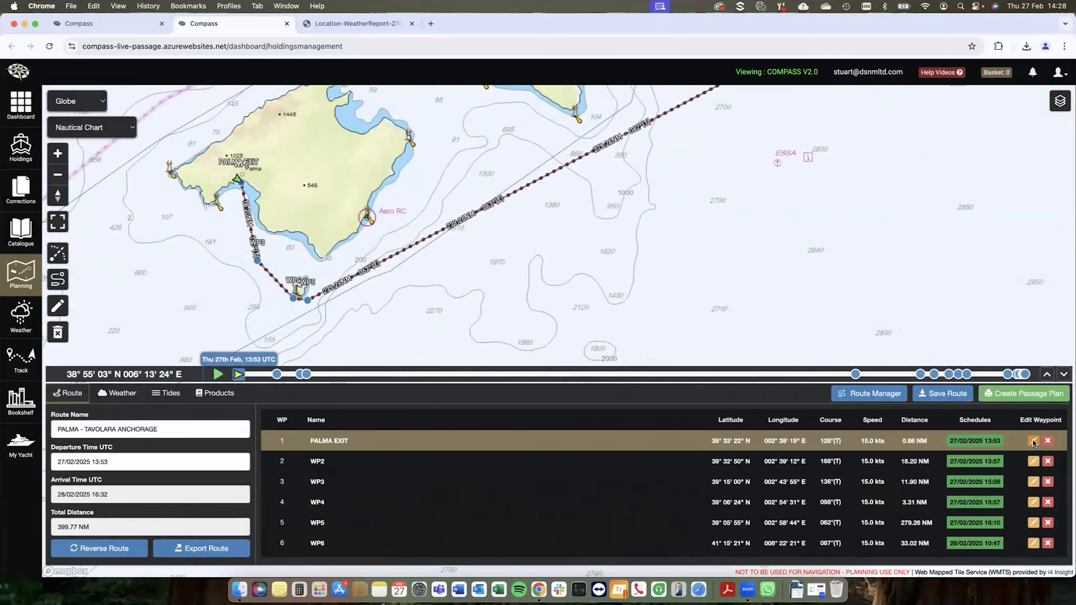
left_click(1033, 441)
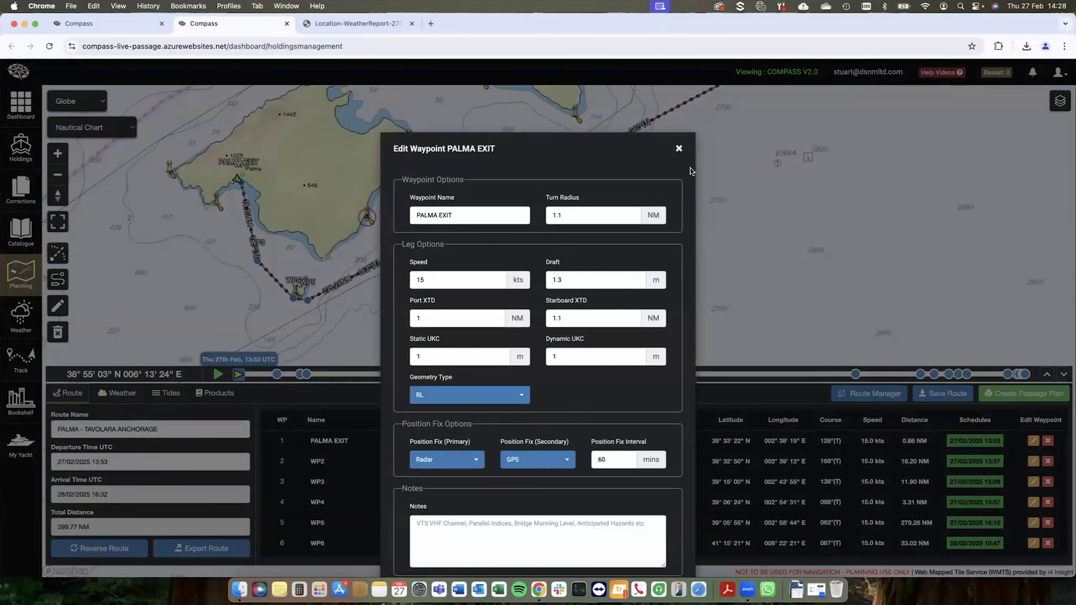
left_click(678, 150)
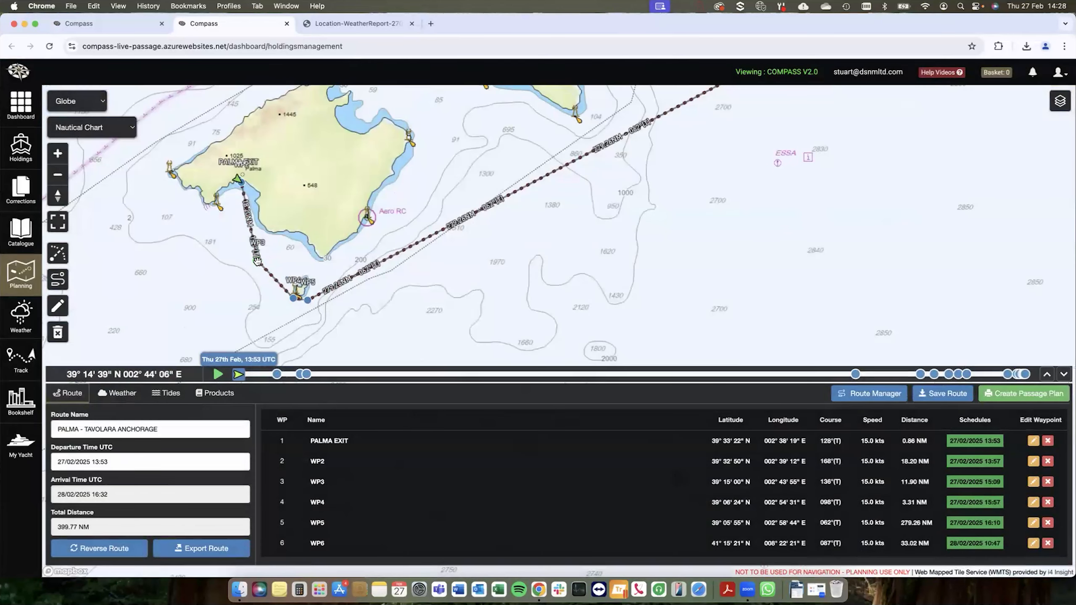
Step: Check the settings of waypoint WP3 from its marker on the chart south of Mallorca and close them
left_click(259, 261)
left_click(235, 244)
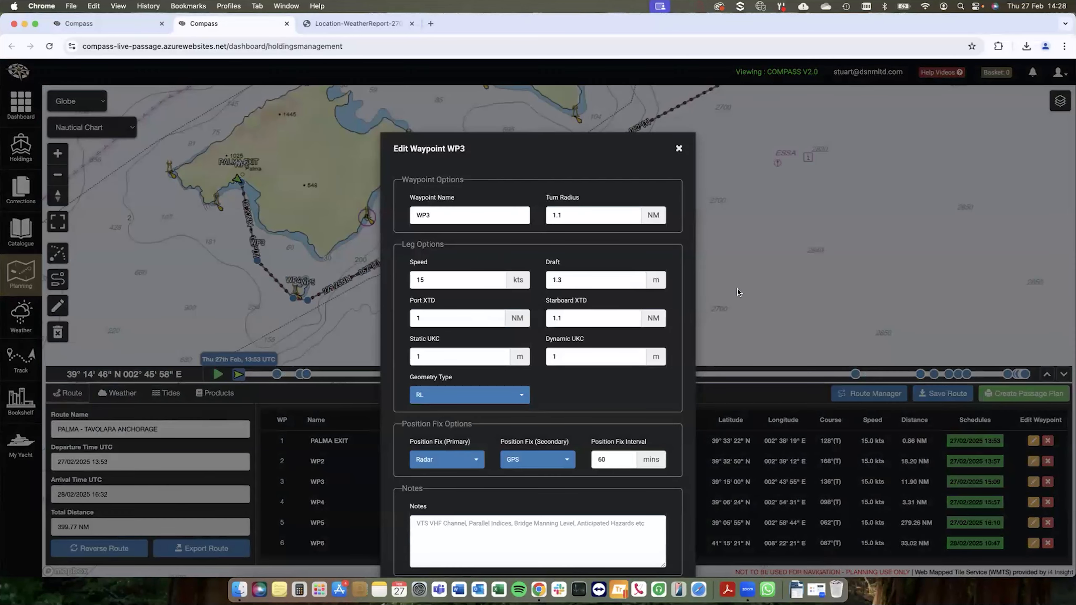
left_click(679, 149)
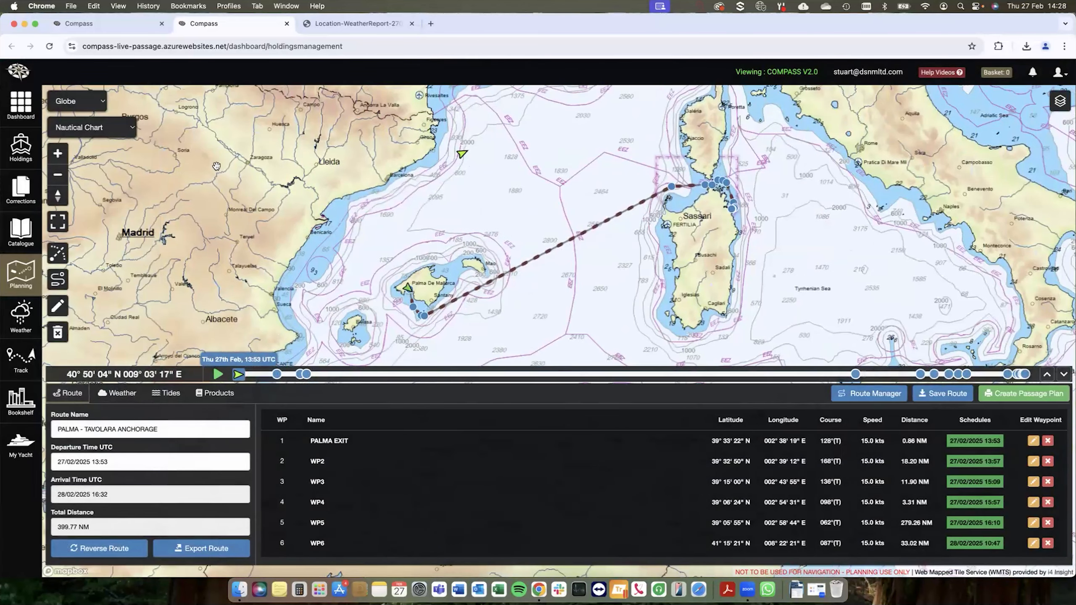
Step: Examine the nautical chart detail around Cagliari and along the final waypoints to the Tavolara anchorage
scroll(693, 212, "up", 2)
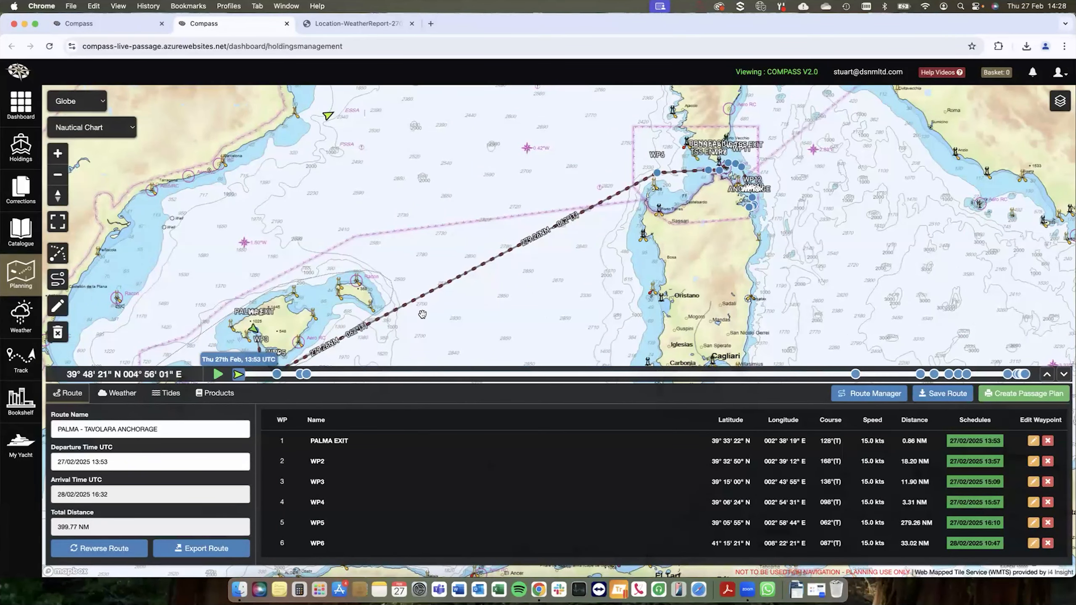
left_click_drag(550, 253, 570, 241)
scroll(866, 282, "up", 4)
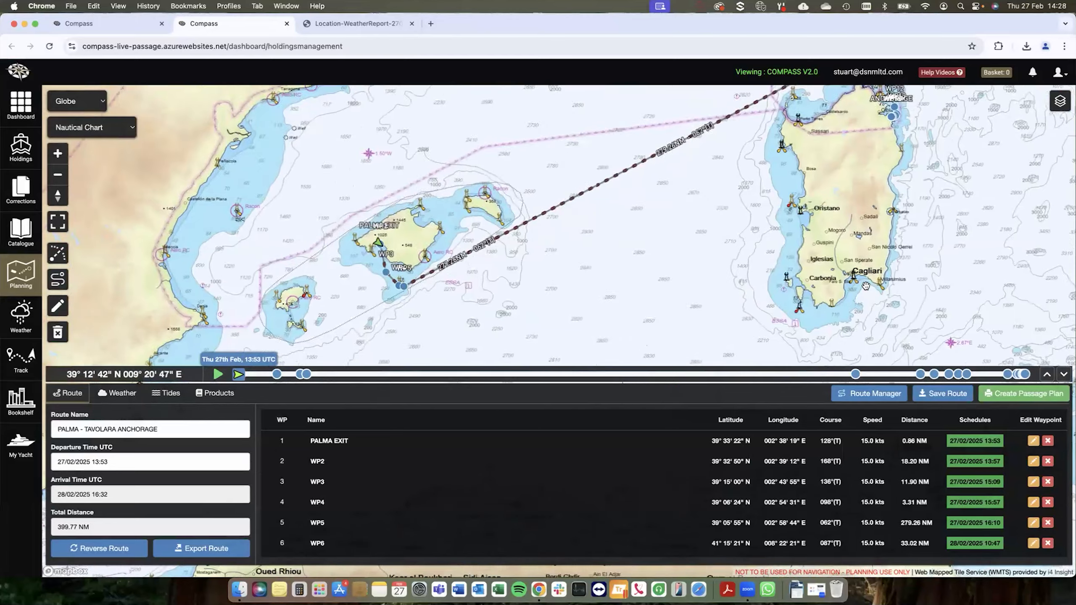
scroll(866, 282, "up", 10)
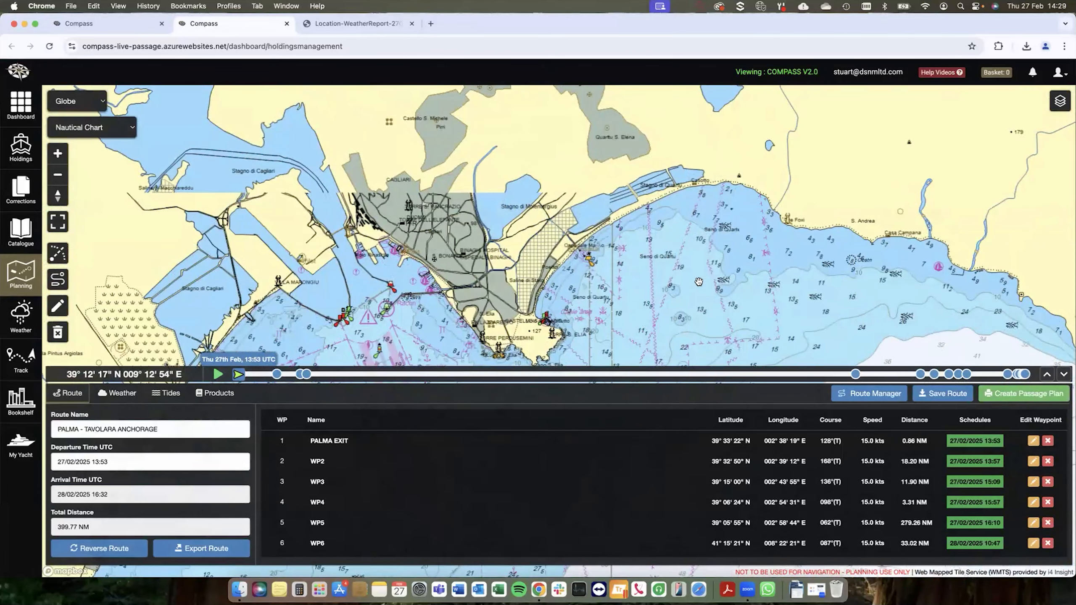
scroll(698, 282, "down", 10)
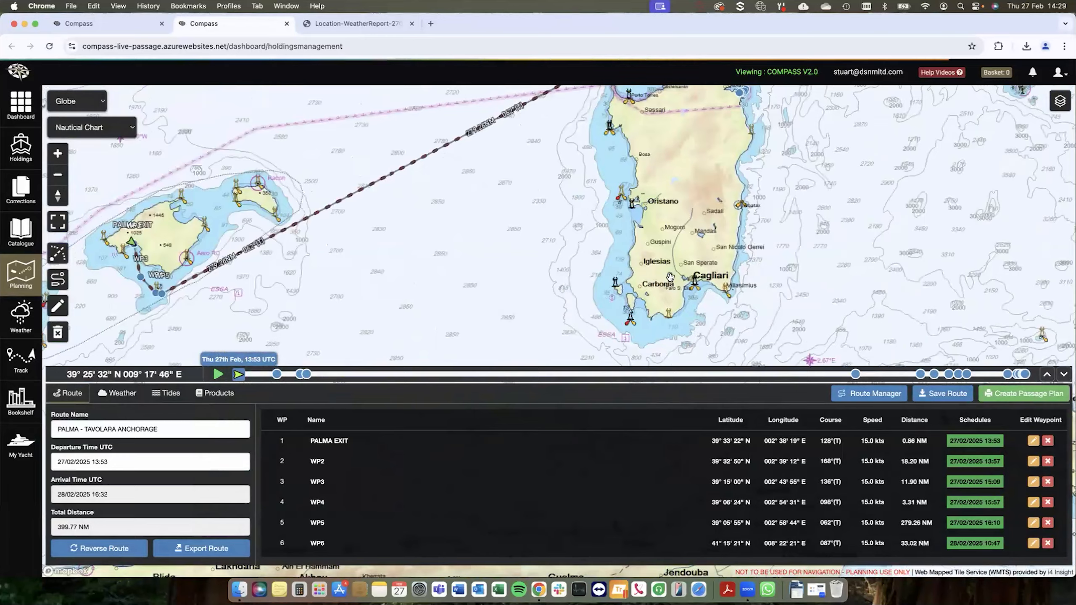
scroll(695, 201, "up", 10)
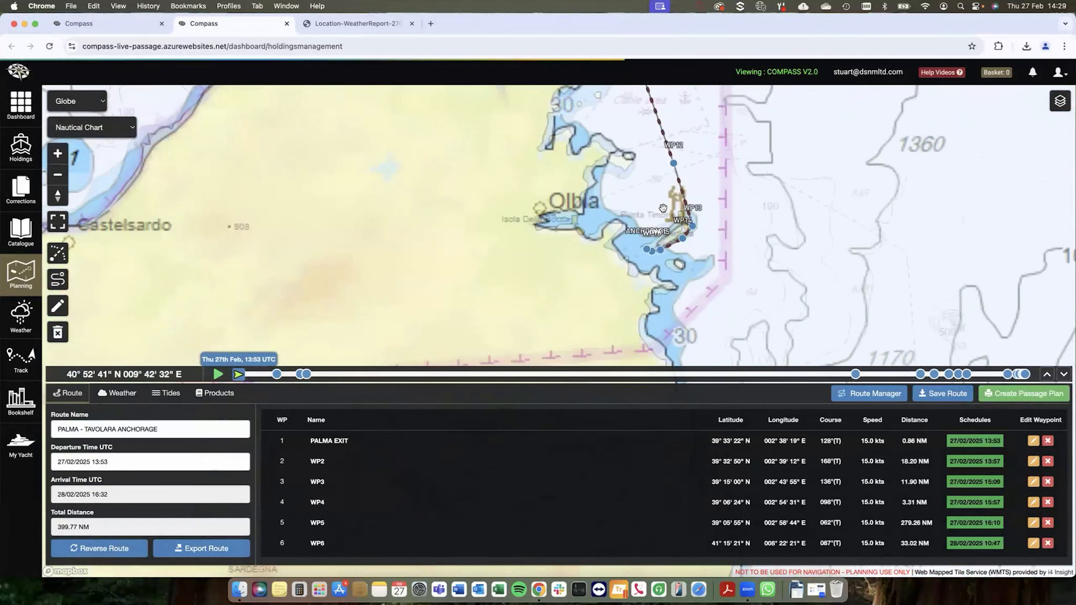
scroll(654, 187, "up", 5)
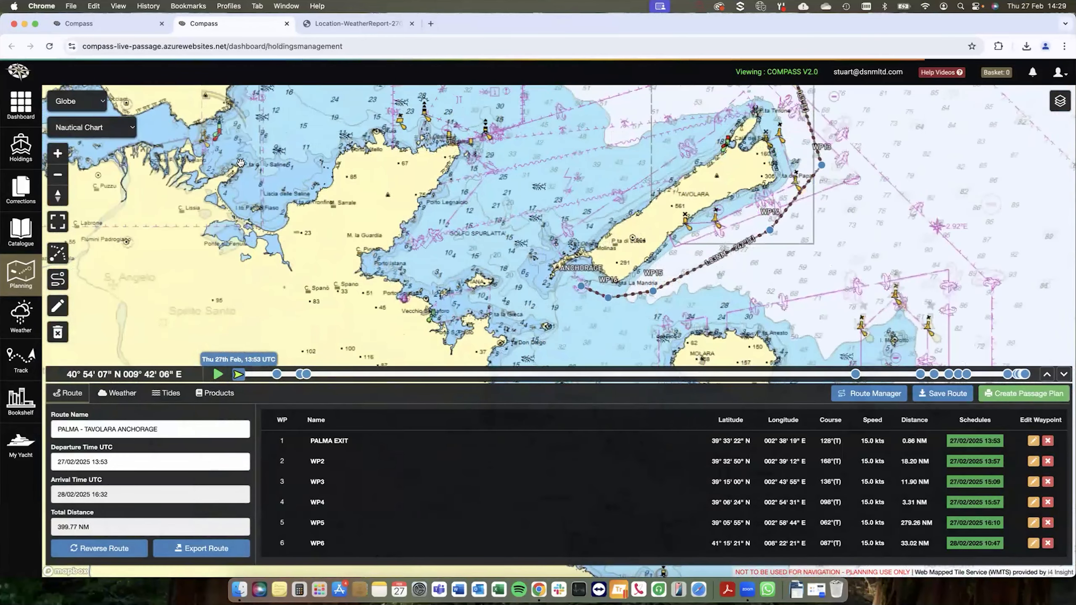
Step: Change the base map to Navtor ENC Layer and examine the route from the Tavolara anchorage back to Mallorca
left_click(111, 134)
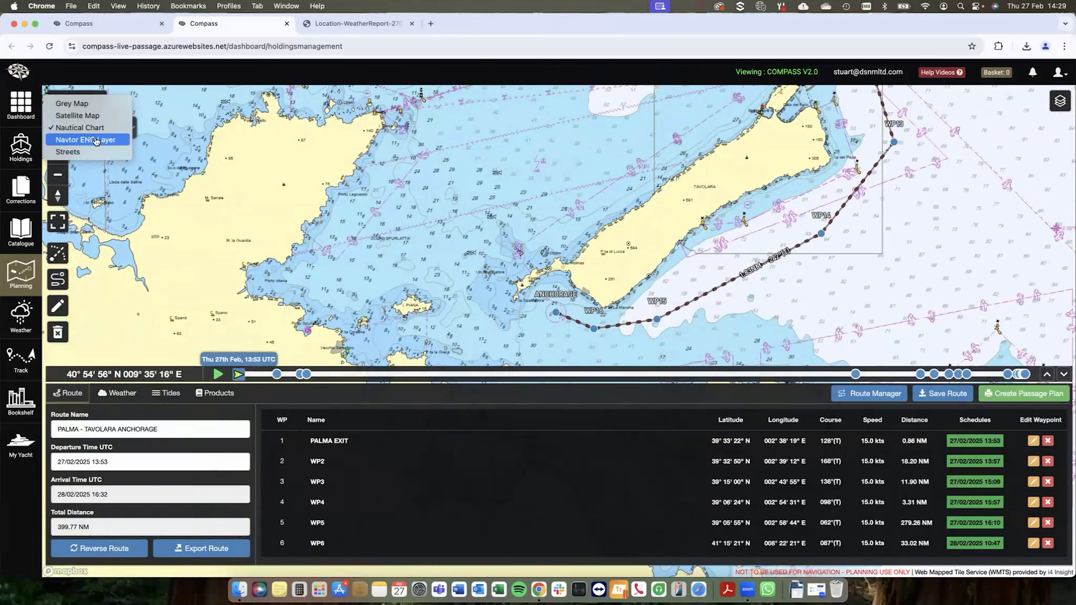
left_click(97, 140)
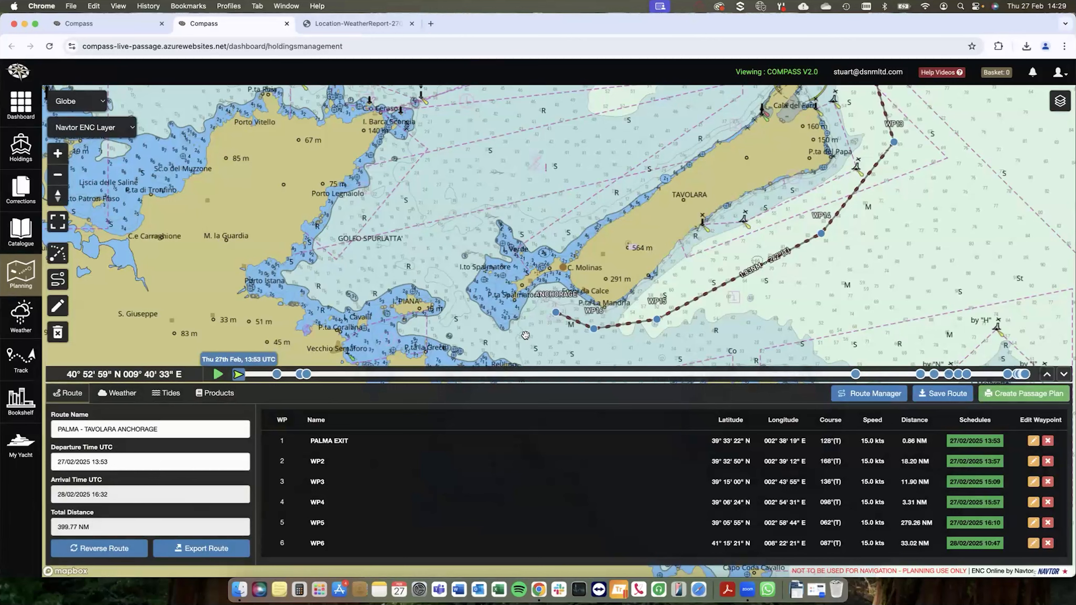
scroll(552, 328, "down", 6)
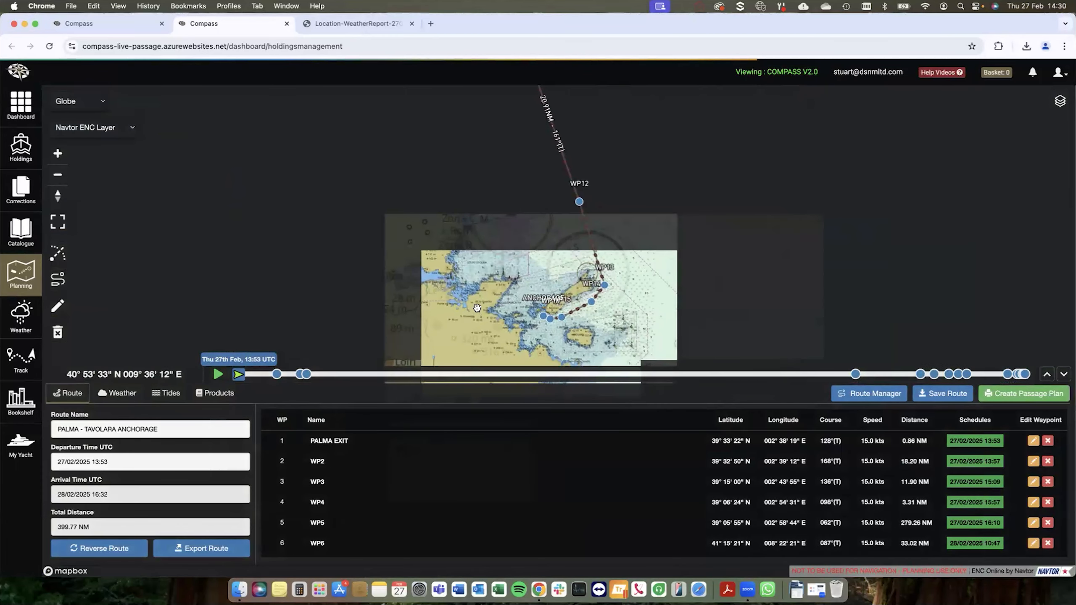
scroll(479, 308, "down", 4)
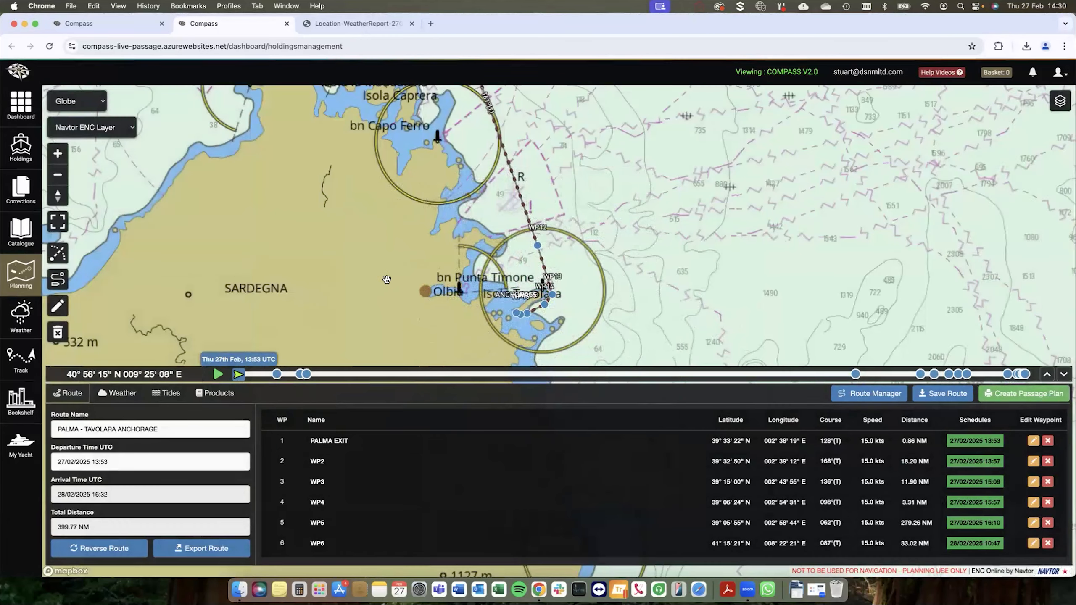
scroll(386, 279, "down", 3)
left_click_drag(364, 283, 496, 279)
scroll(383, 308, "down", 6)
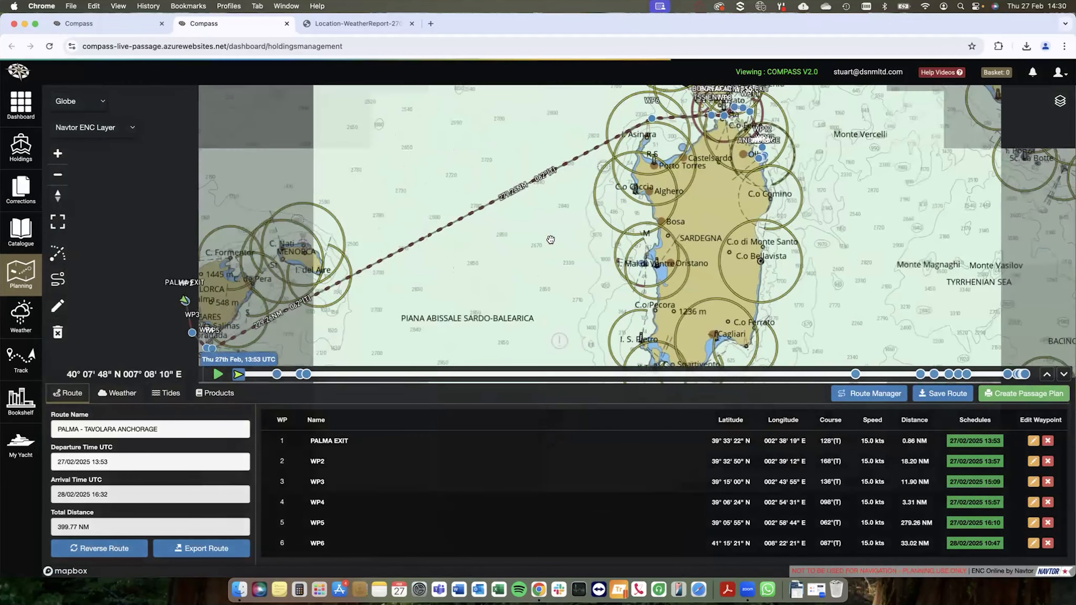
left_click_drag(552, 240, 617, 231)
scroll(618, 230, "down", 2)
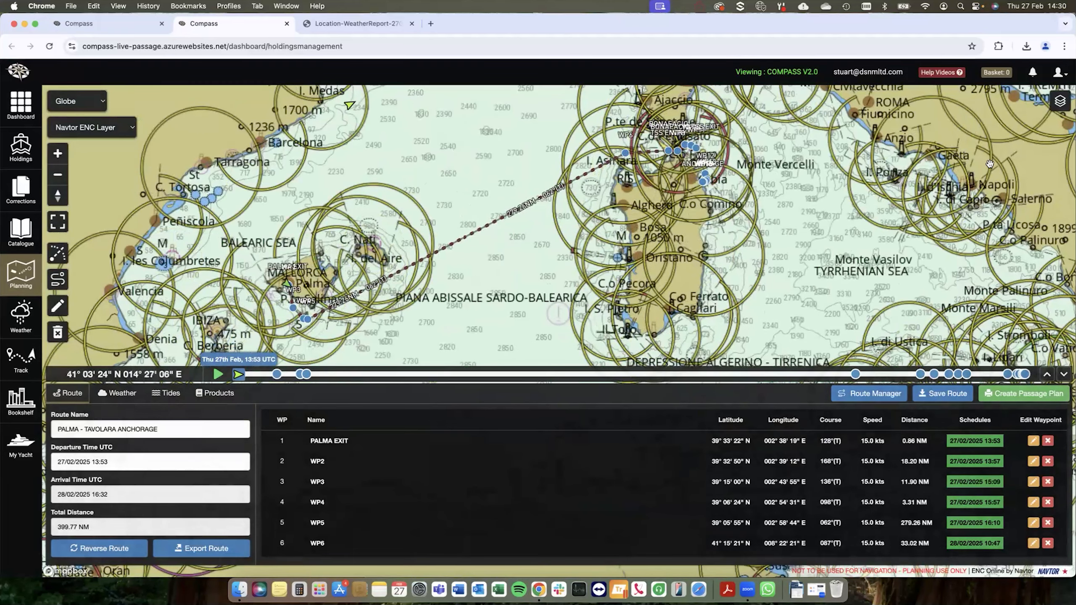
Step: Change the base map to Grey Map and display the Navarea III warnings on the map
left_click(91, 127)
left_click(87, 93)
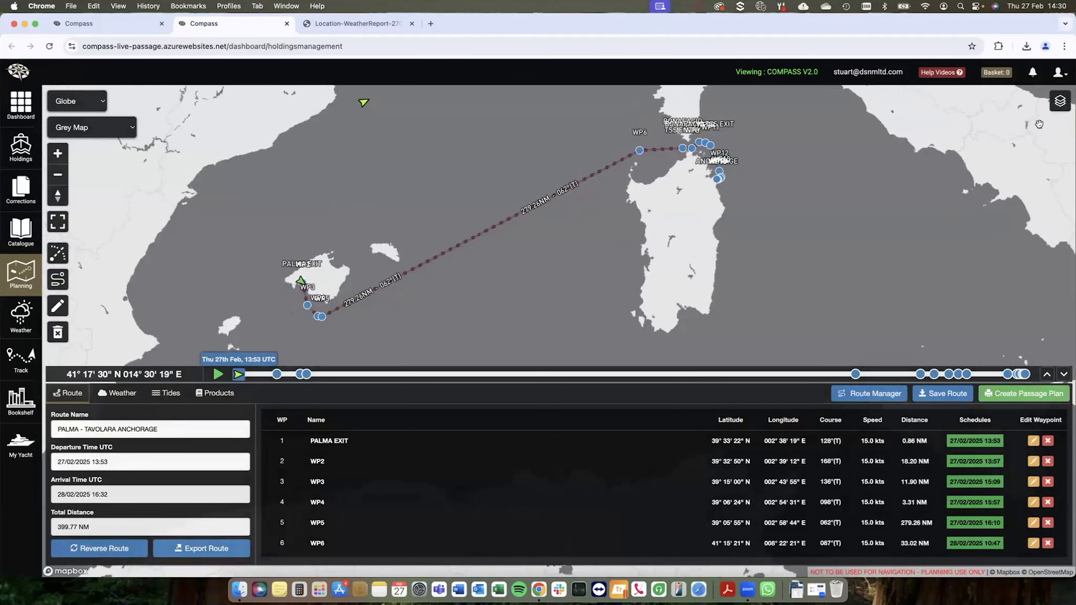
left_click(1061, 103)
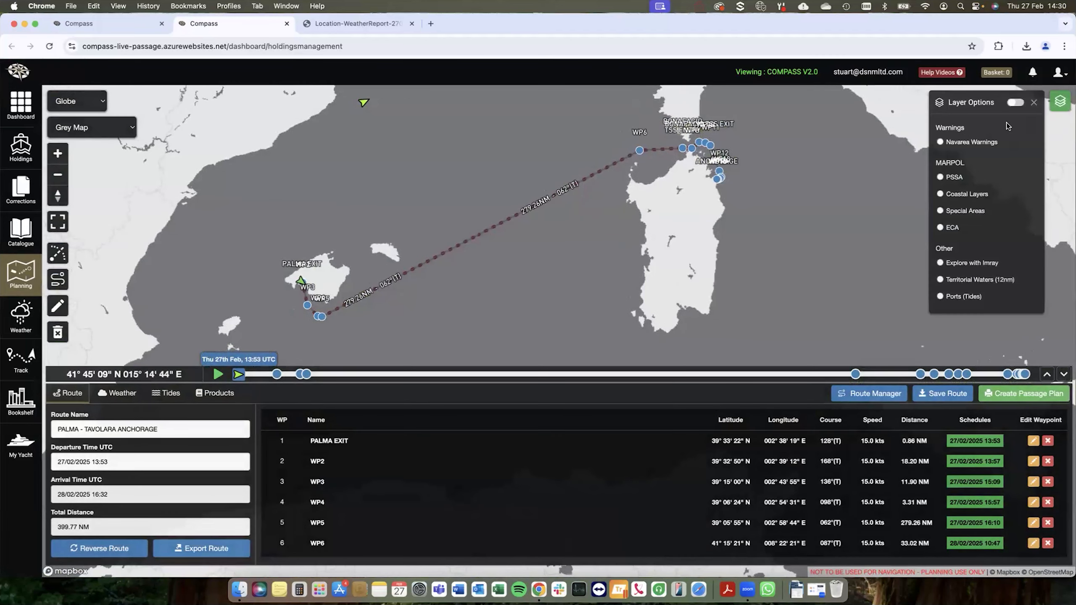
left_click(940, 142)
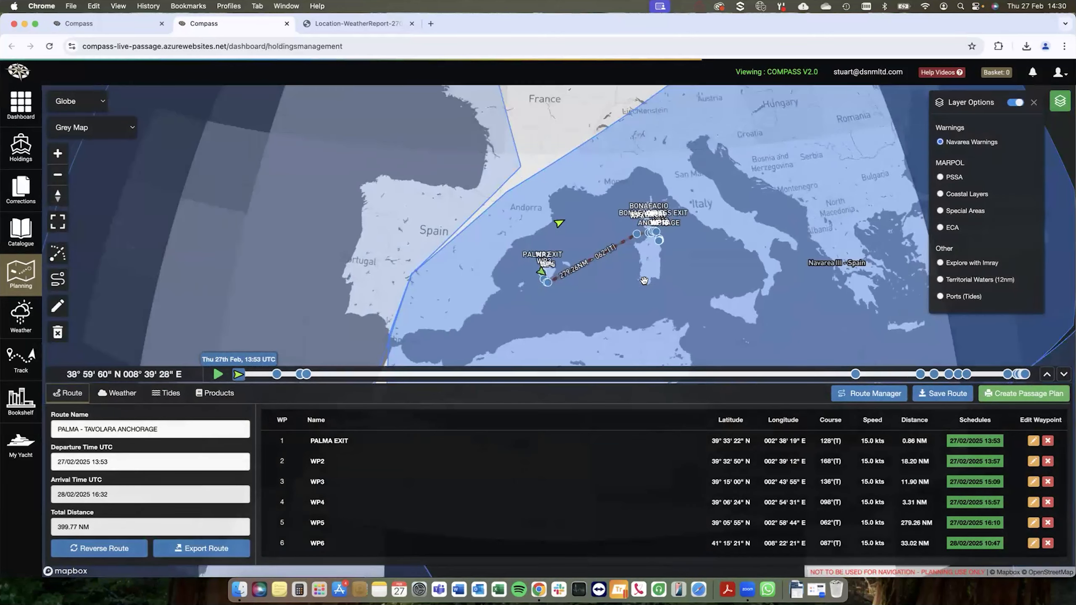
left_click(644, 279)
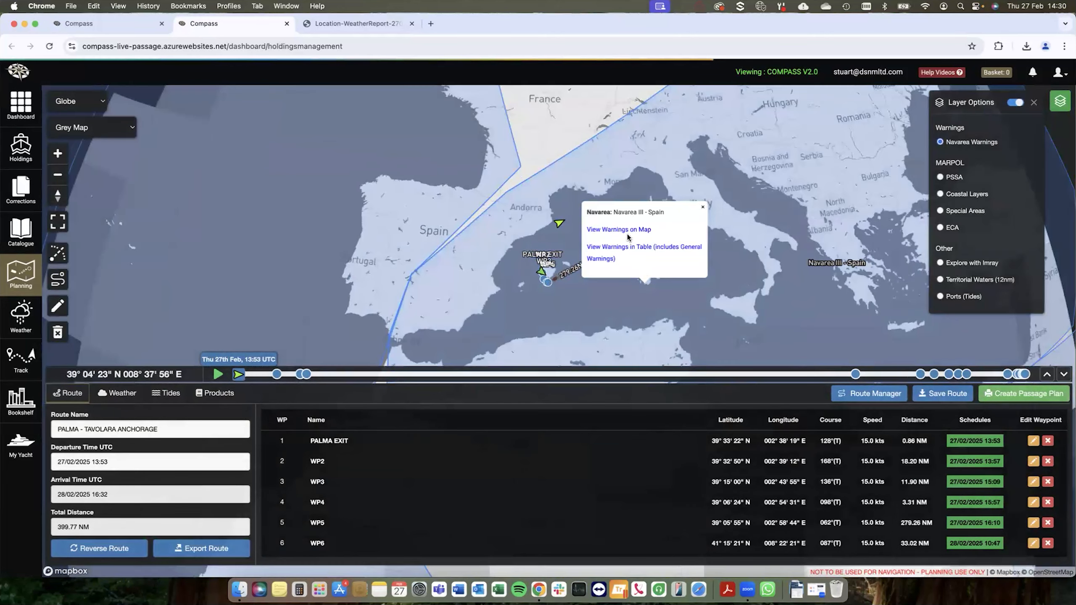
left_click(628, 231)
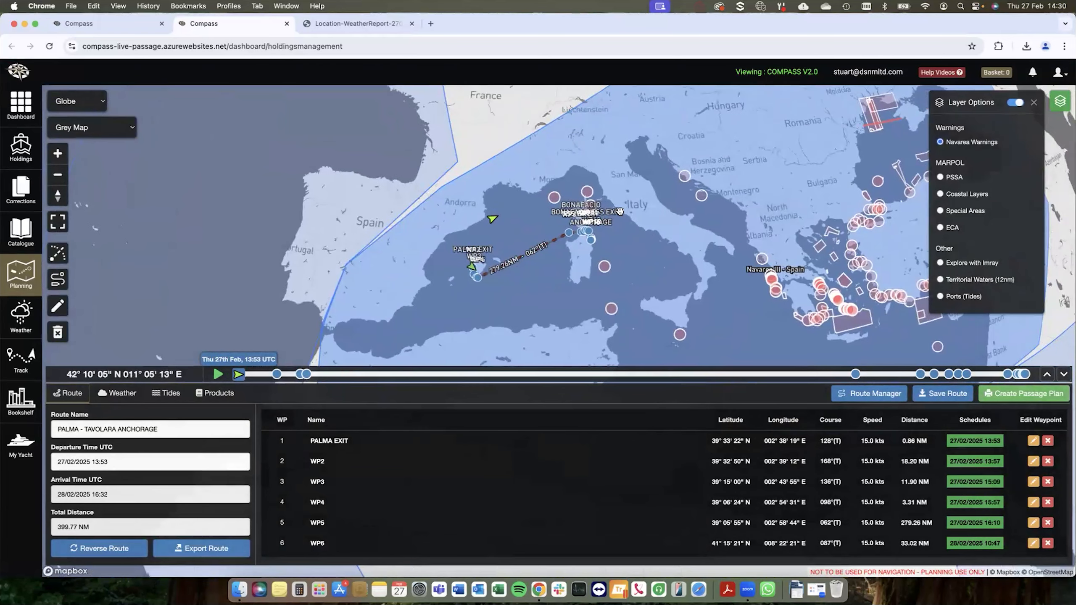
Step: Read the full text of the Navarea III warning marked in the sea east of Sardinia and close it
left_click_drag(654, 285, 567, 257)
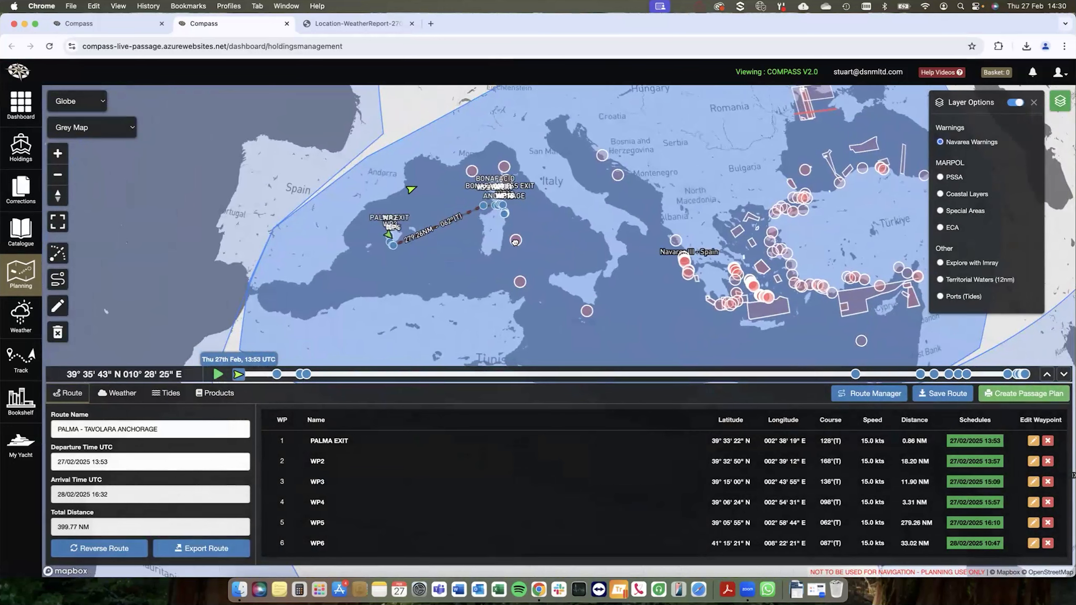
left_click(515, 240)
scroll(508, 317, "down", 3)
scroll(508, 317, "up", 5)
left_click_drag(628, 219, 620, 199)
left_click_drag(622, 317, 620, 276)
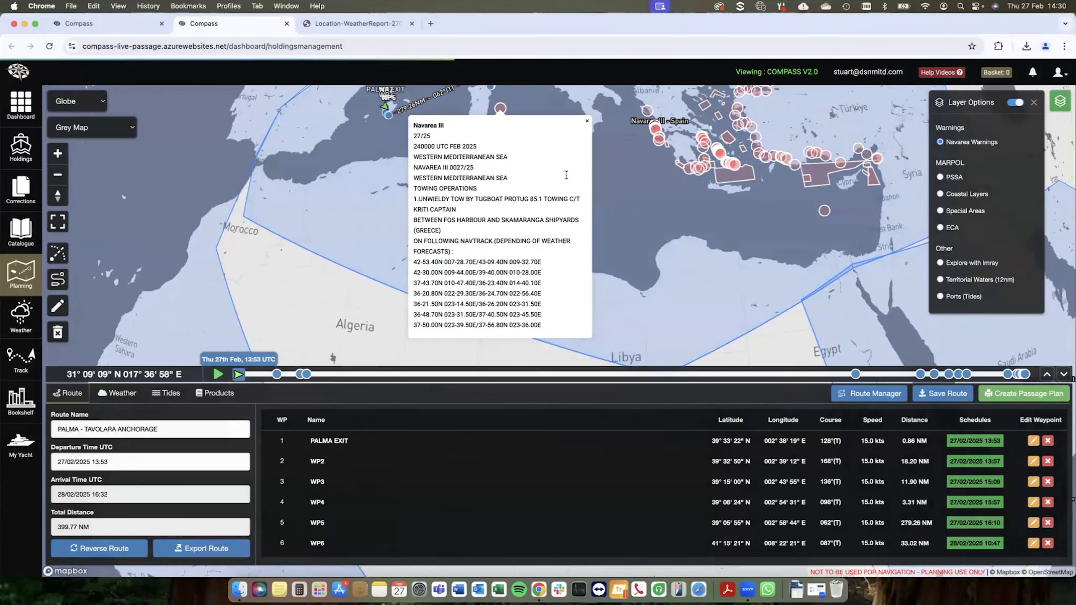
left_click(586, 122)
left_click_drag(586, 212, 624, 317)
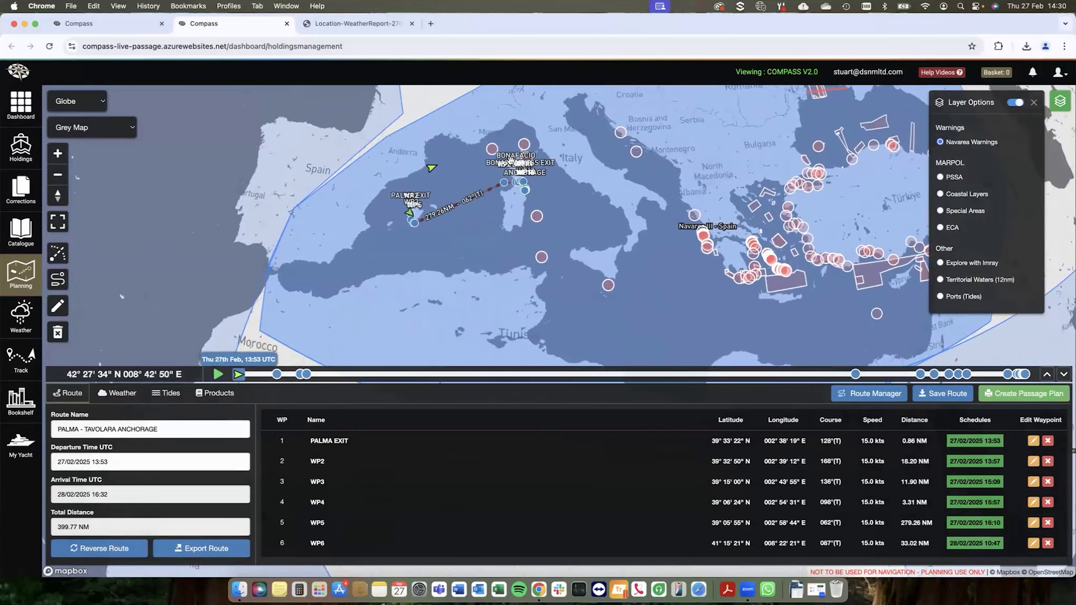
Step: Switch the map overlay to PSSA and identify the sensitive sea areas northwest of Sardinia and around the Strait of Bonifacio
scroll(510, 161, "up", 3)
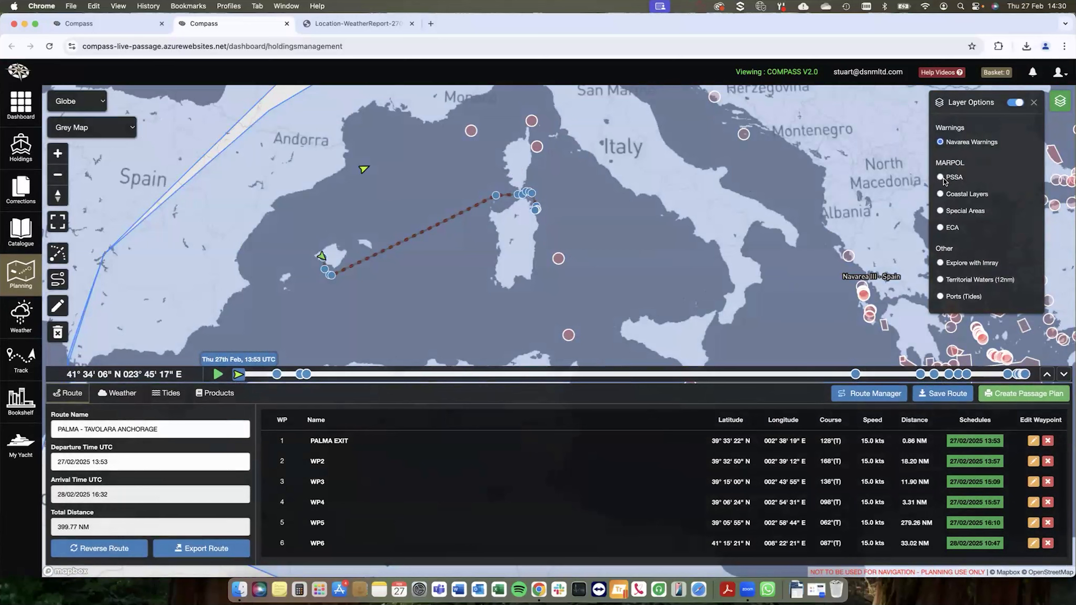
left_click(940, 179)
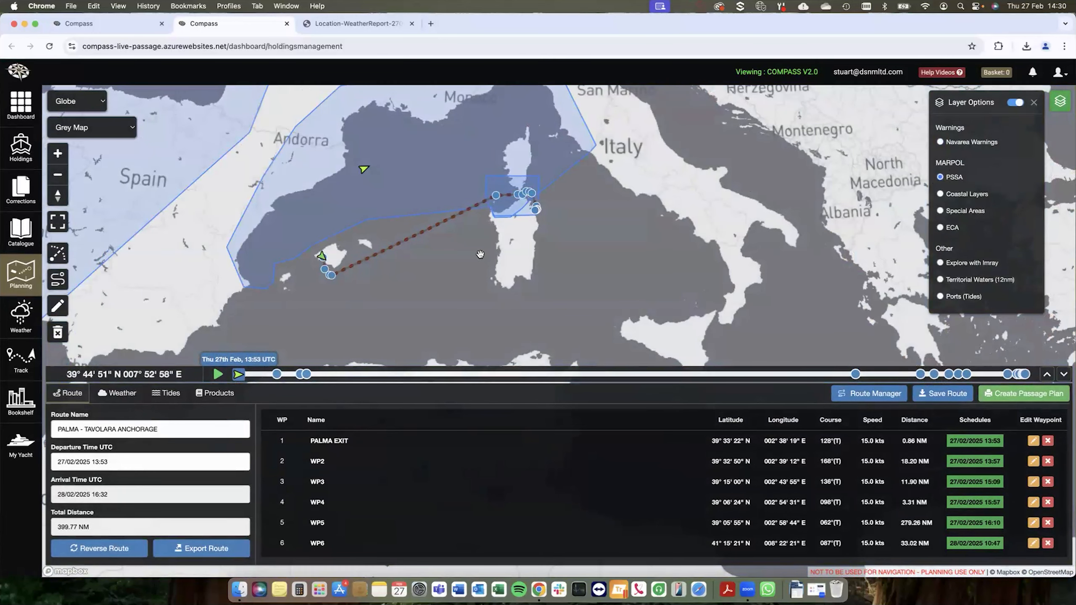
scroll(491, 238, "up", 2)
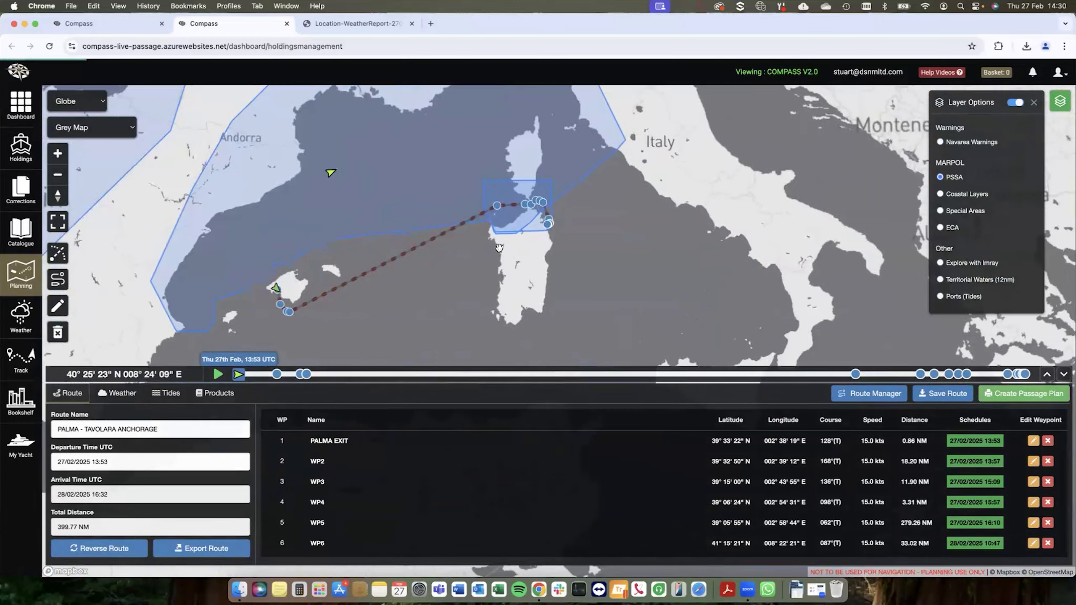
left_click(413, 200)
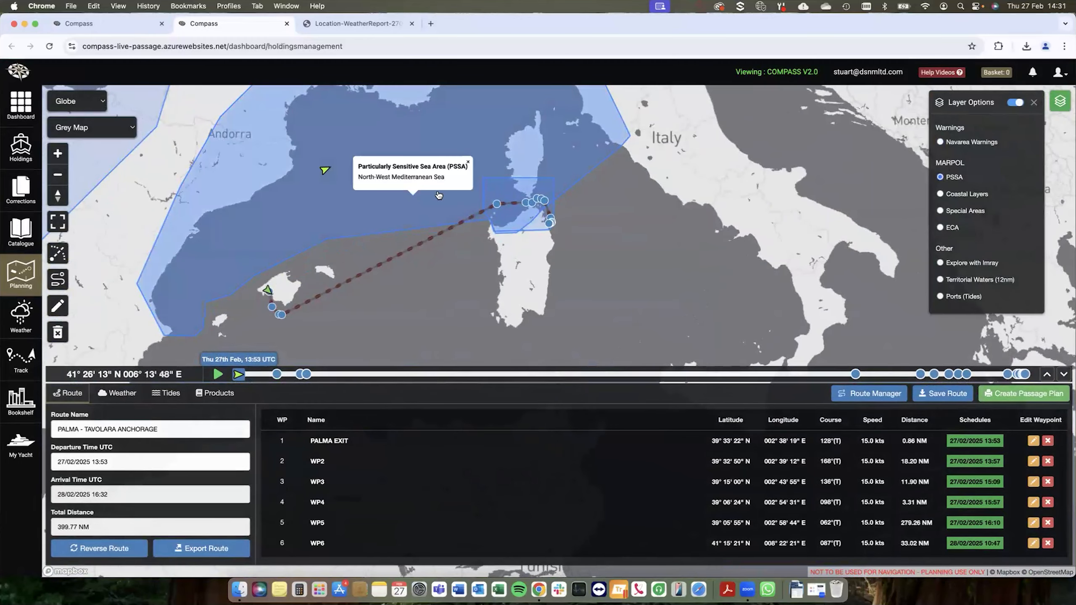
left_click(510, 220)
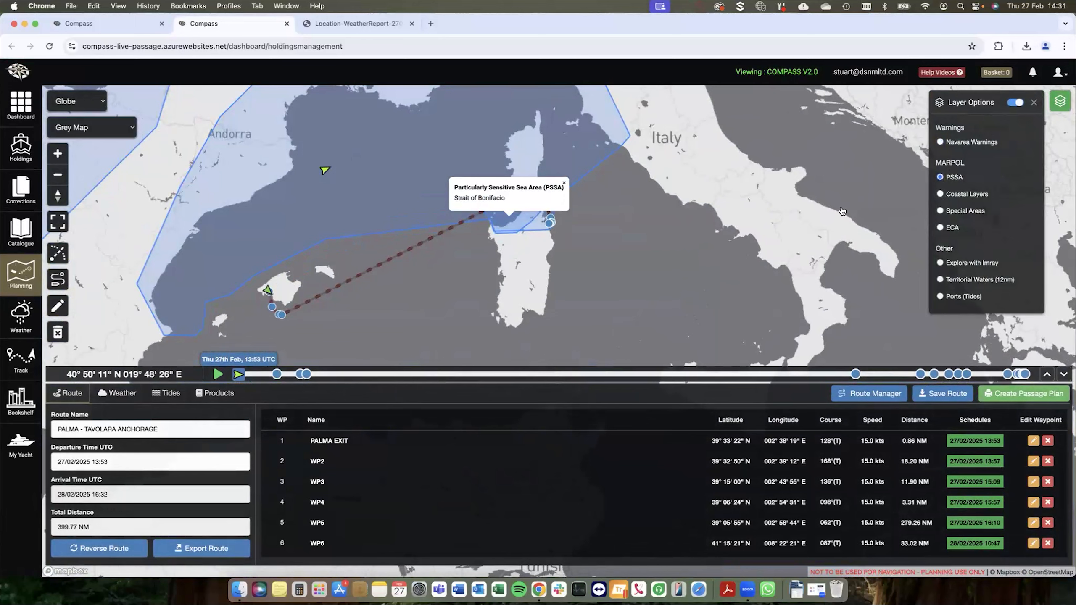
Step: Switch the map overlay to Coastal Layers, read the additional MARPOL information for the waters off northwest Sardinia, and close it
left_click(940, 194)
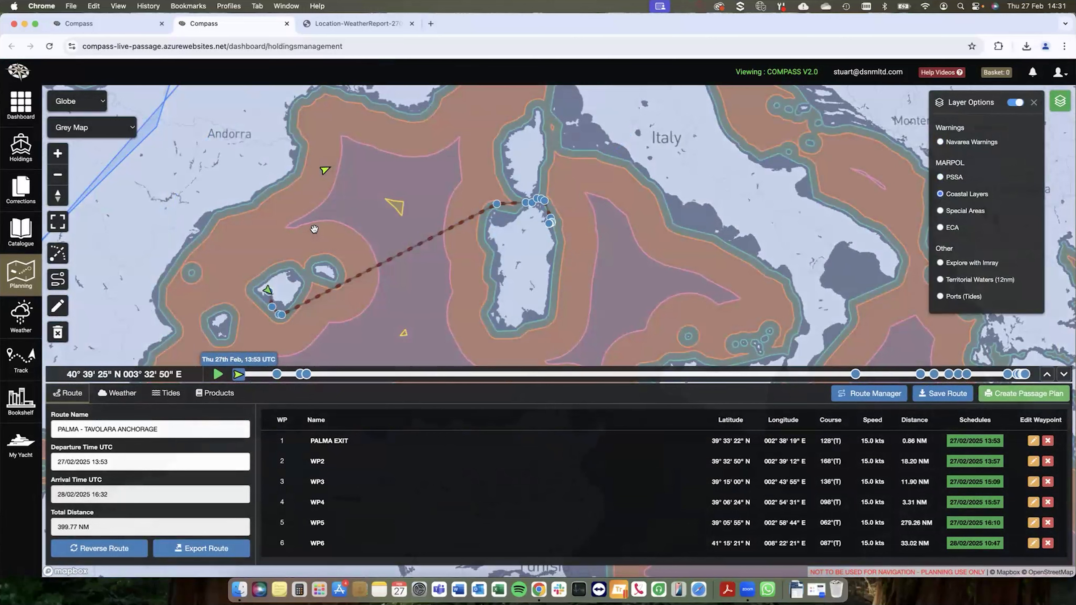
left_click(501, 216)
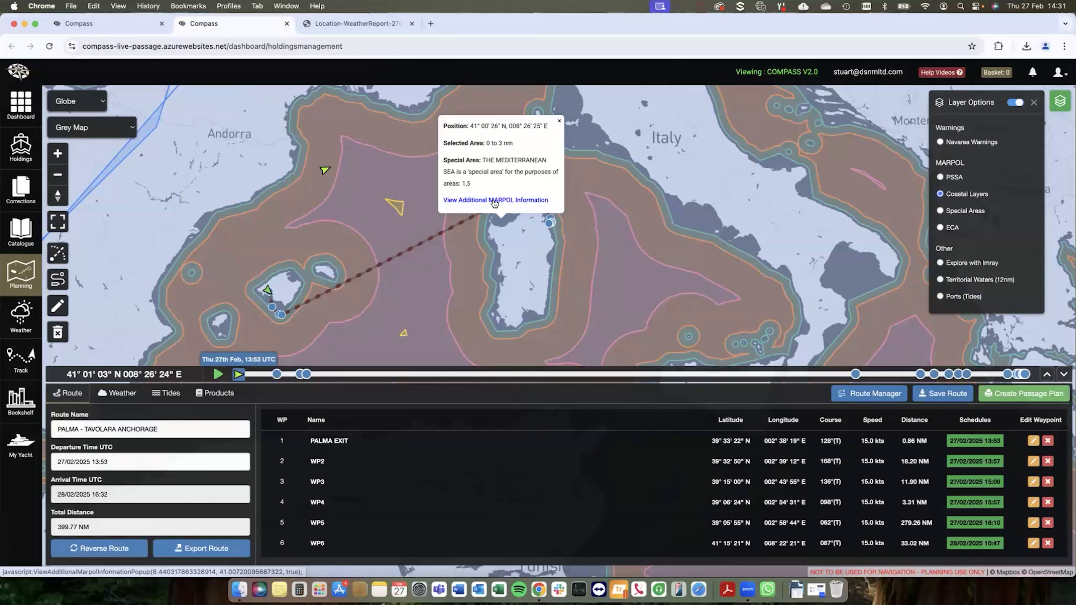
left_click(496, 202)
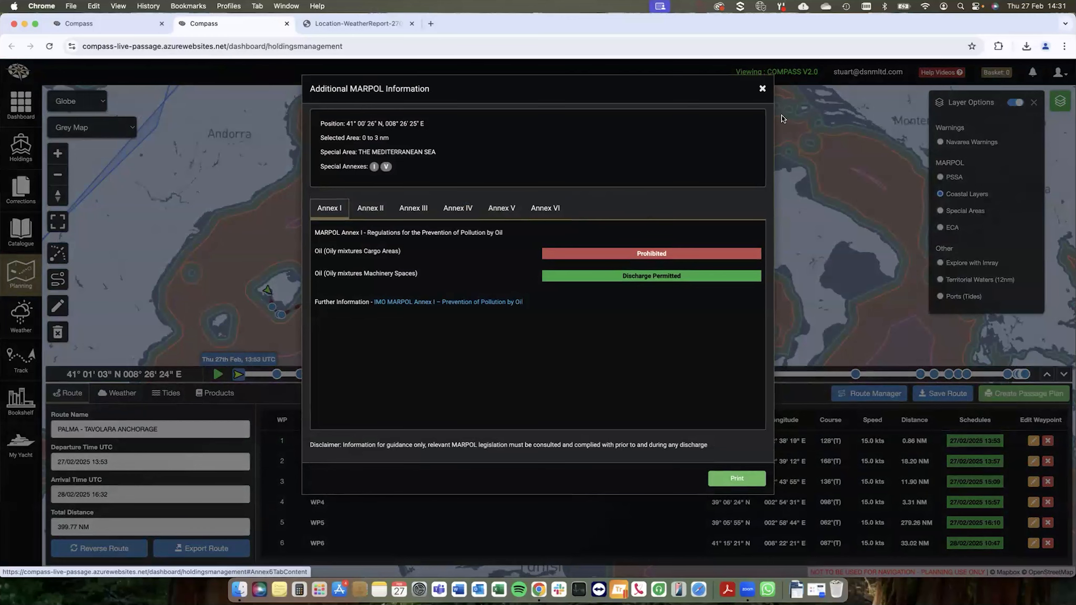
left_click(763, 91)
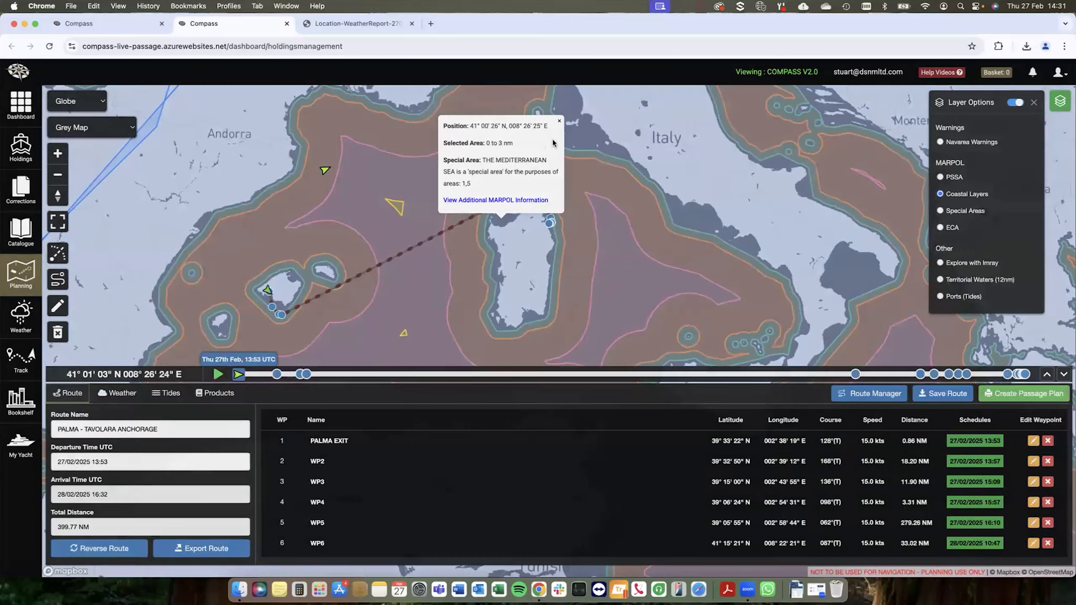
left_click(561, 120)
Step: Switch the map overlay to the MARPOL Special Areas and examine their extent across the Mediterranean
left_click(949, 210)
scroll(596, 256, "down", 5)
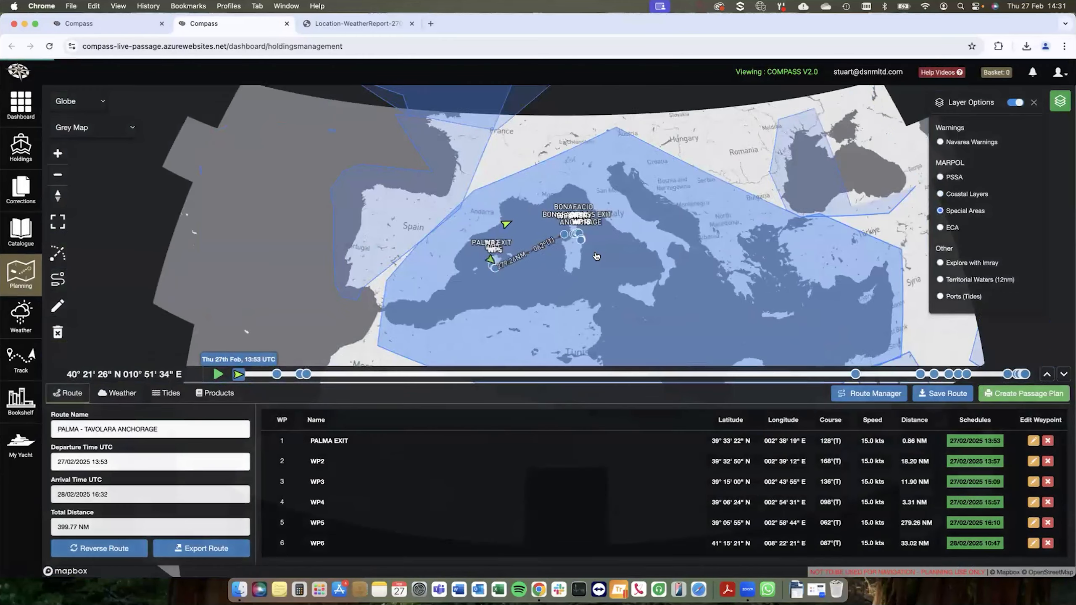
left_click_drag(497, 190, 439, 199)
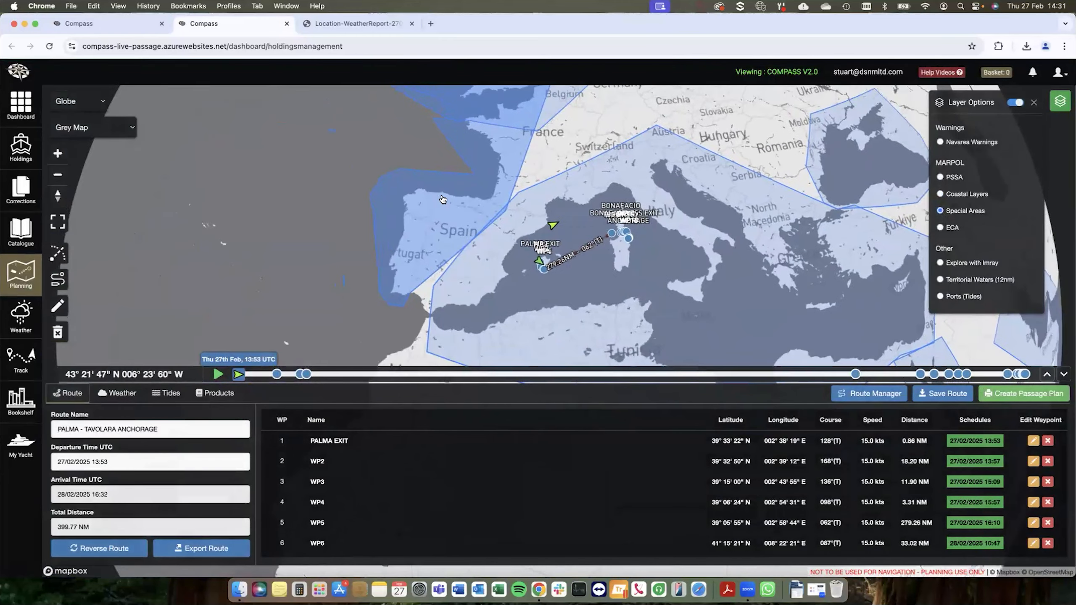
Step: Switch the map overlay to ECA and examine the emission control areas around northern Europe
left_click(940, 228)
left_click_drag(578, 140, 528, 194)
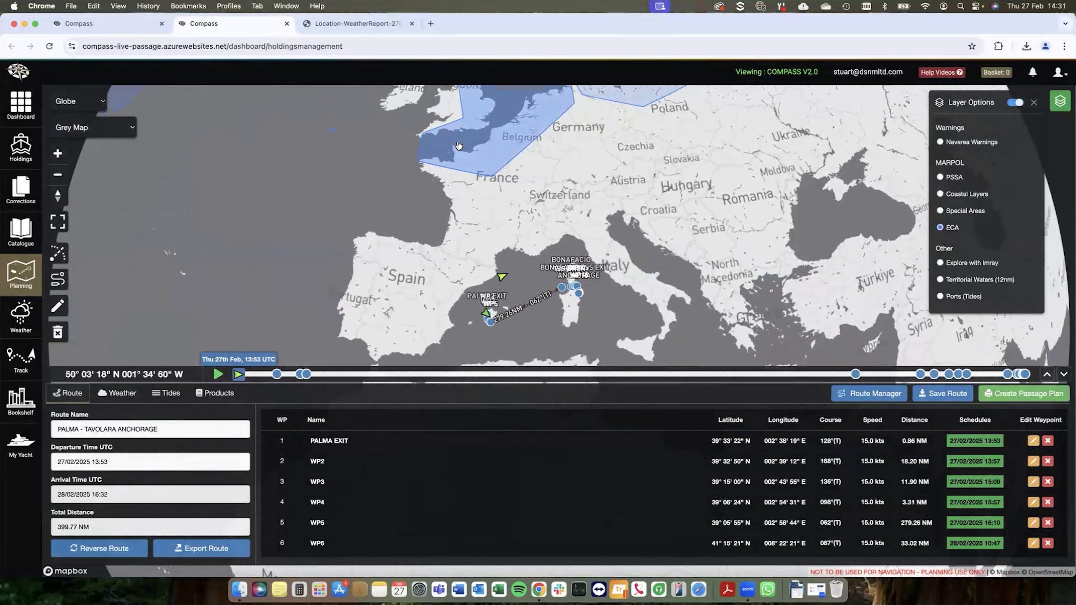
mouse_move(559, 155)
left_mouse_down()
mouse_move(572, 183)
mouse_move(548, 161)
left_mouse_up()
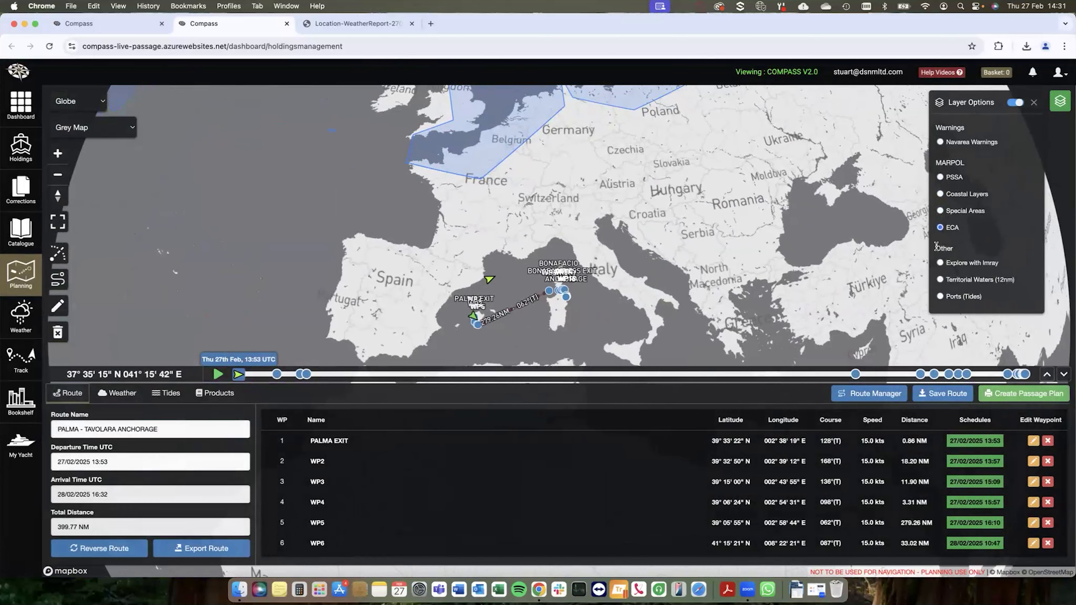
Step: Switch the map overlay to Territorial Waters (12nm) and examine the limits around Spain and the western Mediterranean
left_click(940, 281)
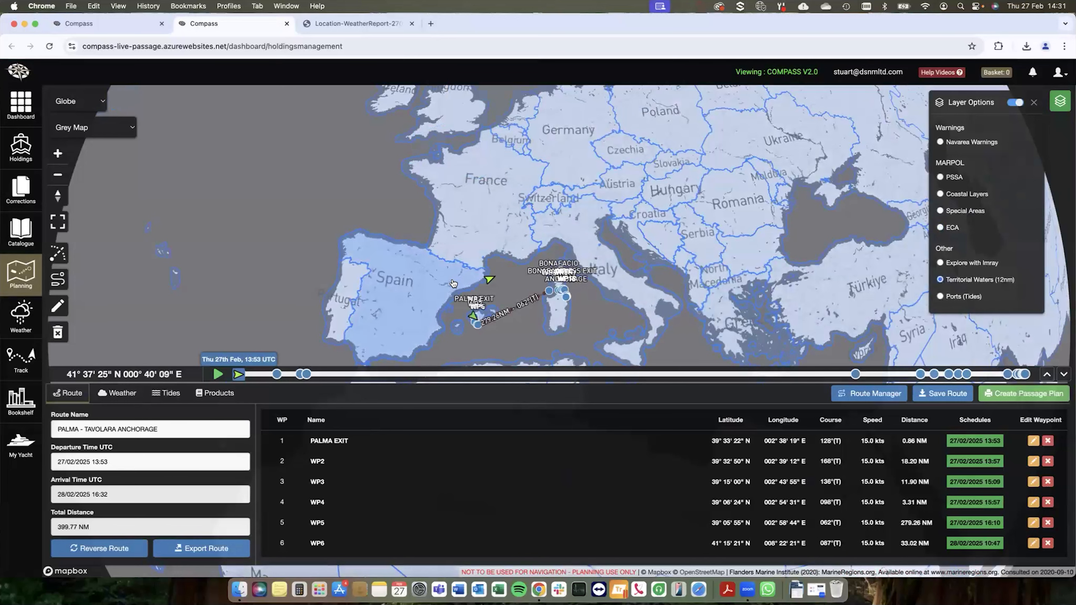
left_click_drag(424, 315, 425, 296)
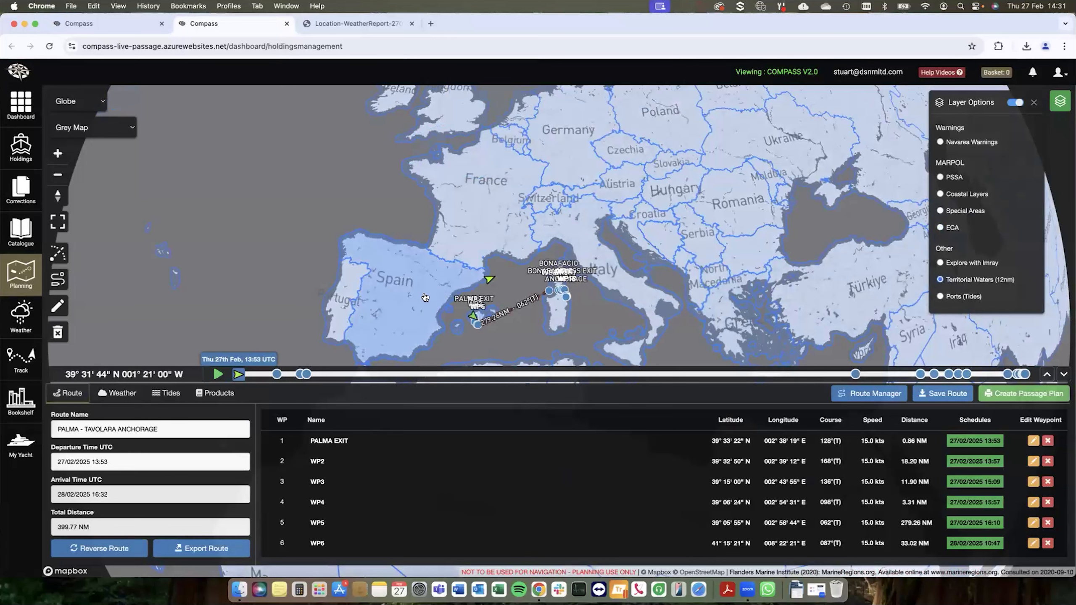
scroll(425, 296, "up", 2)
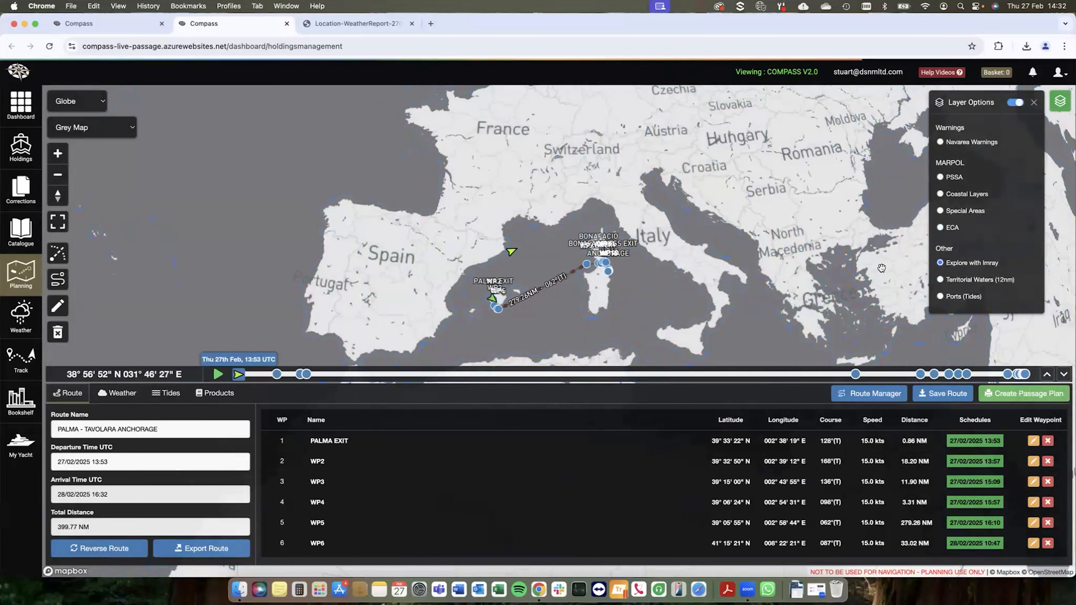
Step: Display the Explore with Imray overlay and examine its markers along the route to the Tavolara anchorage
left_click_drag(627, 272, 620, 266)
scroll(619, 266, "up", 4)
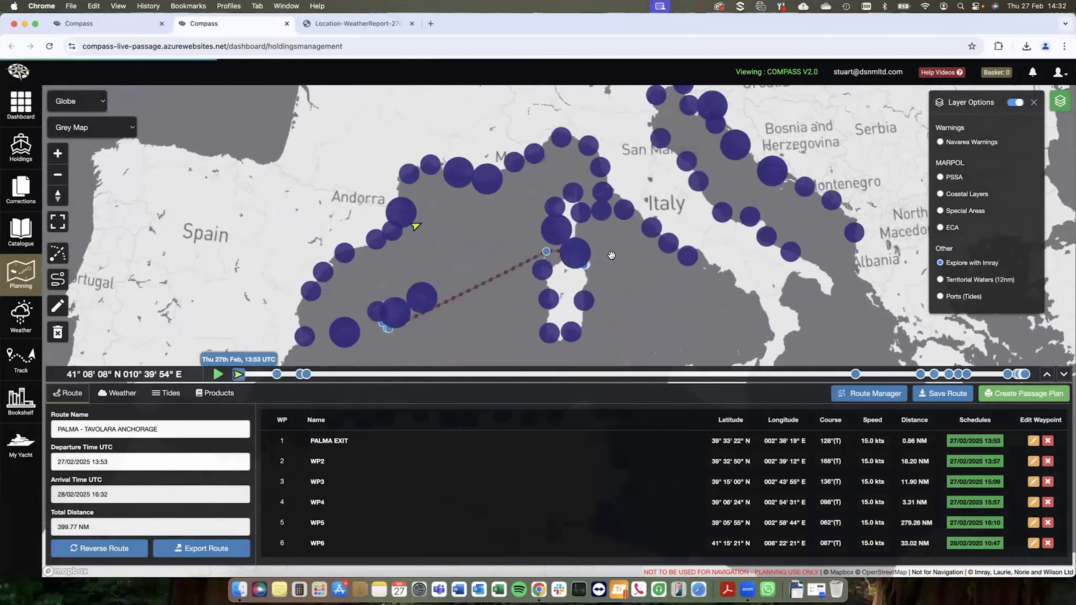
scroll(601, 256, "up", 2)
scroll(583, 262, "up", 2)
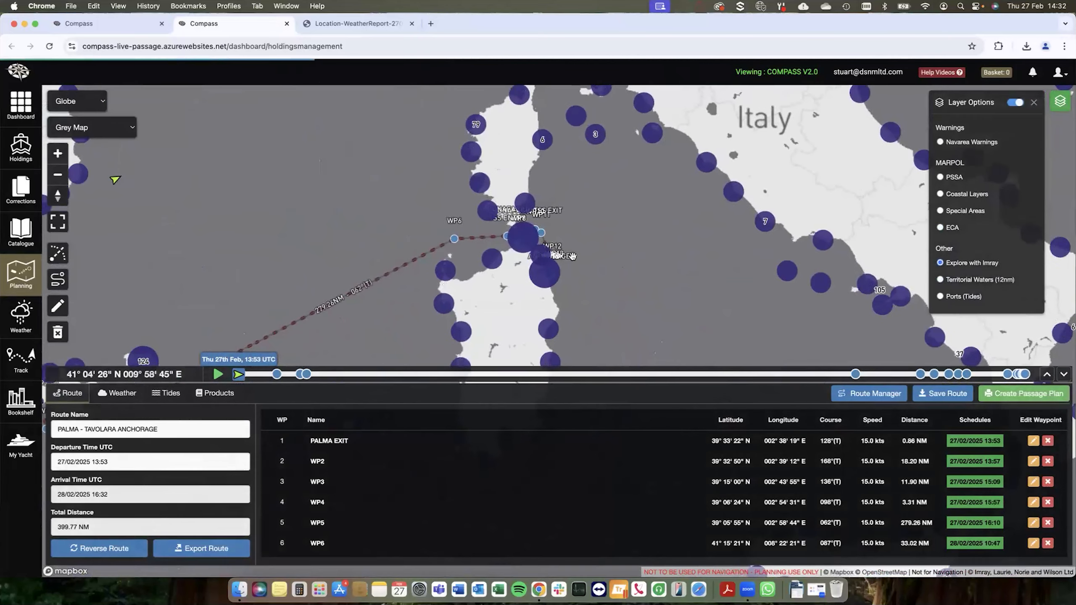
scroll(574, 257, "up", 2)
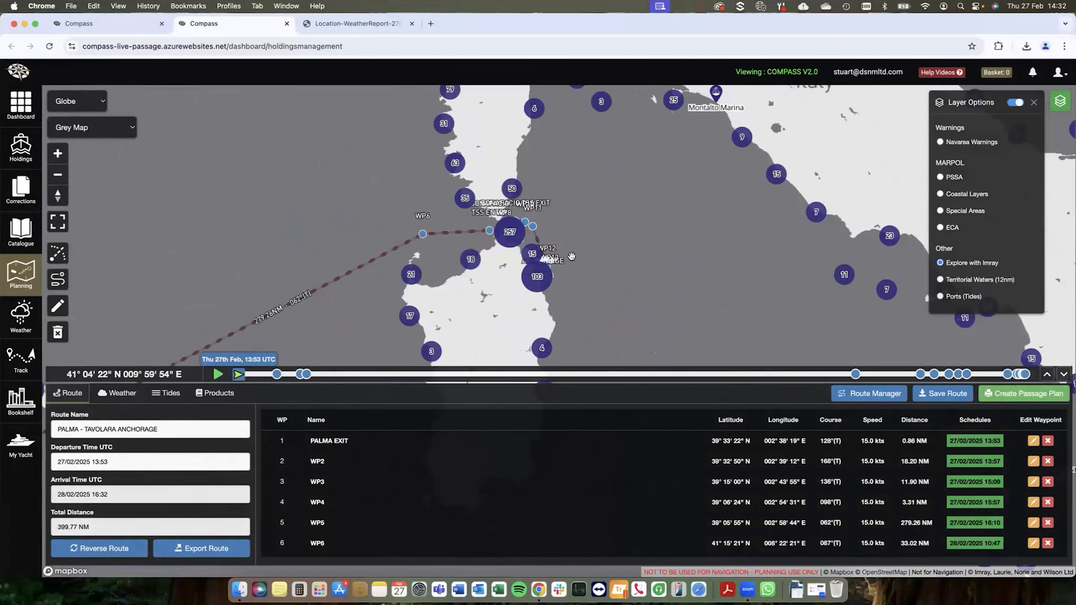
scroll(571, 258, "up", 3)
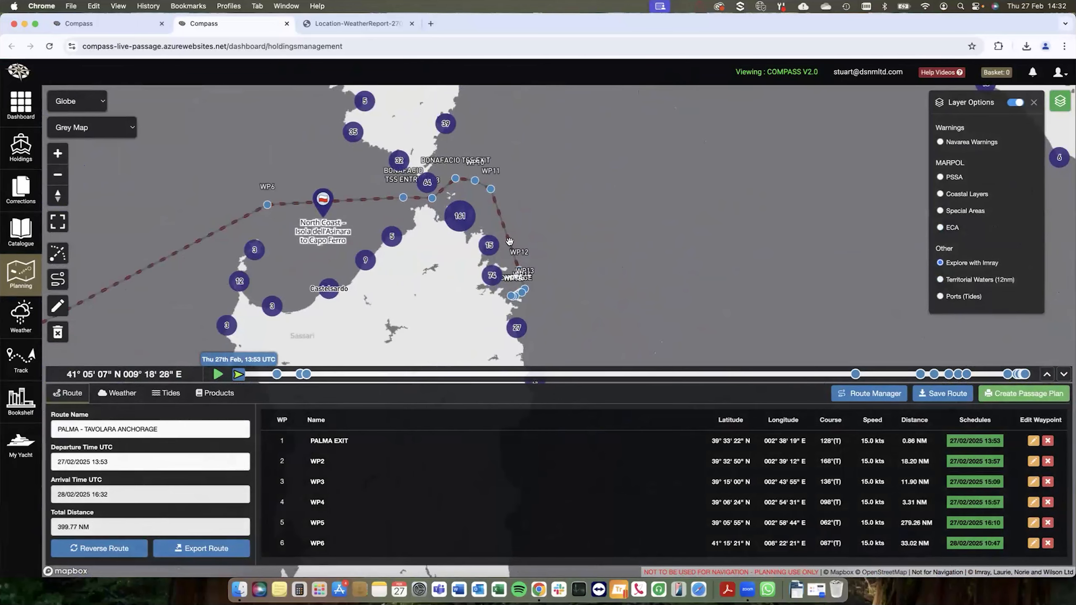
scroll(530, 279, "up", 5)
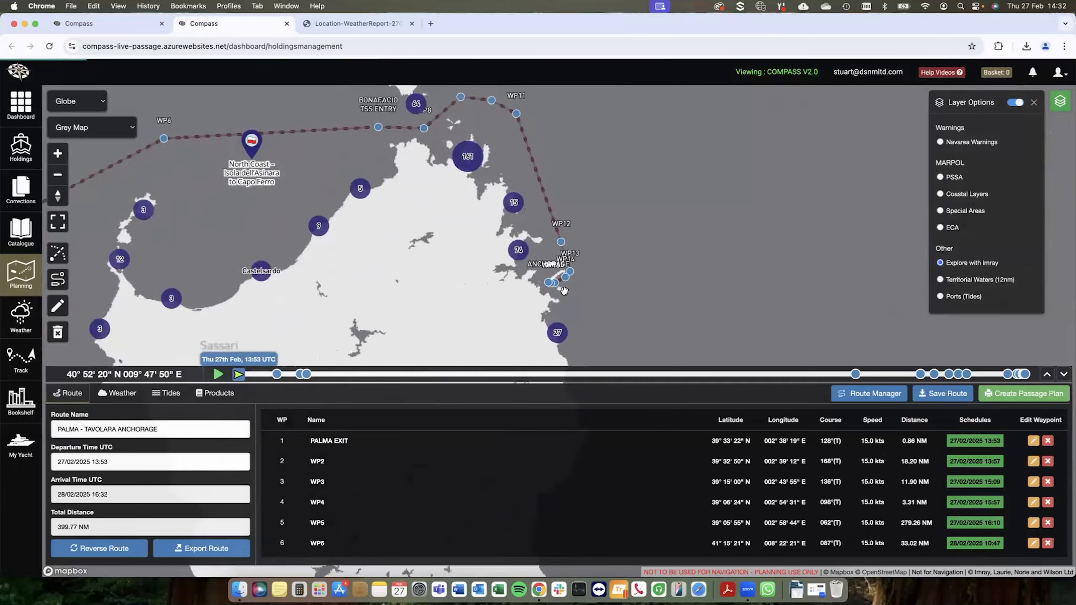
scroll(529, 279, "up", 5)
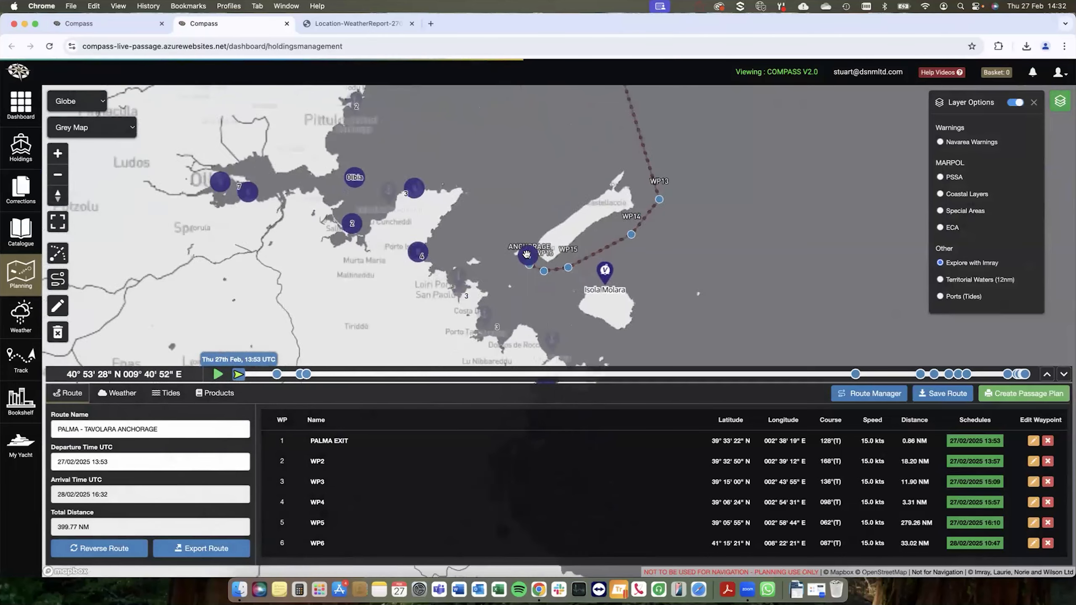
scroll(536, 246, "up", 5)
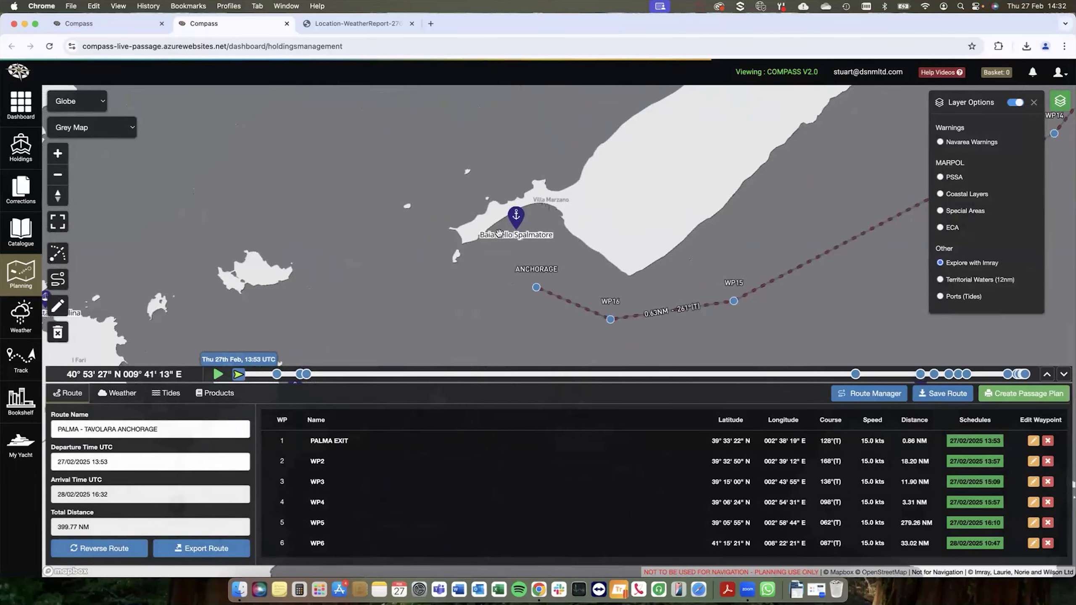
left_click_drag(607, 260, 576, 232)
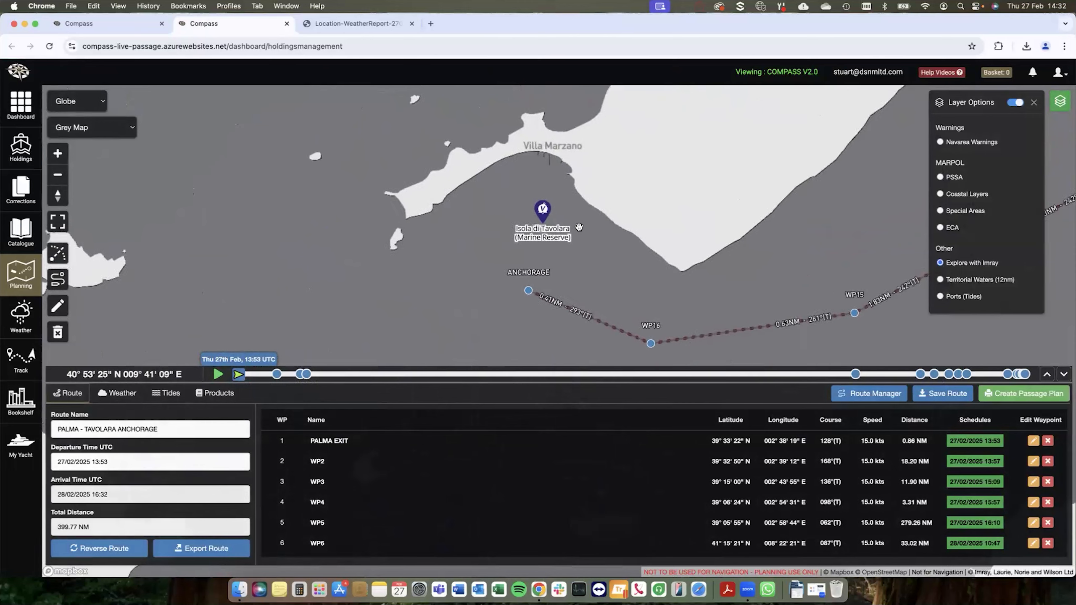
scroll(575, 231, "up", 2)
Step: Read the Imray pilotage information for the Isola di Tavolara (Marine Reserve) mooring and close it
left_click(534, 212)
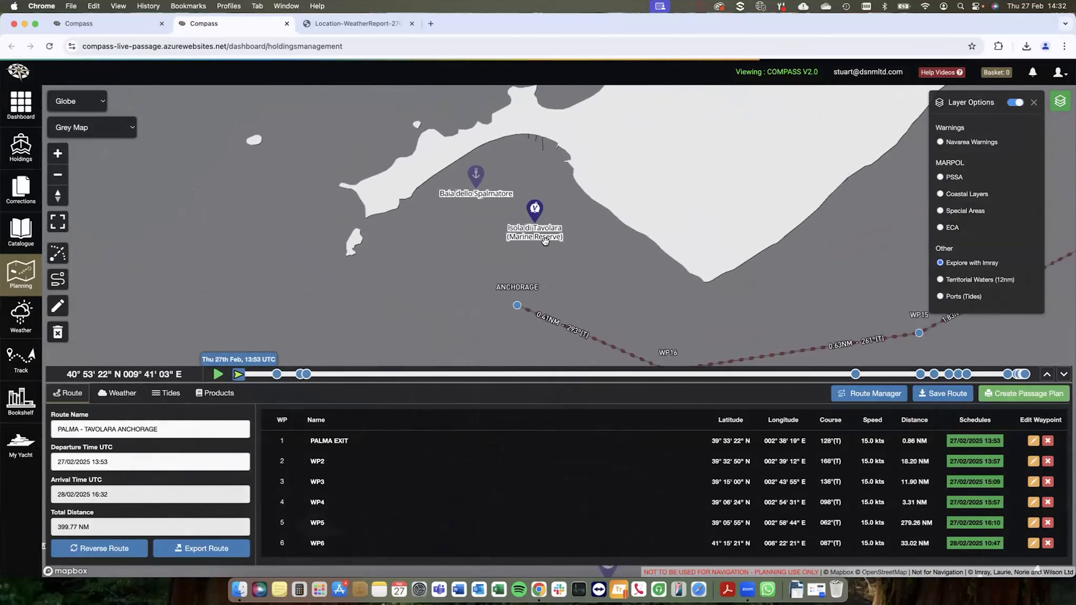
left_click(479, 255)
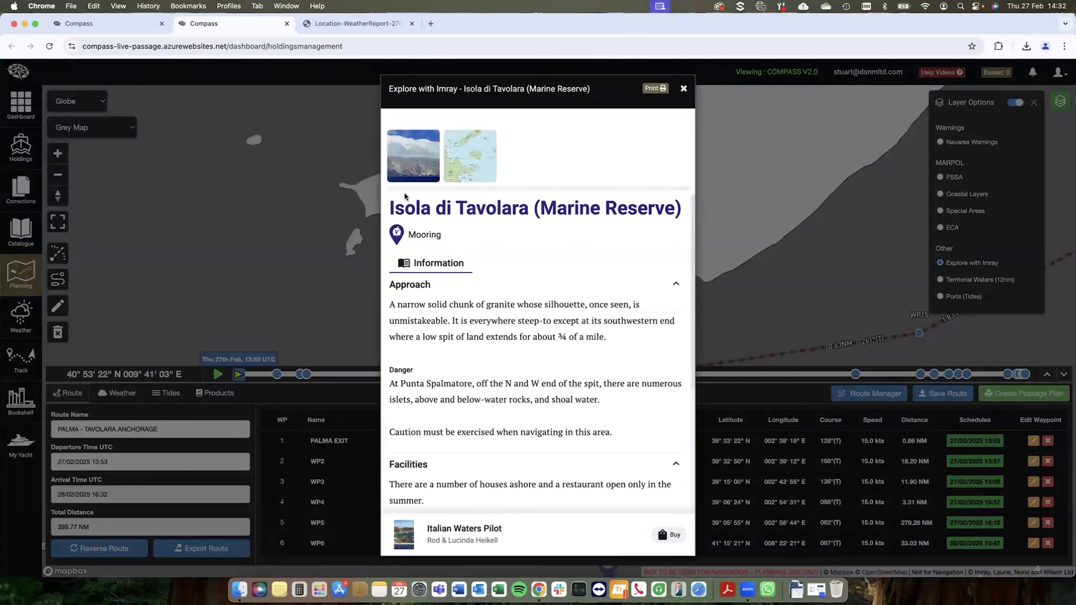
scroll(388, 309, "down", 1)
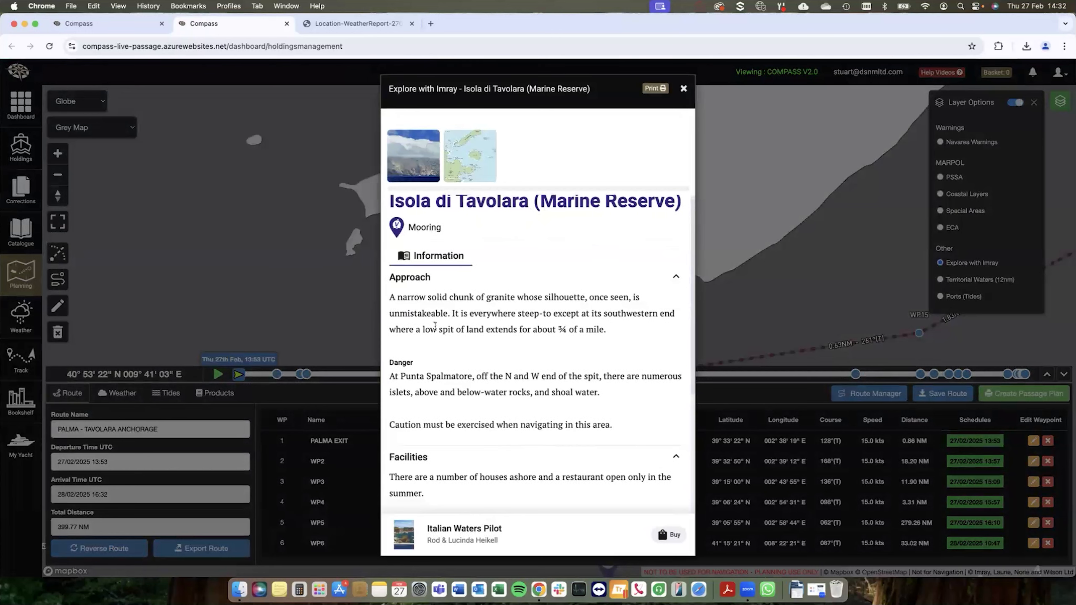
scroll(424, 311, "up", 1)
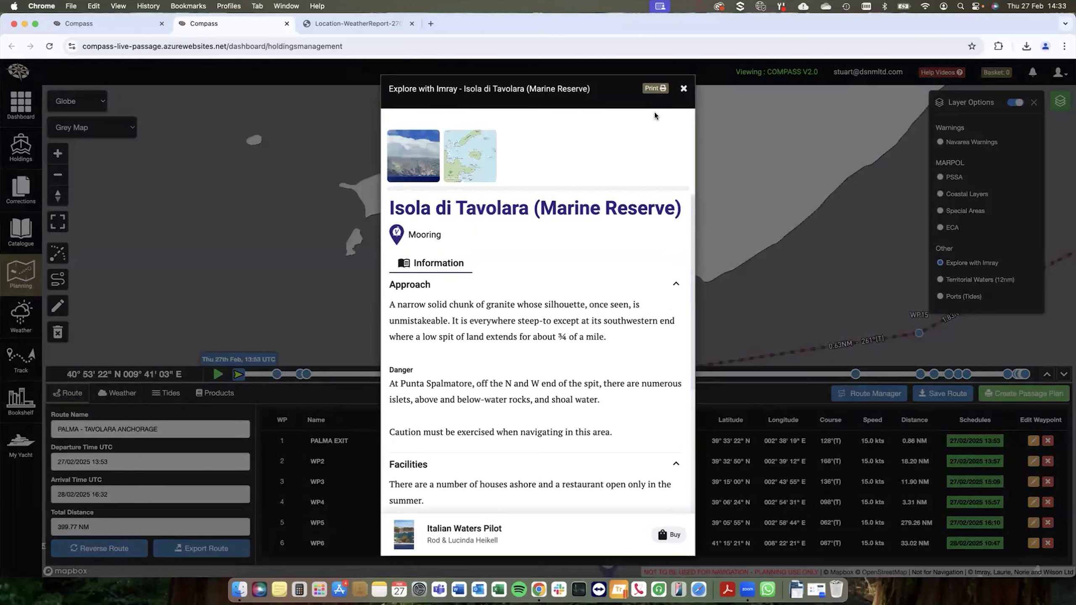
left_click(684, 90)
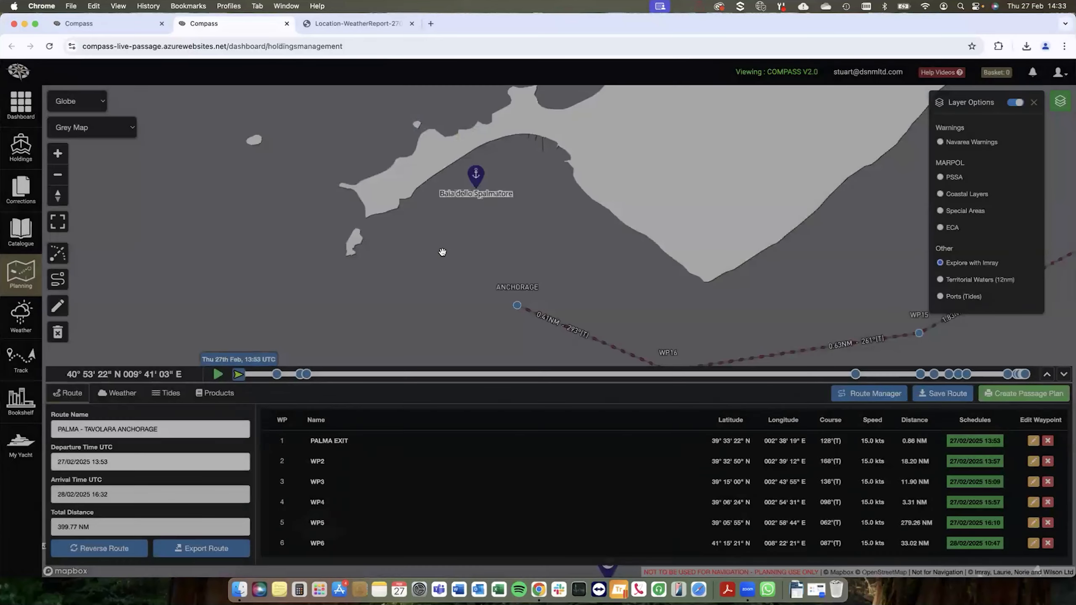
Step: Change the base map to Satellite Map and view Tavolara island and its anchorage in 3D
left_click(114, 138)
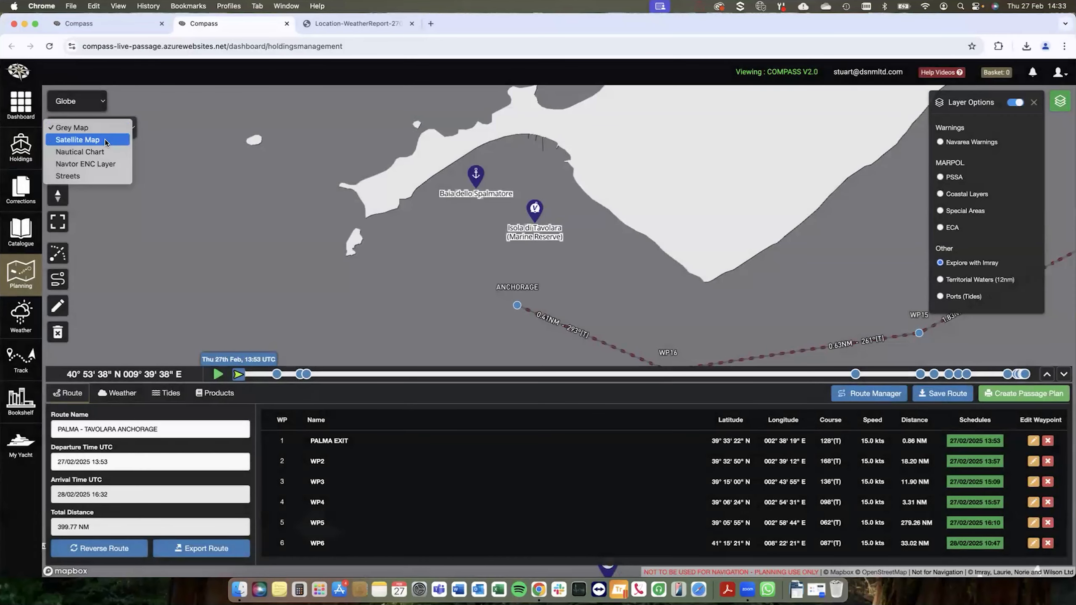
left_click(105, 139)
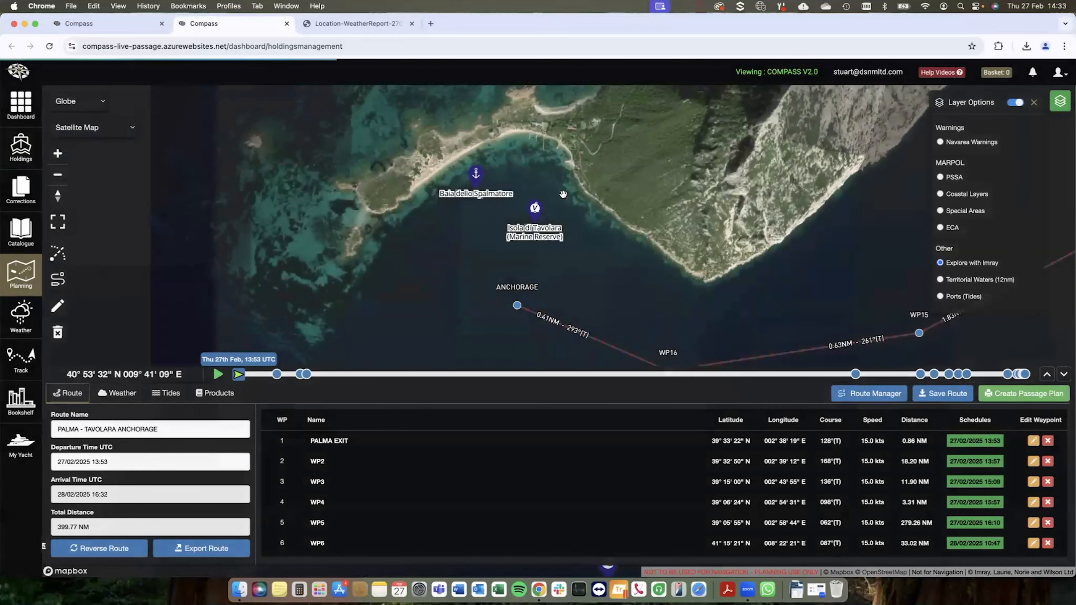
left_click_drag(559, 231, 568, 163)
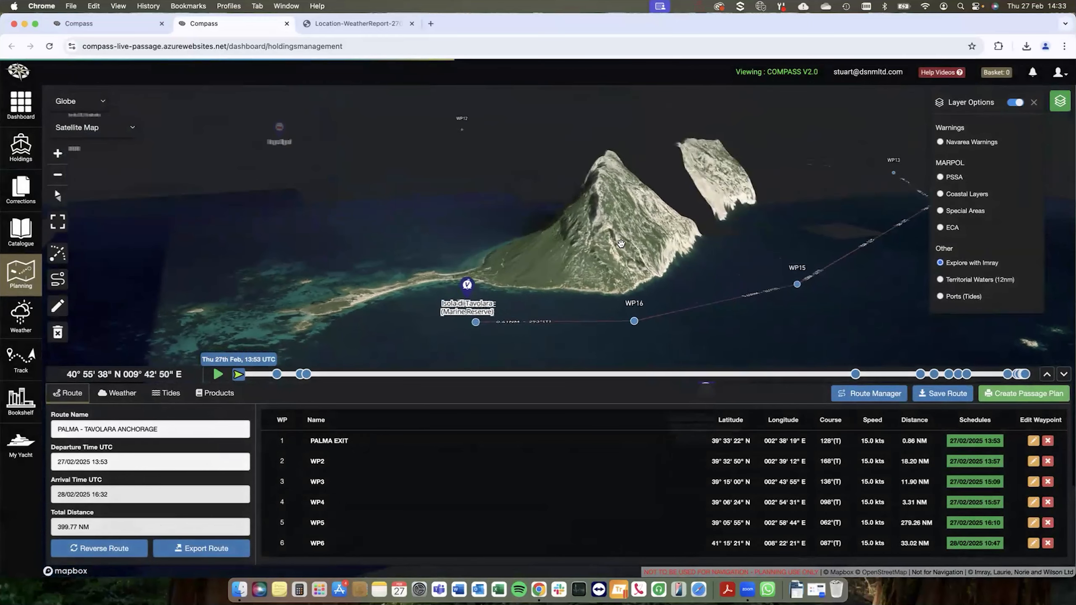
left_click_drag(551, 281, 578, 276)
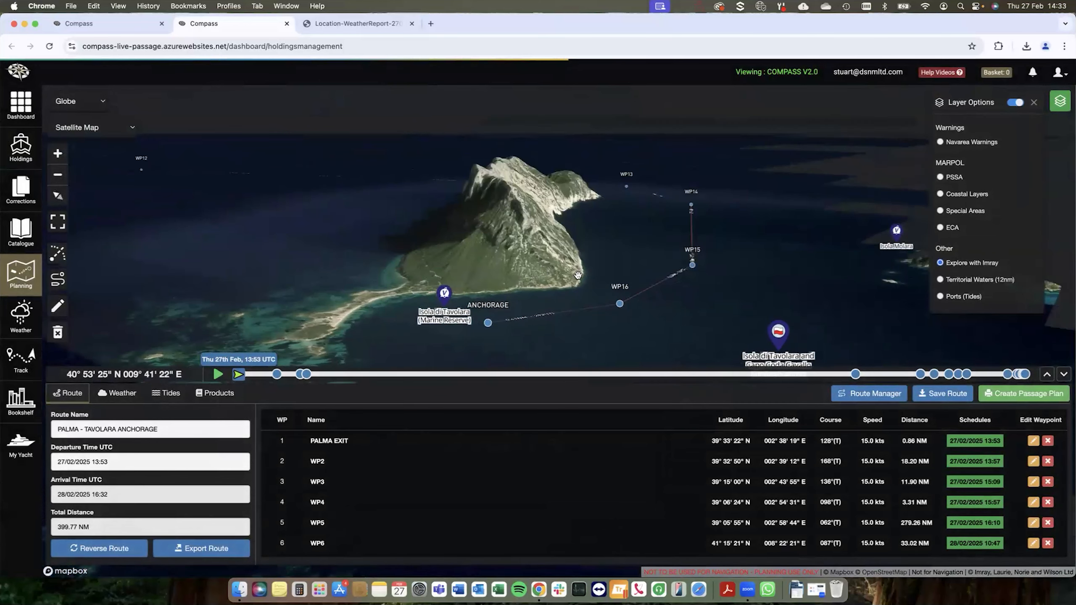
scroll(505, 285, "up", 3)
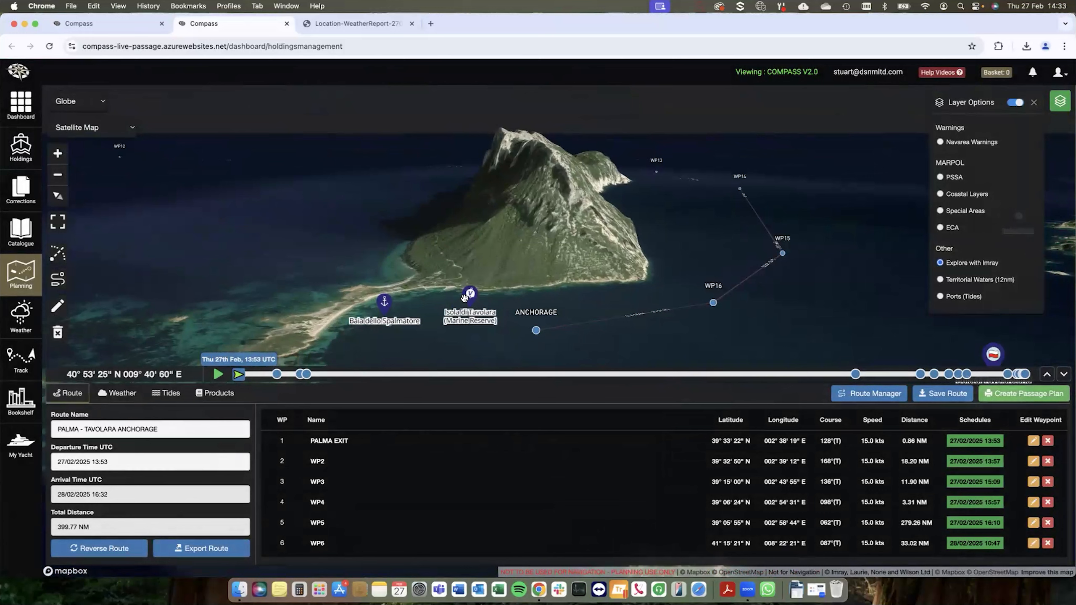
Step: Examine the 3D terrain of Tavolara from different sides along the approach between WP13 and the anchorage
left_click_drag(568, 222, 424, 213)
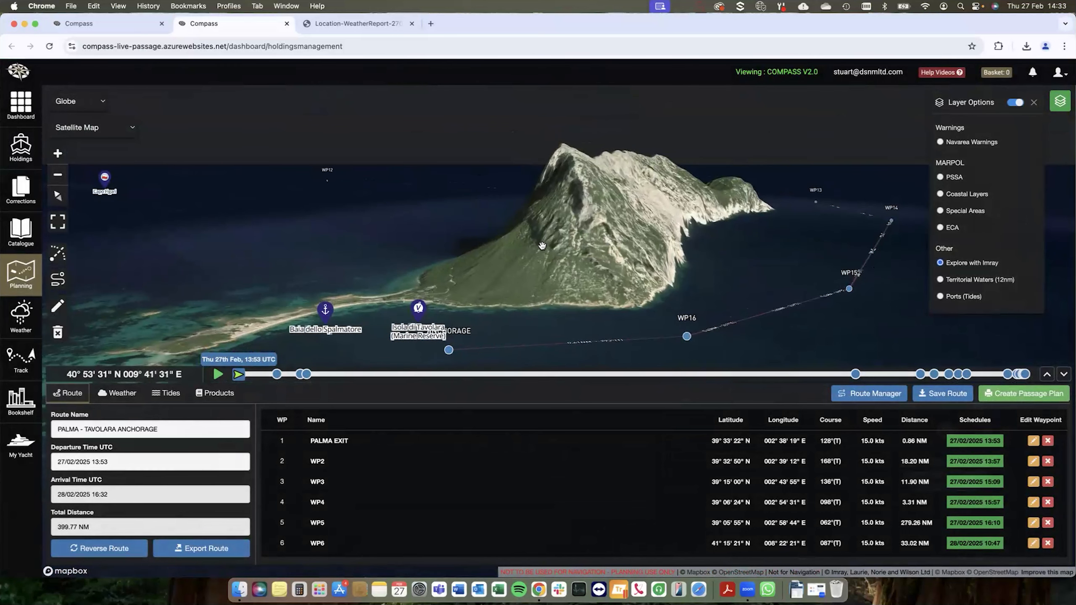
left_click_drag(542, 246, 580, 247)
left_click_drag(505, 230, 614, 223)
mouse_move(443, 194)
left_mouse_down()
mouse_move(545, 221)
mouse_move(432, 197)
left_mouse_up()
left_click_drag(606, 252, 643, 269)
left_click_drag(510, 249, 646, 324)
mouse_move(691, 289)
left_mouse_down()
mouse_move(575, 274)
mouse_move(680, 280)
left_mouse_up()
left_click_drag(500, 242, 512, 218)
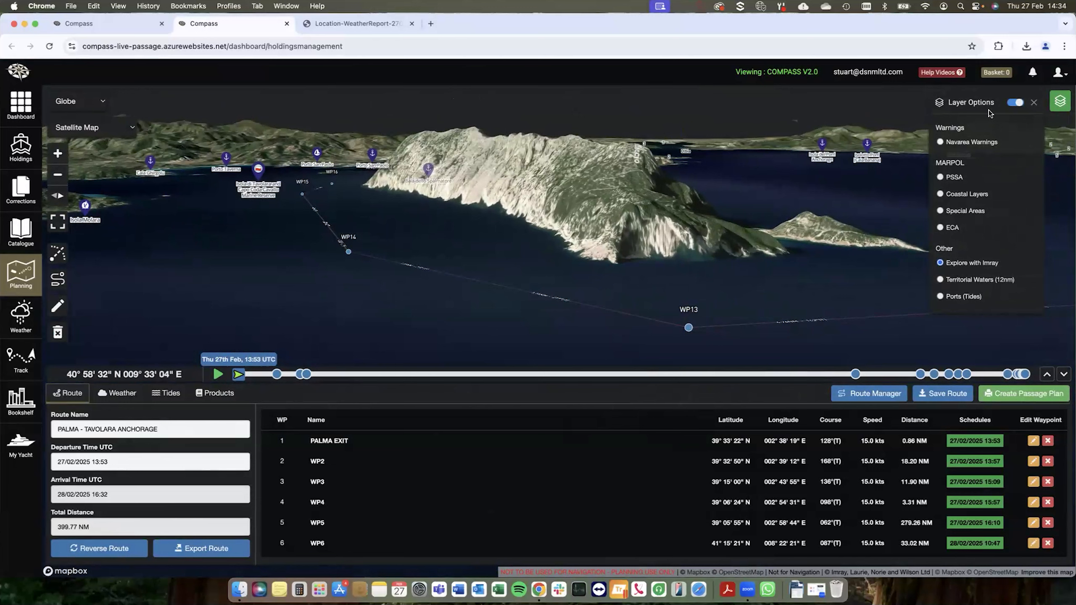
Step: Turn off the map overlay, change the base map to Grey Map, and restore a flat north-up view of the route
left_click(1017, 103)
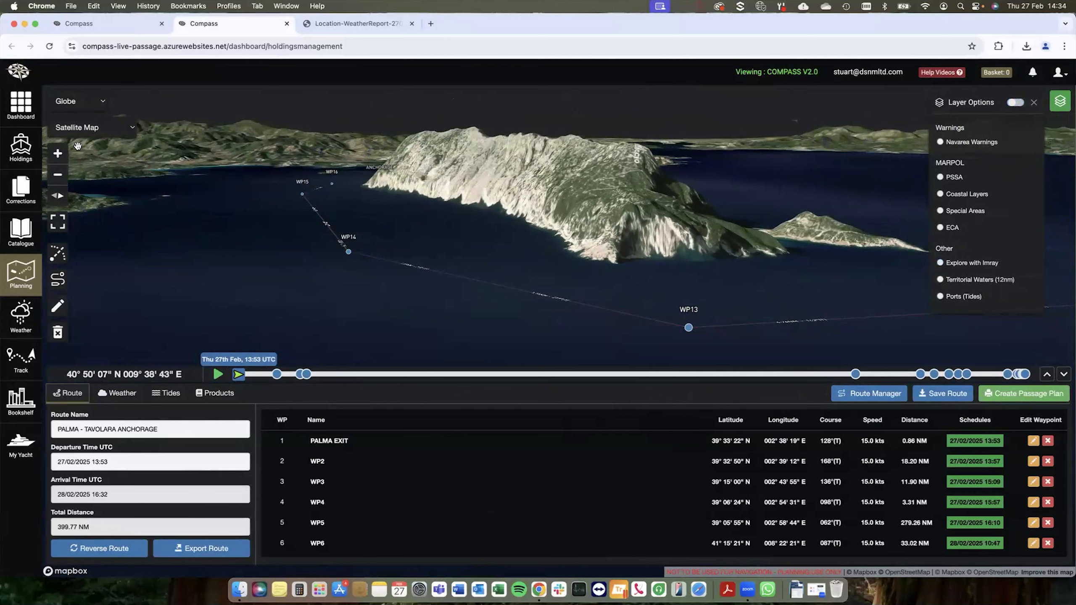
left_click(90, 130)
left_click(509, 184)
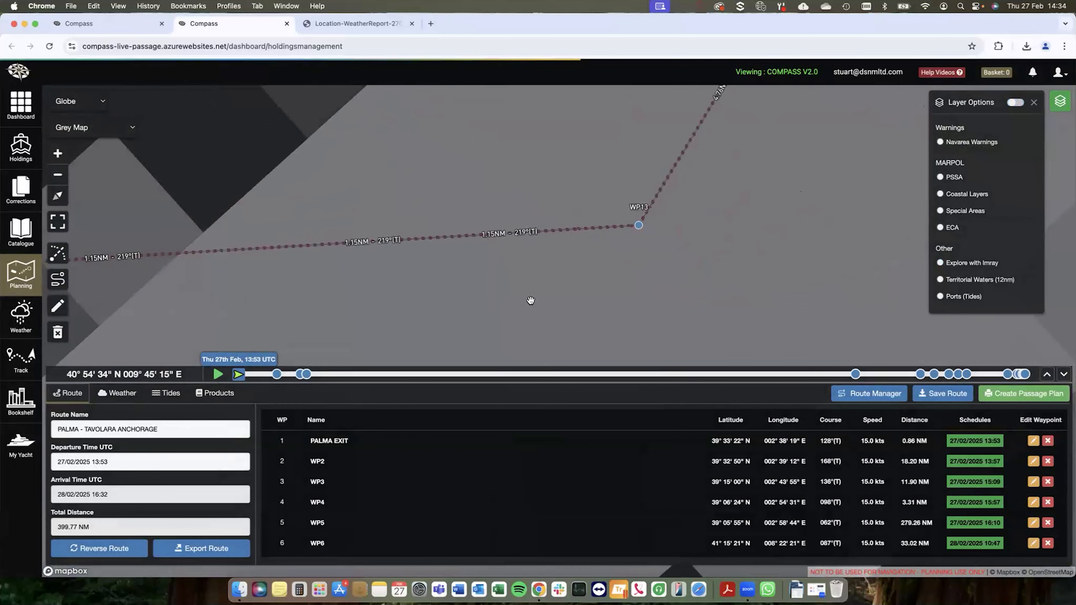
scroll(528, 298, "down", 5)
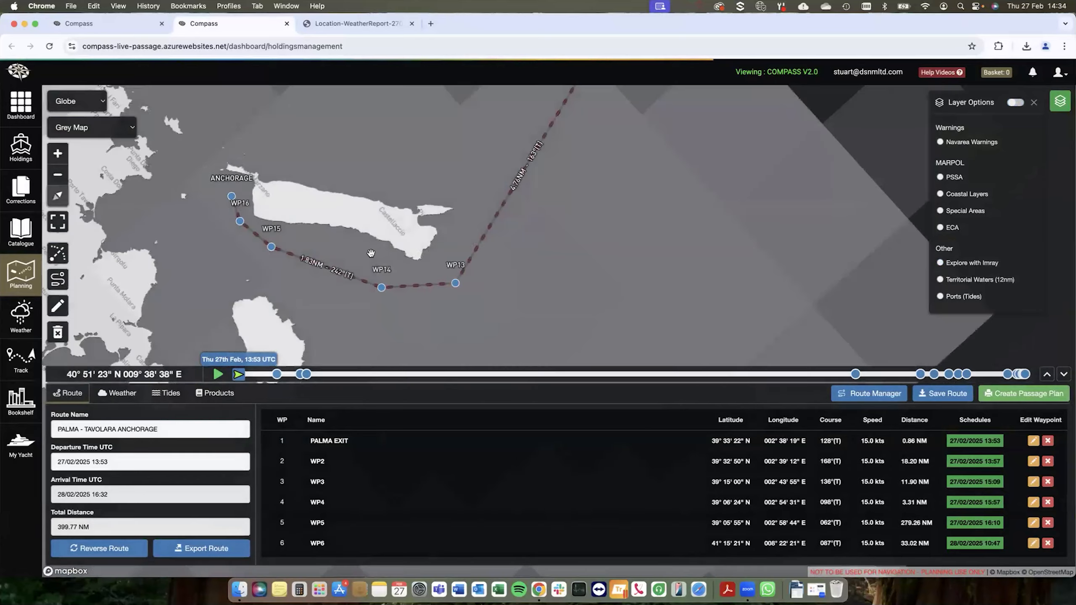
left_click_drag(371, 253, 382, 252)
scroll(376, 279, "down", 5)
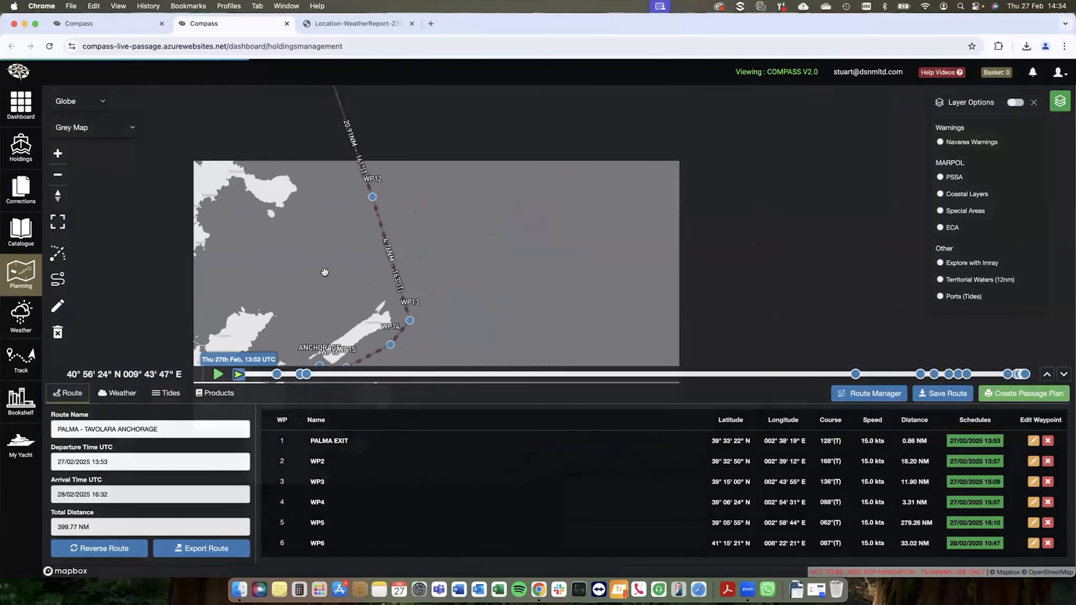
Step: Show the weather along the whole Palma to Tavolara route and read through its written weather report
scroll(324, 271, "down", 5)
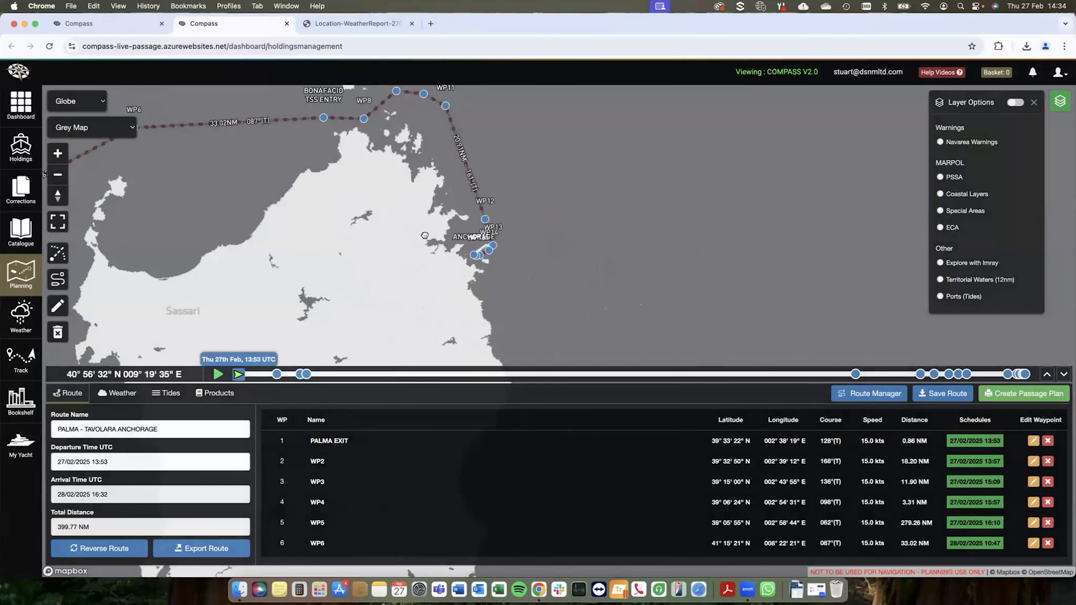
scroll(425, 236, "down", 5)
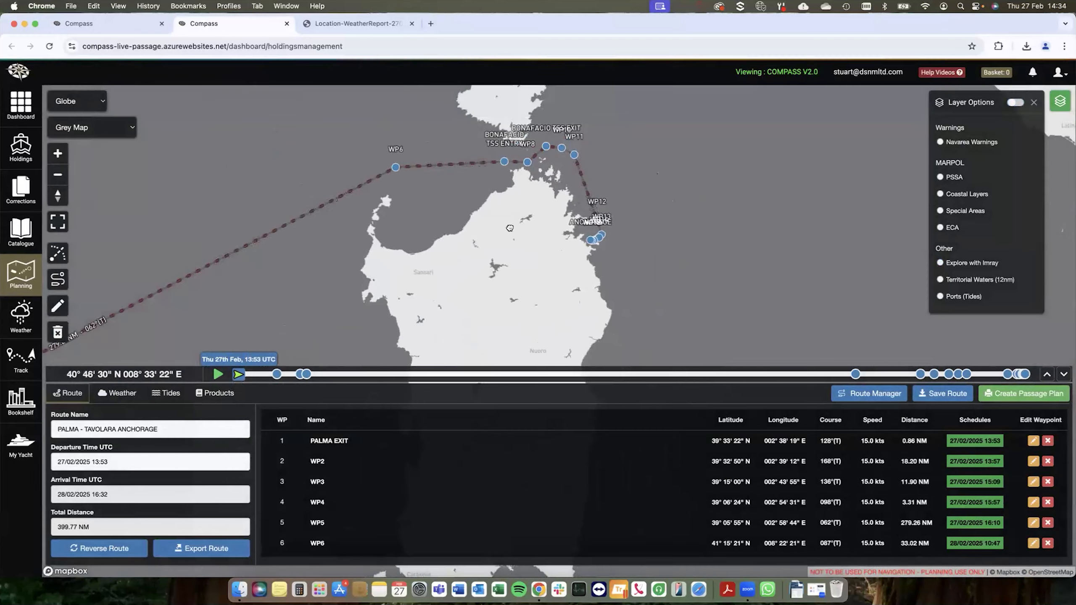
left_click_drag(431, 258, 509, 228)
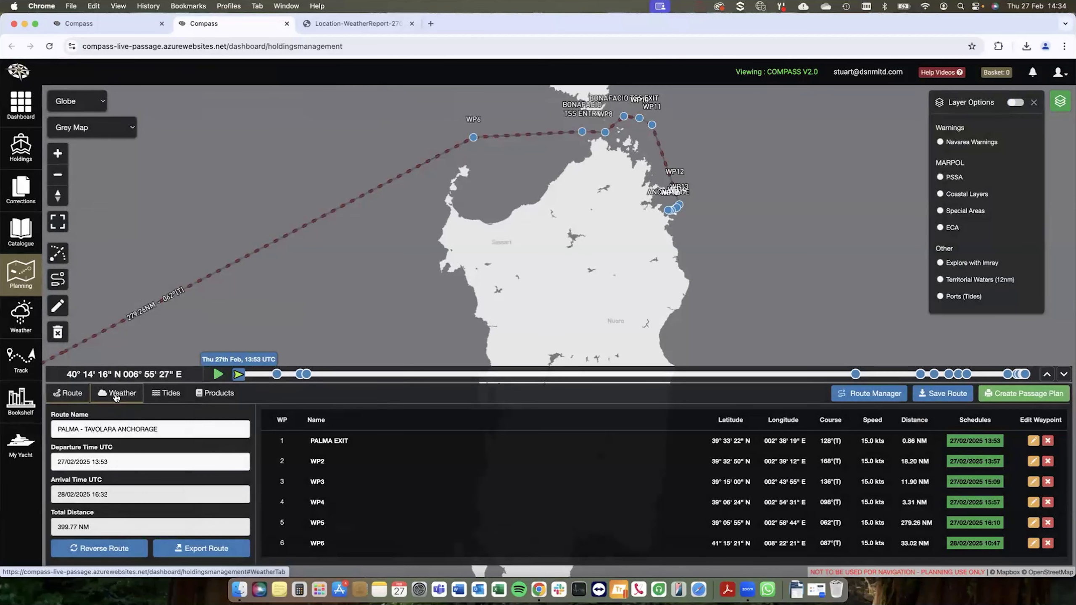
left_click(116, 394)
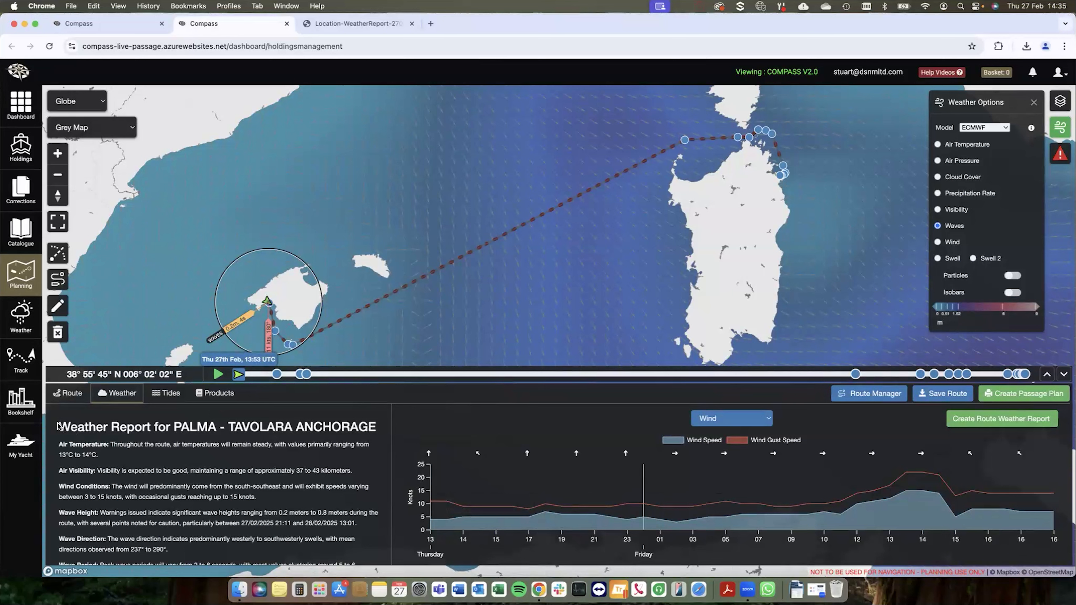
scroll(135, 467, "down", 3)
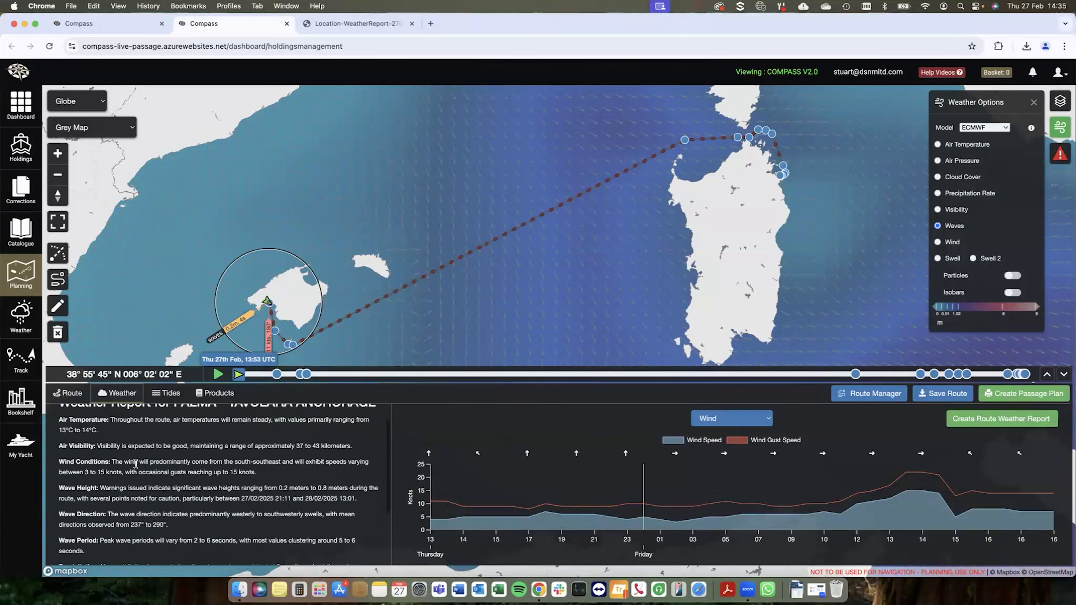
scroll(142, 468, "up", 2)
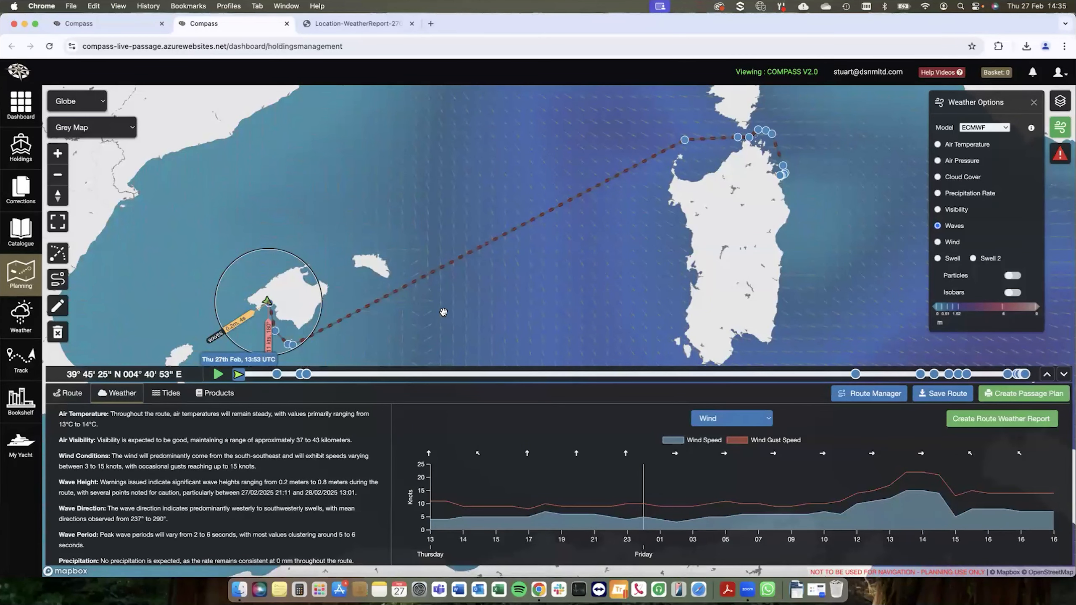
Step: Switch the route weather graph to Waves and advance the vessel along the timeline to Thu 27th Feb, 19:53 UTC
left_click(718, 419)
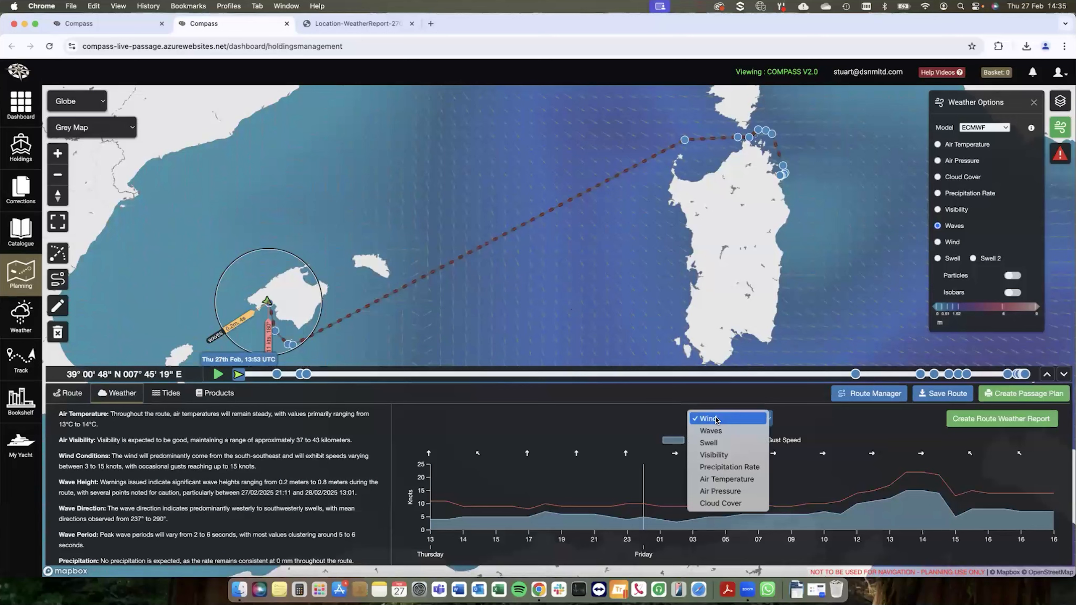
left_click(720, 431)
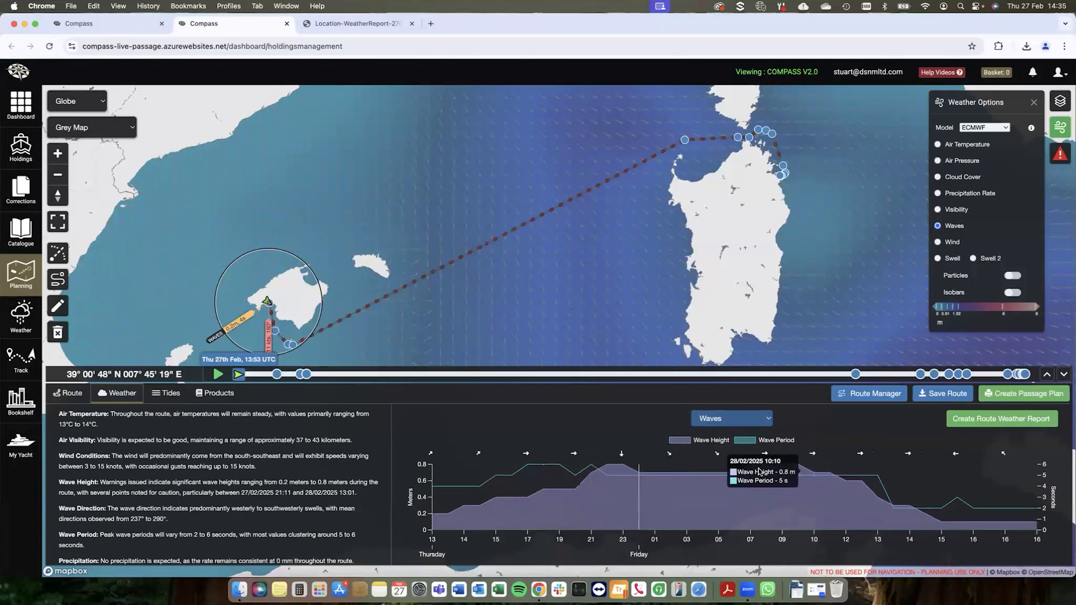
left_click_drag(507, 304, 541, 286)
scroll(540, 285, "down", 2)
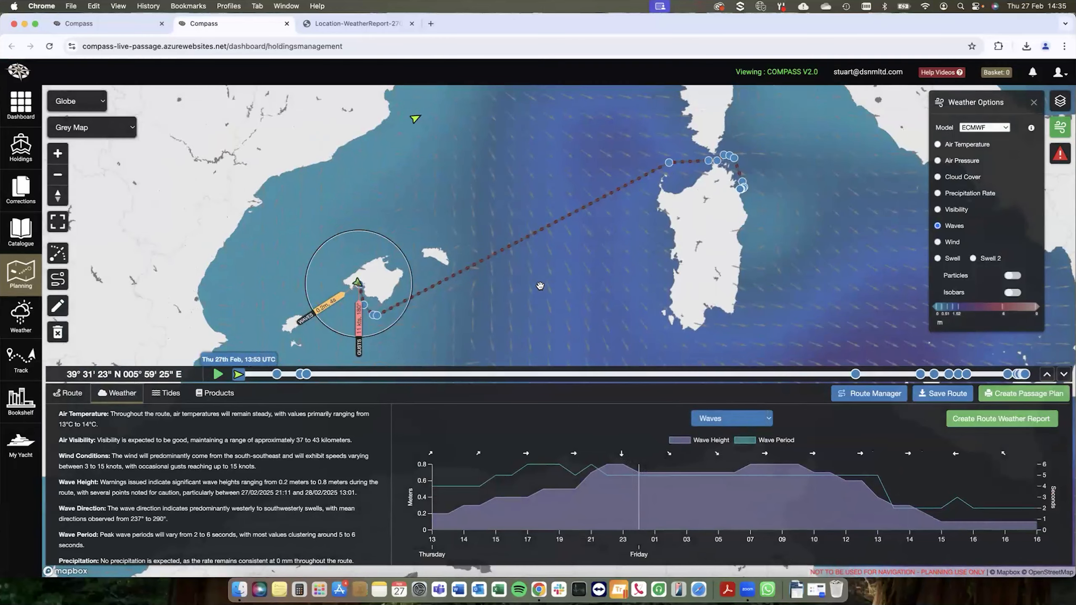
left_click_drag(540, 286, 541, 279)
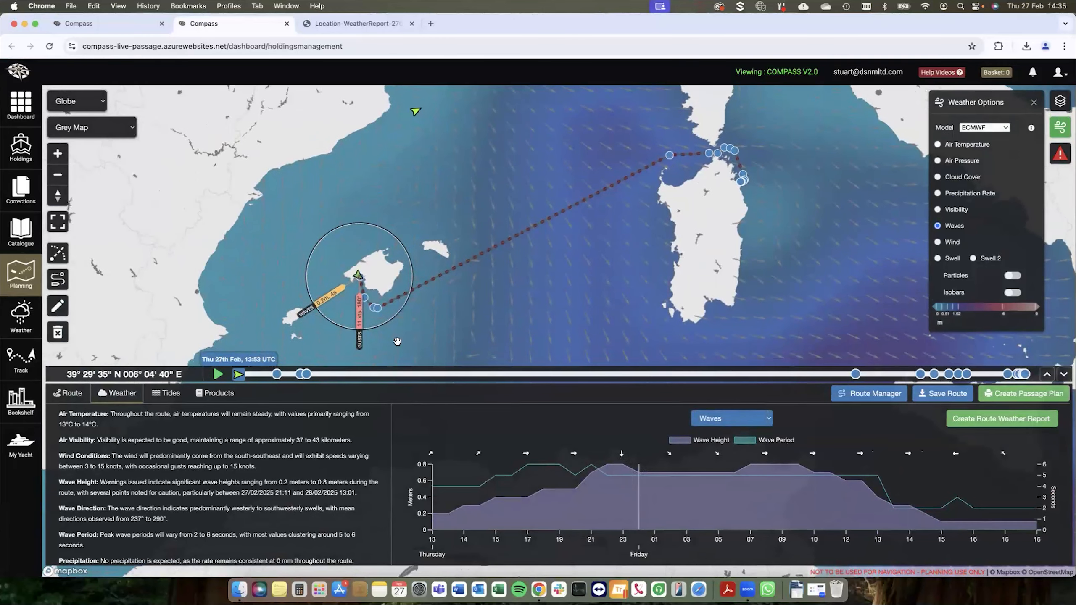
left_click_drag(238, 374, 427, 379)
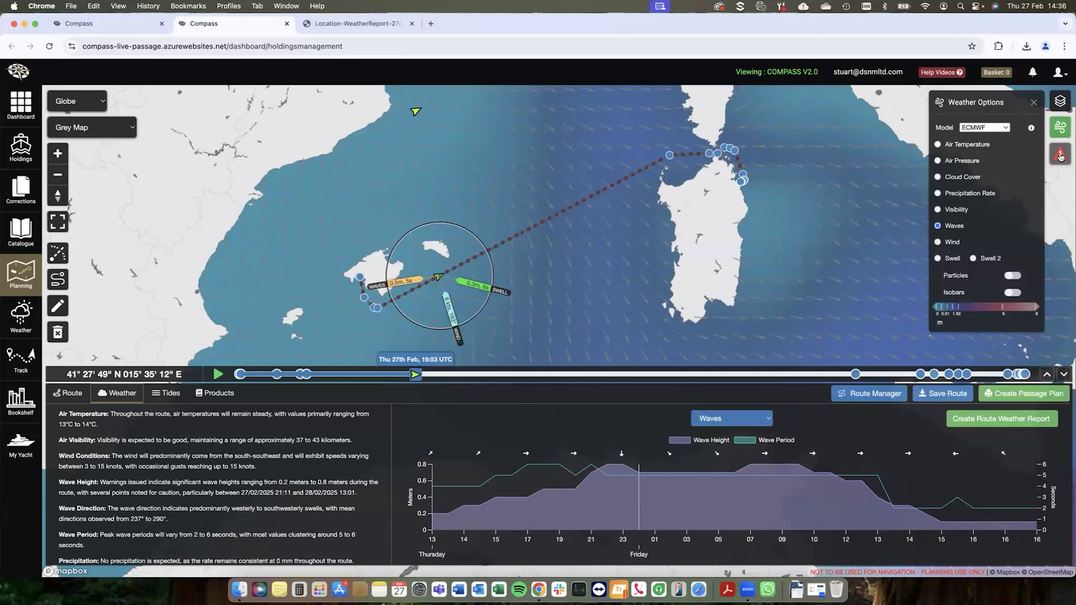
Step: Turn on Route Warnings and inspect a weather warning marker midway along the long leg to WP6
left_click(1061, 156)
left_click(1015, 104)
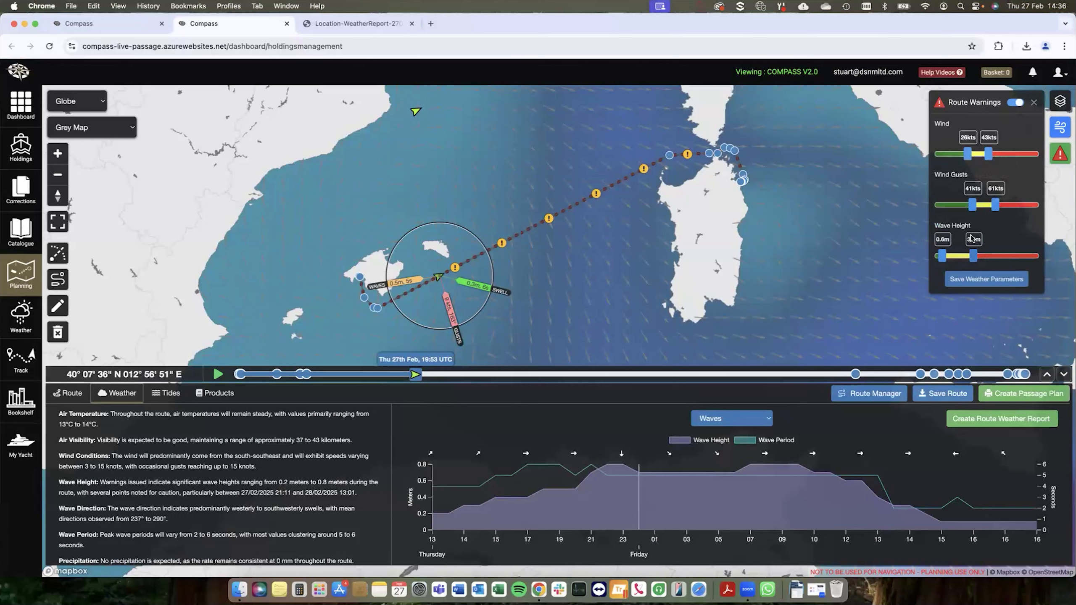
mouse_move(540, 219)
Step: Set the route's departure date to 28/02/2025, keeping the time at 13:53 UTC
left_click(71, 394)
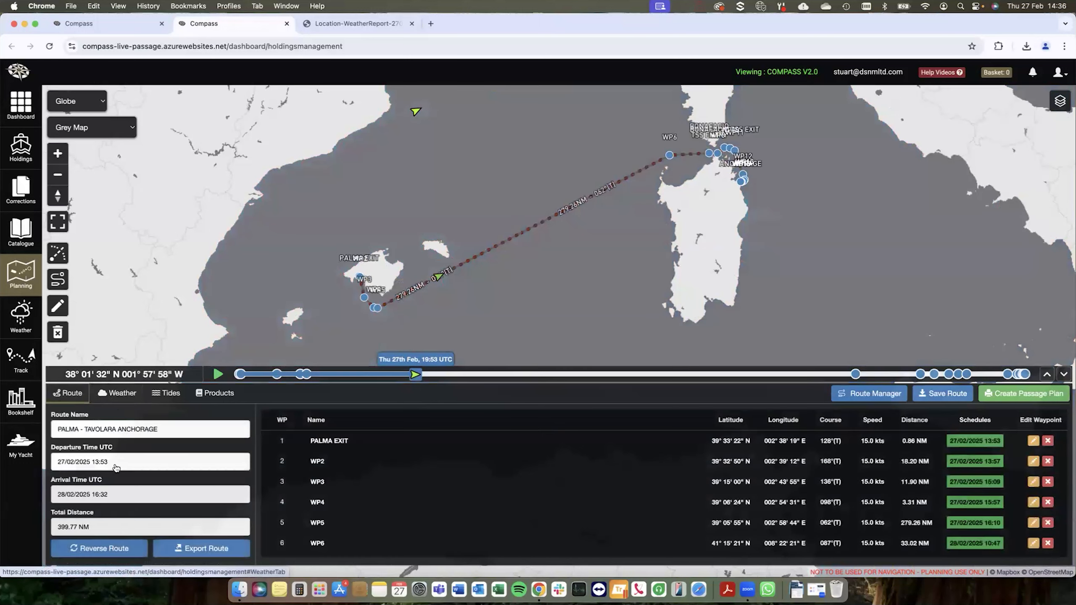
left_click(111, 463)
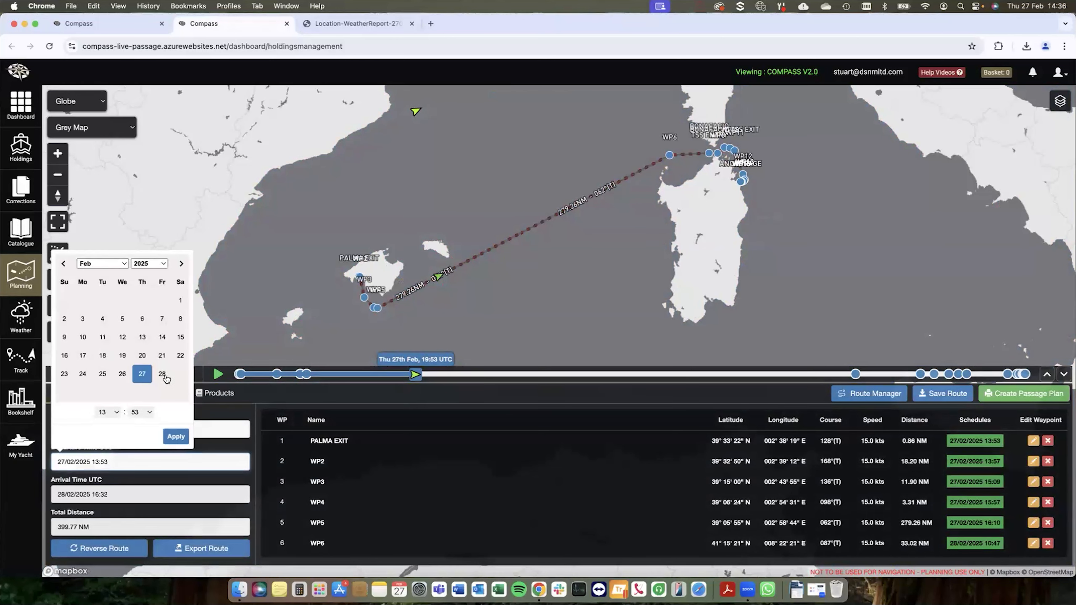
left_click(181, 264)
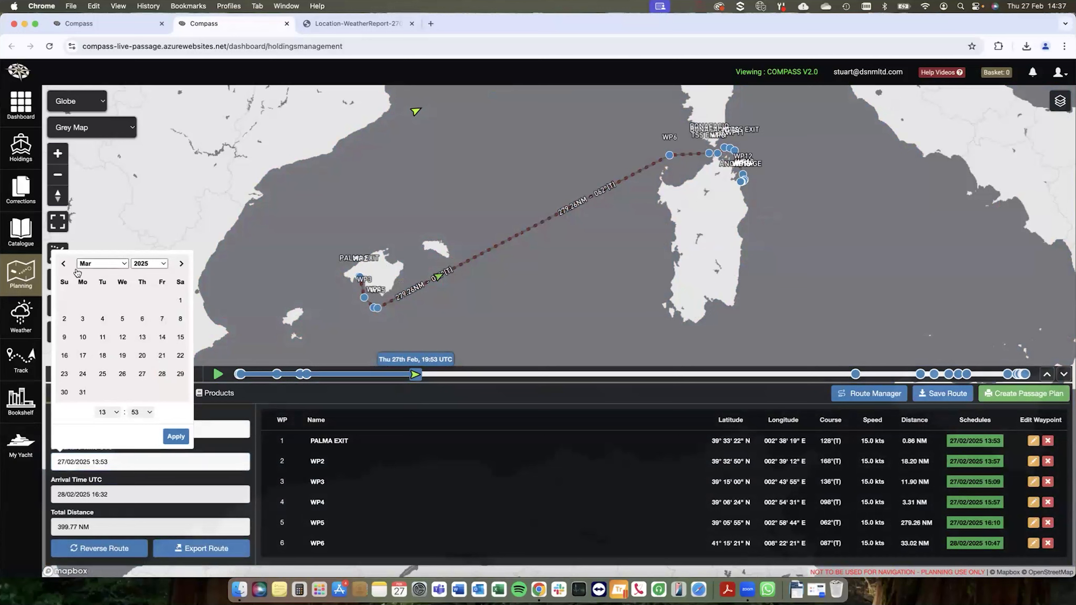
left_click(63, 264)
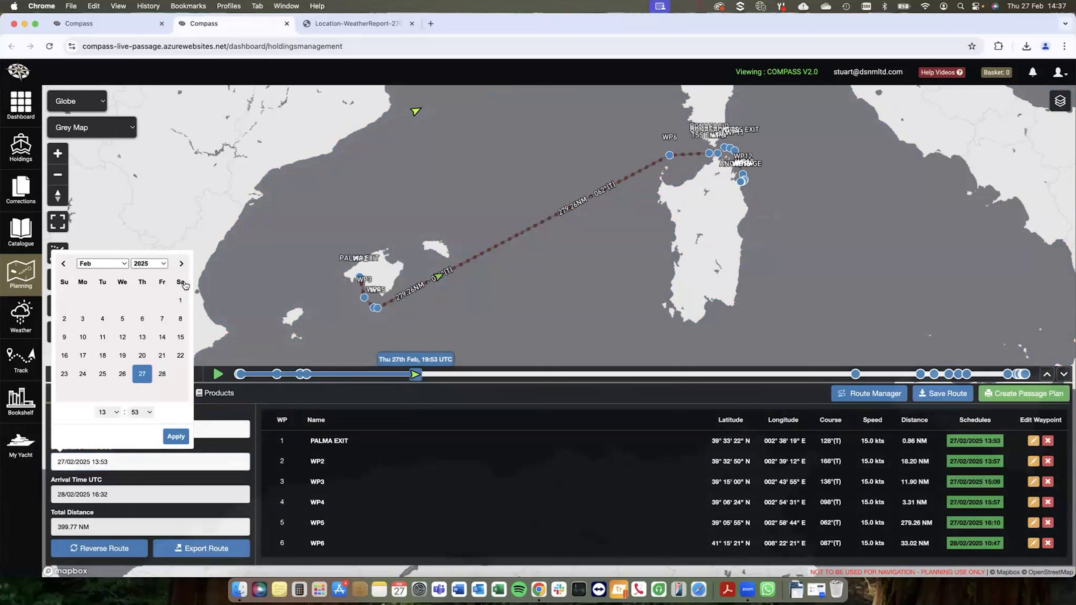
left_click(164, 373)
left_click(176, 439)
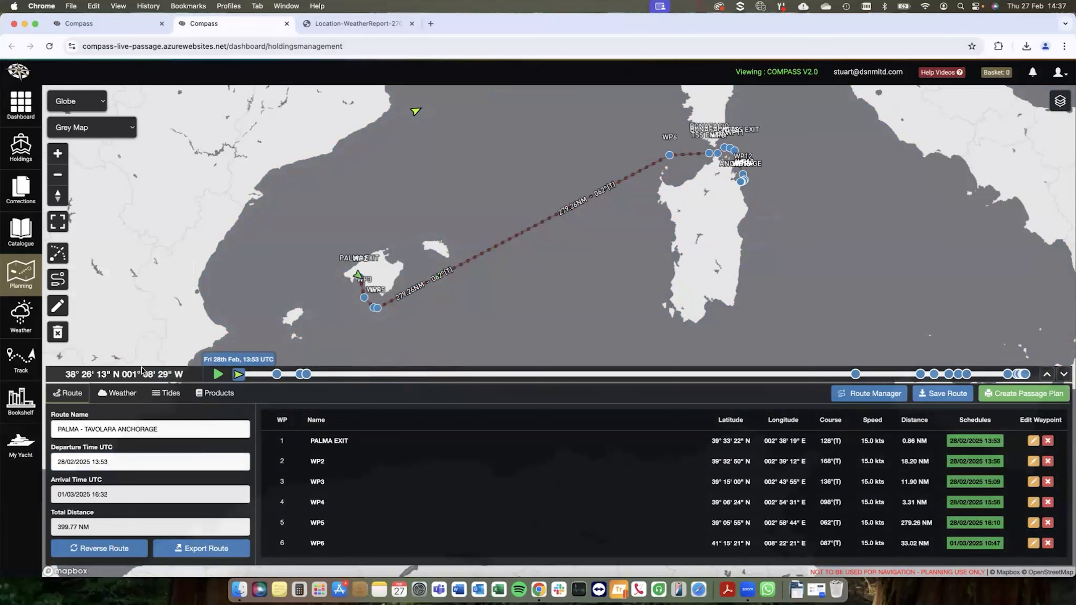
Step: Display the route weather for the new departure date and inspect the warning marker just east of WP6
left_click(121, 394)
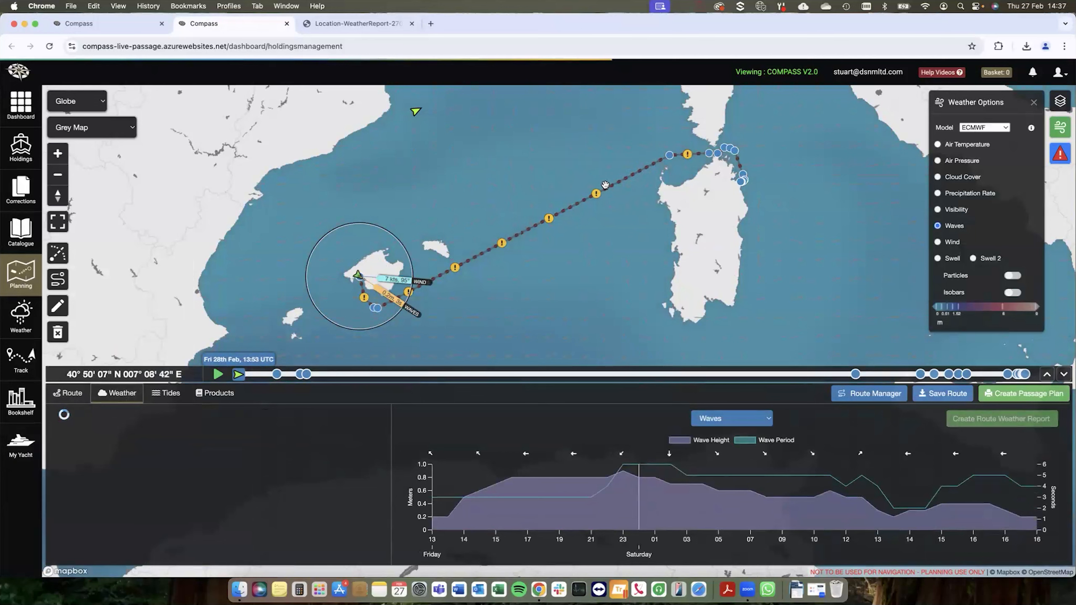
mouse_move(686, 157)
left_click_drag(679, 206, 592, 240)
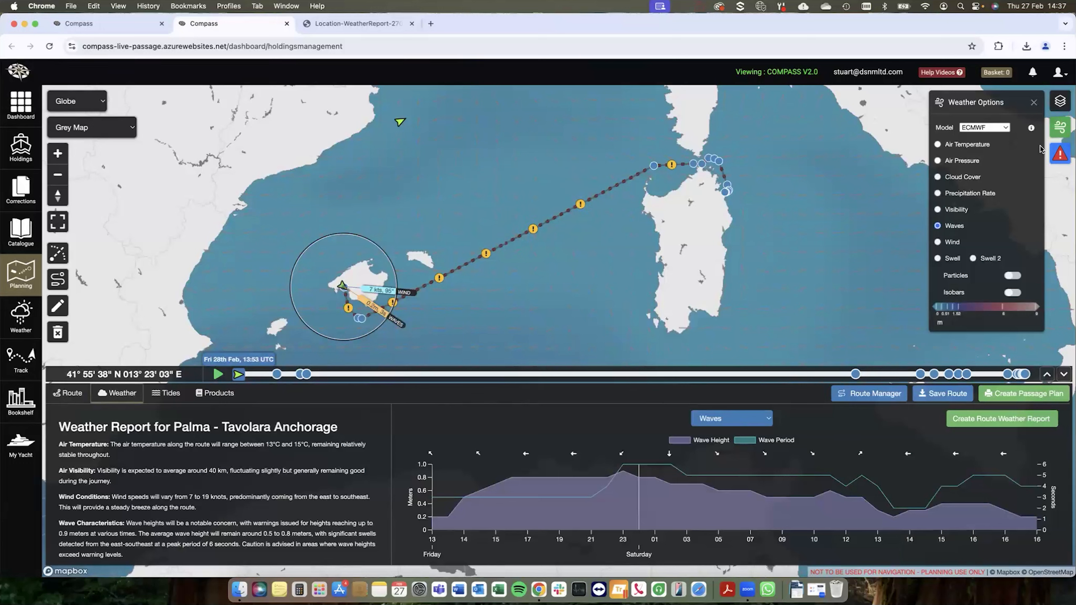
Step: Set the wind warning thresholds to 5 kts and 18 kts, and inspect the warning markers along the route
left_click(1052, 158)
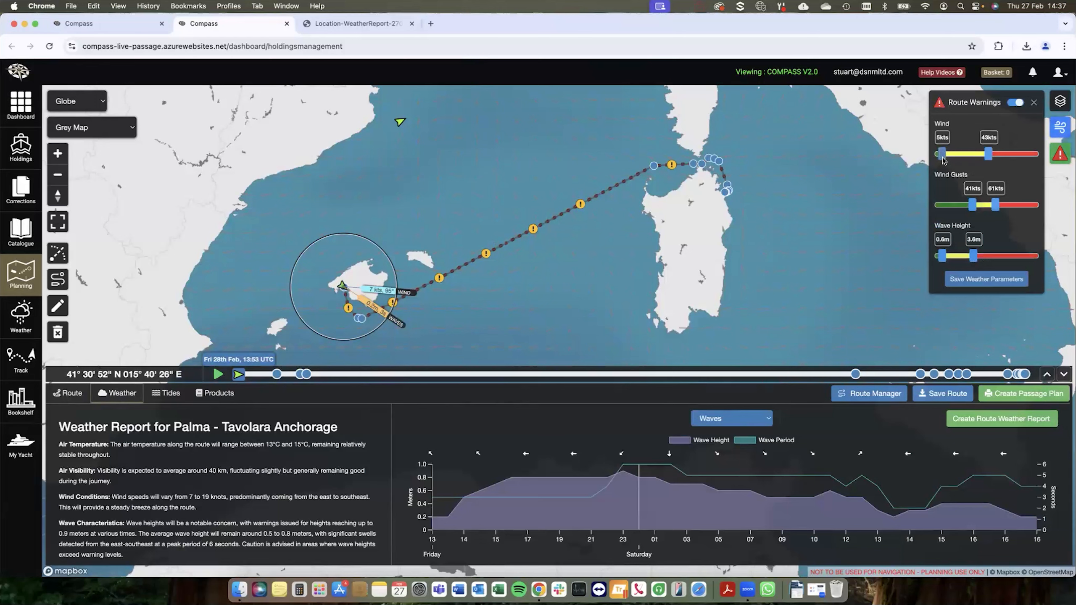
left_click_drag(986, 155, 960, 155)
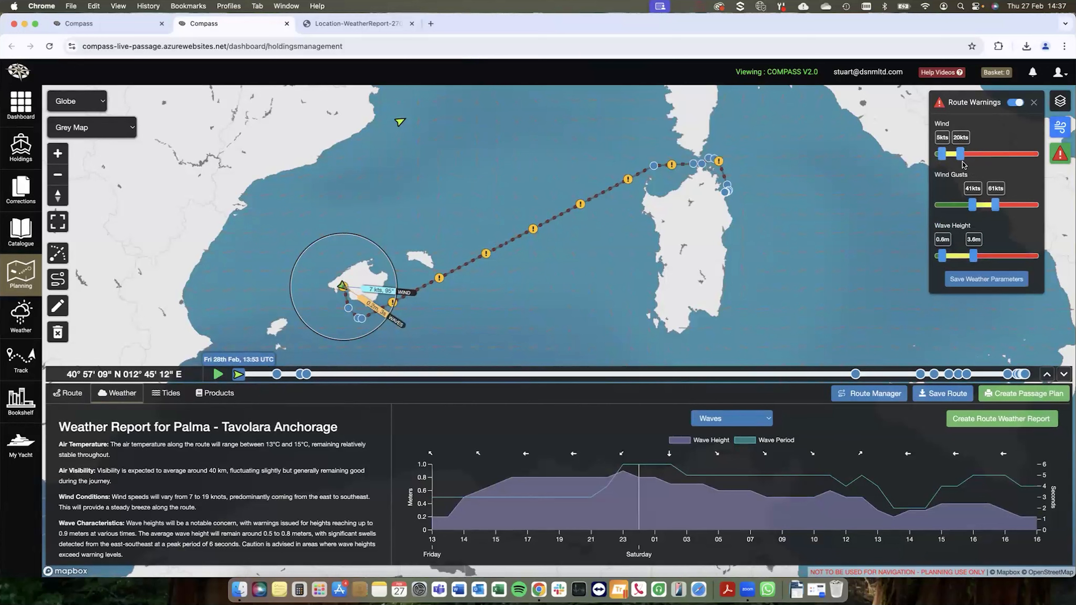
left_click_drag(960, 154, 958, 155)
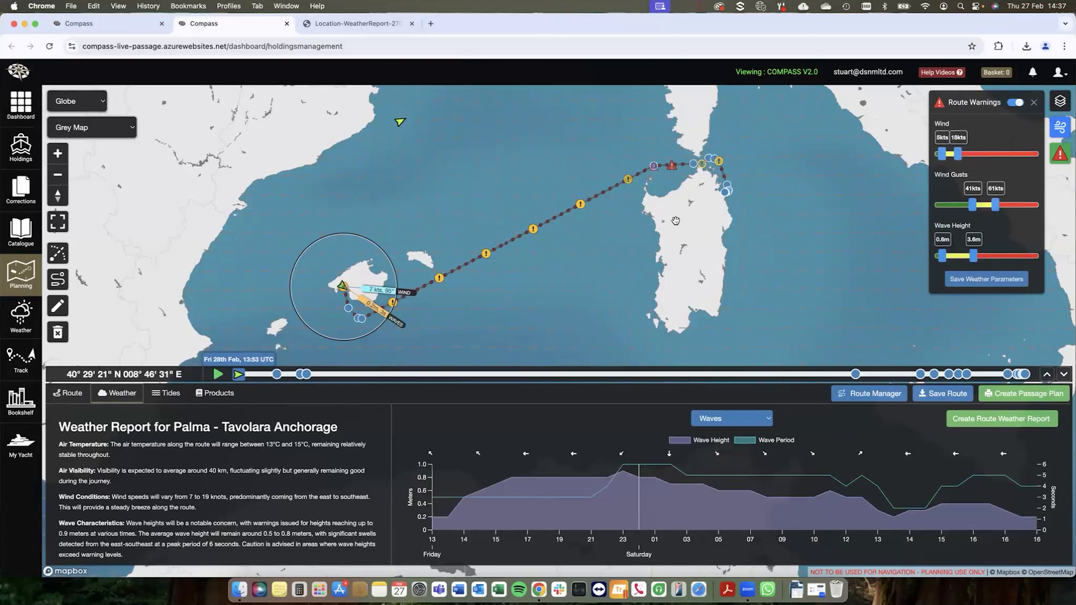
mouse_move(657, 174)
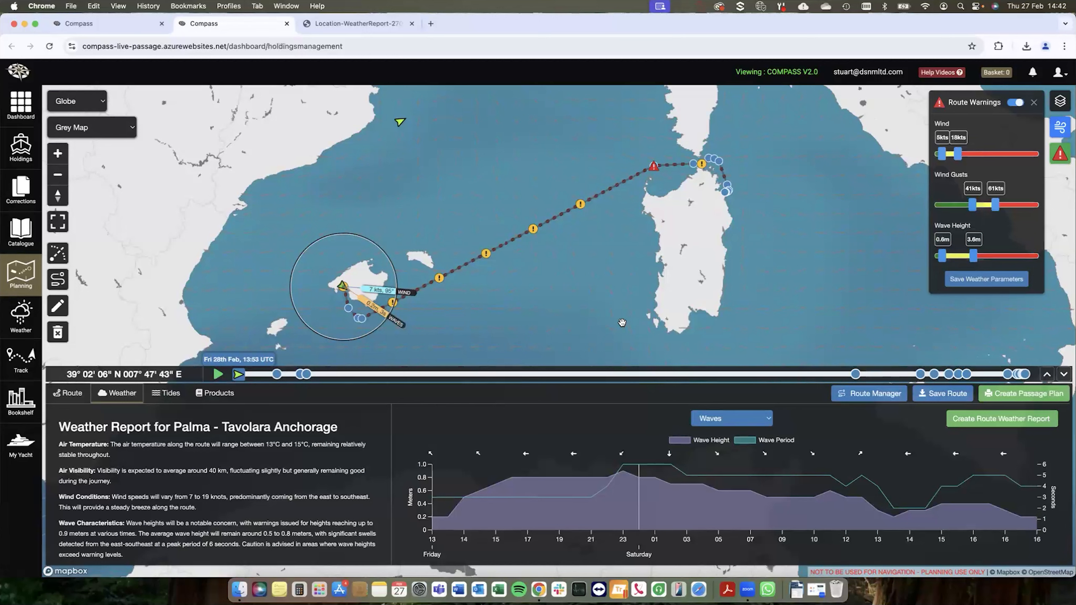
mouse_move(488, 255)
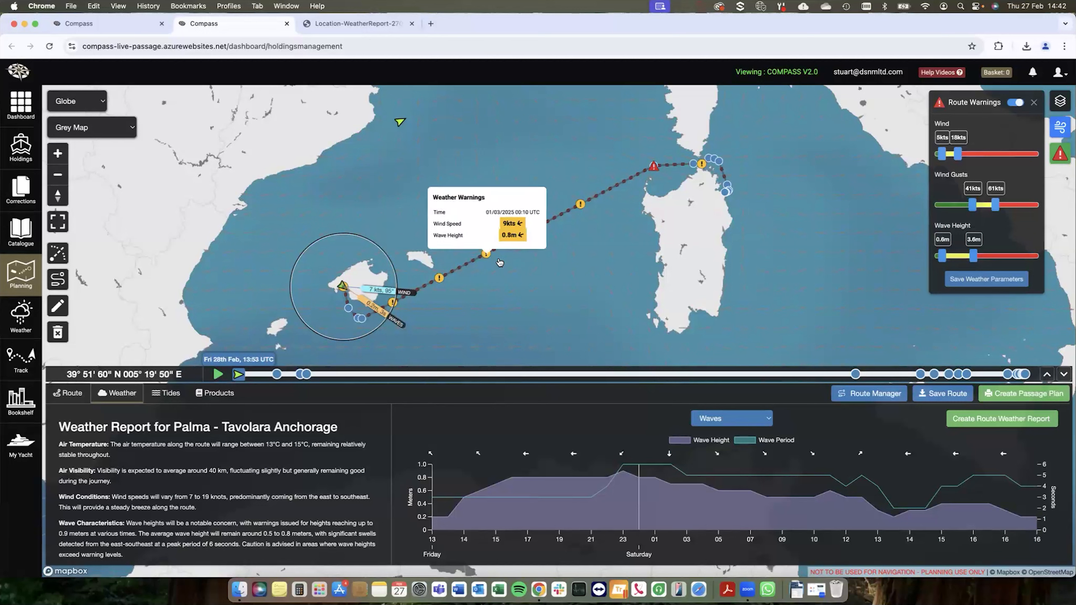
Step: Reshape the long leg after WP5 with two new waypoints, one southeast of Menorca and one farther northeast towards Sardinia
left_click(58, 306)
left_click_drag(503, 272, 502, 281)
left_click_drag(578, 223, 541, 203)
left_click(621, 285)
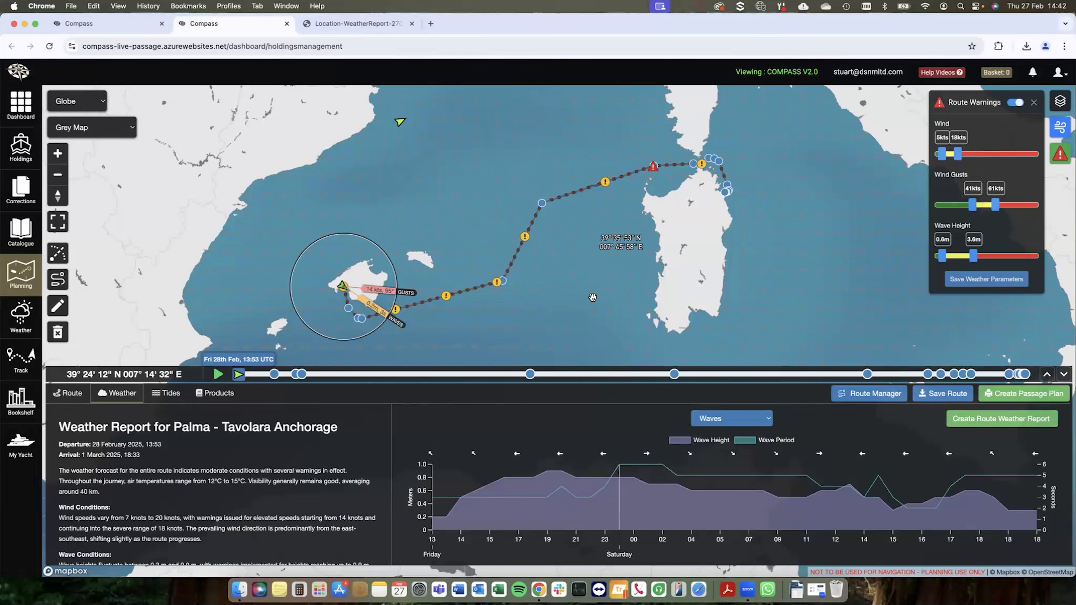
Step: Check the edited route's departure date and time, applying 28/02/2025 13:53
left_click(75, 394)
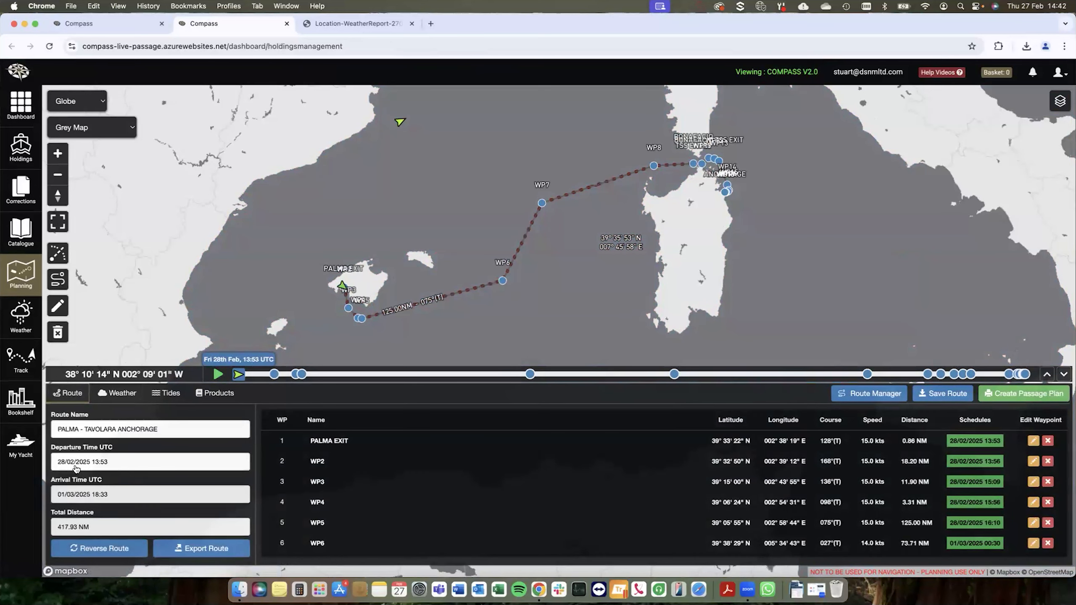
left_click(101, 463)
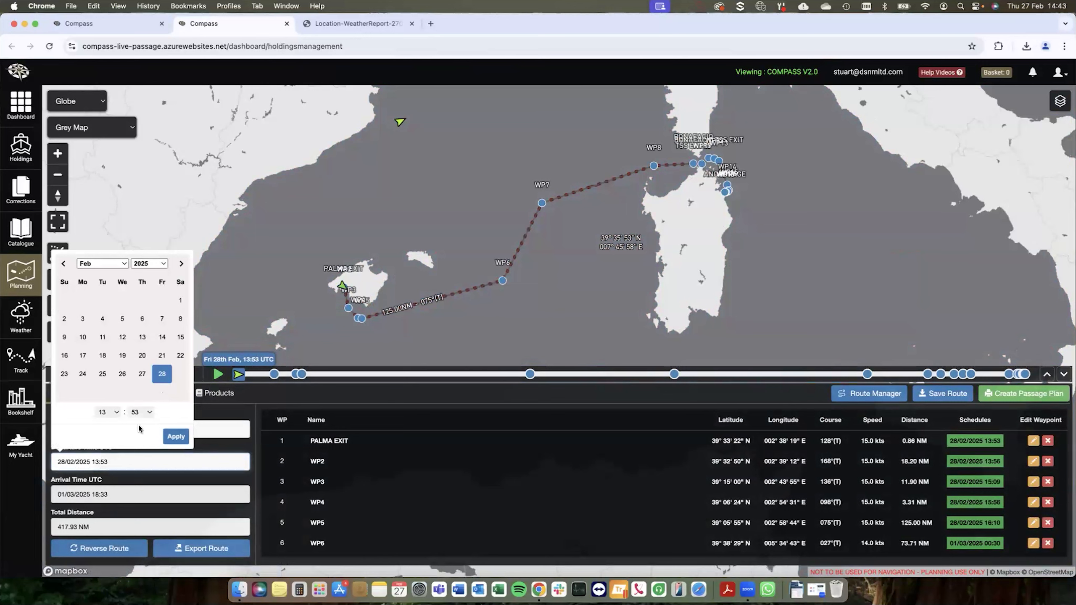
left_click(175, 436)
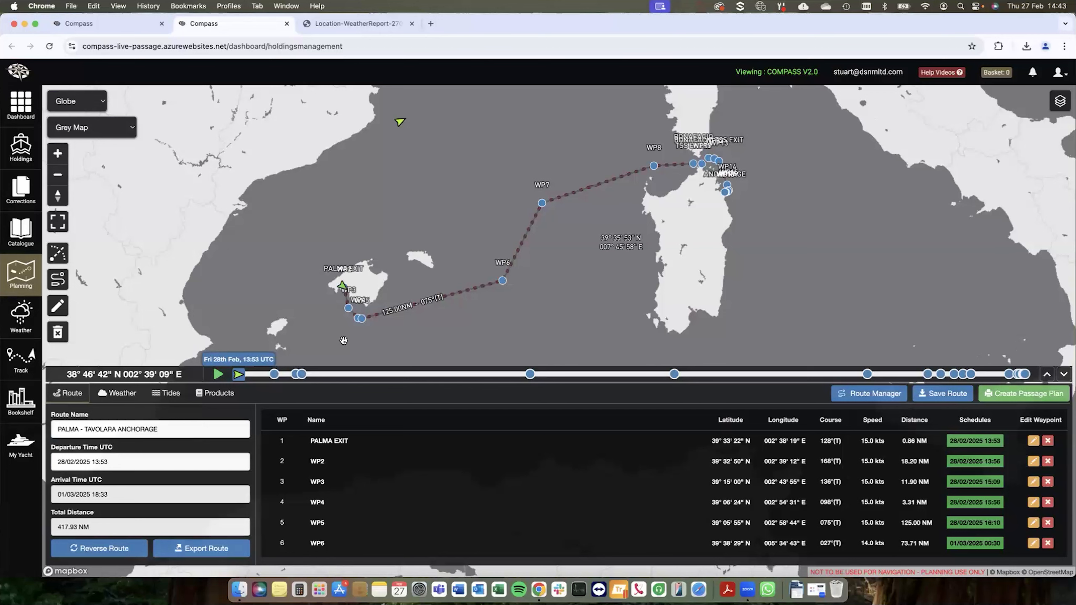
Step: Set up a route weather report that includes AI Synopsis, Map, Wind, Waves, Visibility and Swell
left_click(127, 394)
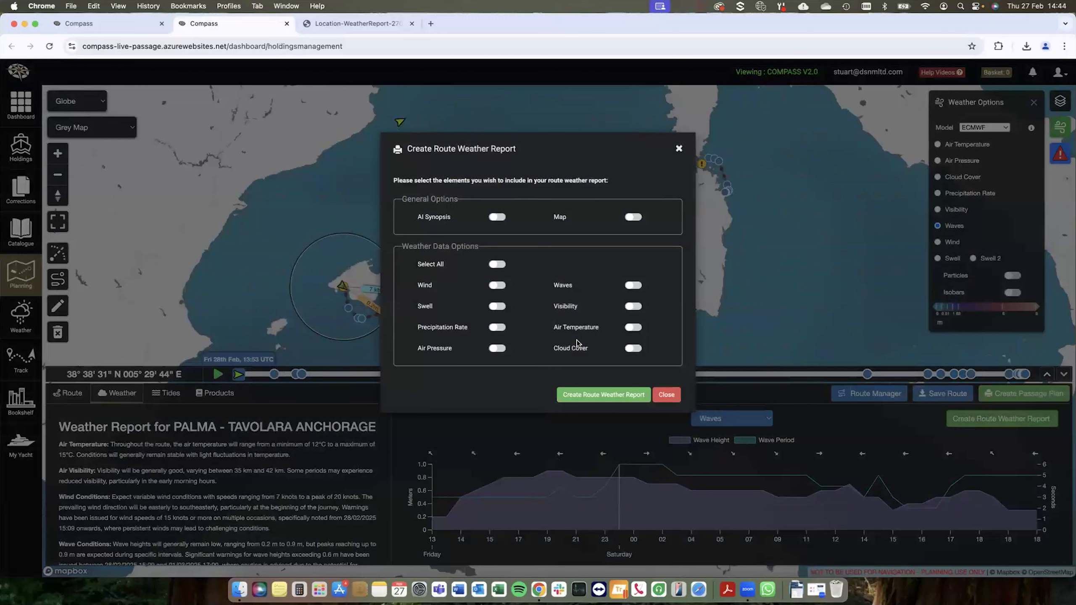
left_click(499, 217)
left_click(628, 218)
left_click(493, 284)
left_click(628, 287)
left_click(633, 307)
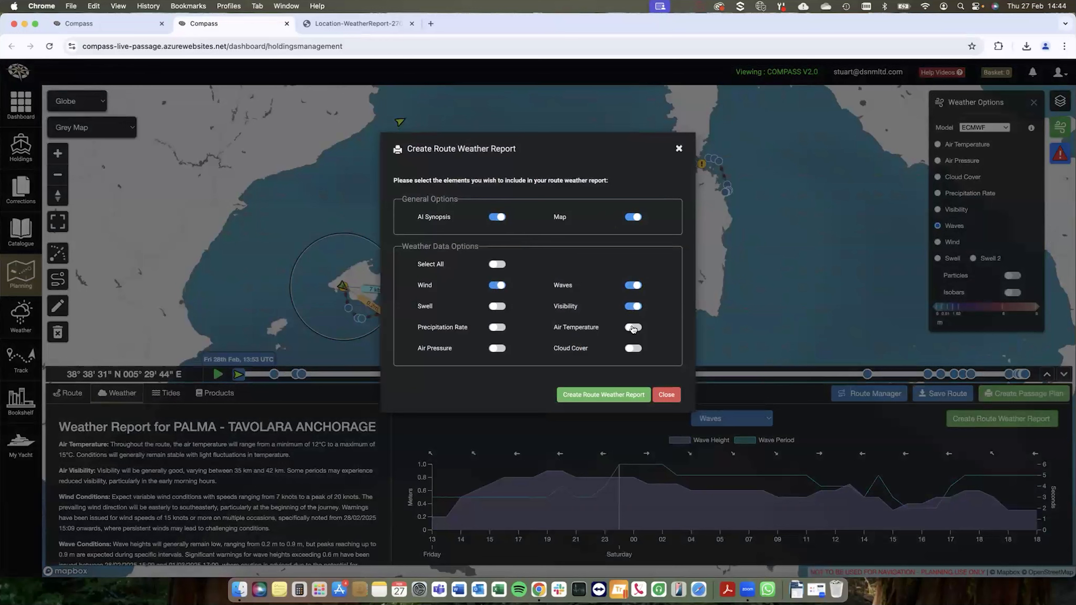
left_click(497, 306)
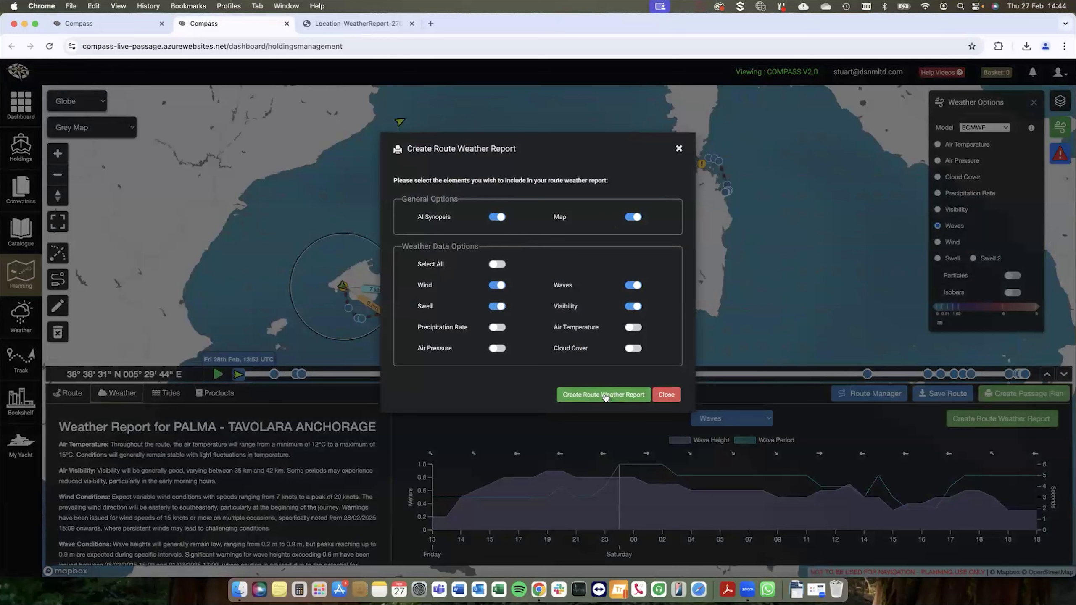
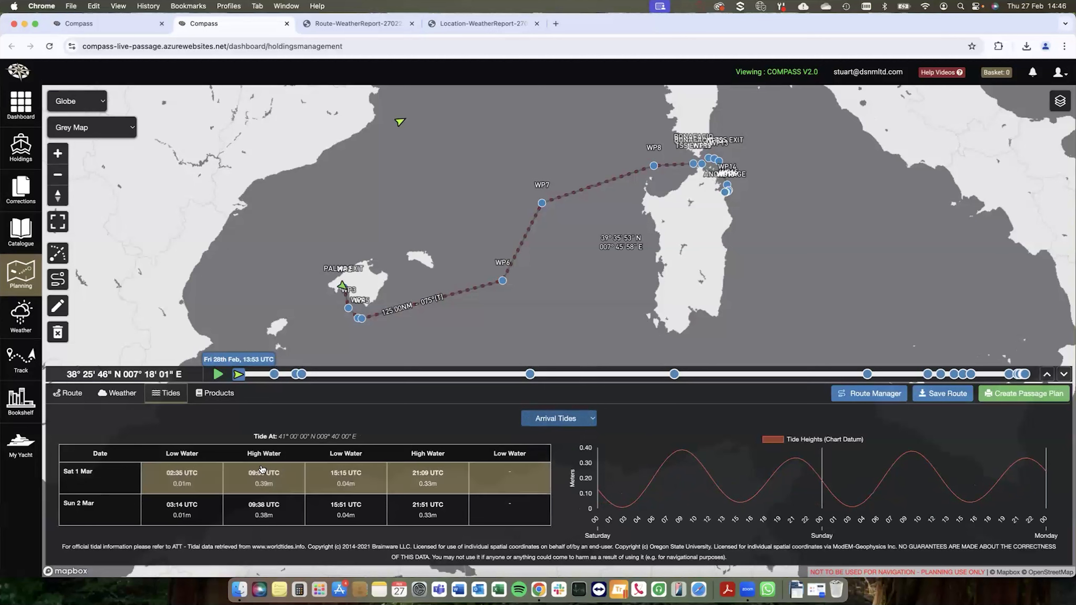
Step: Hide the weather warning markers along the route and close the warning and weather options
left_click(220, 394)
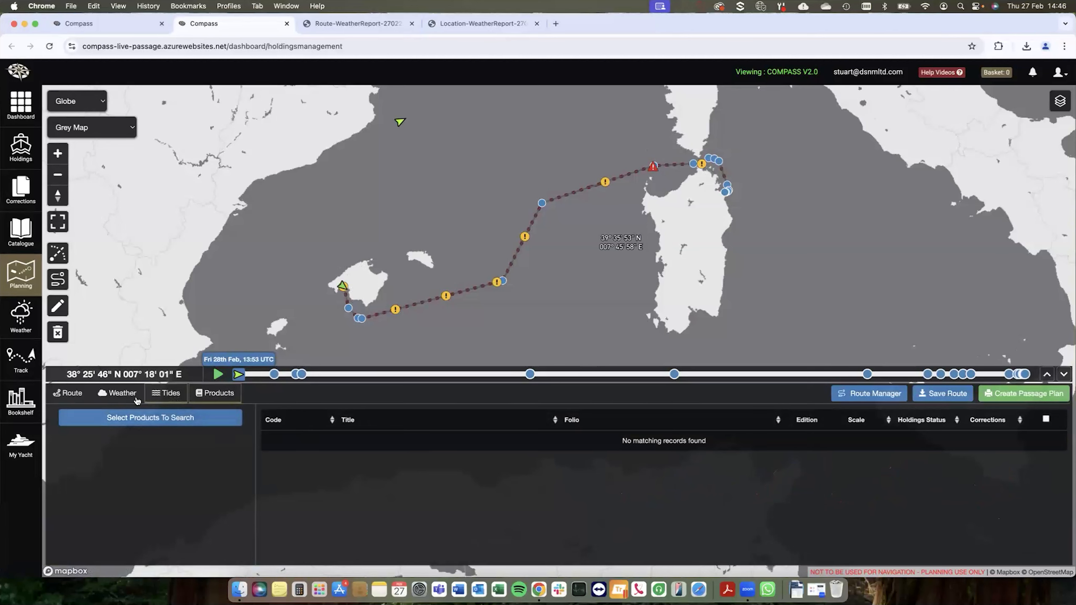
left_click(119, 396)
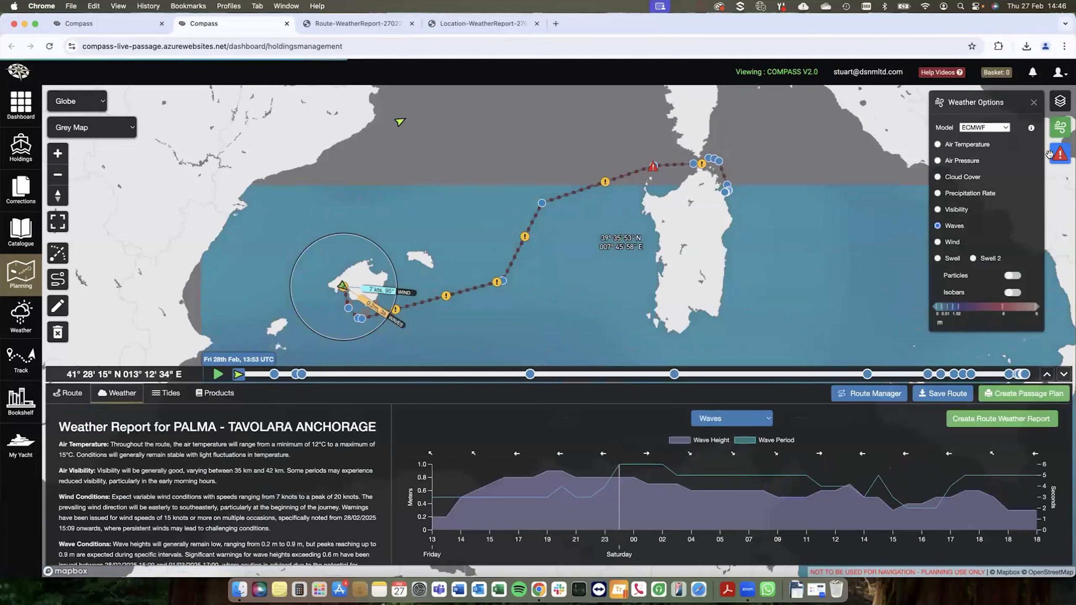
left_click(1060, 153)
left_click(1017, 103)
left_click(1035, 102)
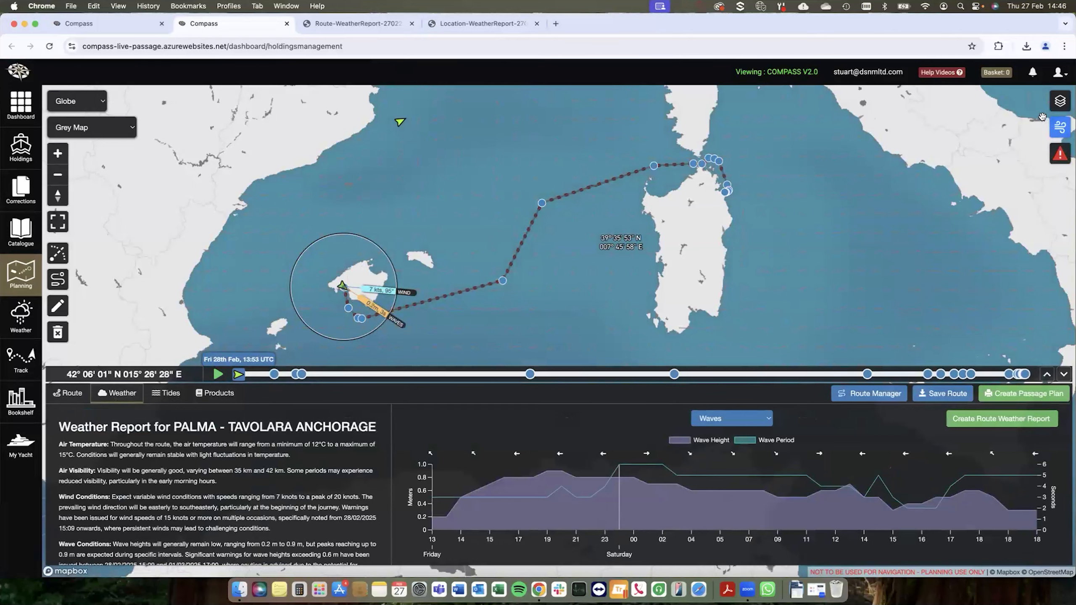
Step: Search for paper charts and sailing directions along the route with a search corridor of 0 NM
left_click(209, 399)
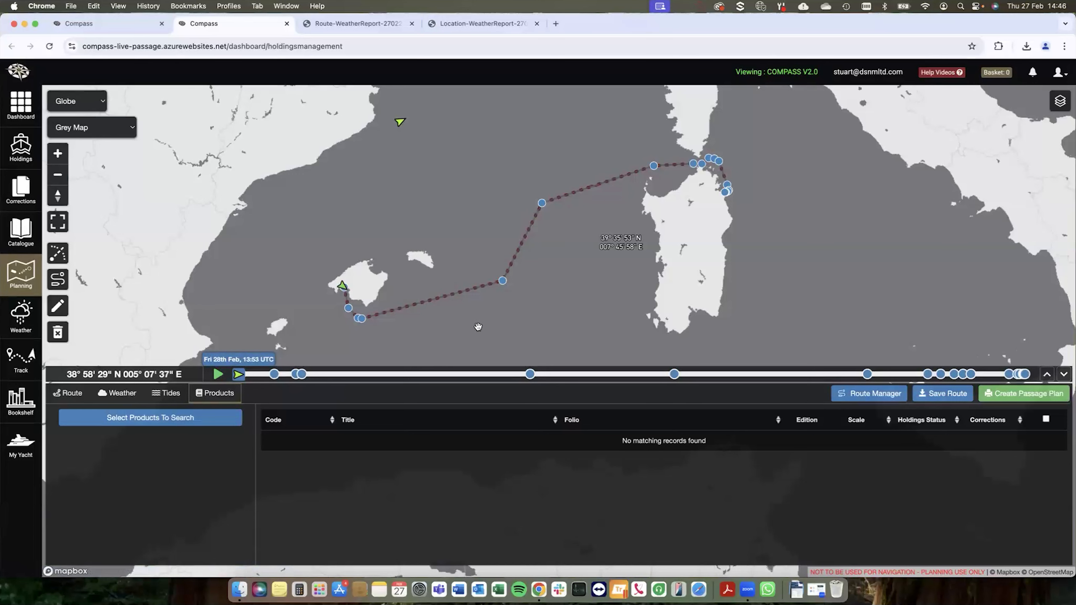
left_click(191, 418)
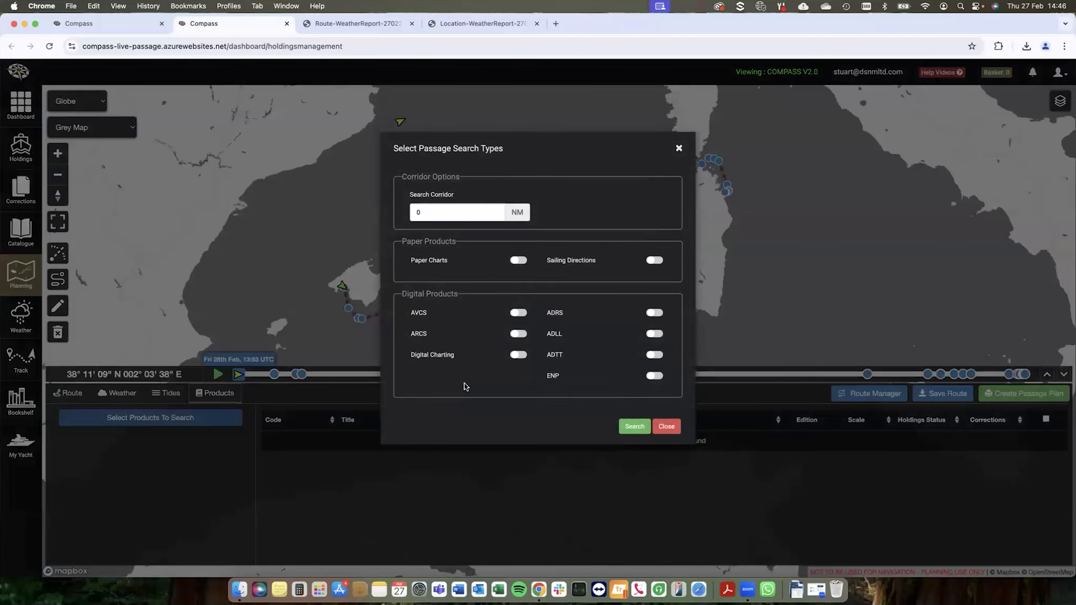
left_click(426, 220)
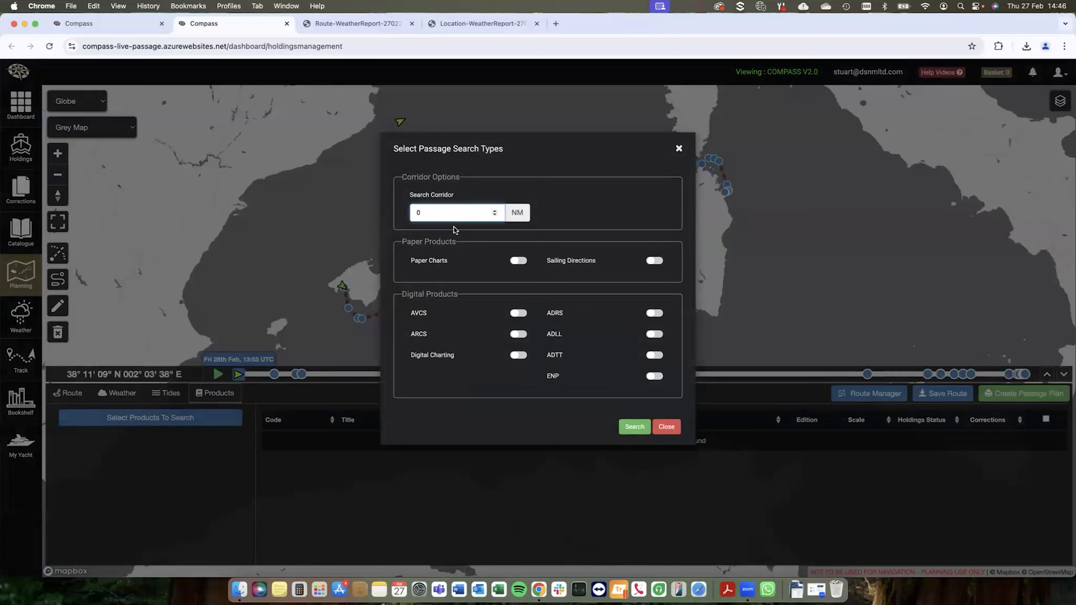
left_click(517, 262)
left_click(654, 261)
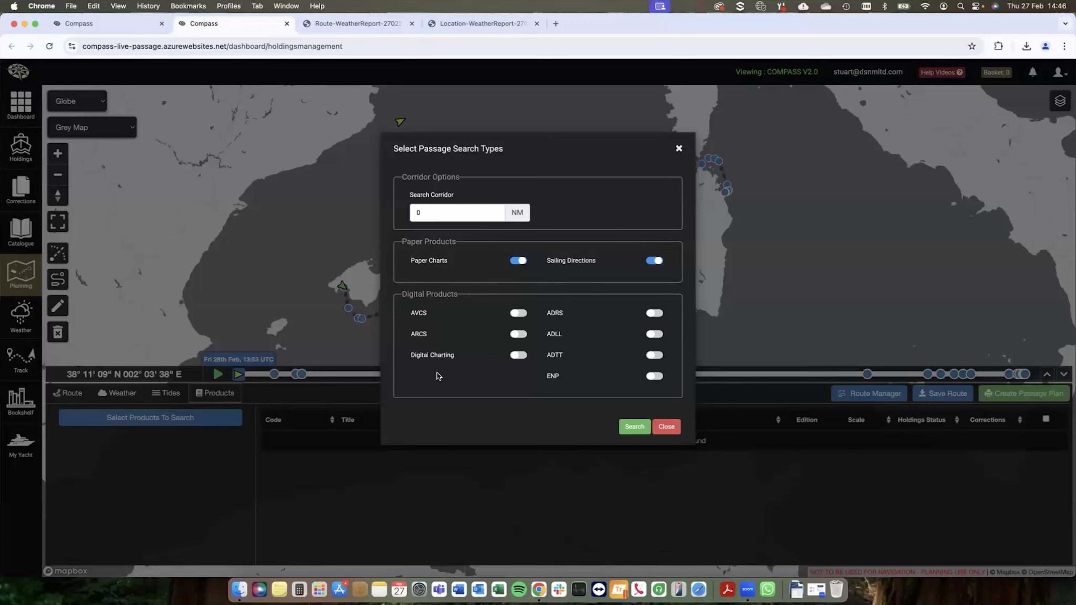
left_click(632, 426)
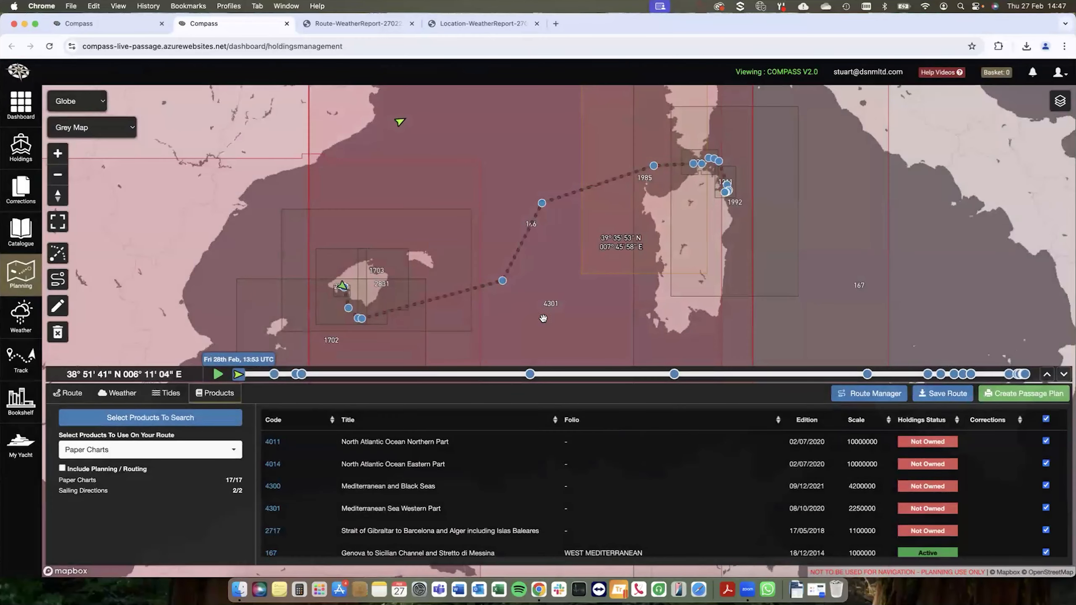
Step: Exclude the small-scale paper charts 4011, 4014, 4300, 4301 and 2717 from the route's products
scroll(469, 287, "down", 5)
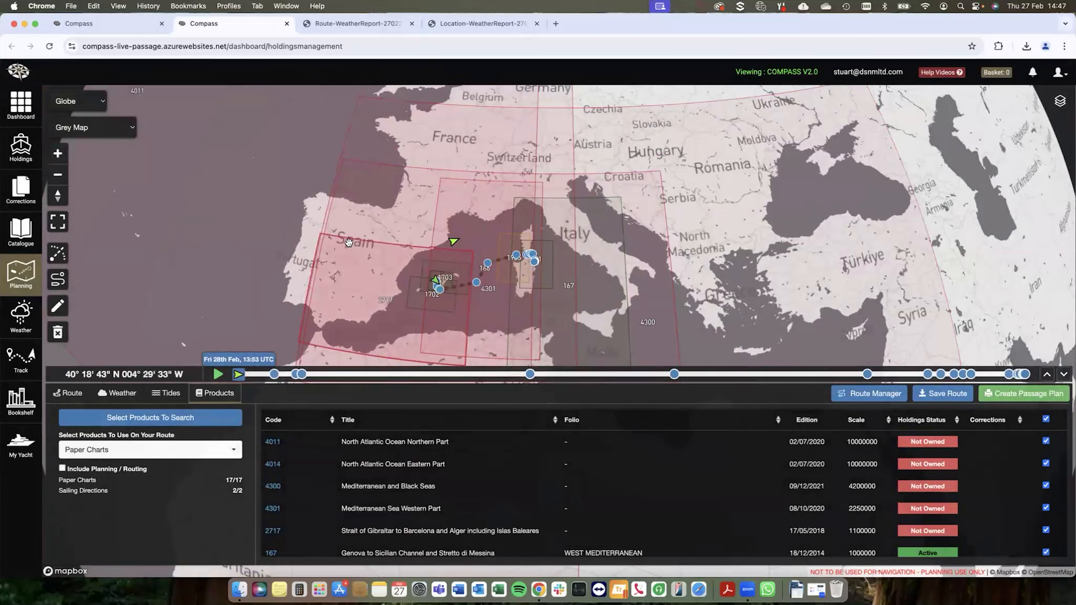
left_click_drag(350, 239, 378, 222)
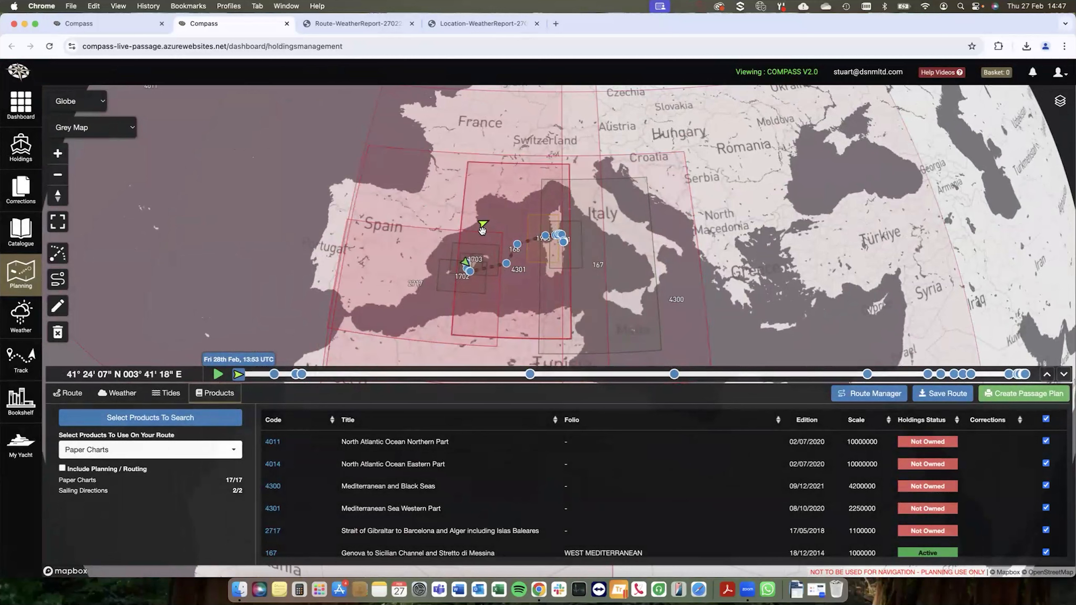
left_click(1046, 441)
left_click(1046, 464)
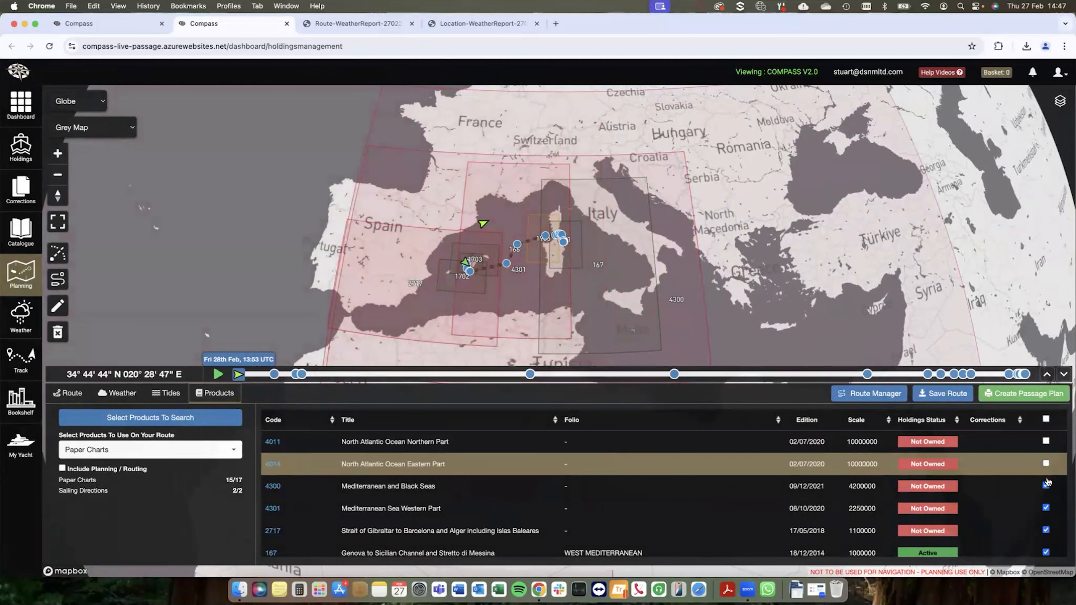
left_click(1046, 486)
left_click(1046, 508)
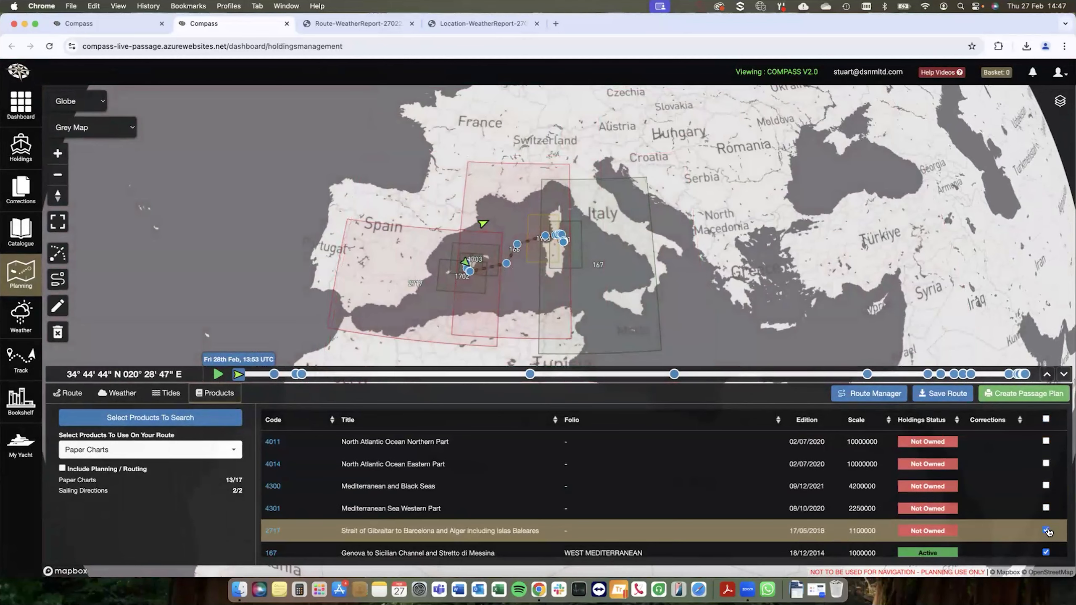
left_click(1046, 531)
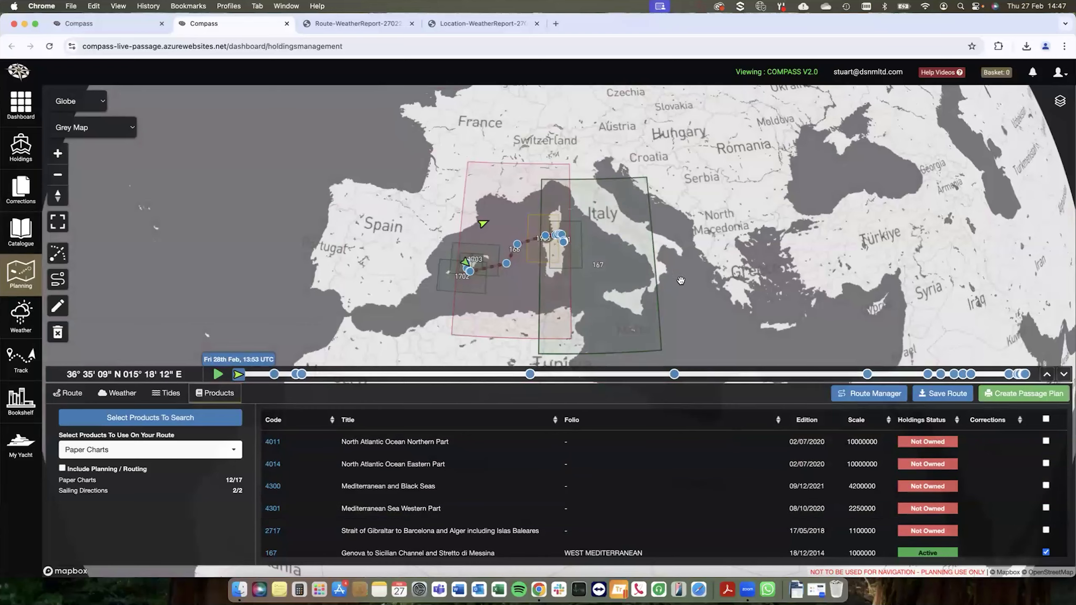
Step: Deselect chart 167 east of Sardinia and chart 1702 around Ibiza from their outlines on the map
left_click(606, 239)
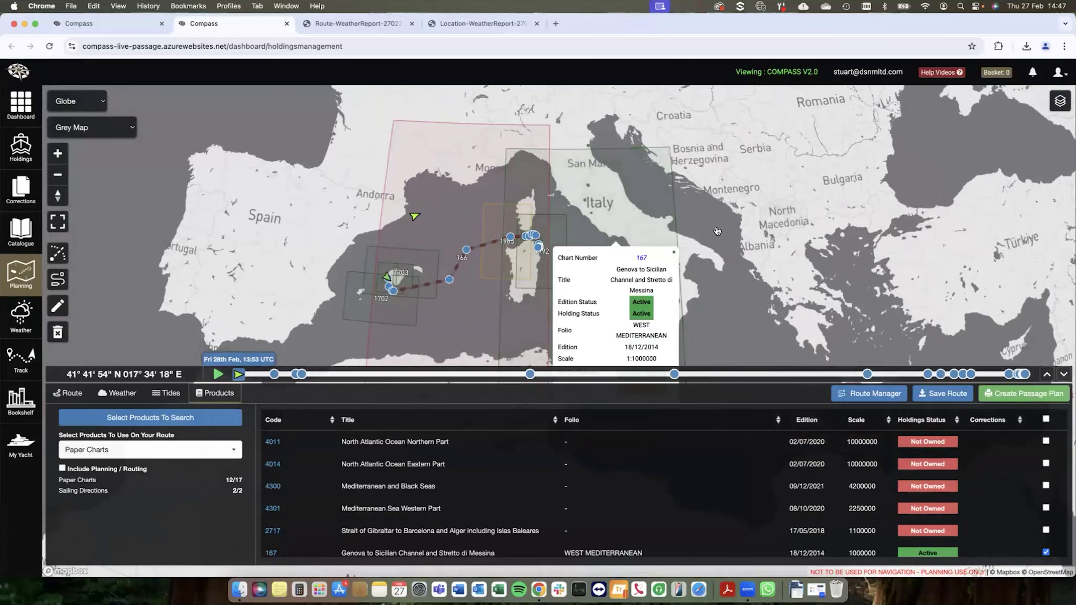
left_click(629, 345)
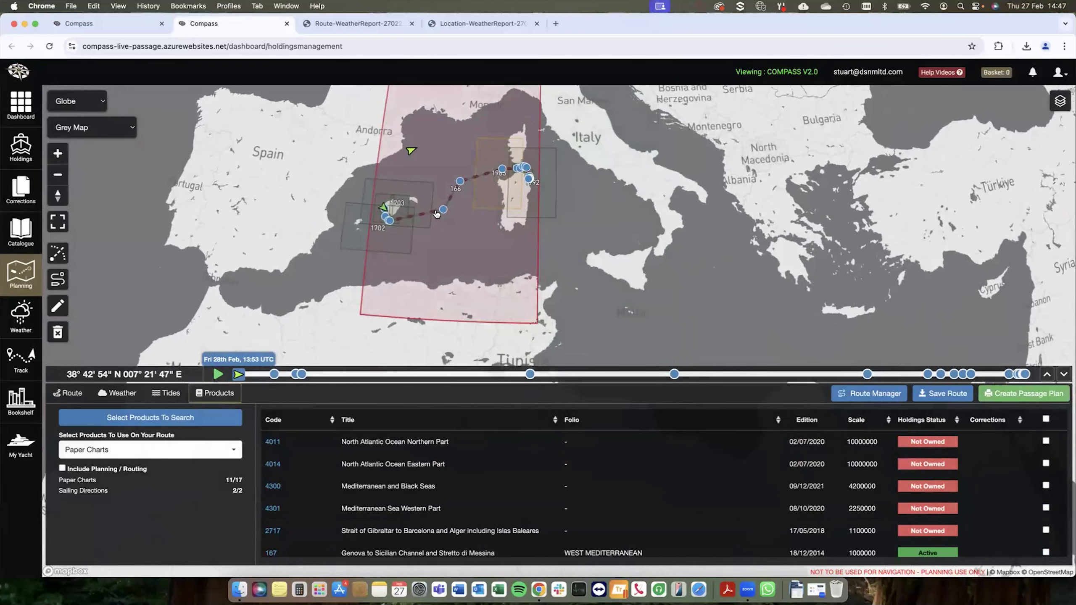
left_click(355, 236)
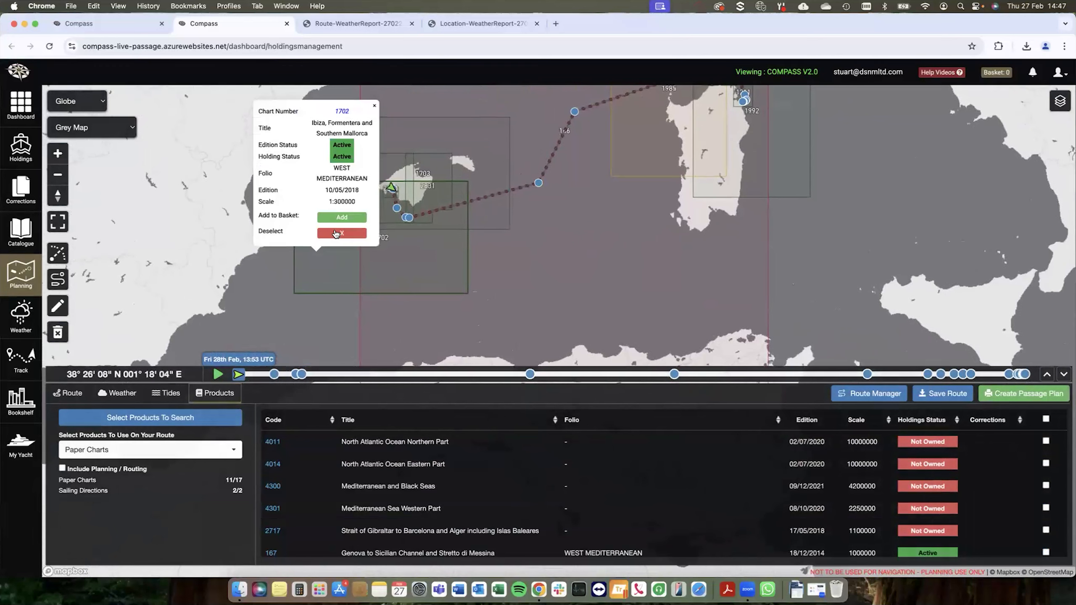
left_click(338, 234)
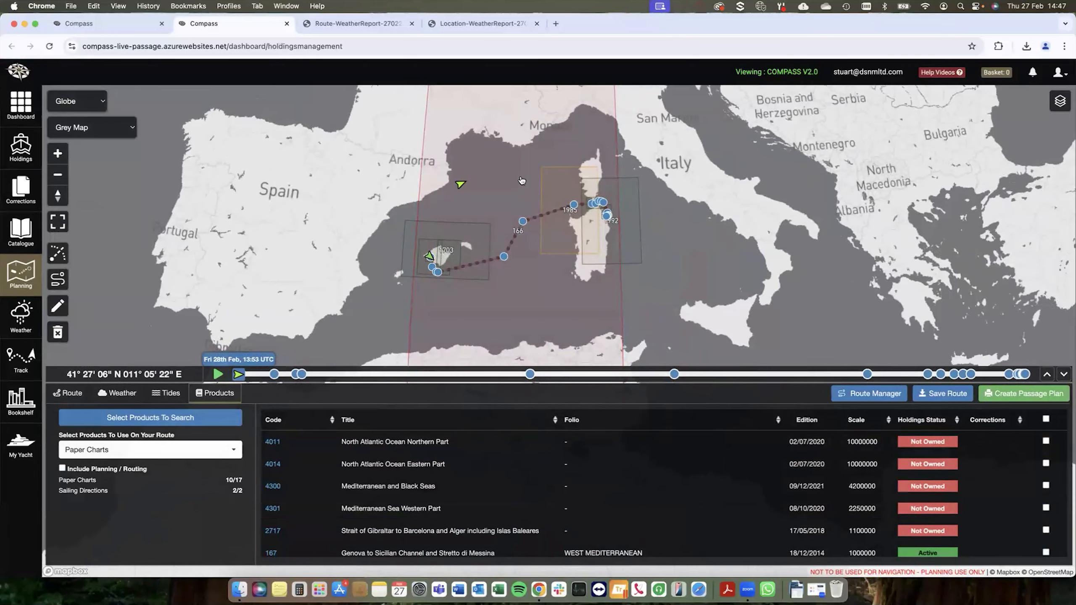
Step: Inspect the details and corrections of chart 1985, west of Corsica and Sardinia, and close them
scroll(340, 191, "down", 3)
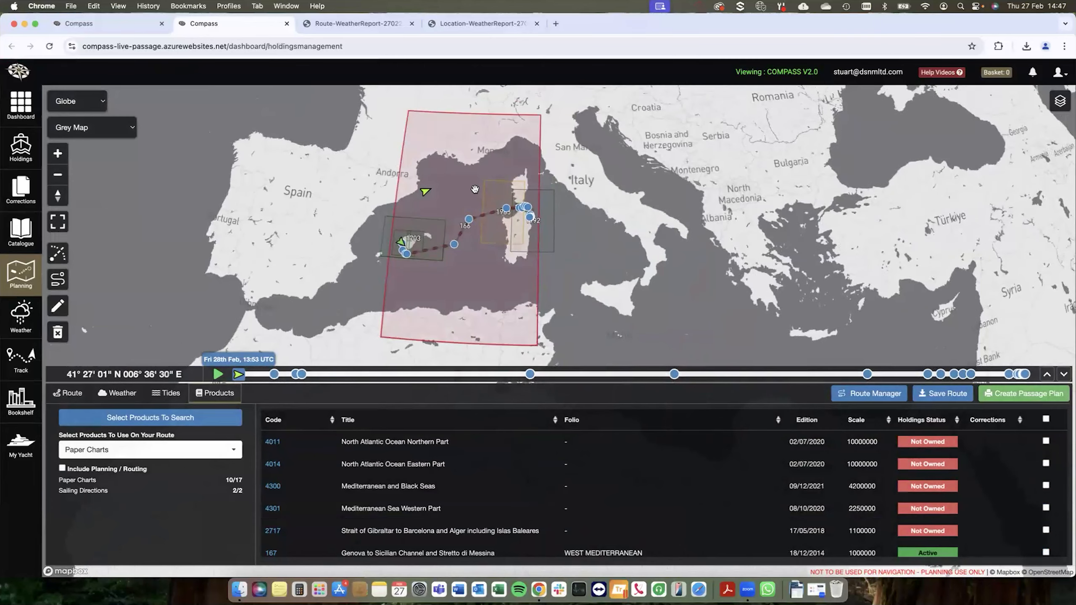
scroll(475, 188, "up", 2)
left_click(505, 258)
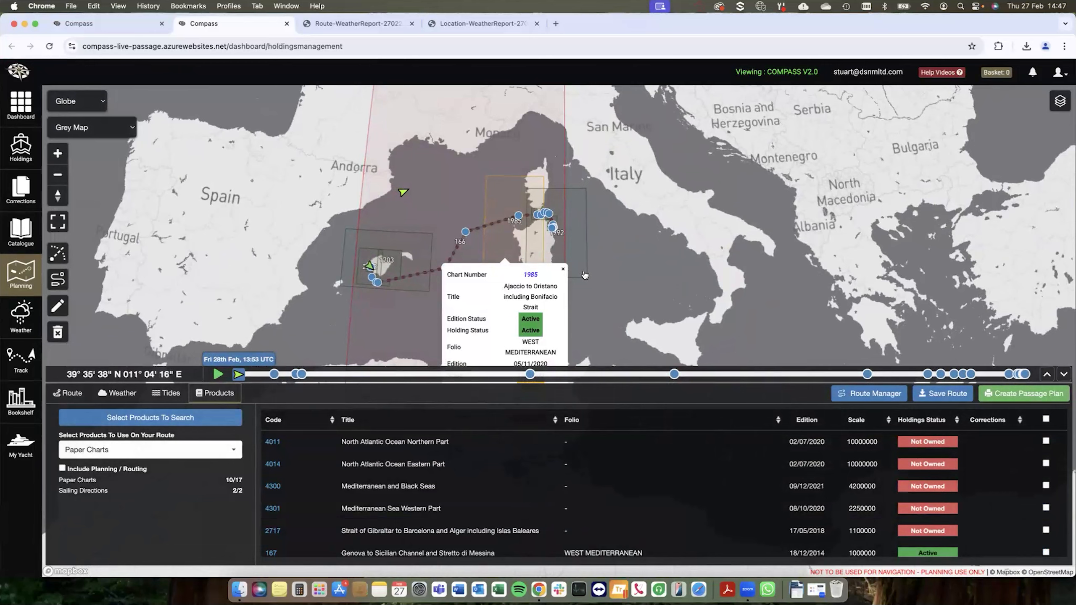
left_click(563, 272)
left_click(503, 248)
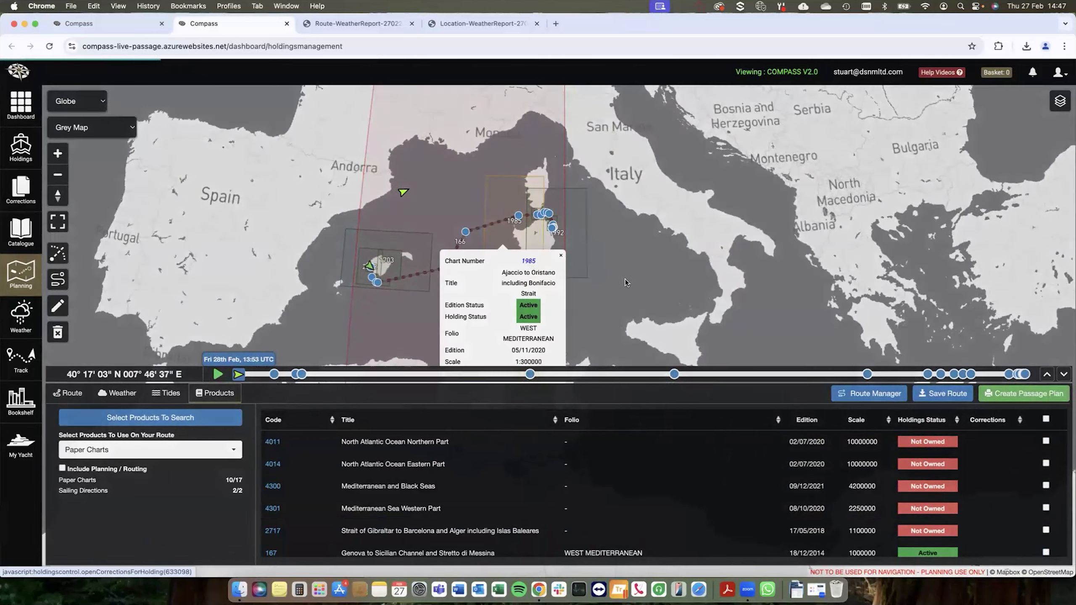
left_click(530, 262)
left_click(762, 88)
left_click(560, 255)
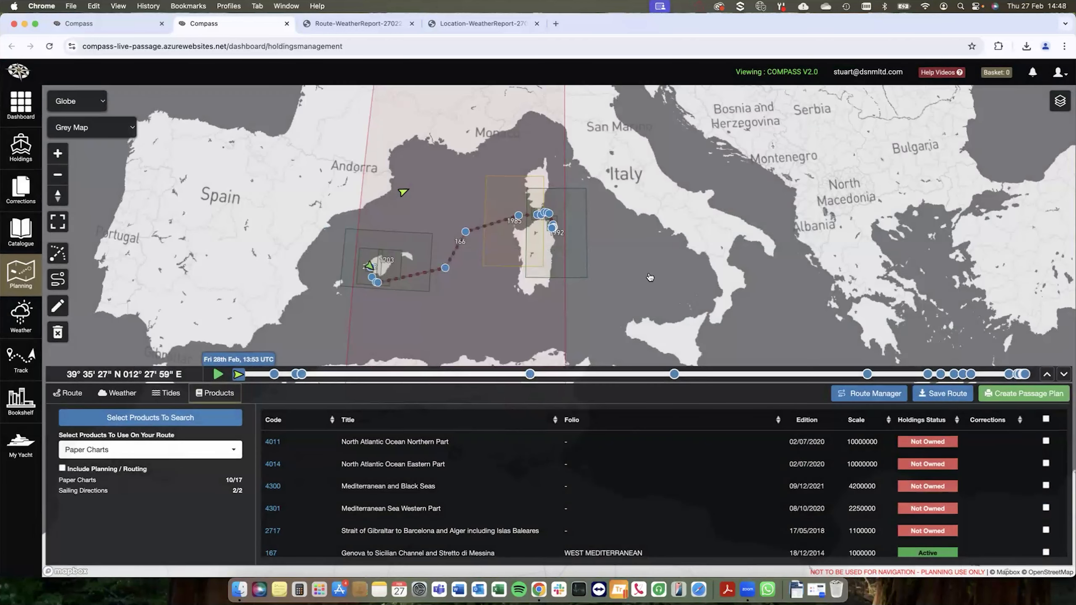
Step: Add chart 166, Alger to Genova and Tunis, to the basket, and empty the basket again
left_click(439, 142)
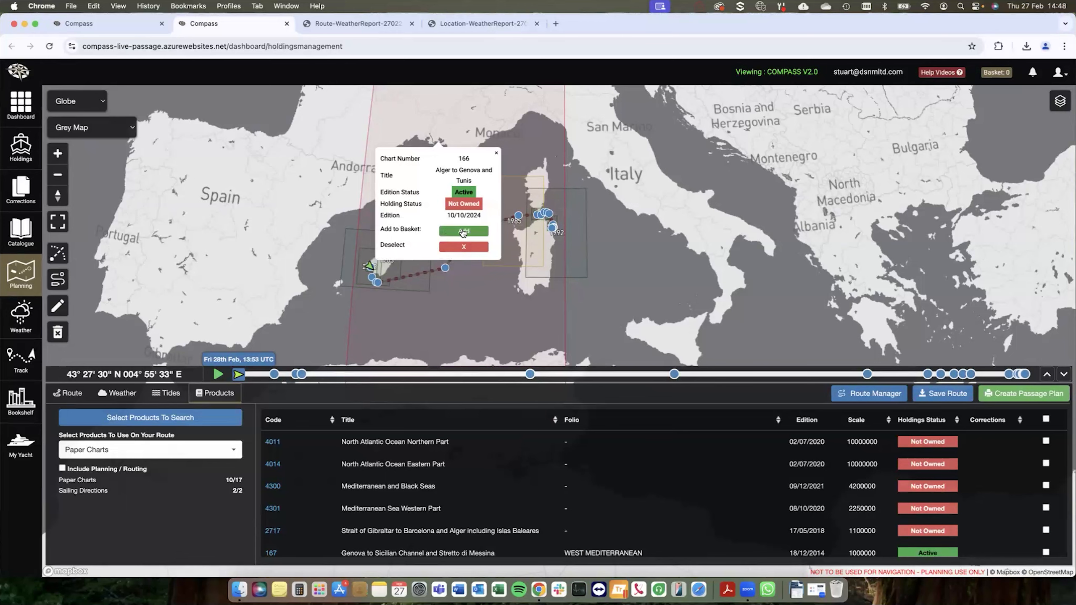
left_click(463, 232)
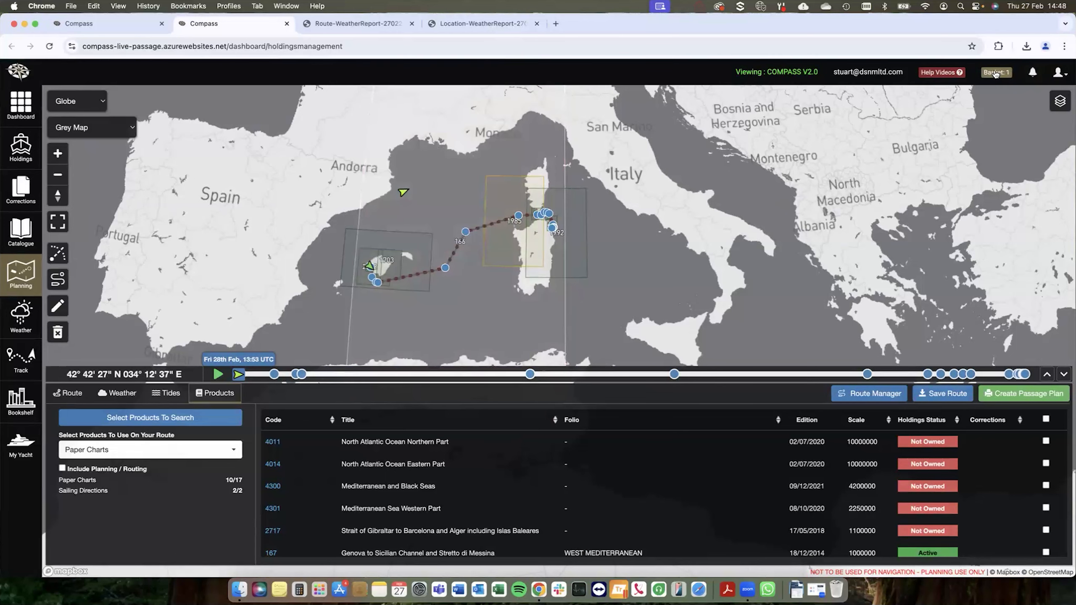
left_click(995, 72)
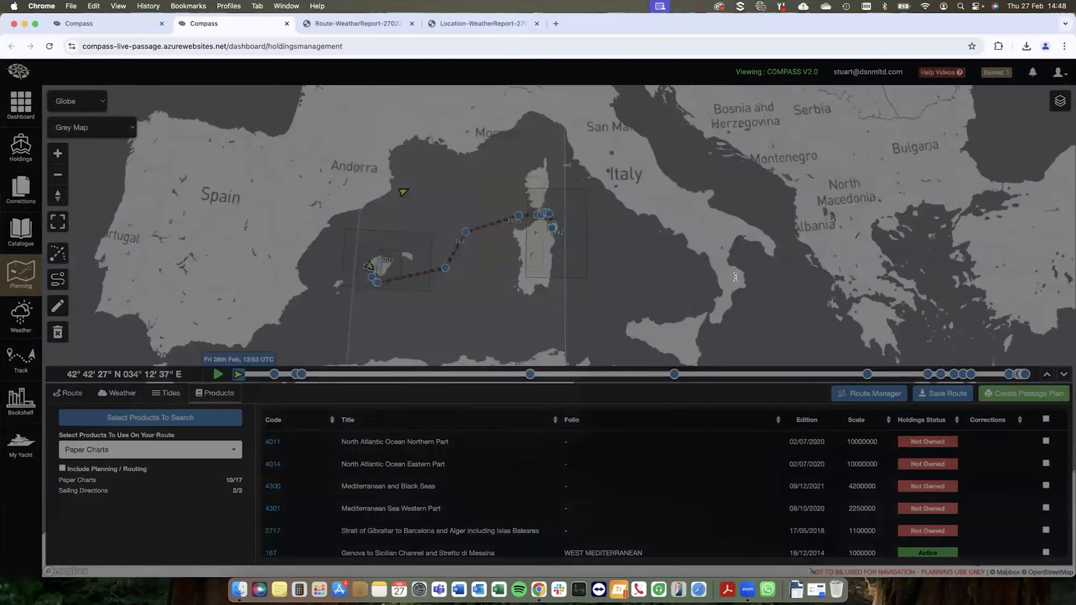
left_click(647, 504)
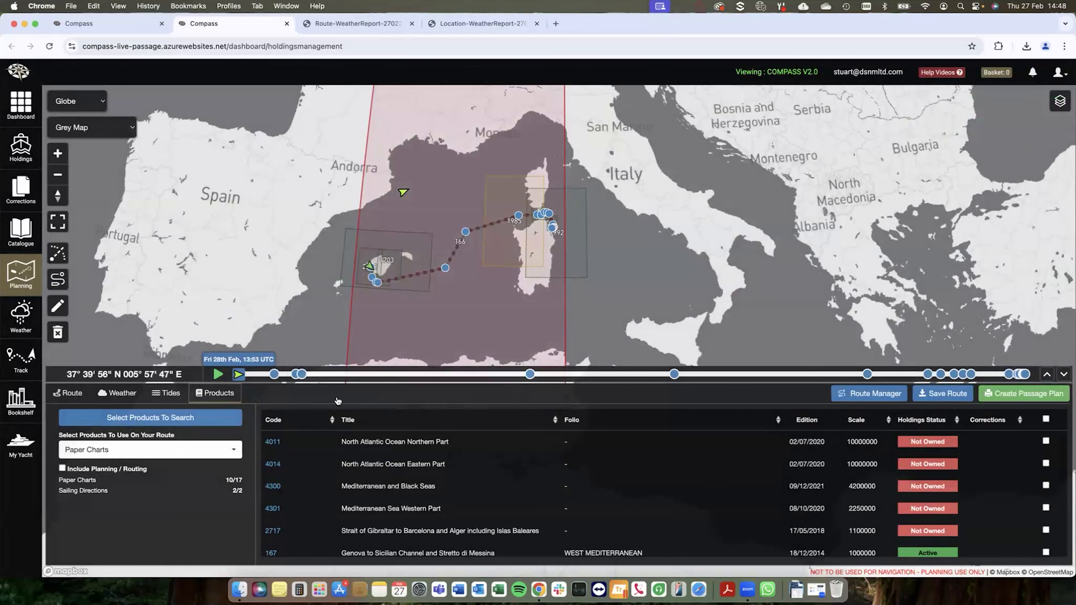
Step: List the route's Sailing Directions and review the corrections for NP46 Mediterranean Pilot Vol 2
left_click(218, 451)
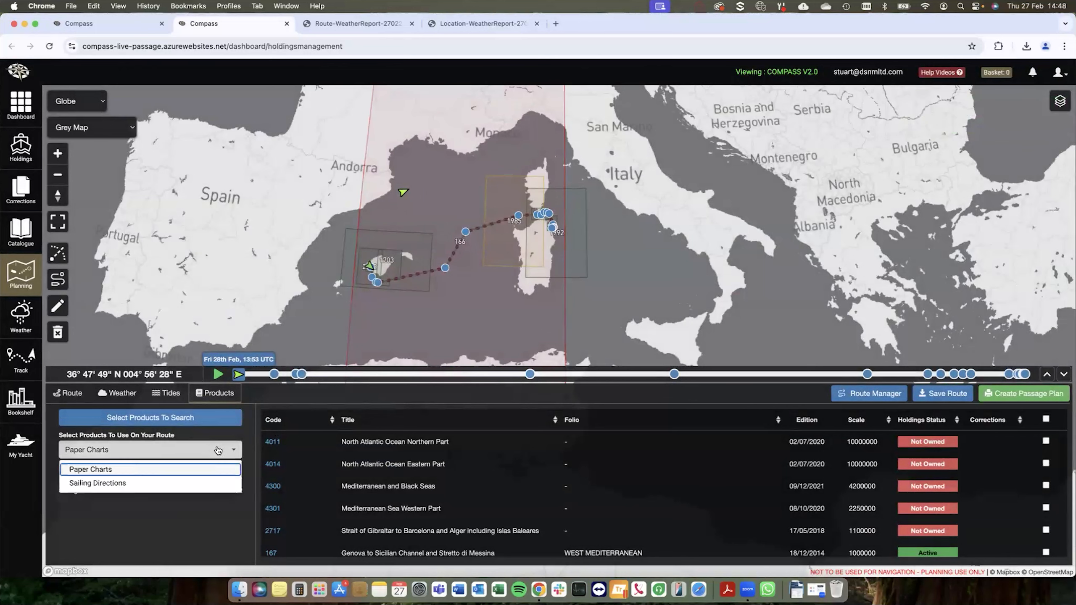
left_click(116, 484)
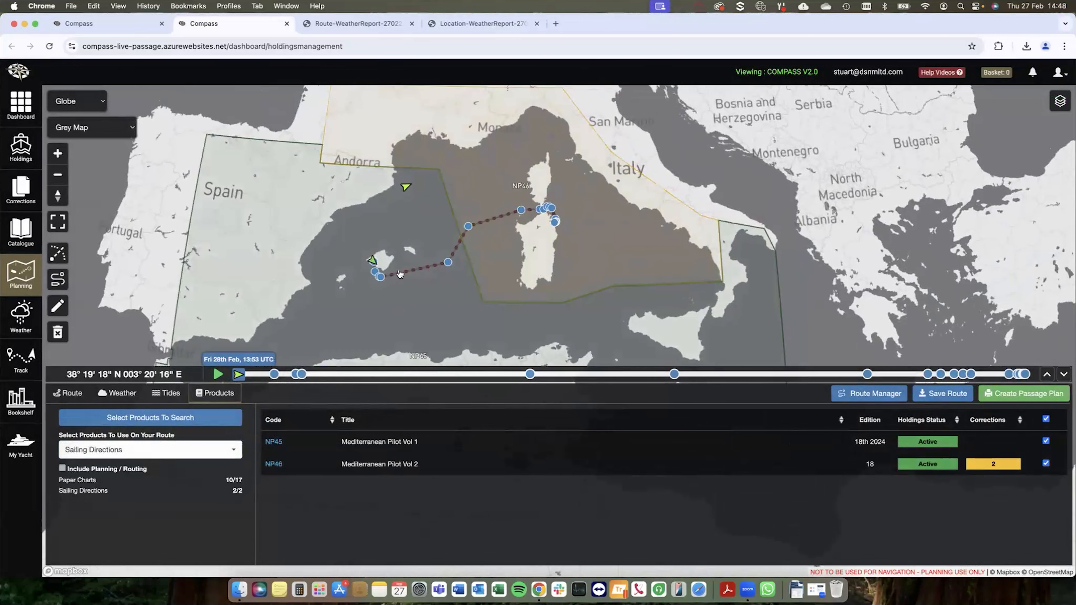
left_click_drag(399, 275, 415, 228)
left_click_drag(631, 212, 590, 261)
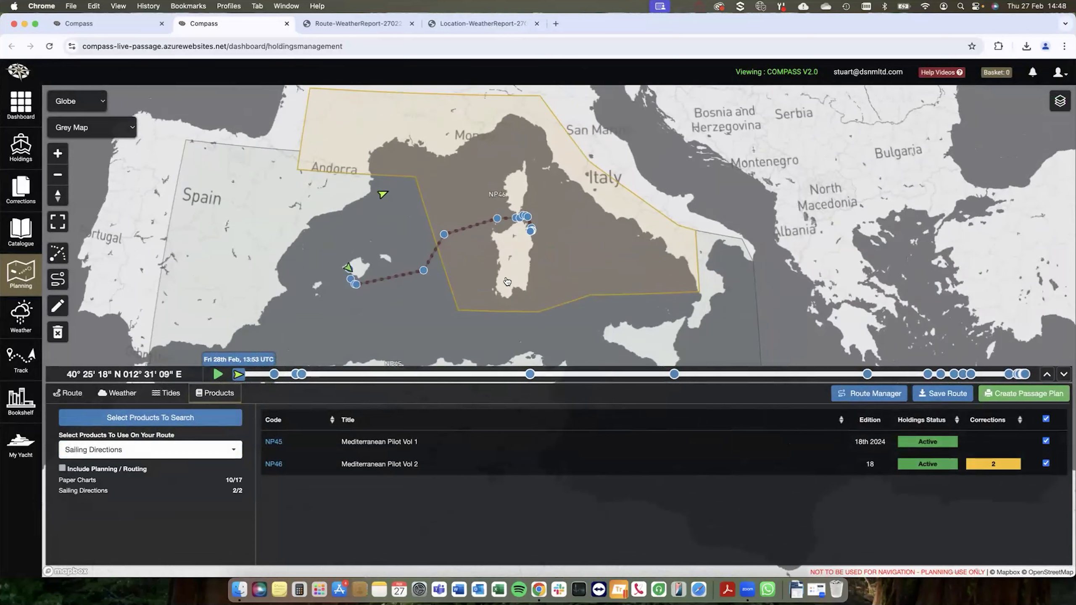
left_click(576, 224)
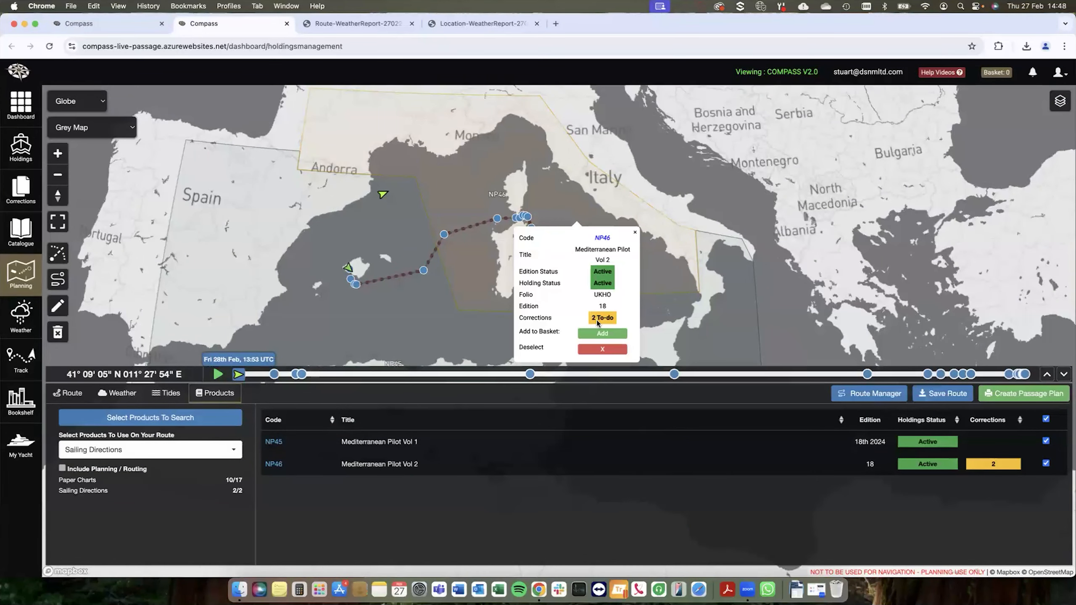
left_click(601, 237)
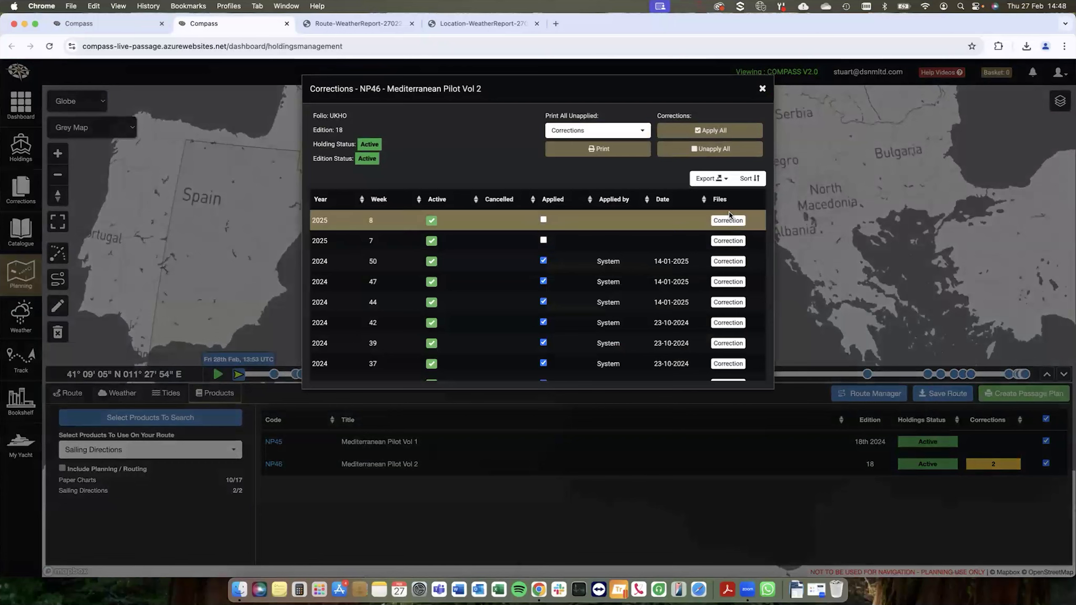
left_click(762, 89)
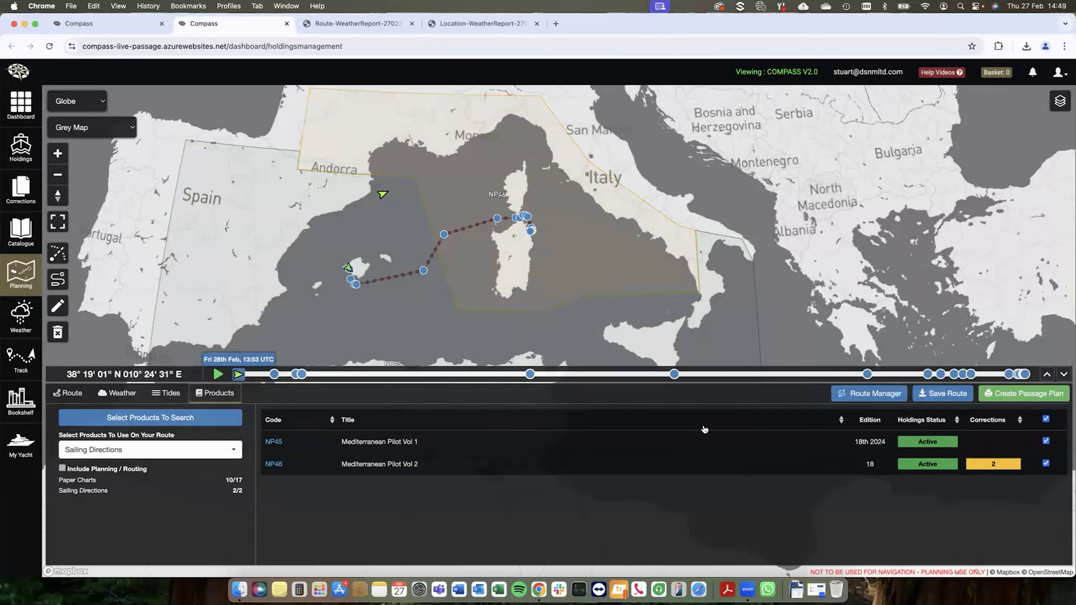
Step: Set up a passage plan for the route with the local departure and arrival time zones at UTC+01:00
left_click(1019, 399)
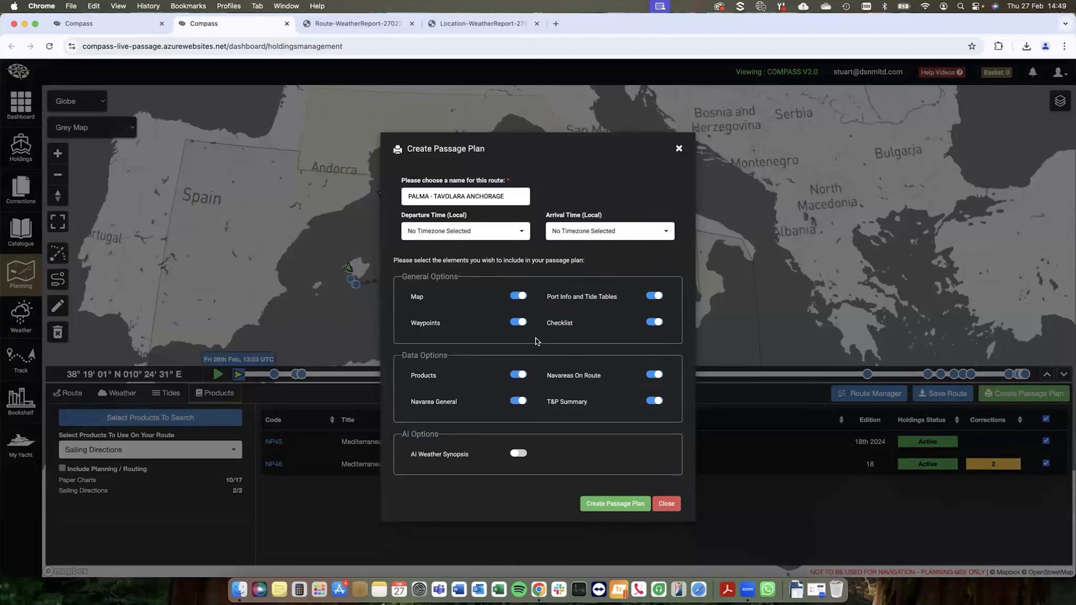
left_click(479, 233)
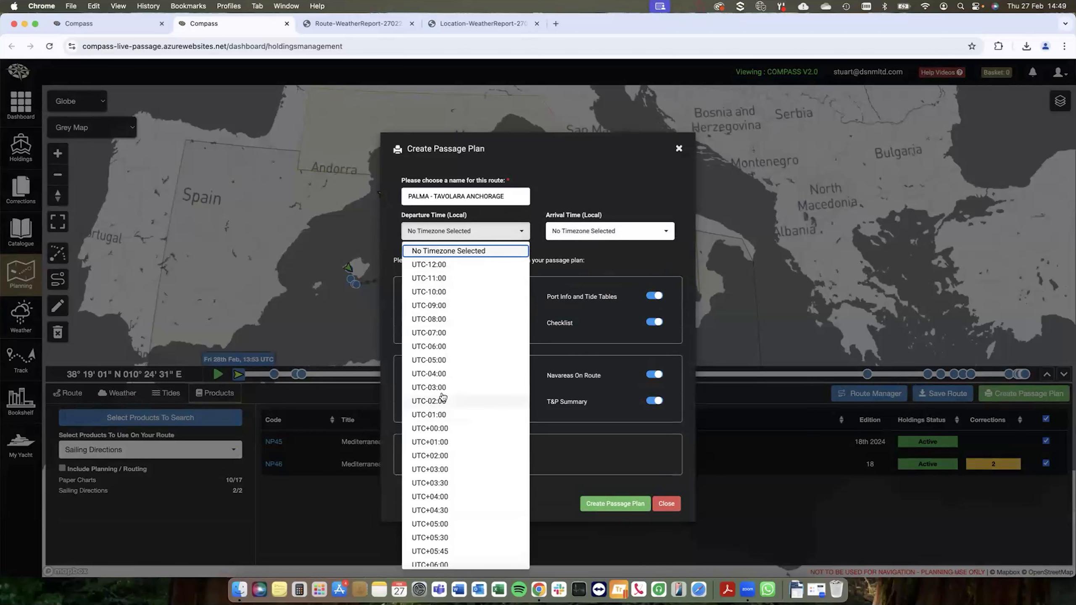
left_click(443, 443)
left_click(606, 237)
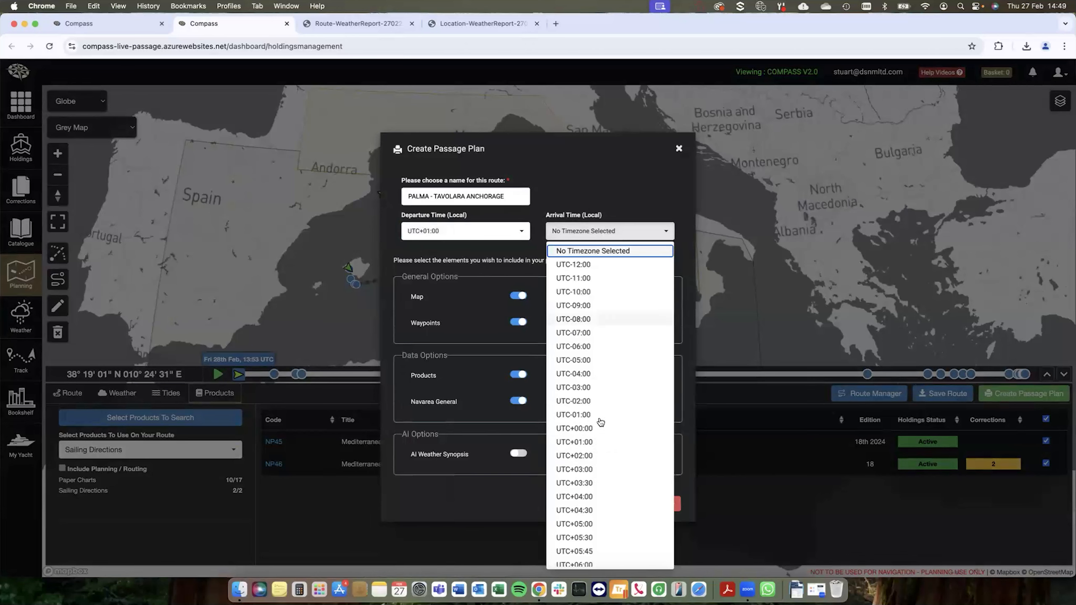
left_click(584, 443)
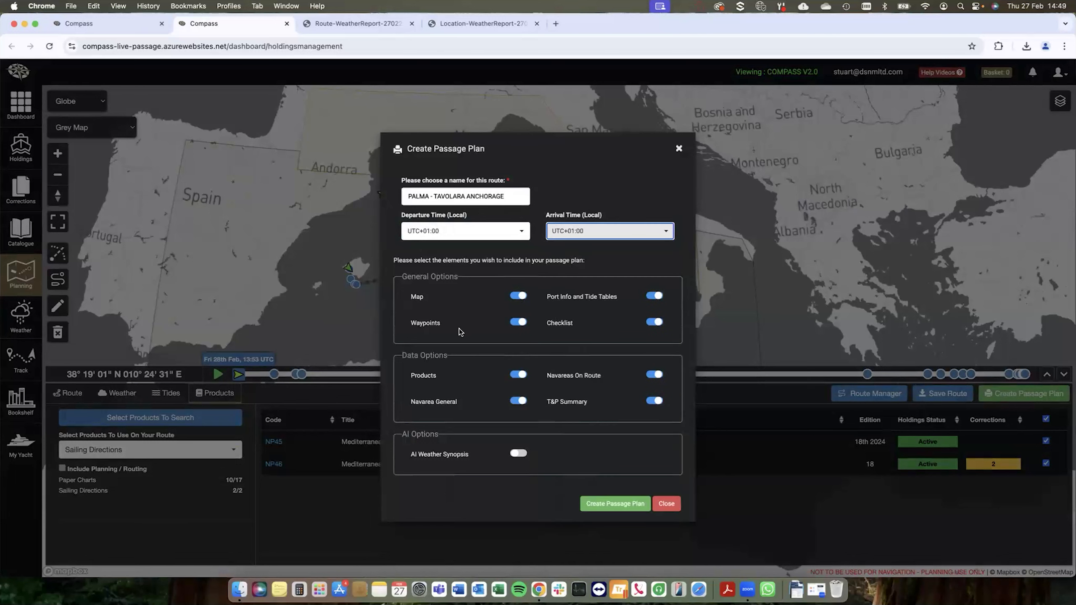
Step: Include the AI Weather Synopsis, create the PALMA - TAVOLARA ANCHORAGE passage plan, and enlarge its cover page for reading
left_click(517, 454)
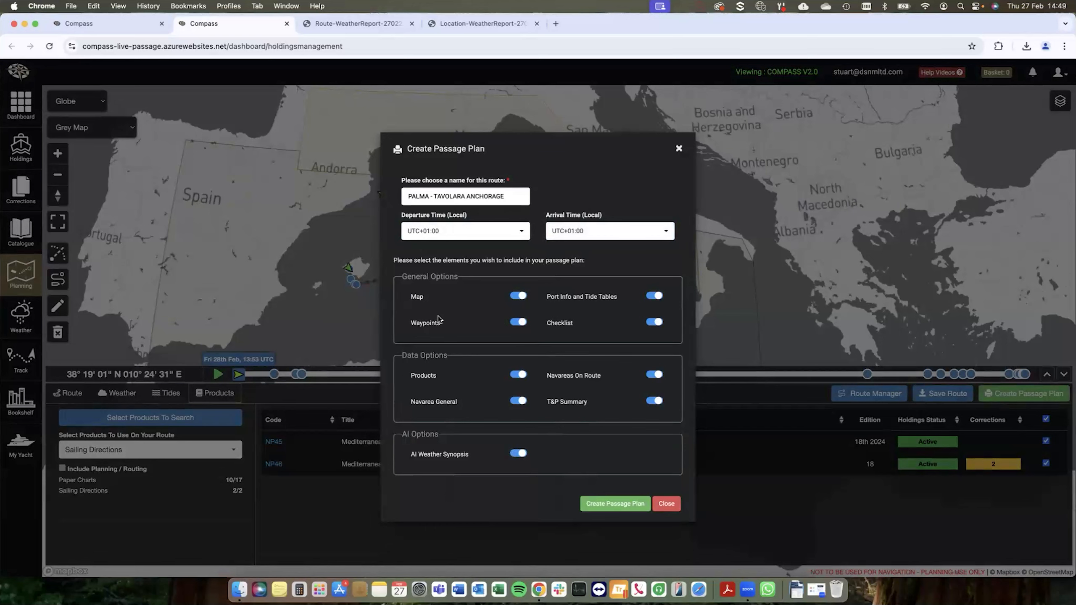
left_click(615, 509)
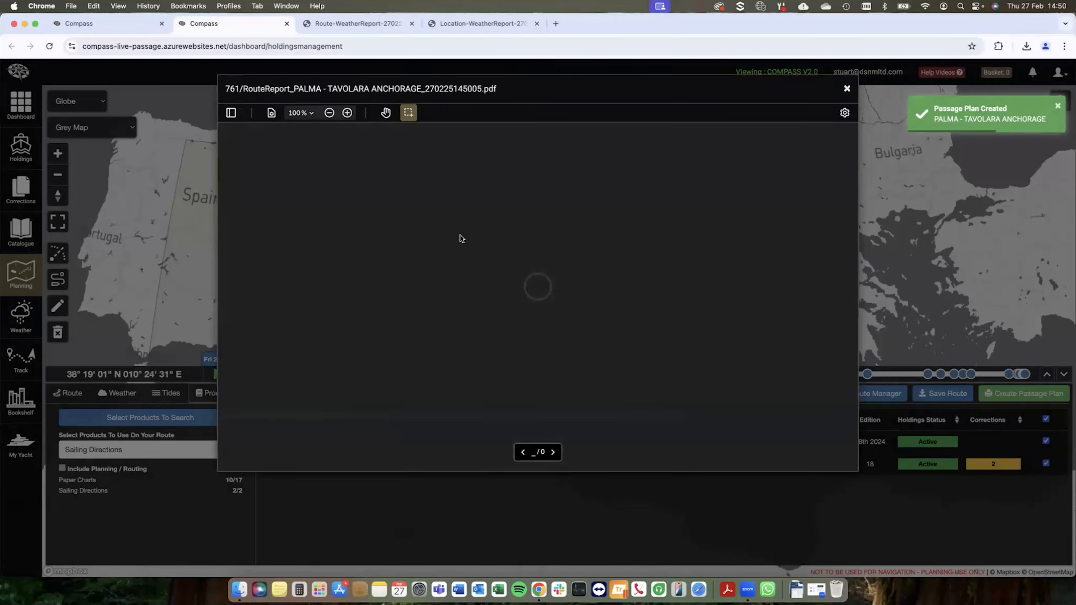
left_click(347, 112)
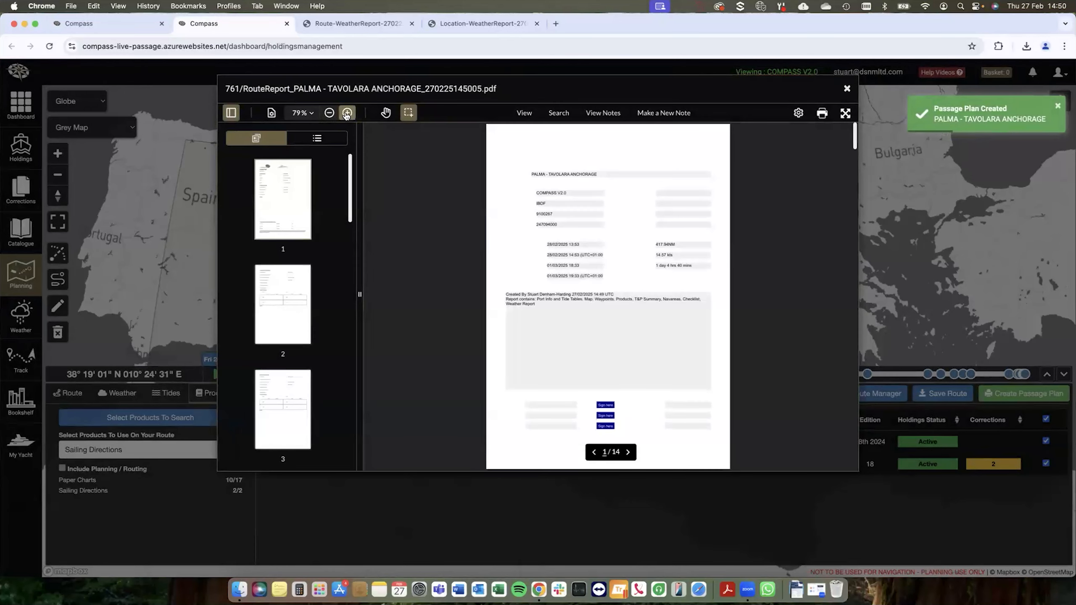
scroll(542, 233, "up", 2)
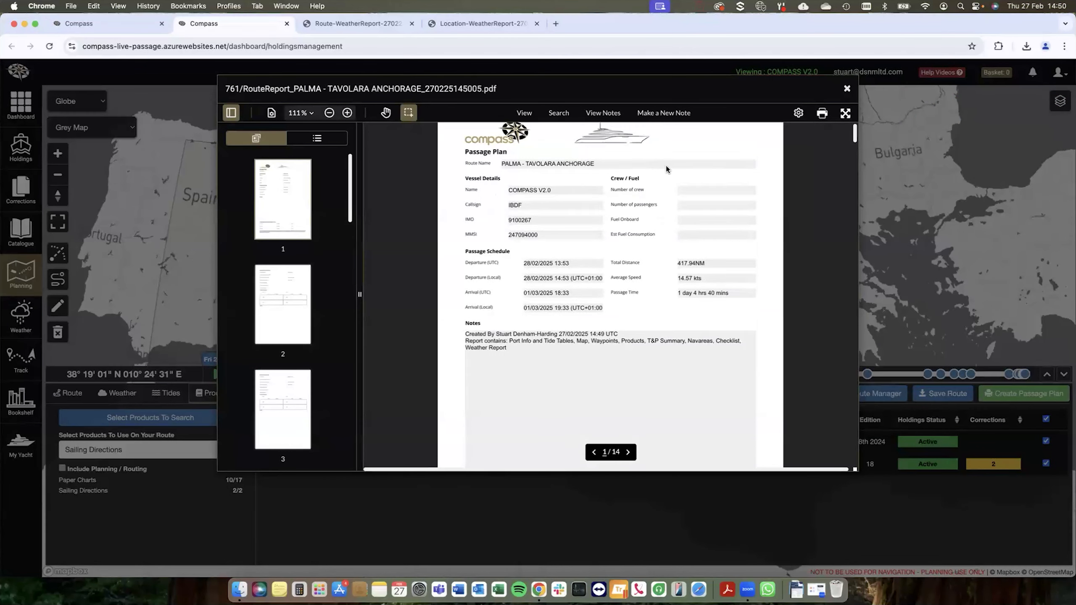
scroll(665, 173, "up", 1)
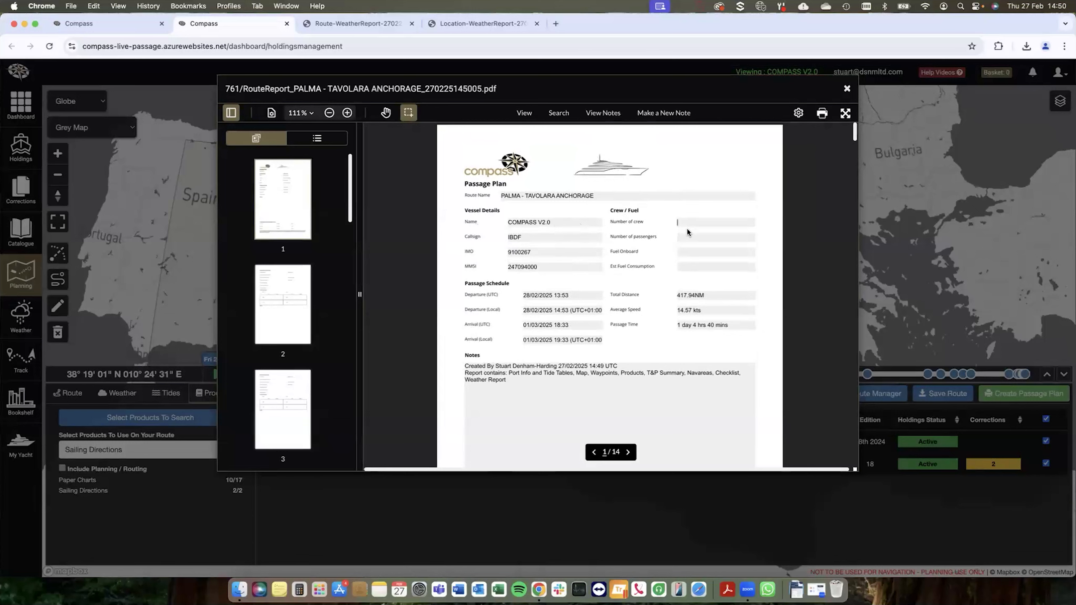
Step: Add the text TEST to the notes on the passage plan's cover page
scroll(615, 335, "down", 2)
left_click(598, 318)
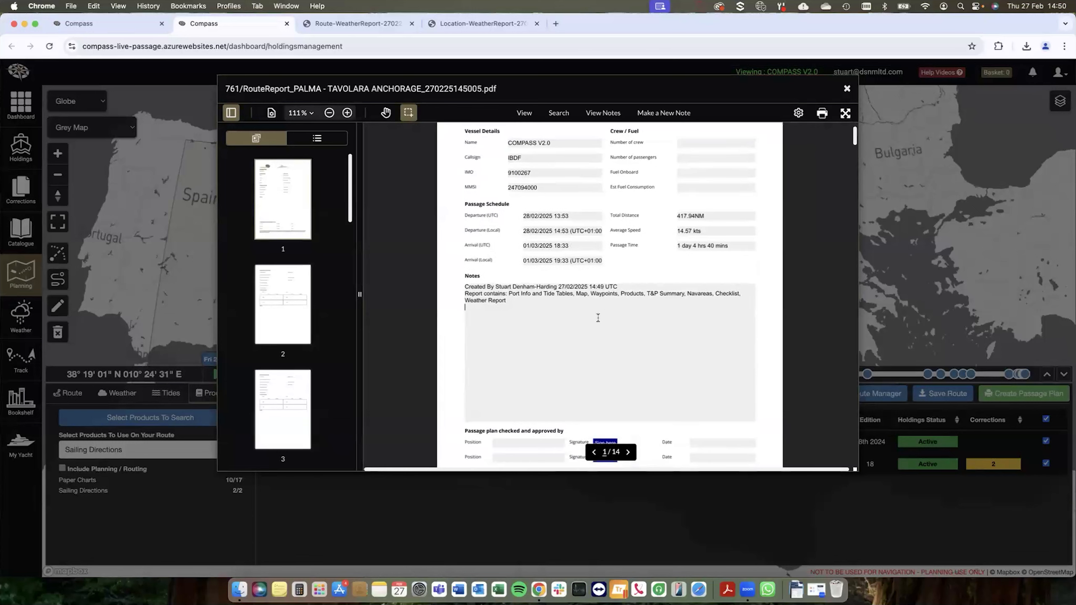
type("TEST")
Step: Fill in the first approval line with the position MASTER and a hand-drawn signature
scroll(589, 348, "down", 3)
left_click(509, 332)
type("MASTER")
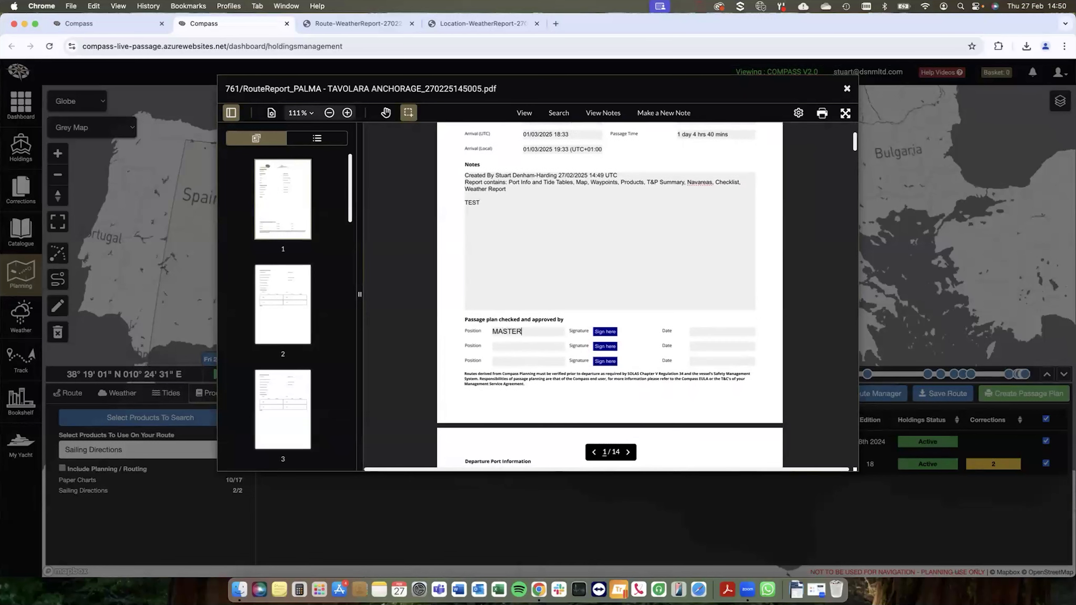
left_click(605, 331)
left_click_drag(551, 279, 509, 303)
left_click(641, 362)
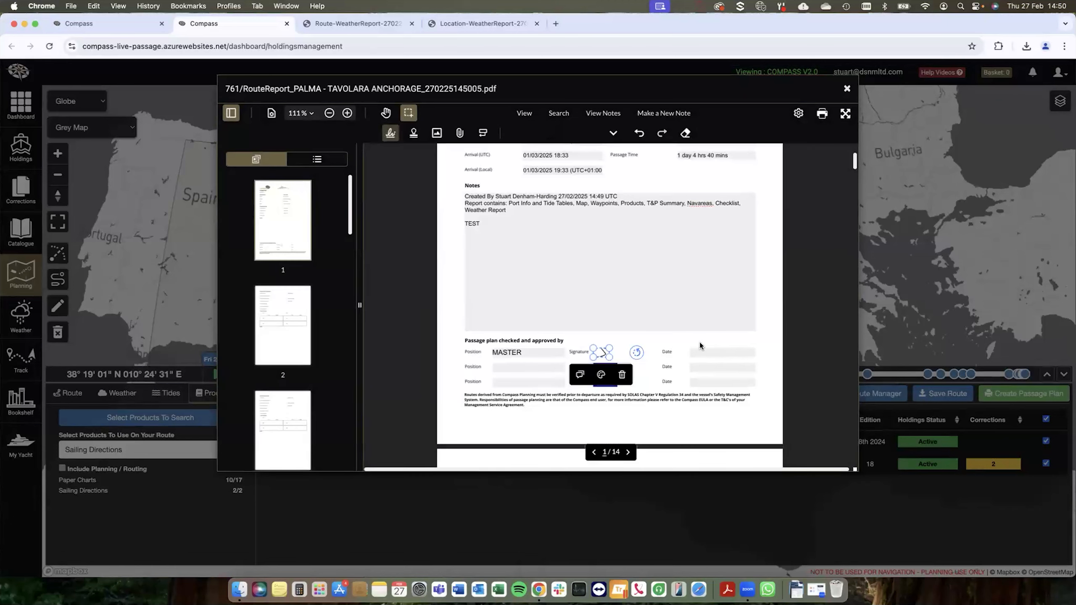
left_click(690, 340)
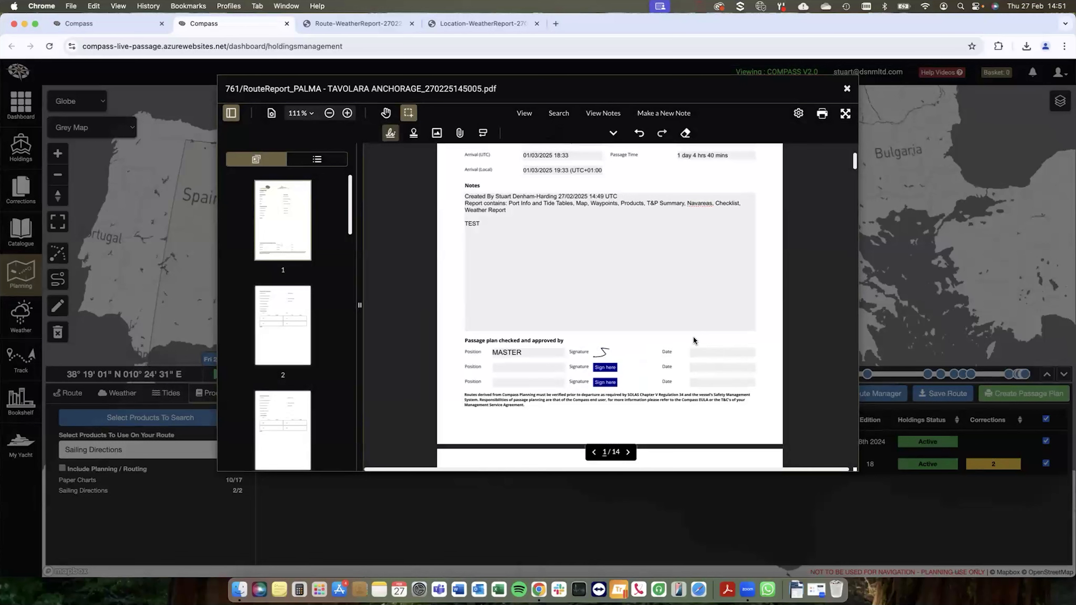
Step: Review the departure and arrival port information pages and the route map in the passage plan
scroll(686, 335, "down", 10)
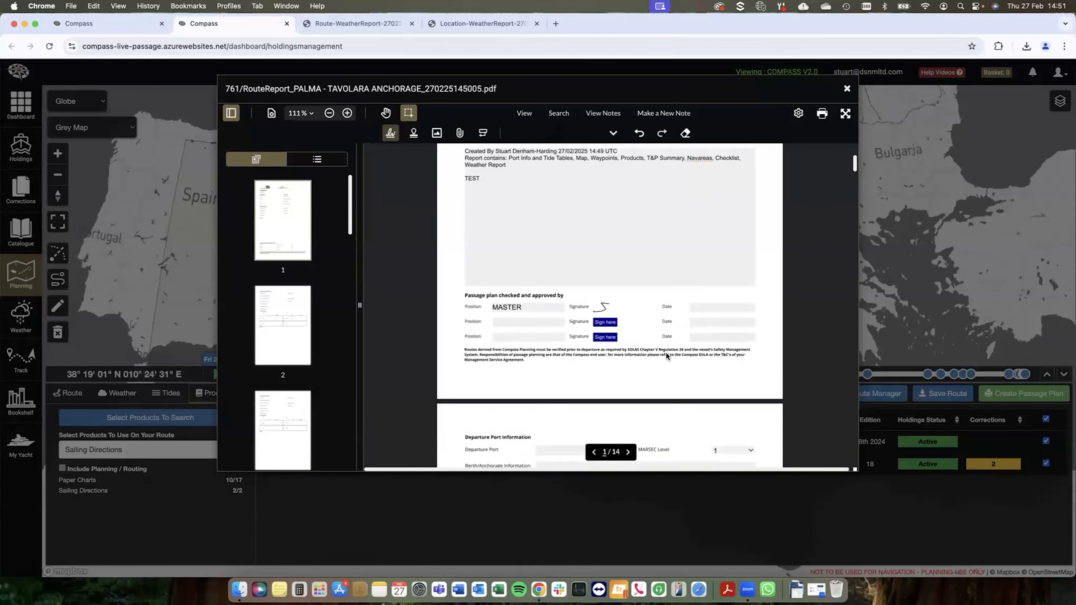
scroll(606, 313, "down", 3)
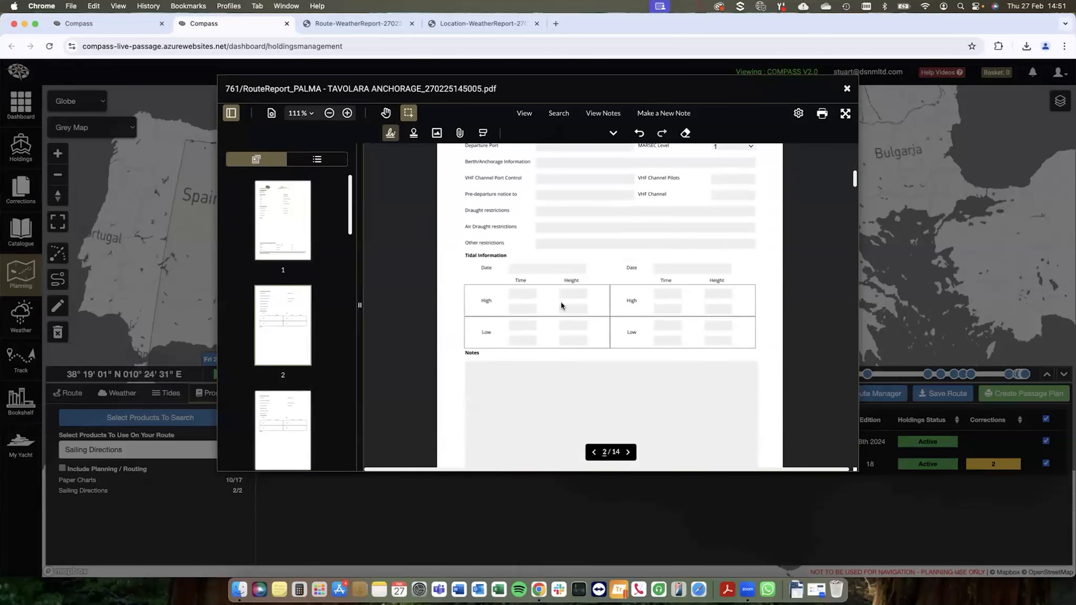
scroll(555, 319, "down", 3)
scroll(553, 320, "down", 8)
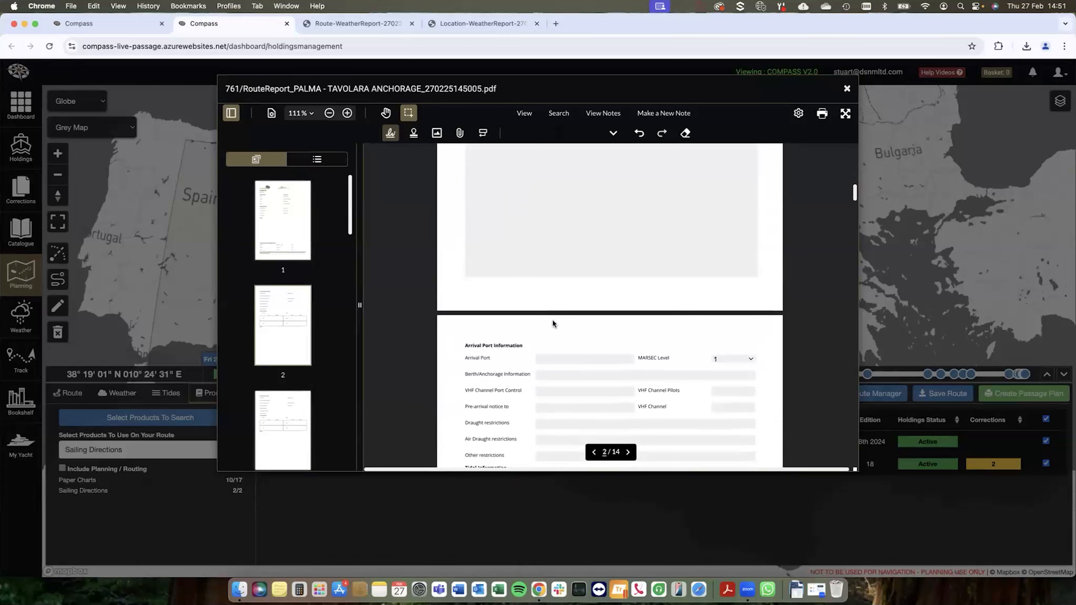
scroll(552, 319, "down", 10)
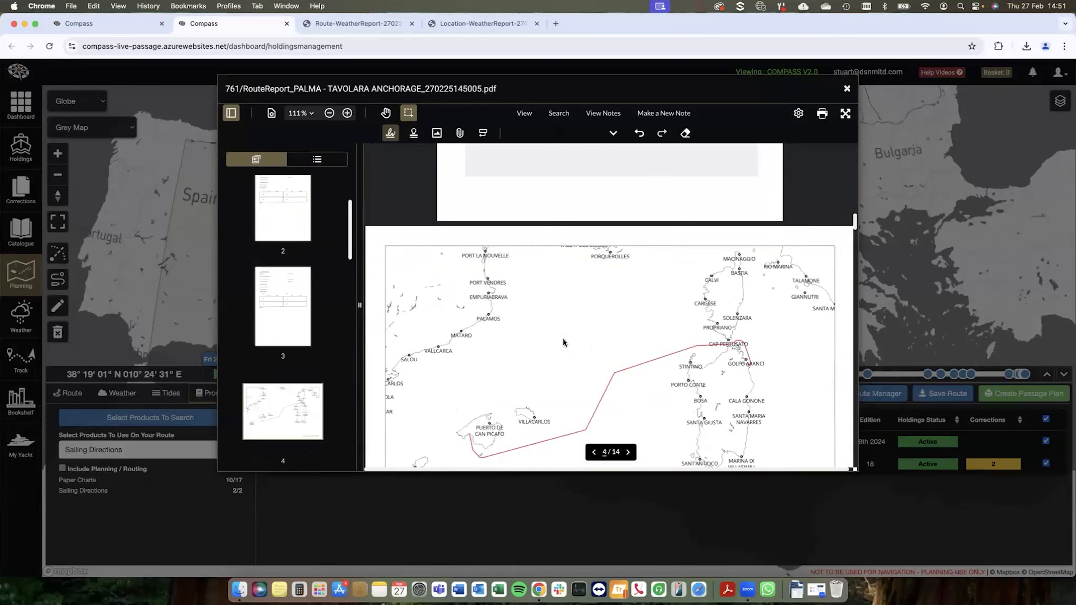
scroll(563, 339, "down", 5)
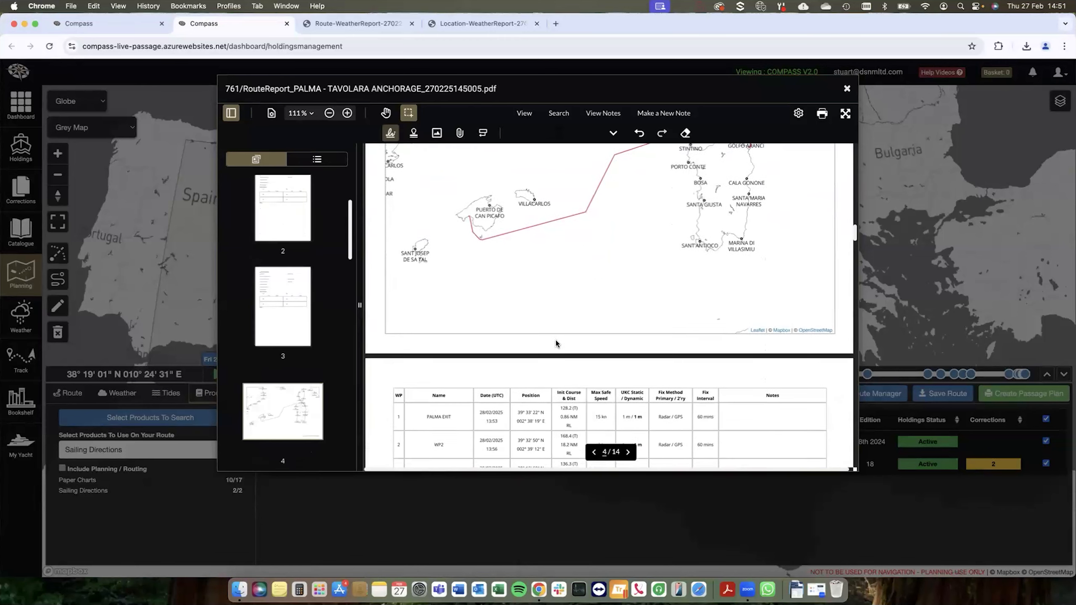
Step: Examine the waypoint tables in the passage plan, including the bridge team note at the BONAFACIO TSS ENTRY waypoint
scroll(556, 340, "down", 3)
scroll(603, 287, "up", 3)
scroll(575, 344, "down", 1)
scroll(575, 343, "down", 5)
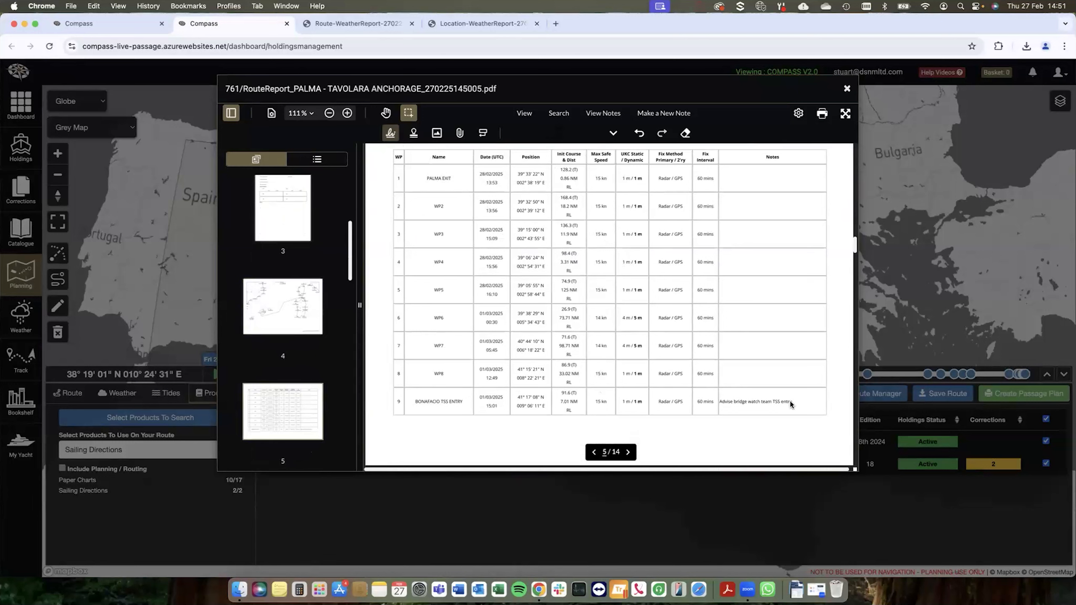
left_click_drag(720, 402, 785, 403)
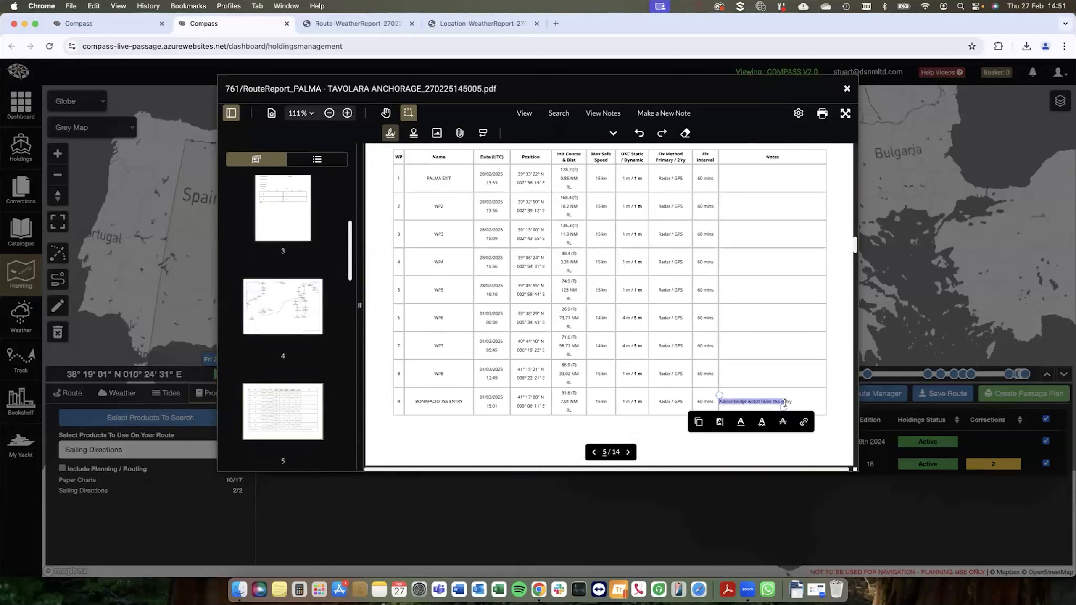
left_click(673, 426)
scroll(496, 405, "down", 3)
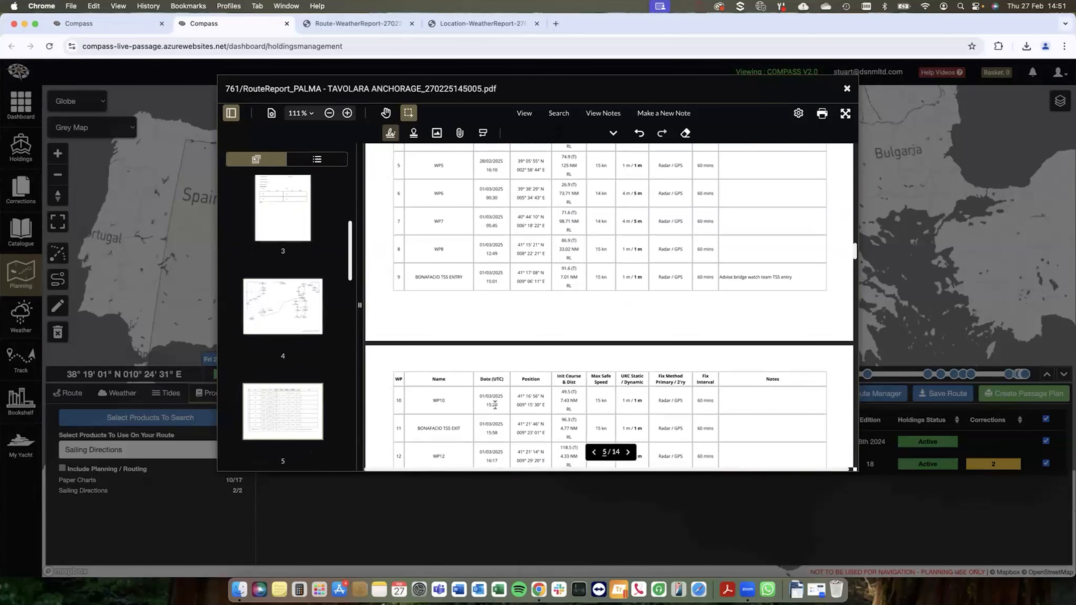
scroll(514, 359, "down", 10)
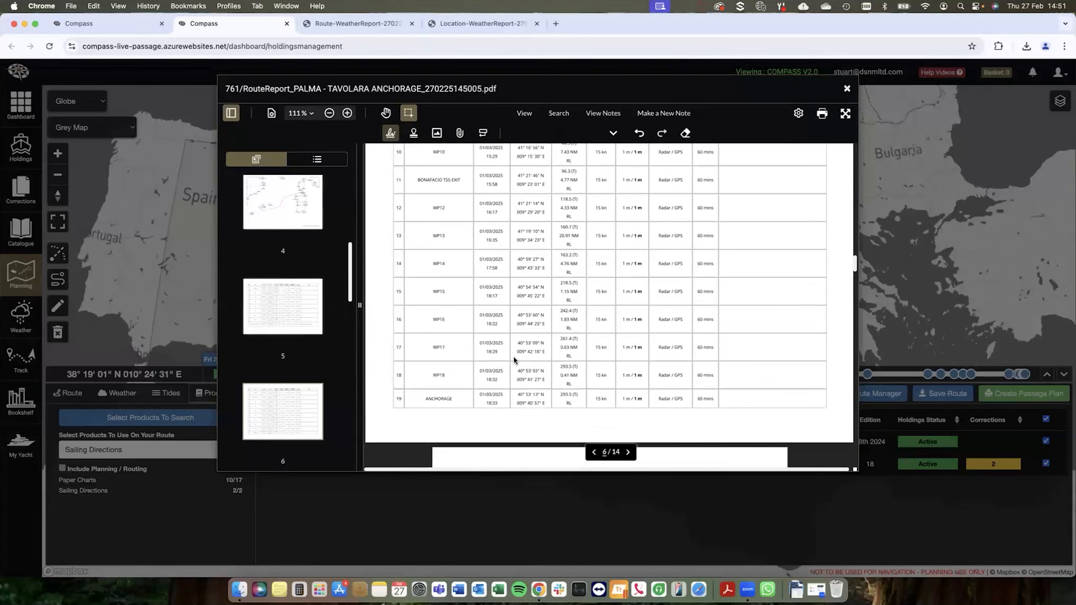
Step: Check the paper charts and Sailing Directions listed in the plan, including the holding state of chart 166
scroll(514, 359, "down", 4)
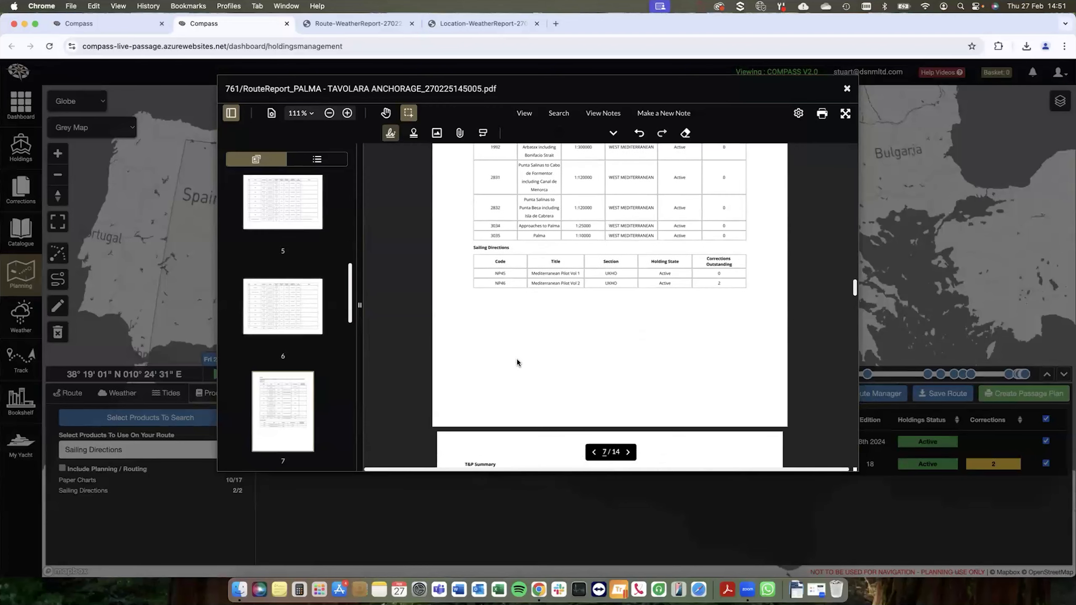
scroll(537, 350, "down", 3)
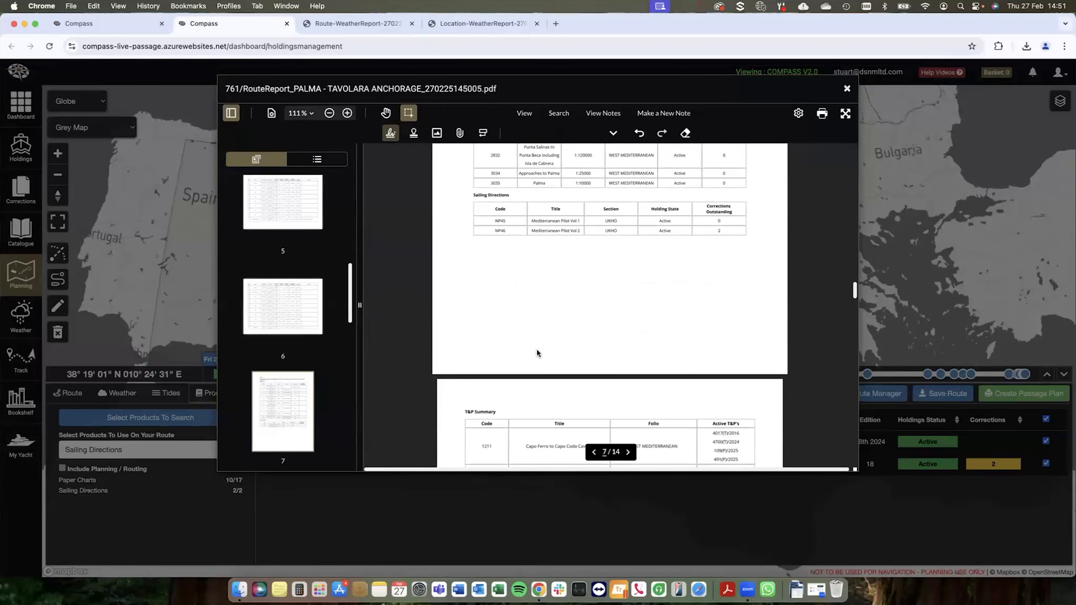
scroll(536, 351, "up", 3)
scroll(536, 351, "up", 3)
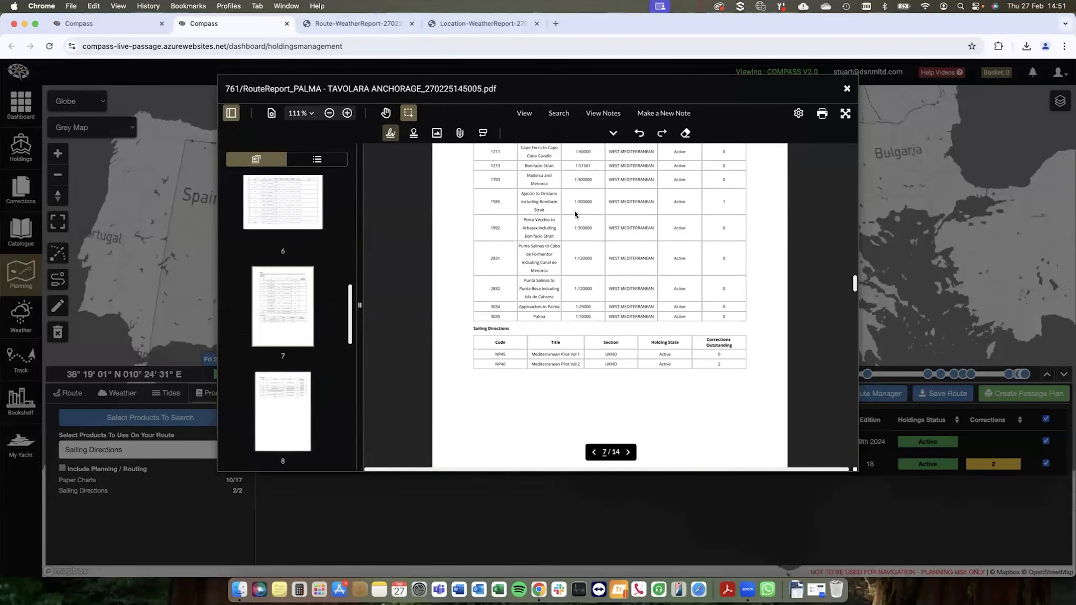
scroll(575, 210, "up", 1)
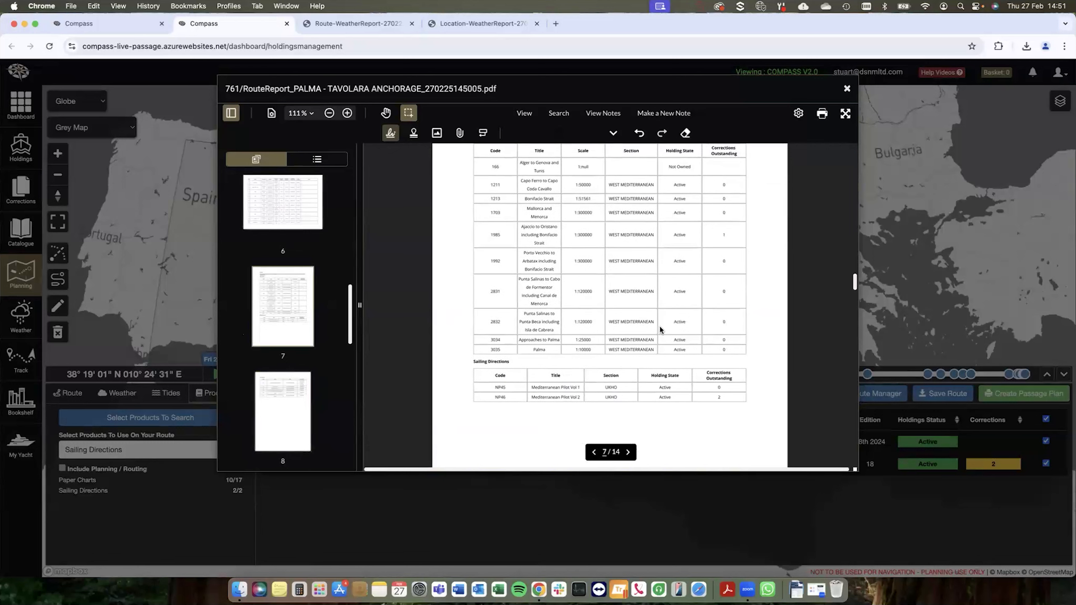
double_click(691, 168)
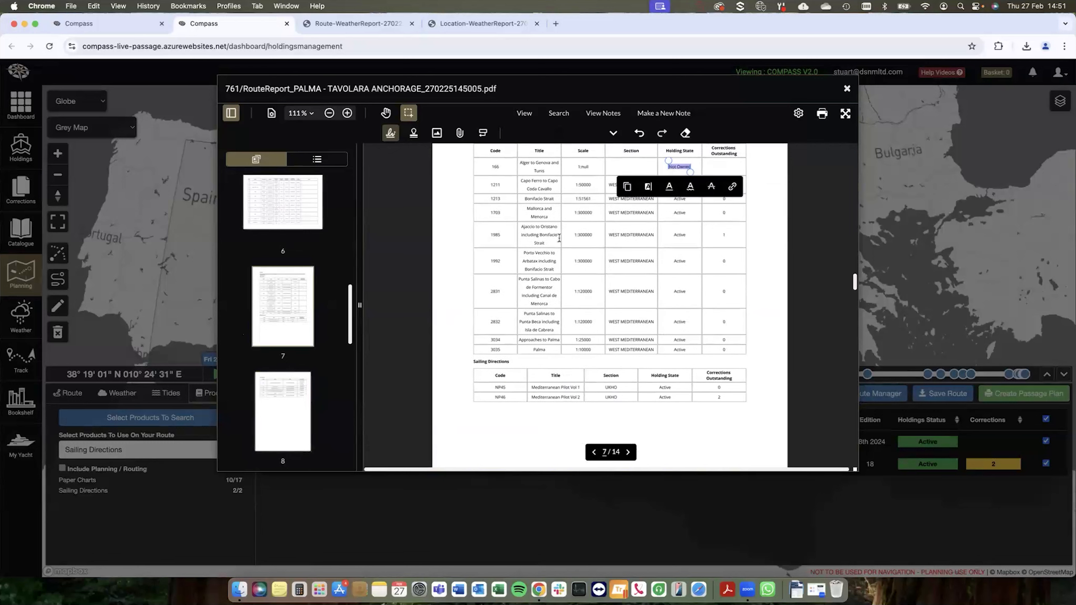
left_click(580, 180)
scroll(581, 264, "down", 4)
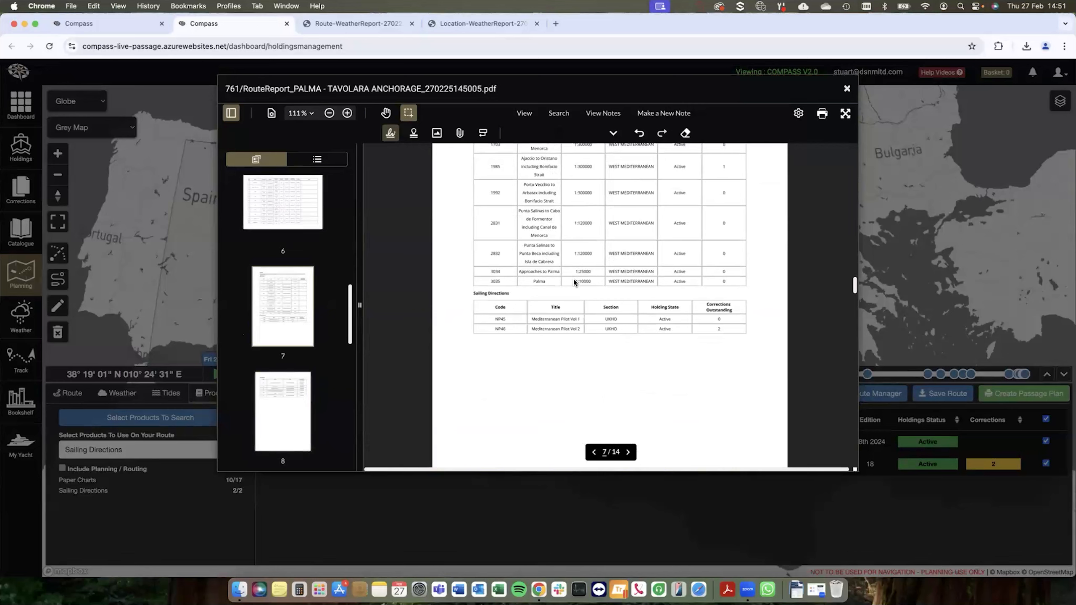
Step: Review the plan's T&P summary, NAVAREA warnings, passage planning checklist and weather synopsis
scroll(575, 292, "down", 8)
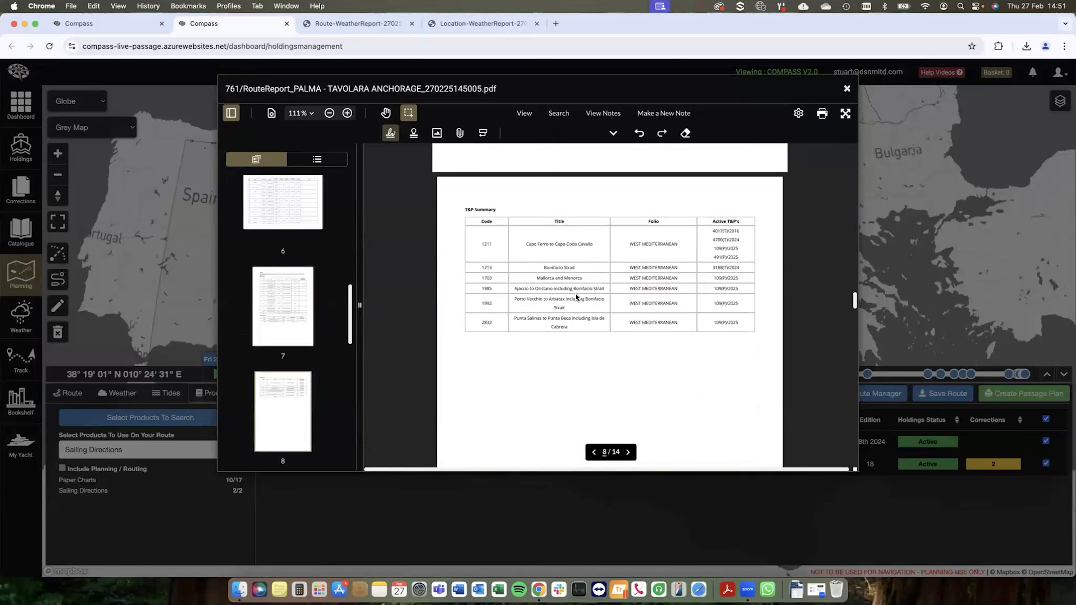
scroll(576, 297, "down", 8)
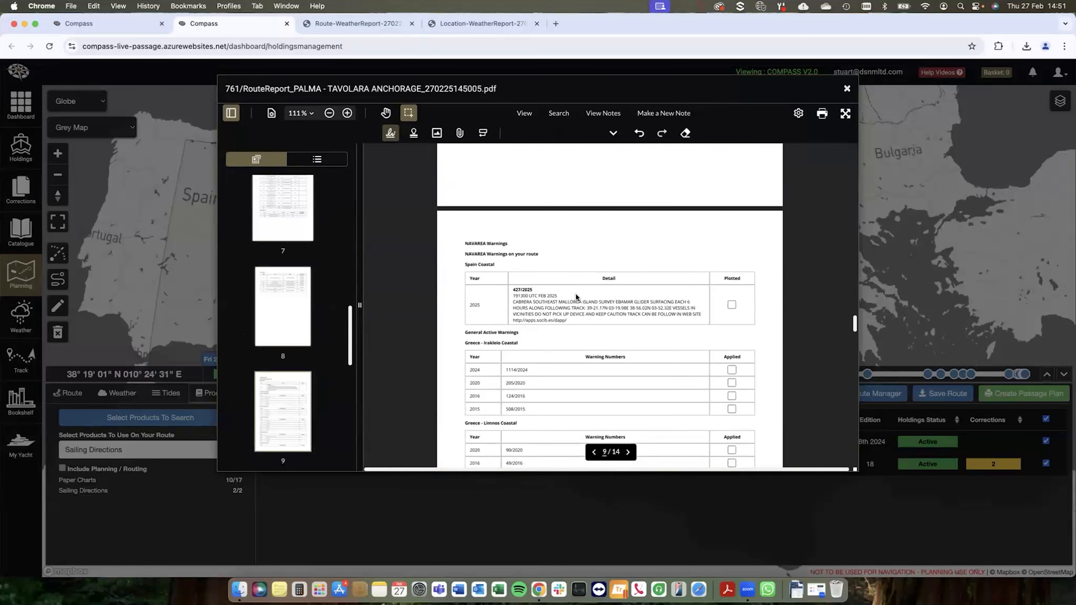
scroll(594, 313, "down", 2)
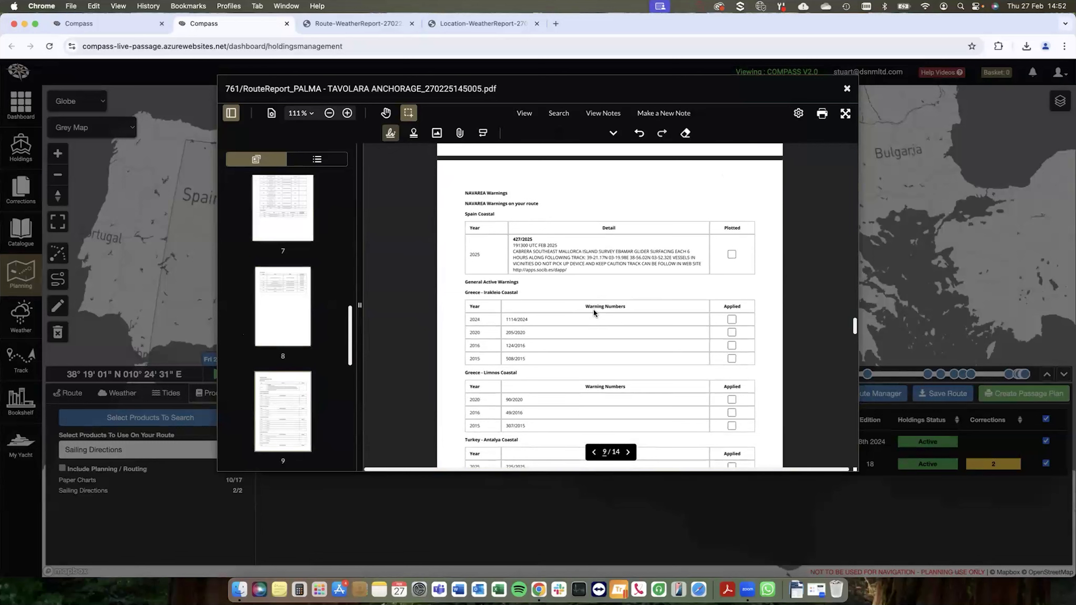
scroll(589, 293, "down", 2)
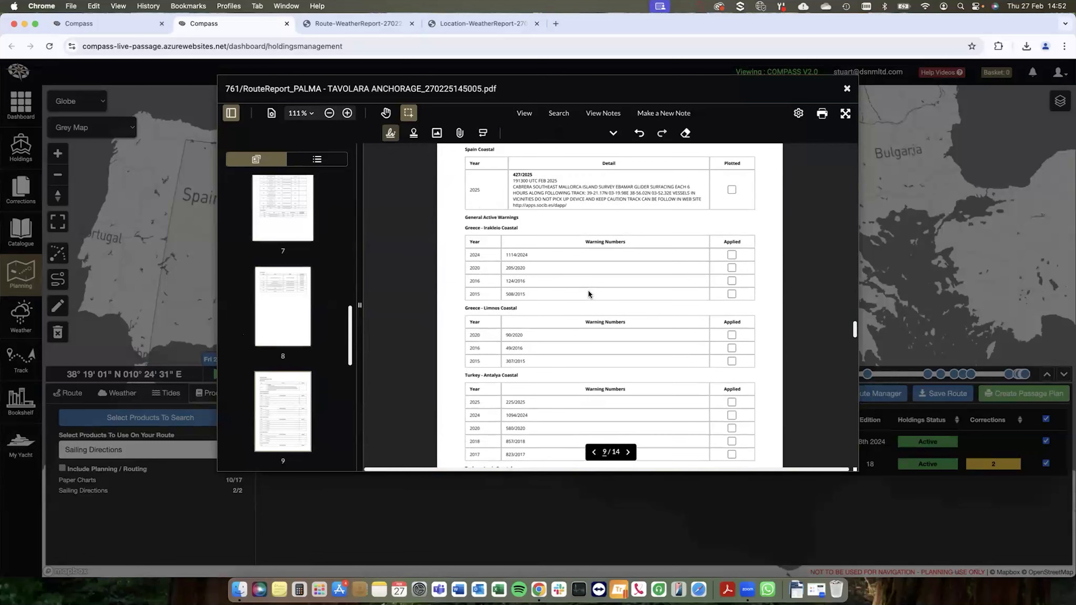
scroll(590, 293, "down", 15)
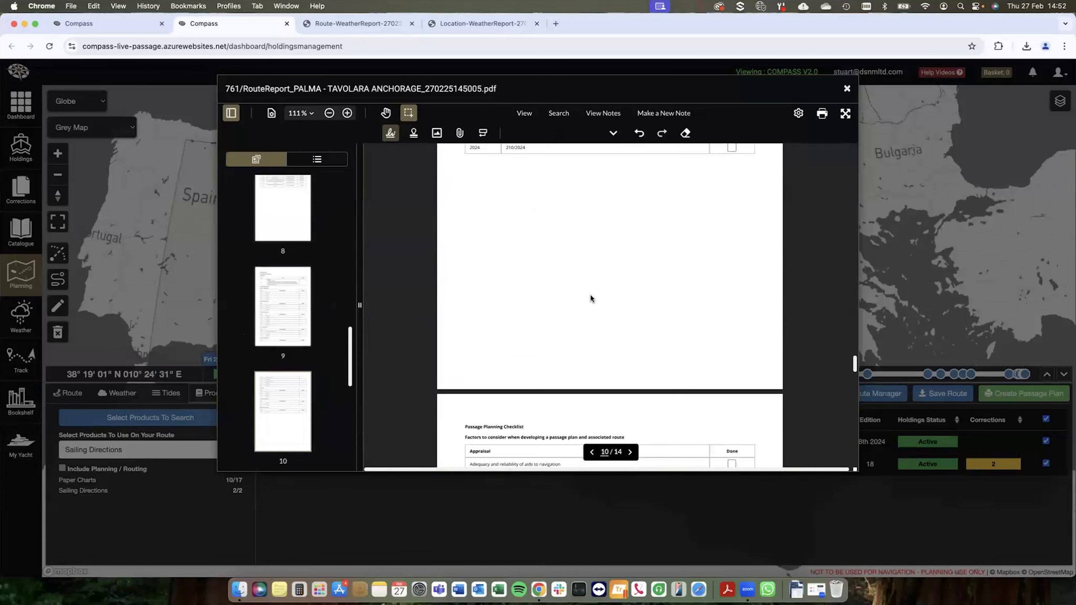
scroll(592, 302, "down", 8)
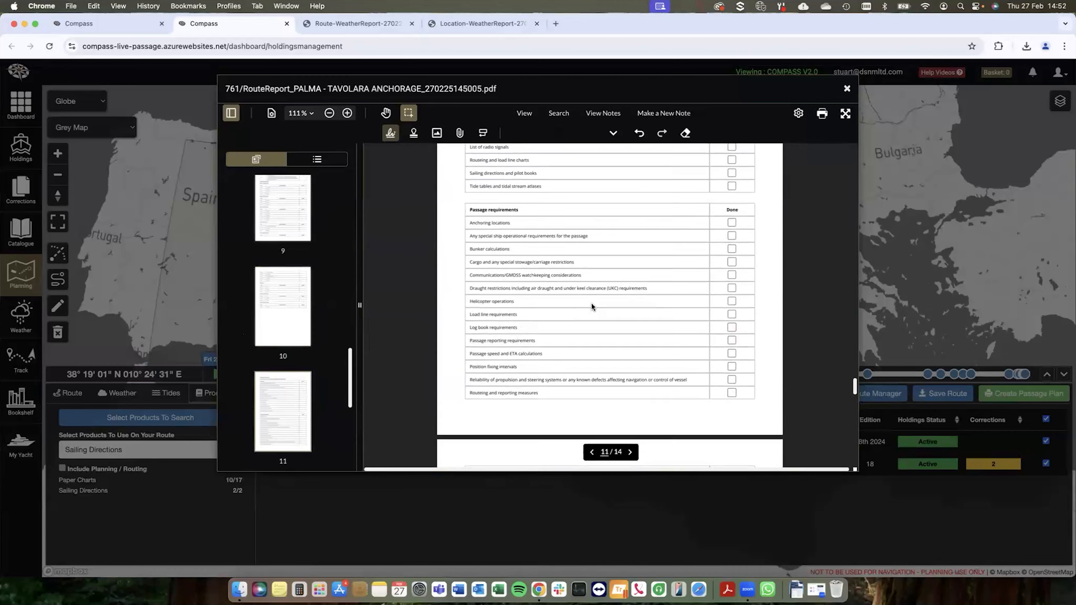
scroll(592, 305, "down", 7)
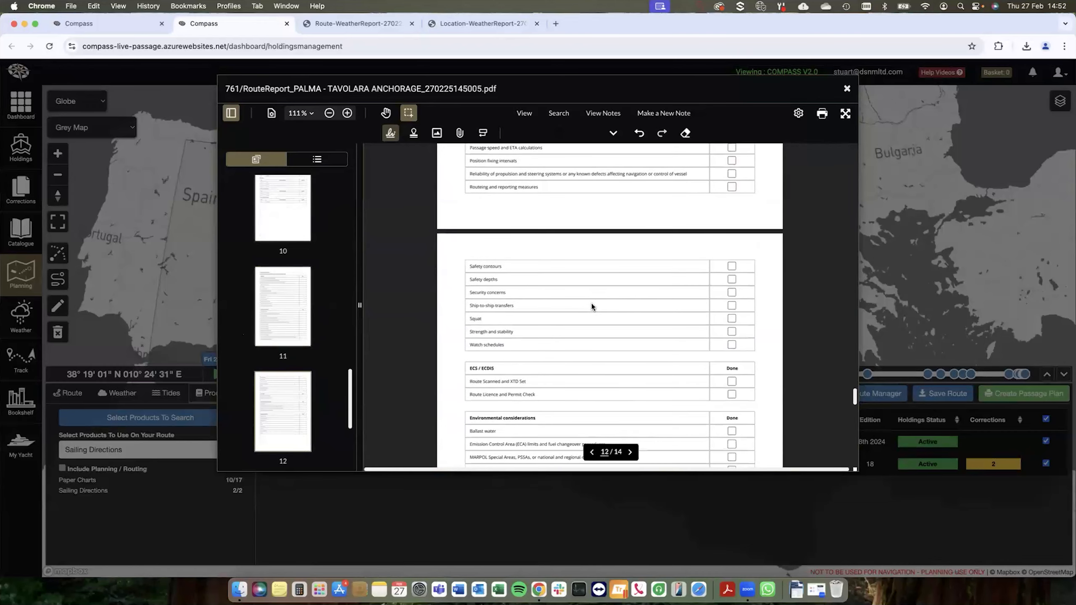
scroll(591, 306, "down", 15)
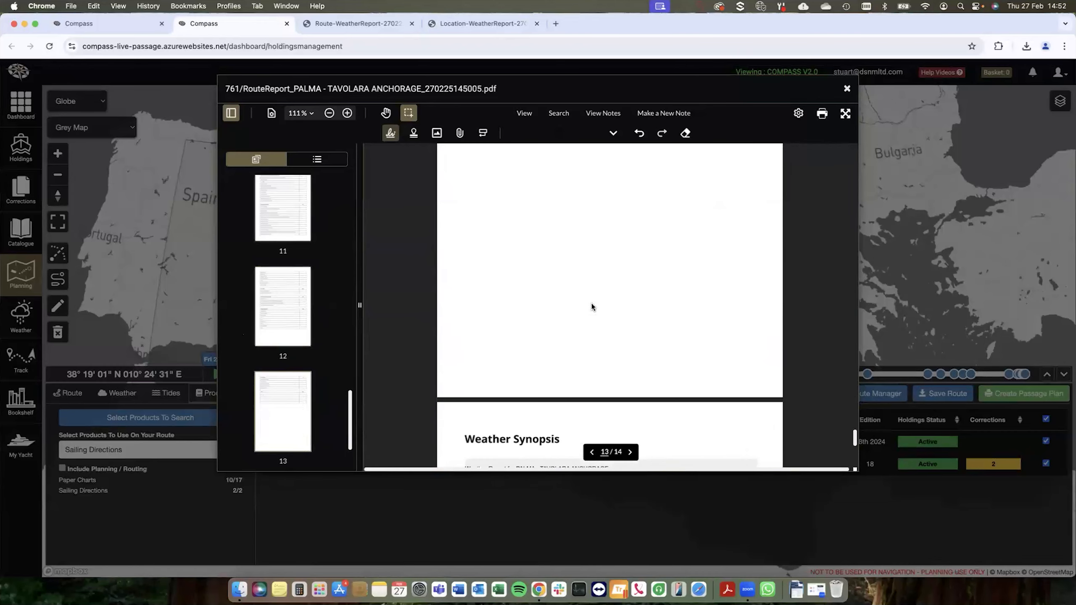
scroll(592, 306, "down", 1)
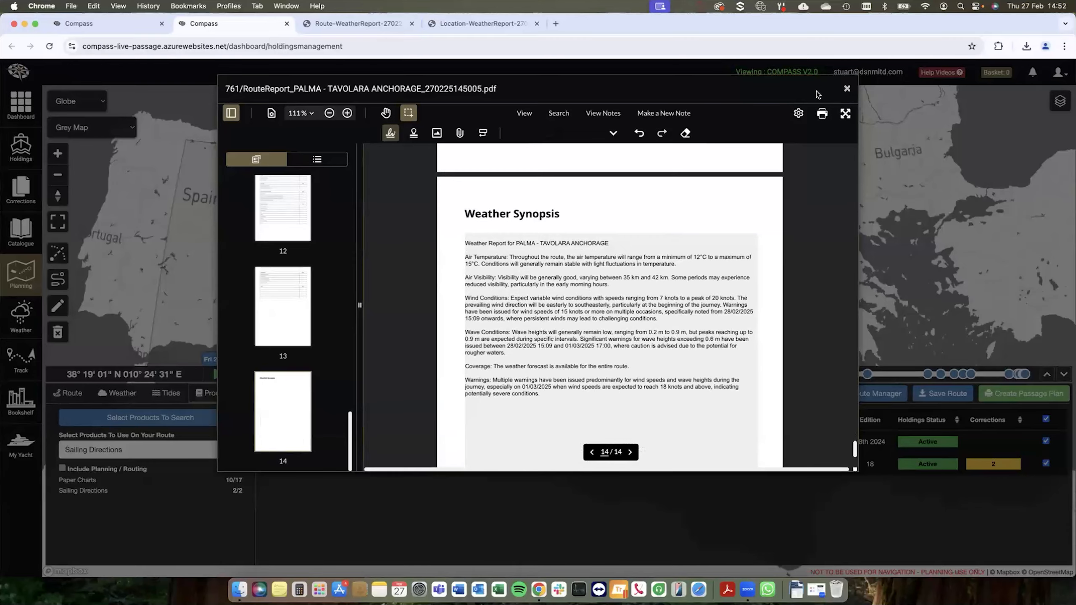
Step: Close the route report and save its changes without emailing it
left_click(846, 88)
left_click(421, 135)
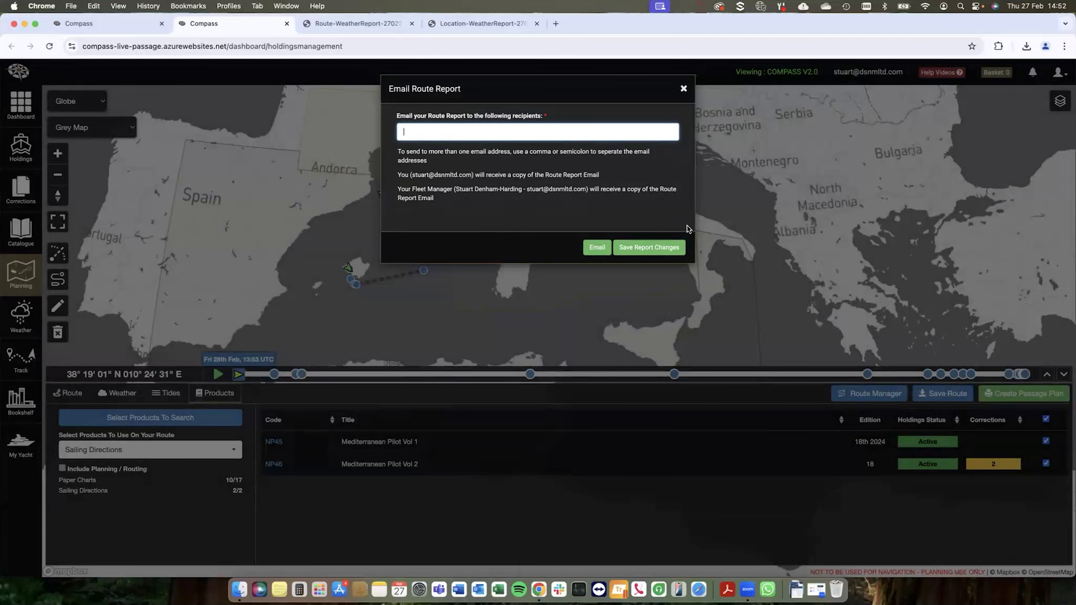
left_click(648, 248)
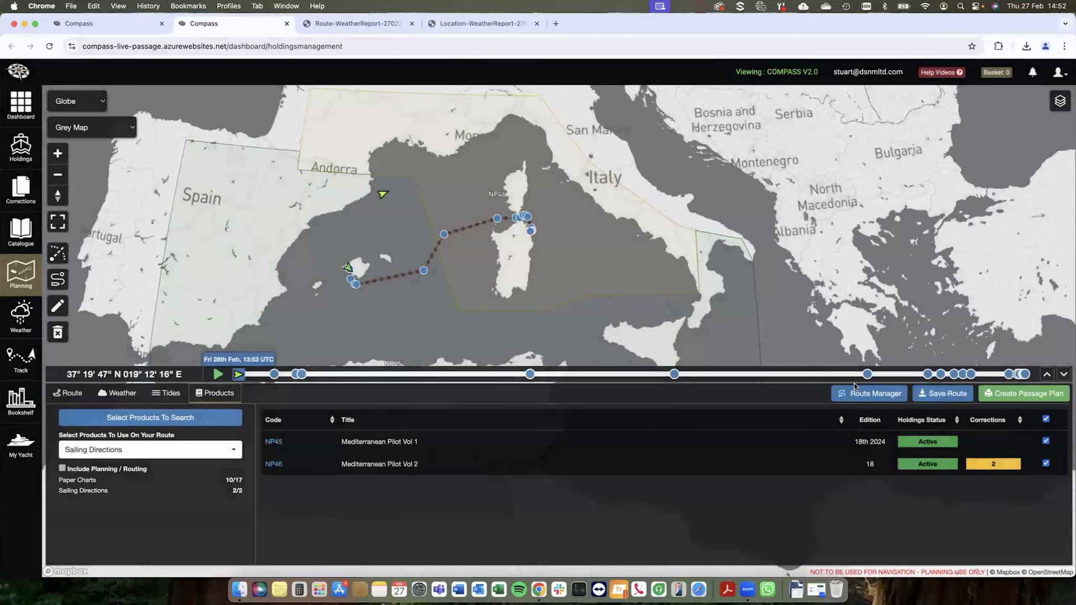
Step: Check the Route Manager for the PALMA - TAVOLARA ANCHORAGE entry among the passage plans, and close it
left_click(857, 396)
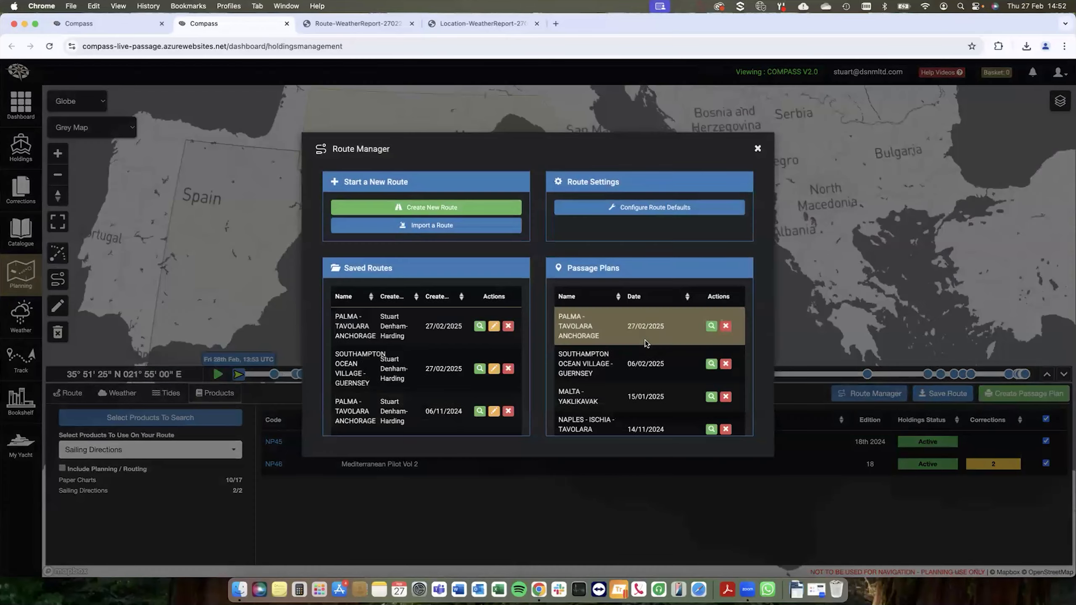
left_click(671, 333)
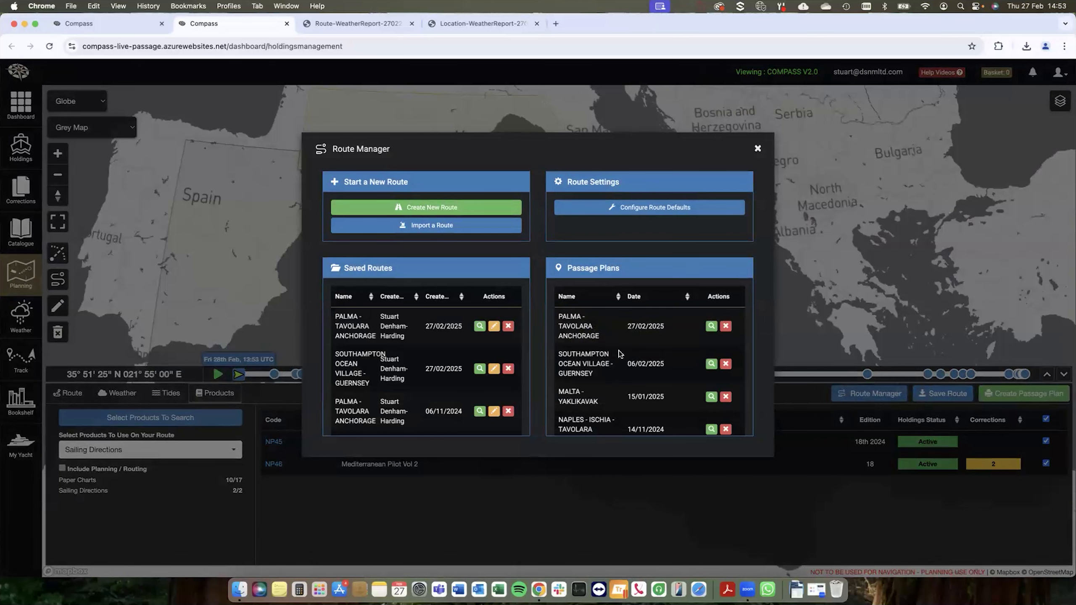
left_click(758, 150)
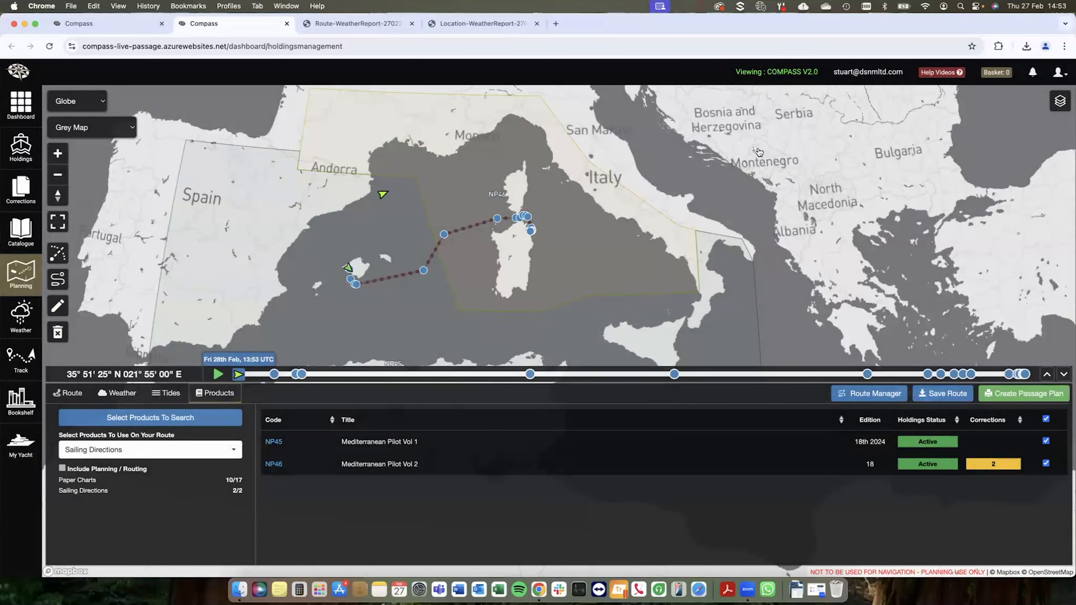
Step: Show the route's waypoint details and clear the current route from the planning map
left_click(68, 393)
scroll(505, 263, "down", 5)
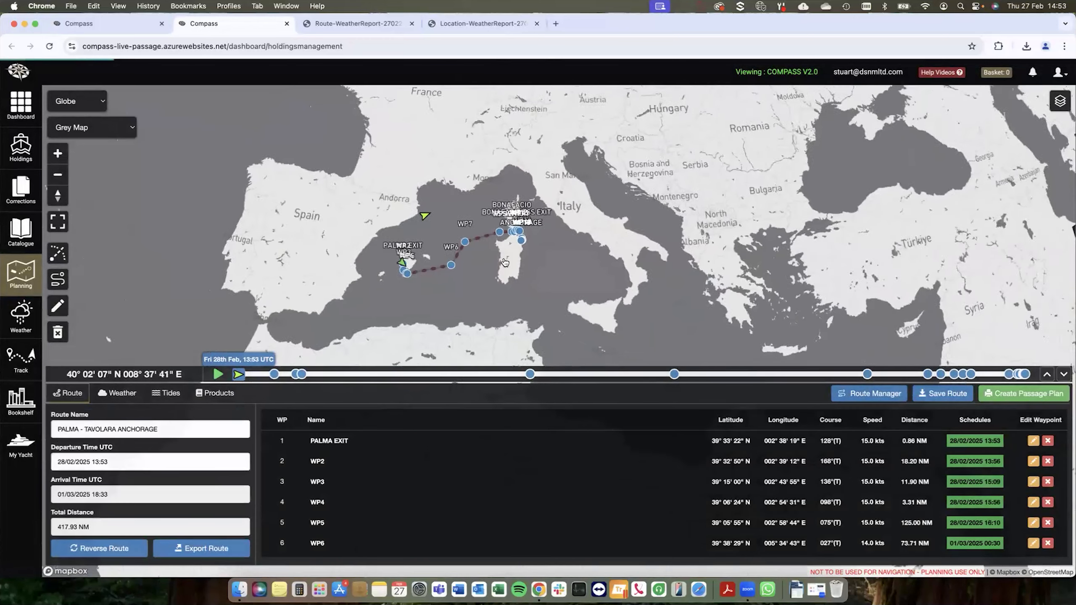
left_click_drag(491, 287, 532, 294)
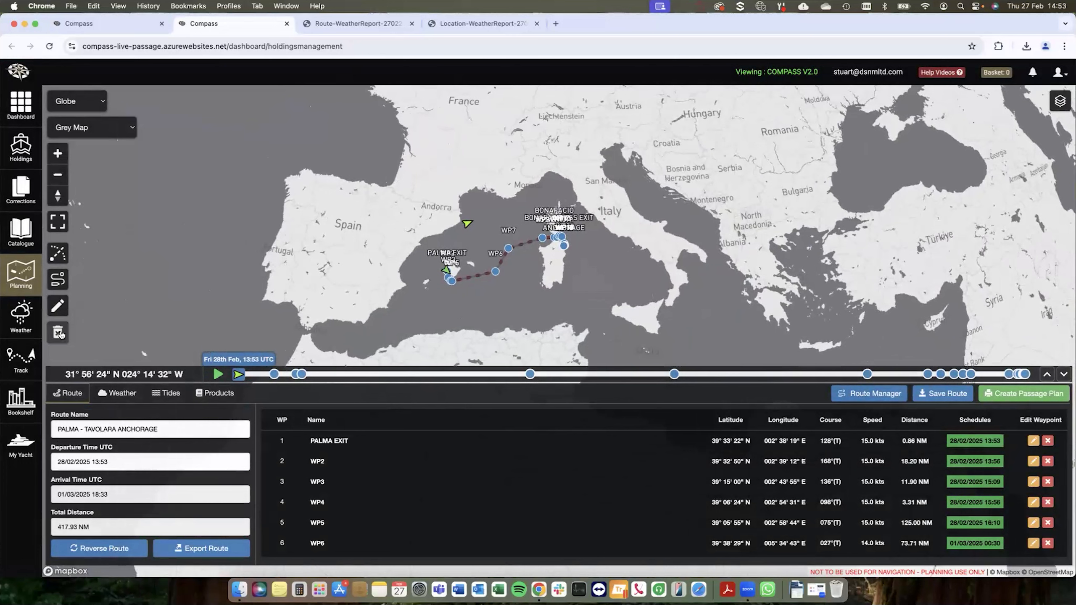
left_click(61, 334)
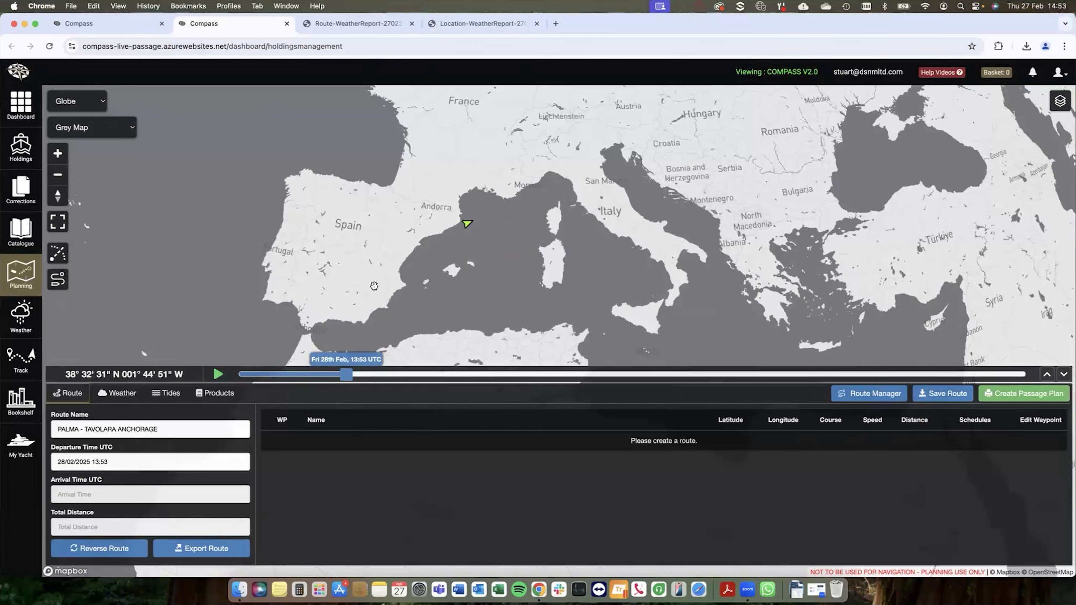
Step: Load the saved PALMA - TAVOLARA ANCHORAGE route dated 27/02/2025 onto the planning map
left_click(843, 398)
left_click(480, 329)
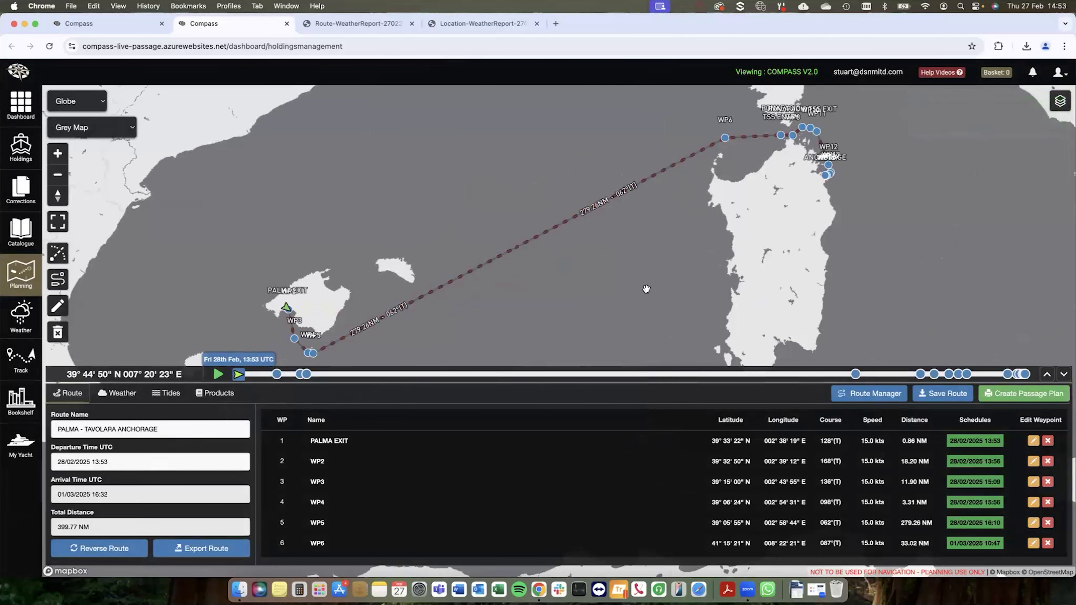
scroll(677, 288, "down", 2)
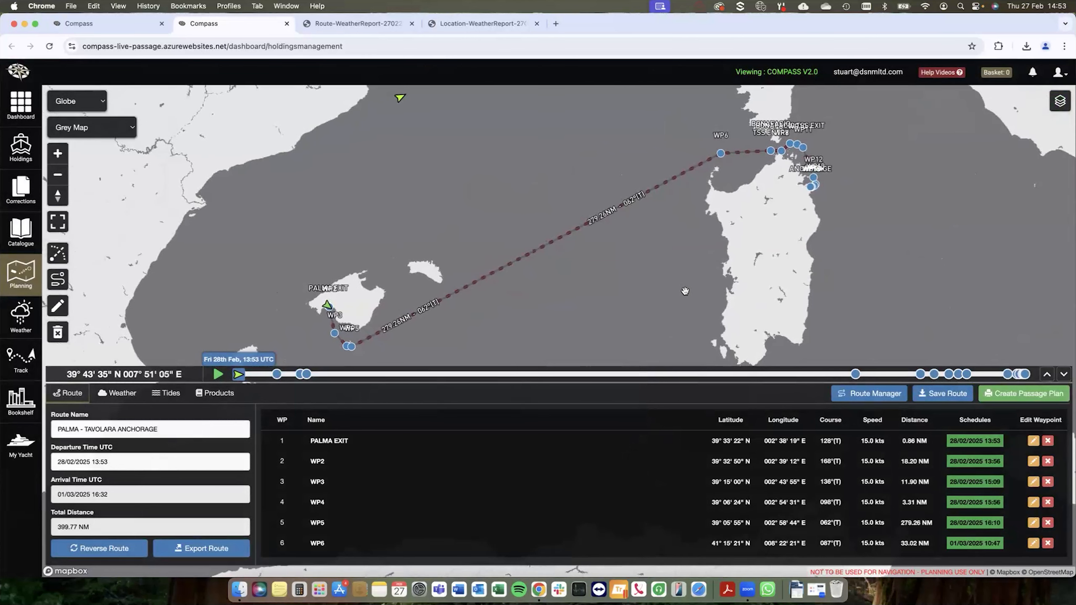
left_click_drag(705, 264, 665, 269)
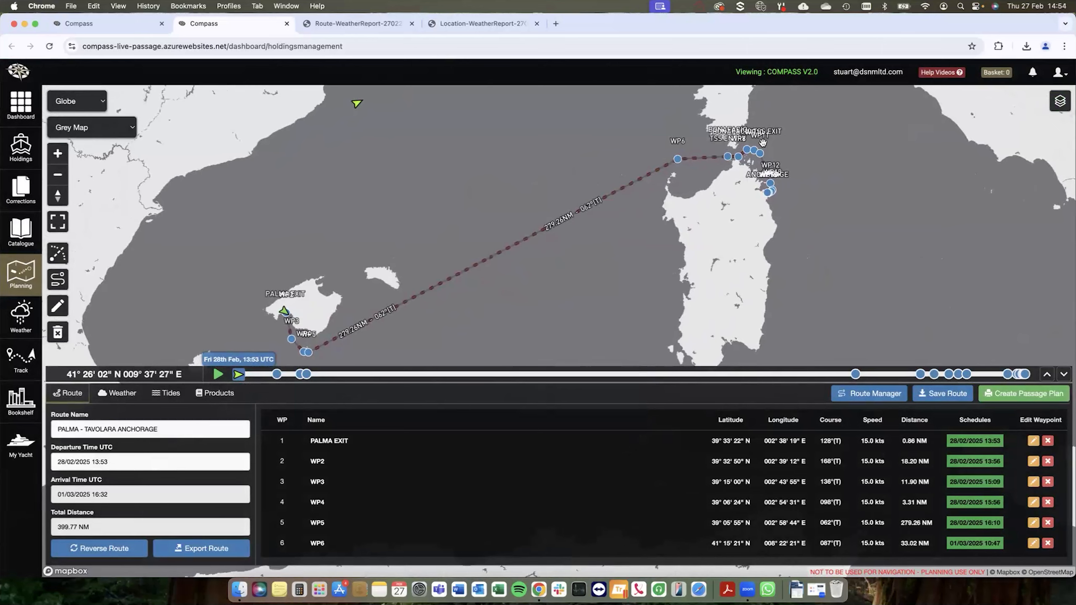
Step: Review the route's export formats with RTZ (Route Exchange Format) selected, close without exporting, and look through the waypoint list
left_click(214, 550)
left_click(406, 227)
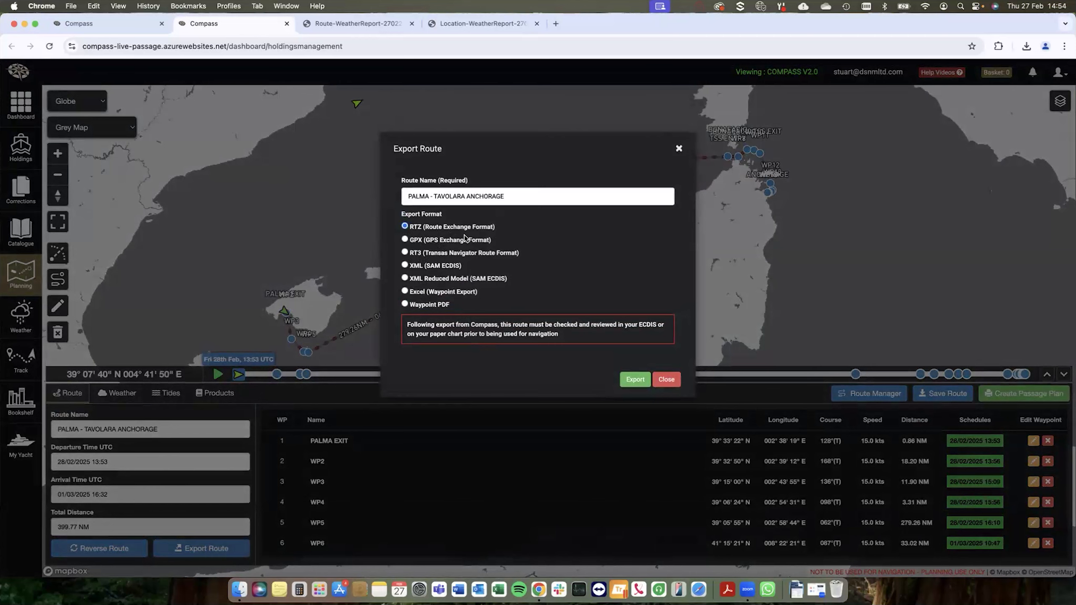
left_click(667, 380)
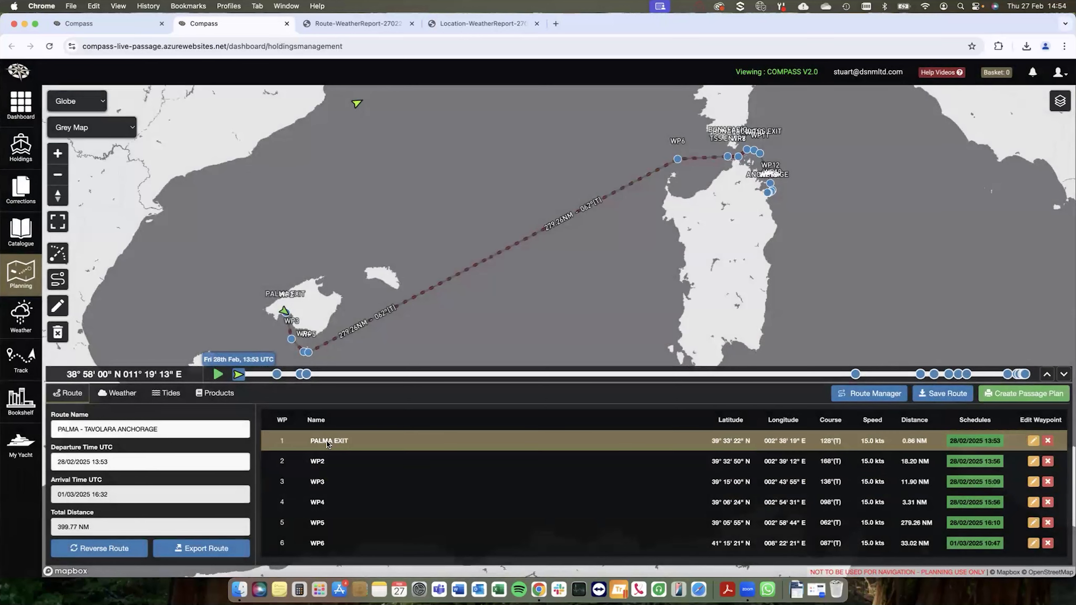
scroll(536, 480, "down", 1)
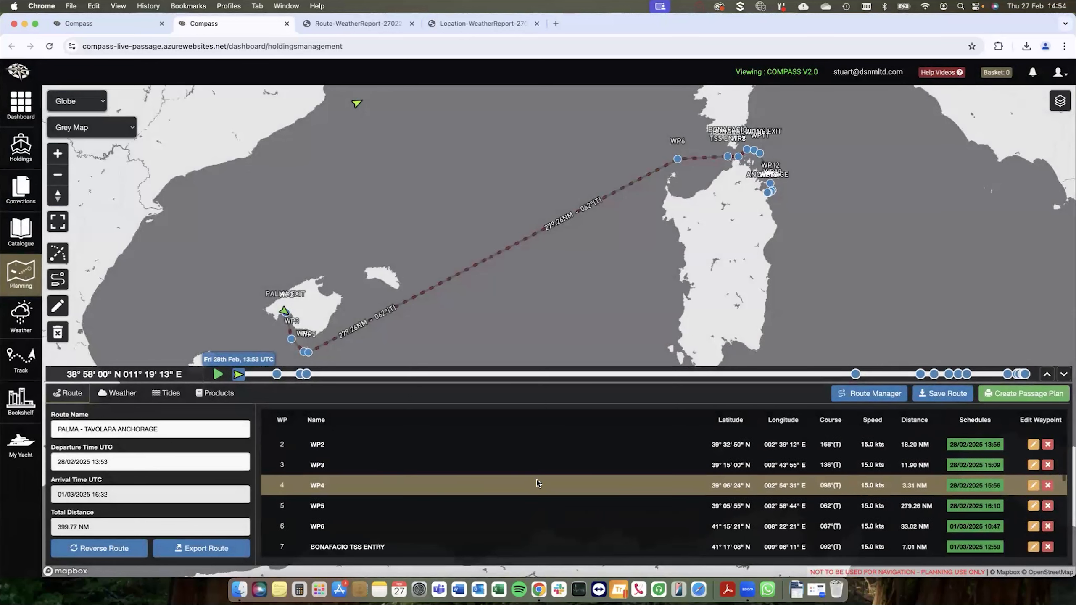